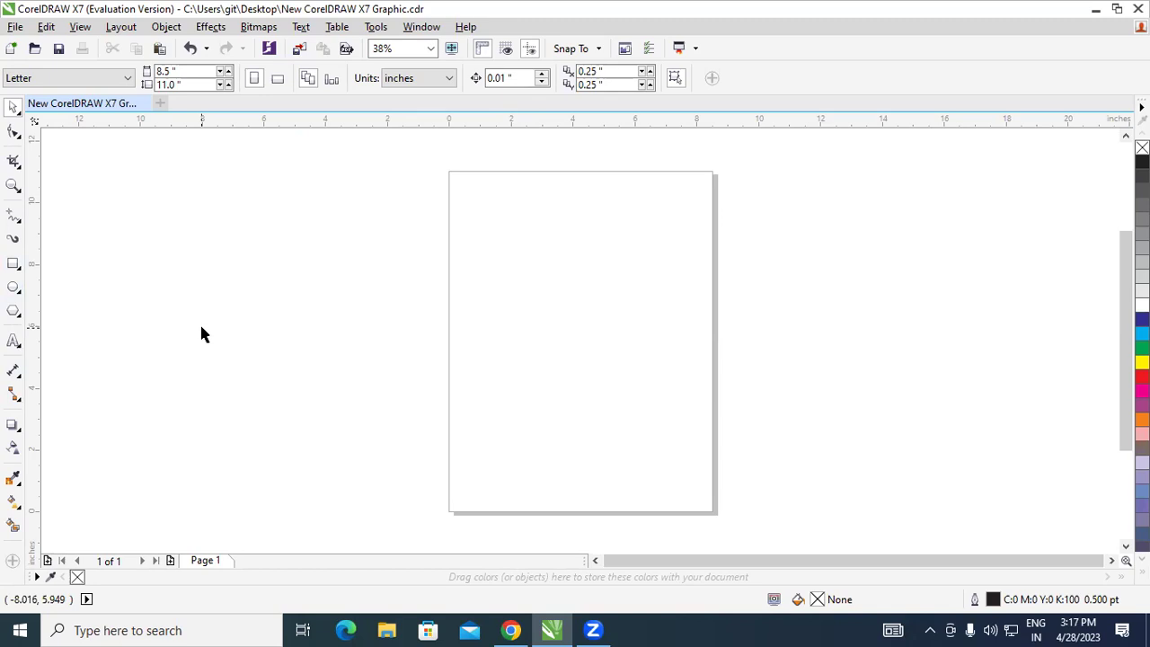
left_click(22, 260)
left_click(57, 263)
left_click_drag(201, 210, 542, 354)
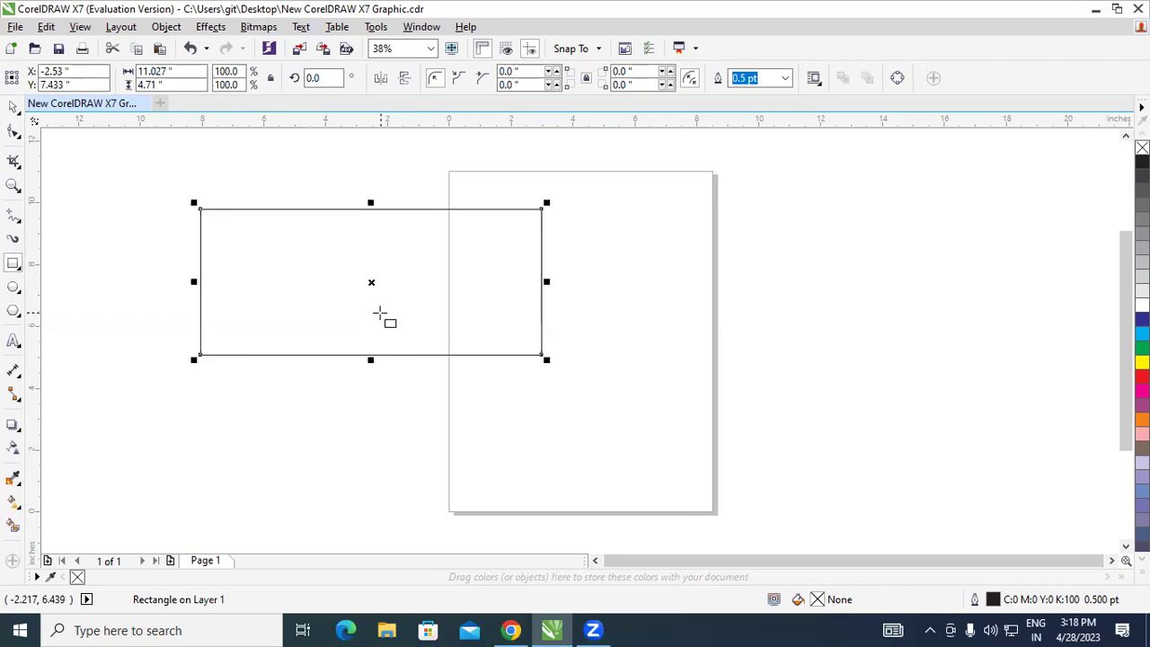
key("Delete")
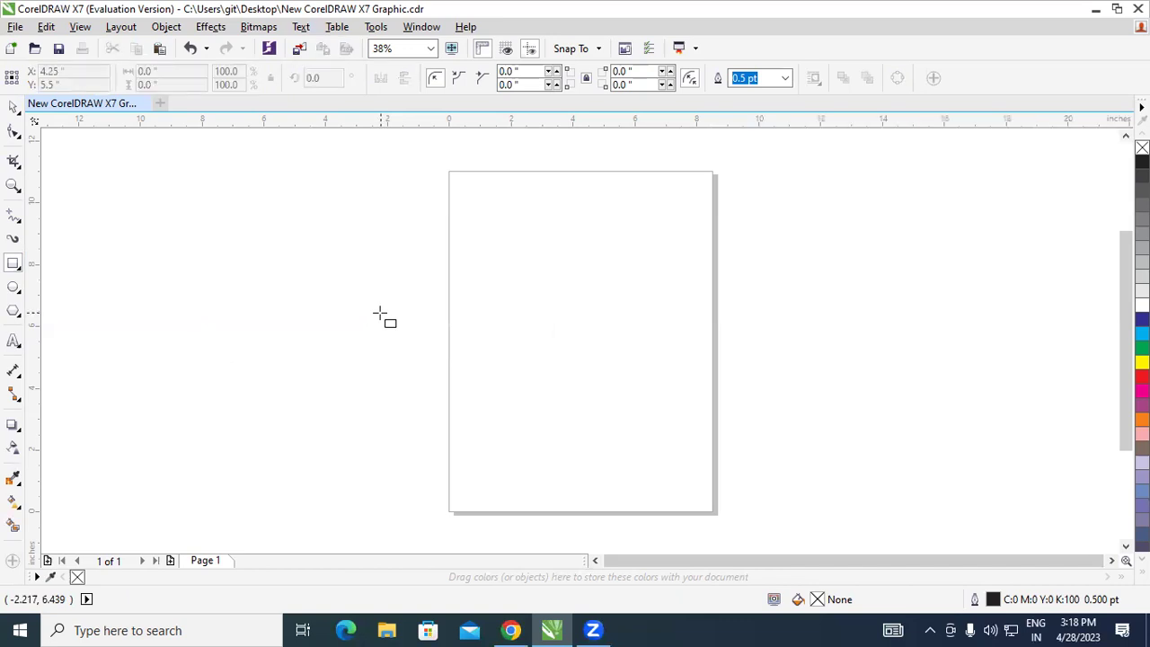
Step: Draw three separate rectangles: about 6.9 × 3.5 in at upper left, 6.6 × 3.5 in at lower centre and 6.0 × 2.9 in at upper right
left_click_drag(206, 203, 613, 441)
left_click_drag(622, 212, 734, 298)
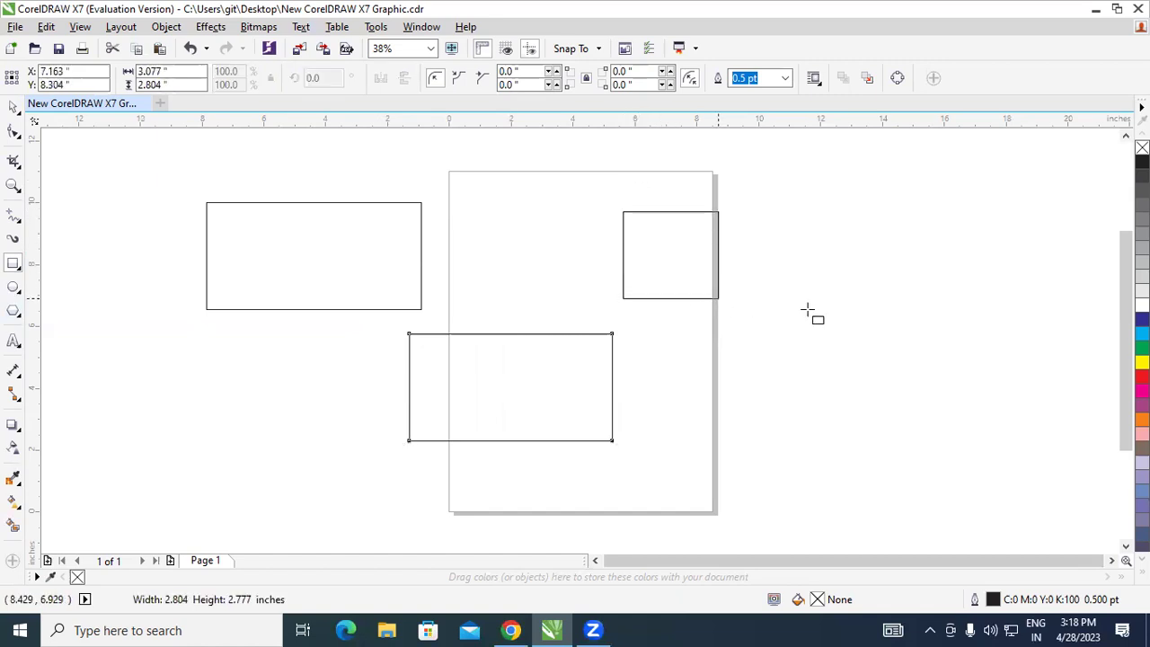
left_click_drag(807, 309, 810, 303)
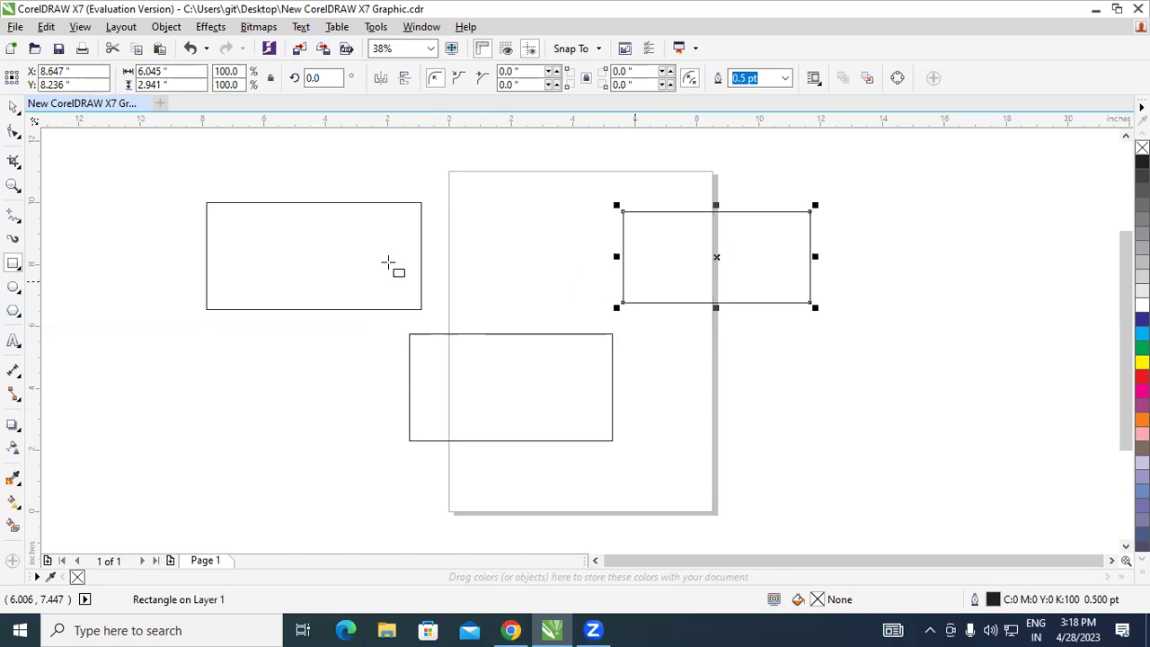
key("space")
left_click(399, 177)
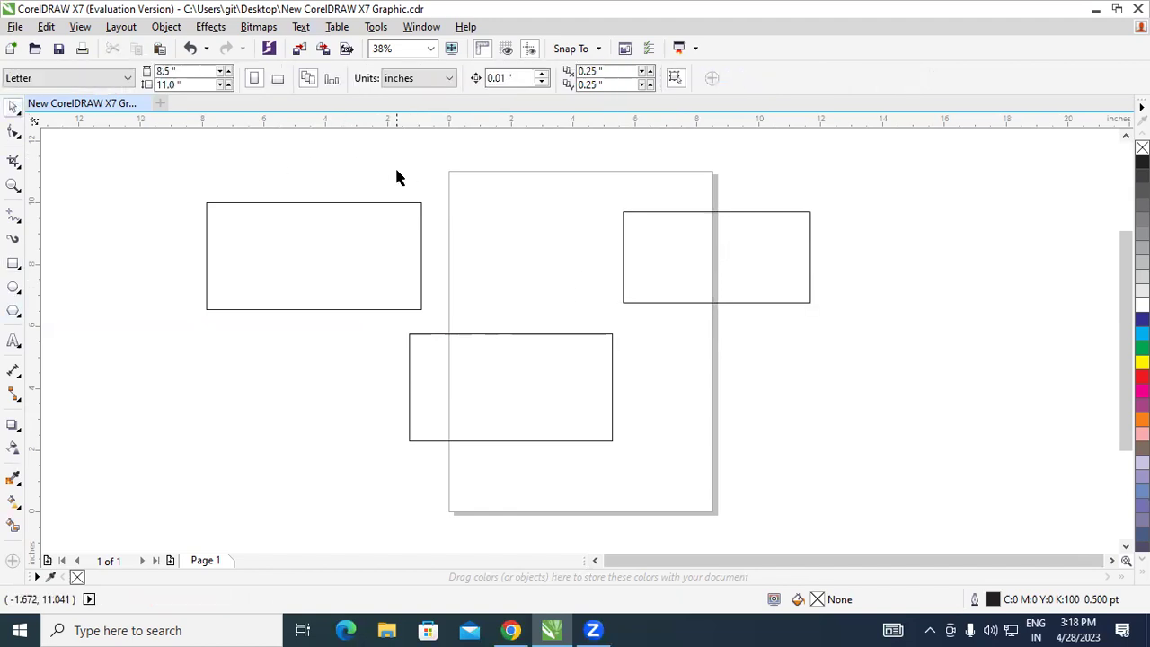
Step: Add a Parallel Dimension above the upper-left rectangle, measuring its top edge from corner to corner
left_click(22, 375)
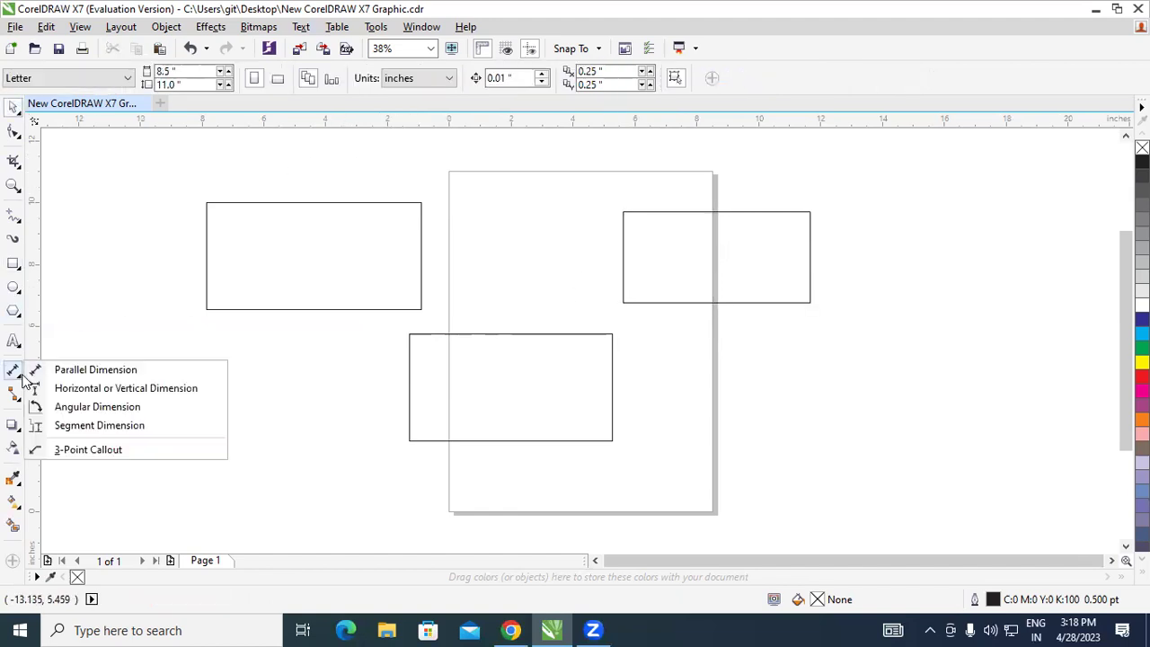
left_click(126, 371)
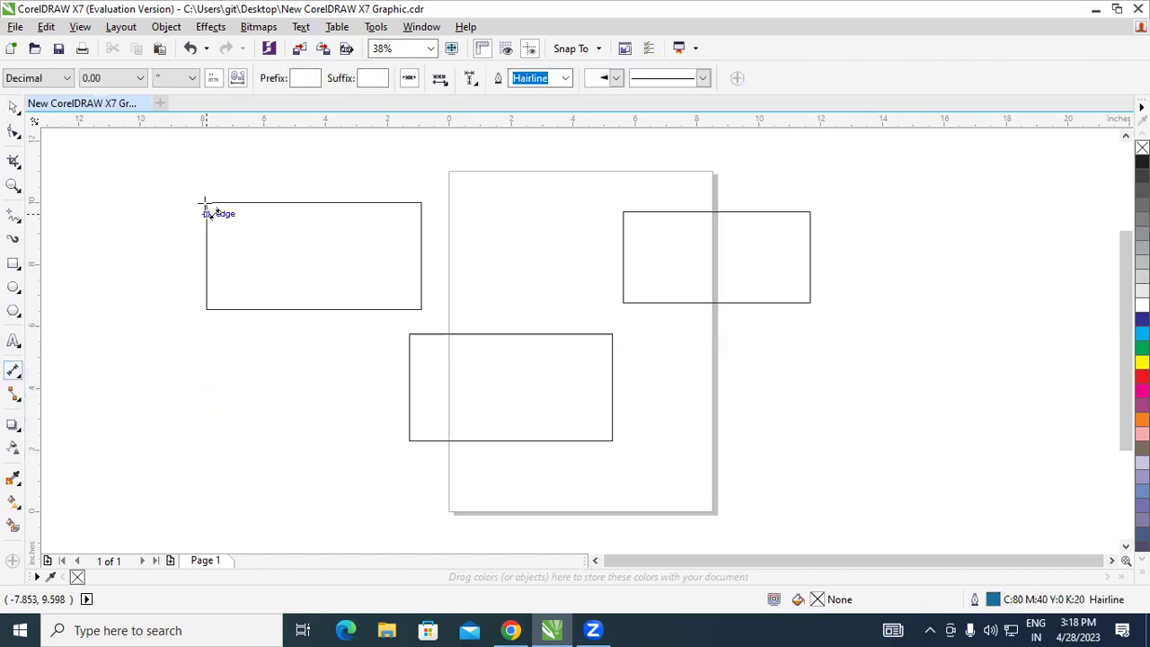
left_click_drag(206, 205, 421, 202)
left_click(407, 171)
left_click(14, 106)
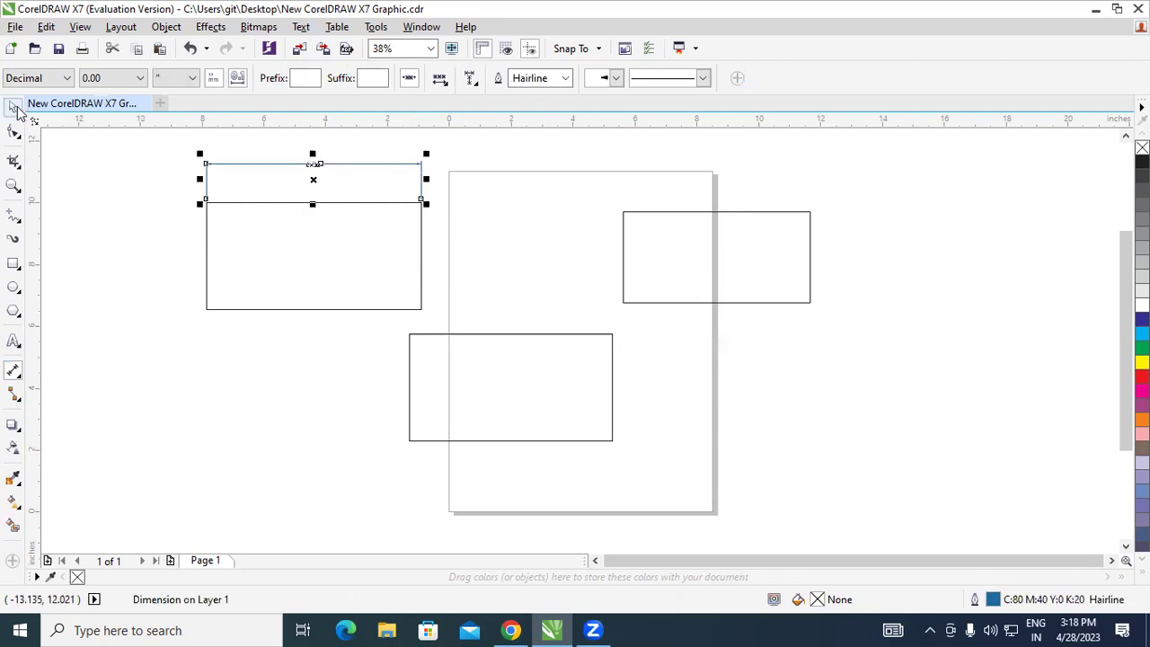
Step: Set the text size of the upper-left rectangle's width dimension to 48 pt
left_click(313, 164, "ctrl")
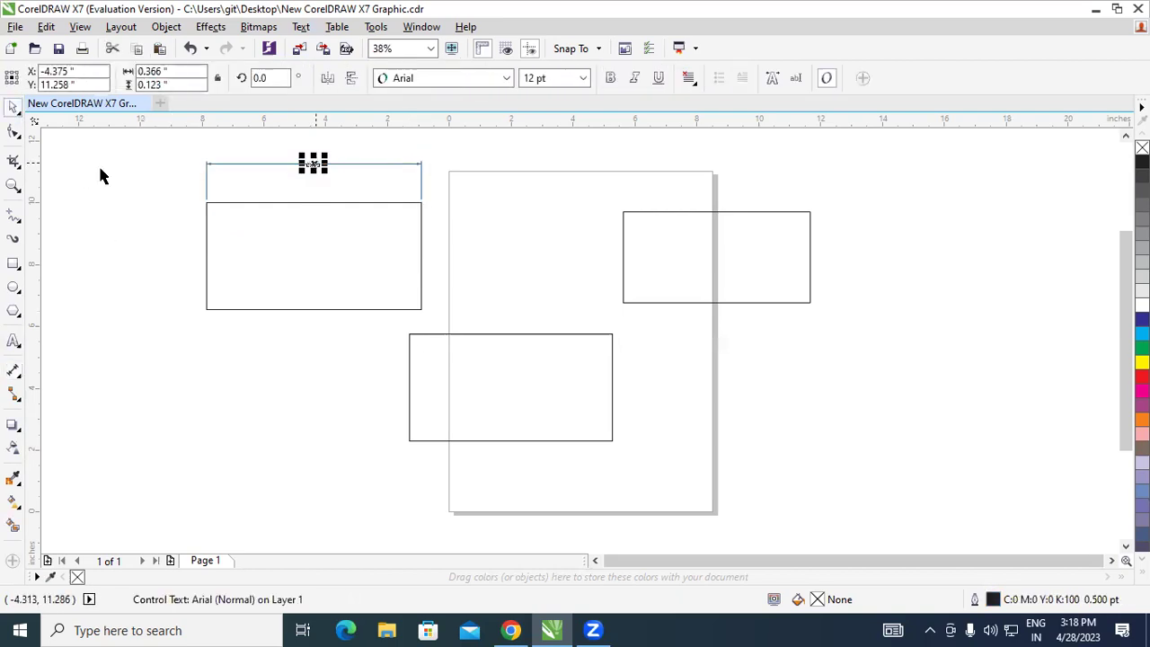
left_click(585, 79)
left_click(544, 240)
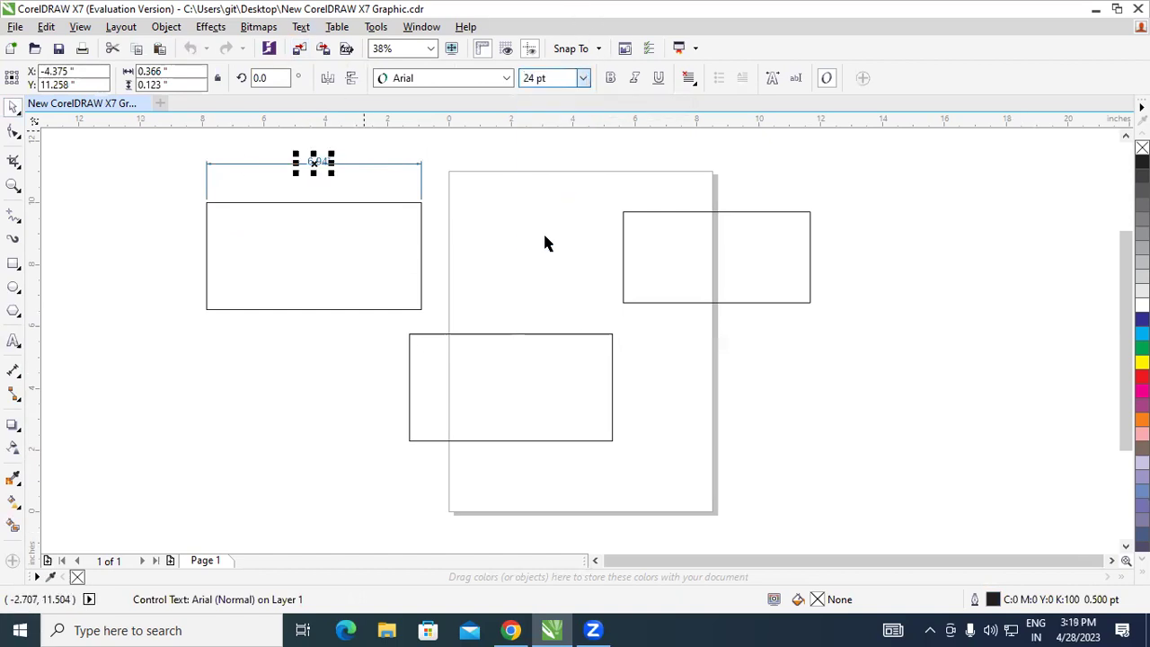
left_click(585, 79)
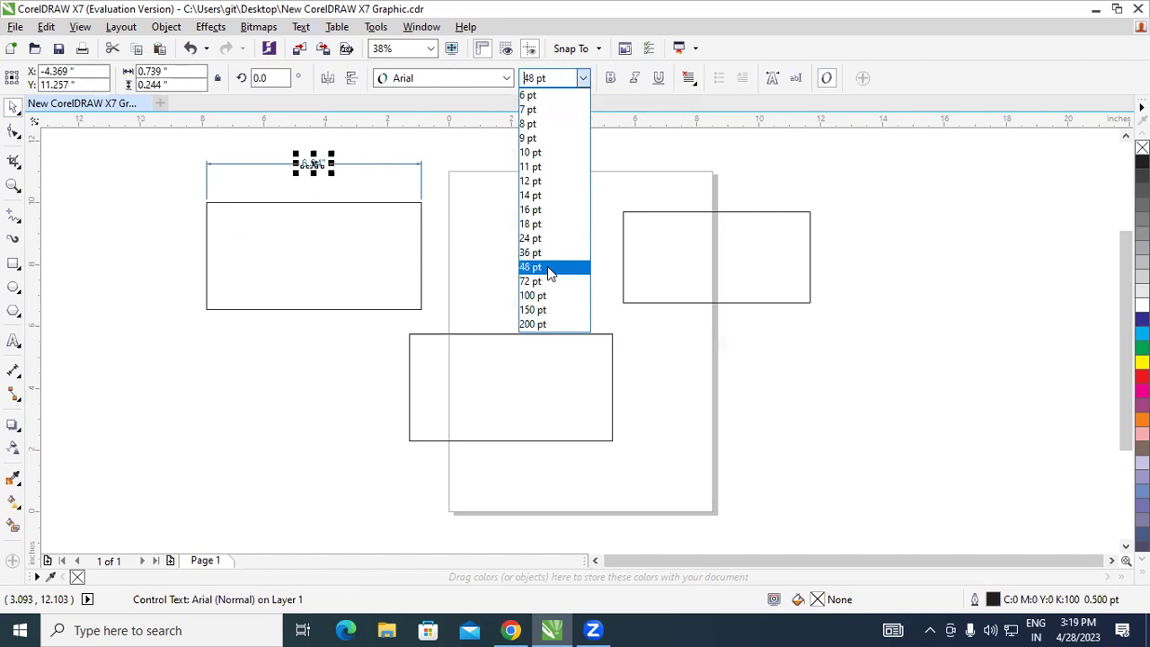
left_click(546, 267)
left_click(328, 352)
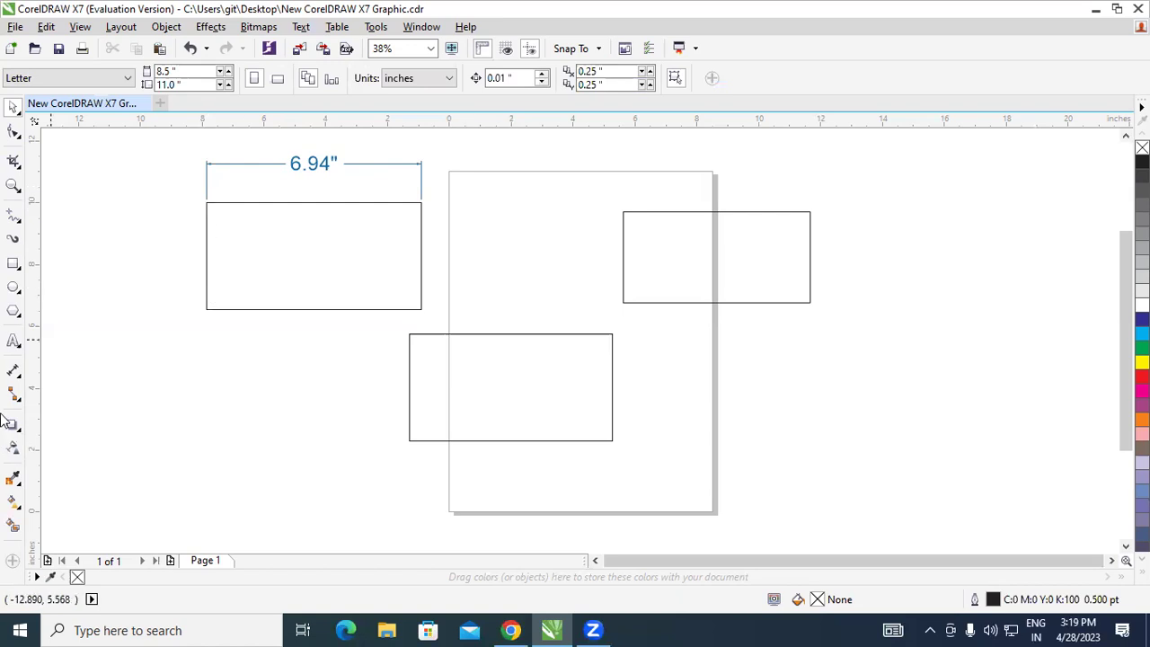
Step: Add a Parallel Dimension along the left edge of the upper-left rectangle, placed outside the shape
left_click(19, 375)
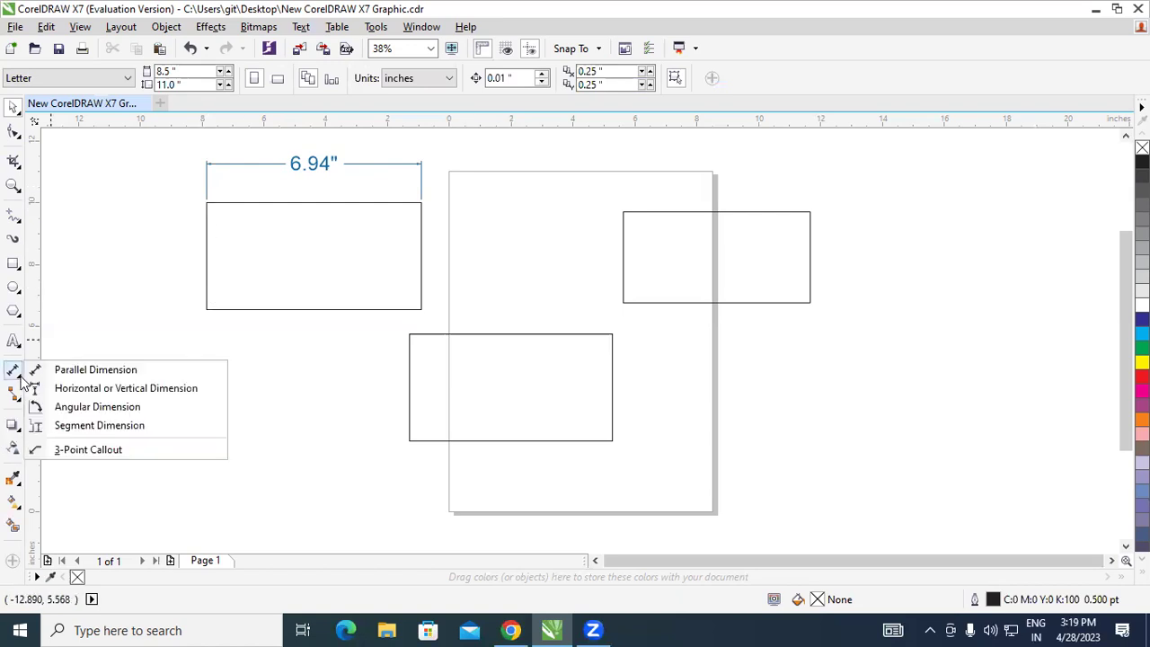
left_click(120, 371)
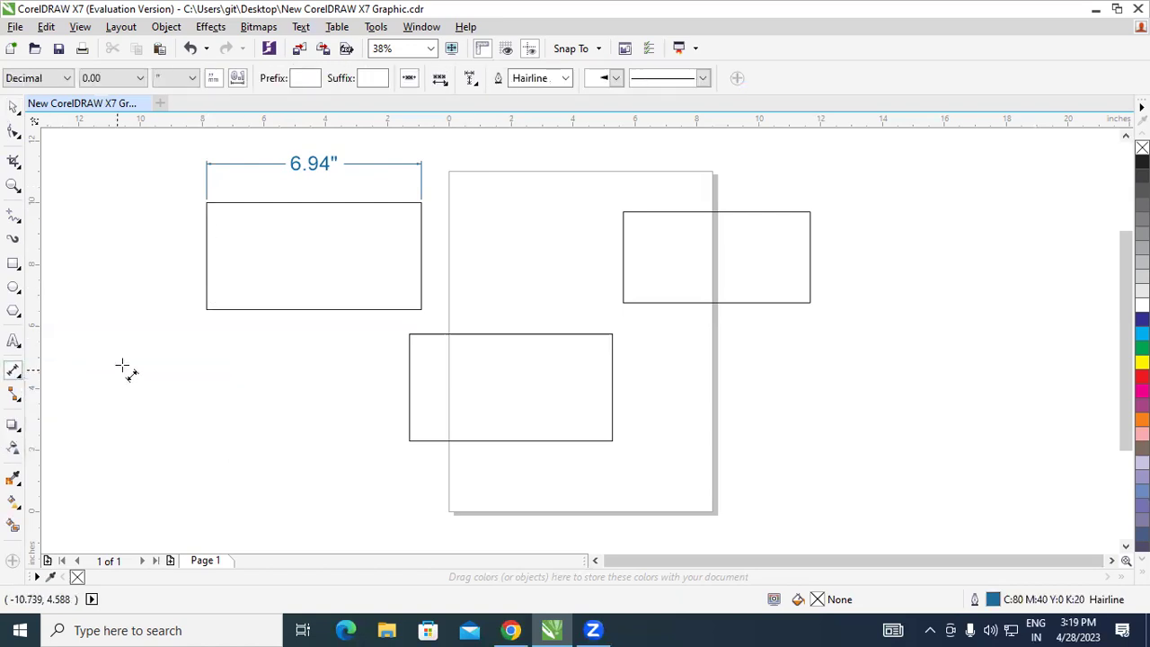
left_click(206, 203)
left_click(207, 309)
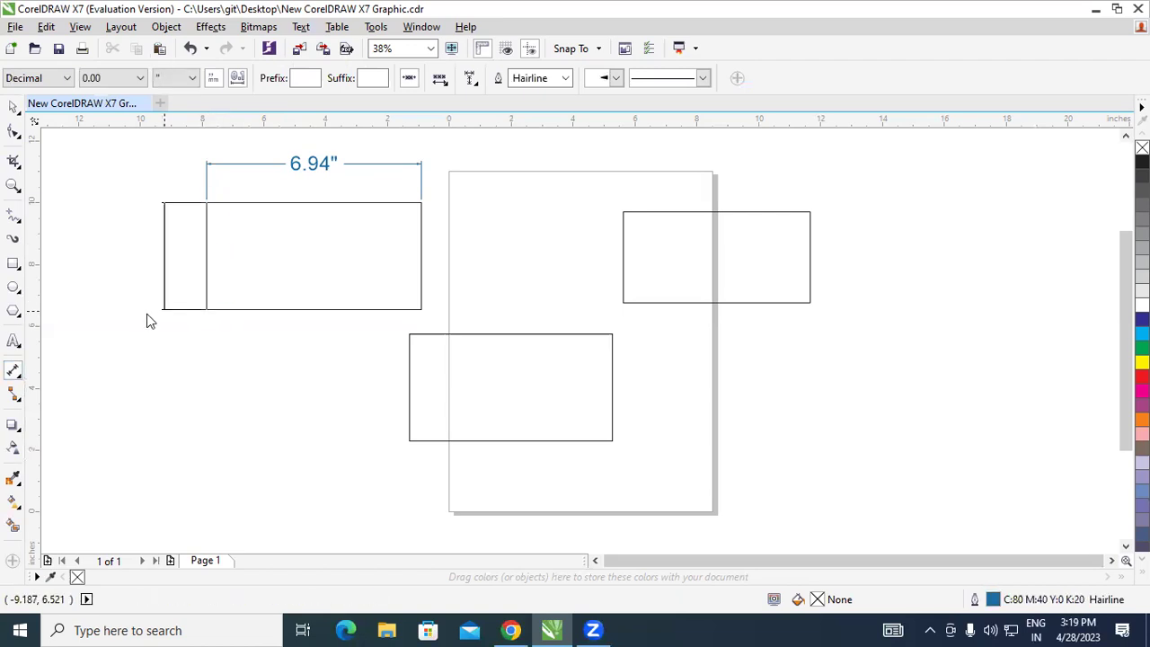
left_click(143, 314)
left_click(12, 106)
left_click(141, 351)
Step: Set the text size of the upper-left rectangle's height dimension to 48 pt
left_click(144, 257)
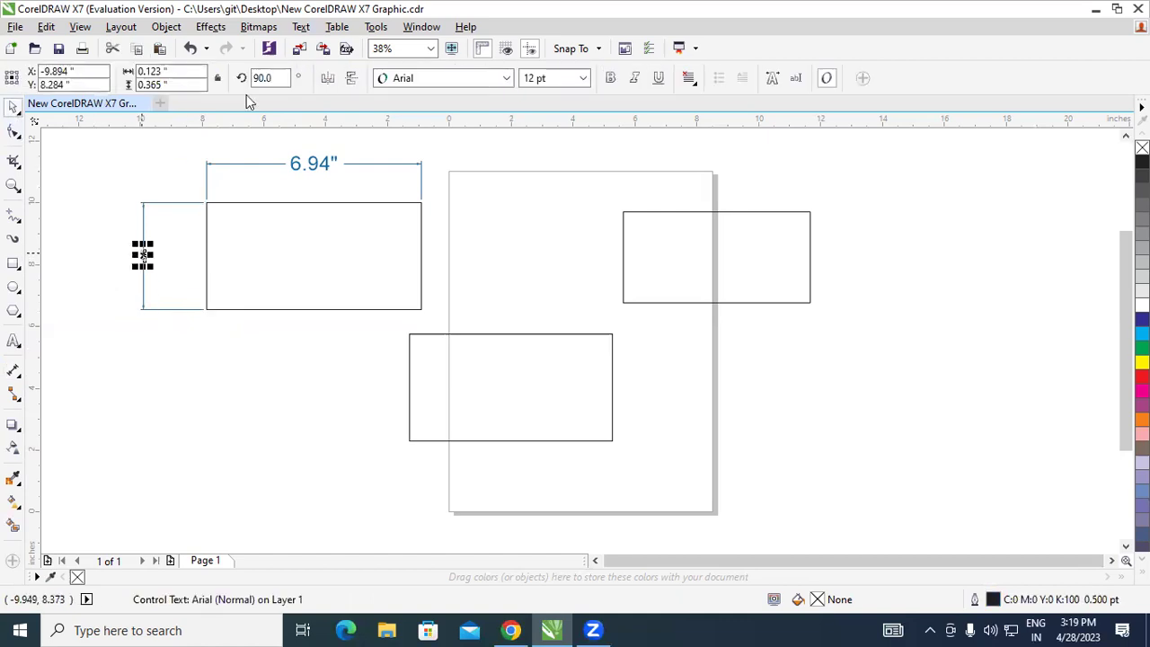
left_click(584, 81)
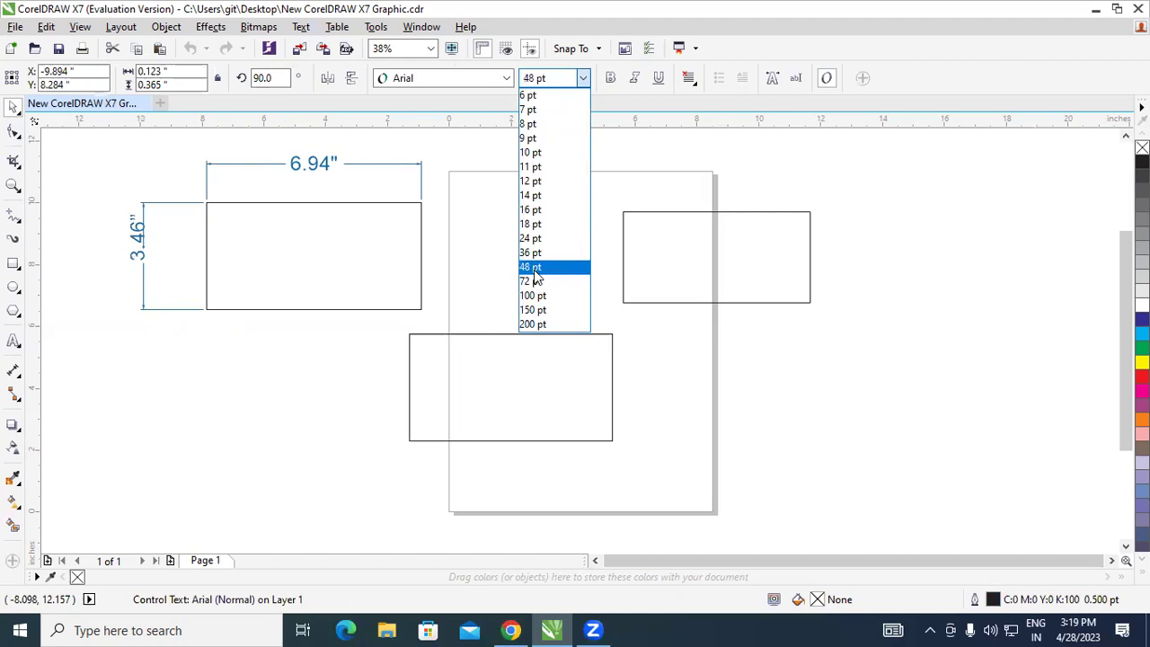
left_click(534, 267)
left_click(231, 382)
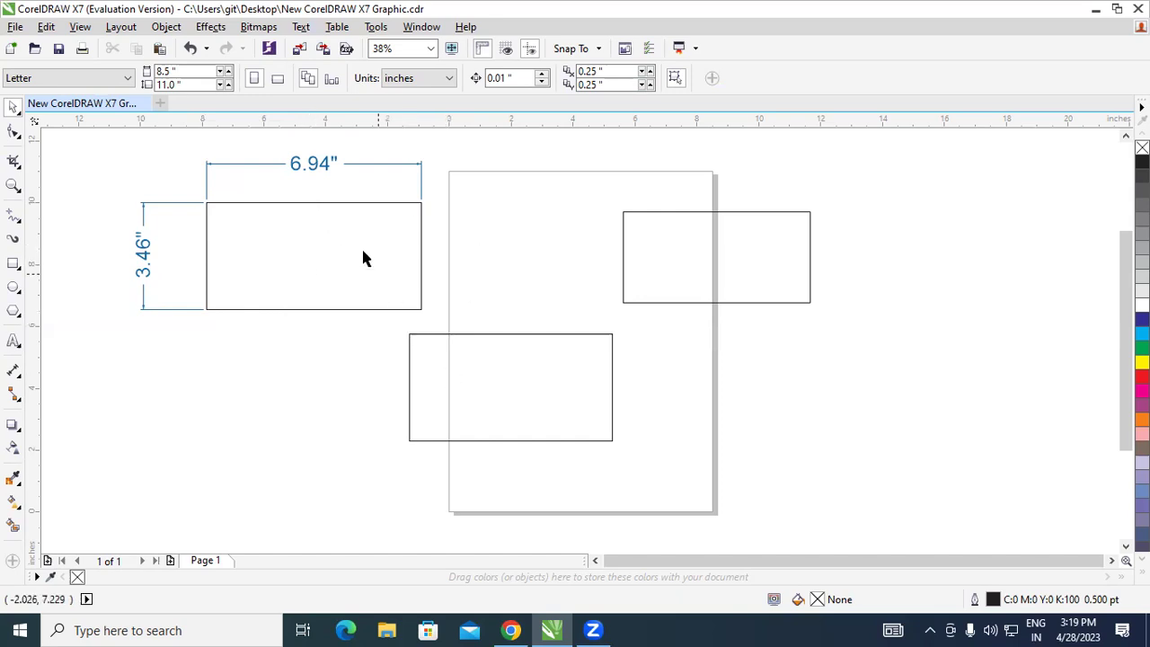
Step: Move the lower-centre rectangle straight down by about 1 inch
left_click(487, 398)
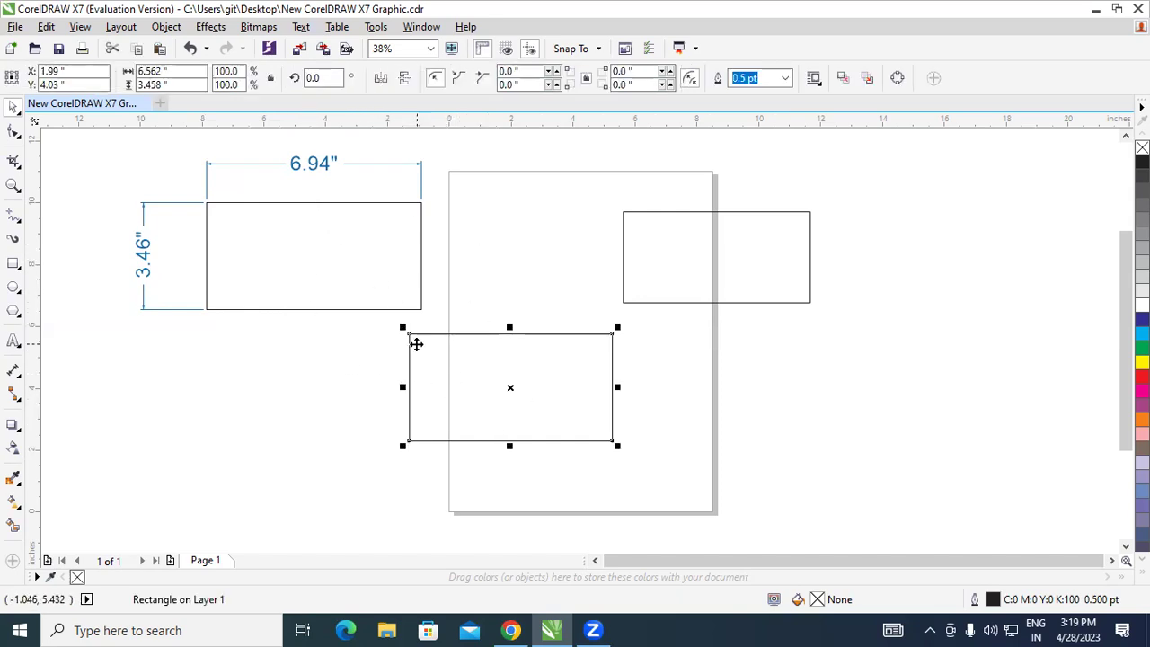
left_click_drag(470, 369, 469, 400)
left_click(495, 421)
left_click(408, 433)
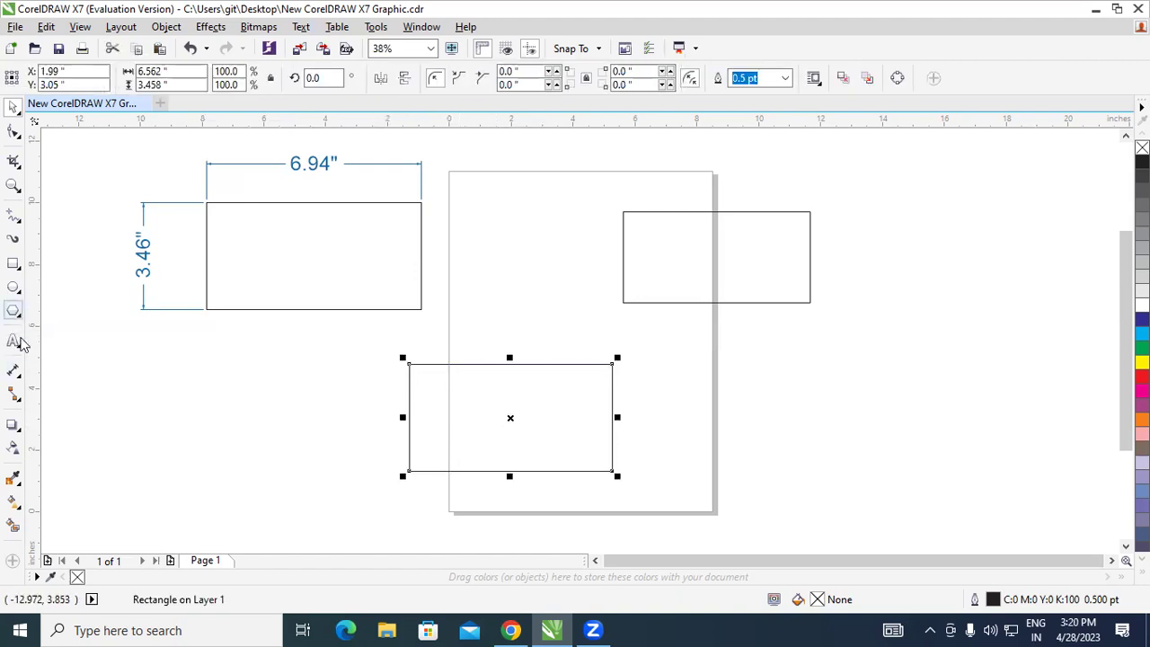
Step: Add a Parallel Dimension above the lower-centre rectangle, spanning its top edge
left_click(20, 376)
left_click(76, 370)
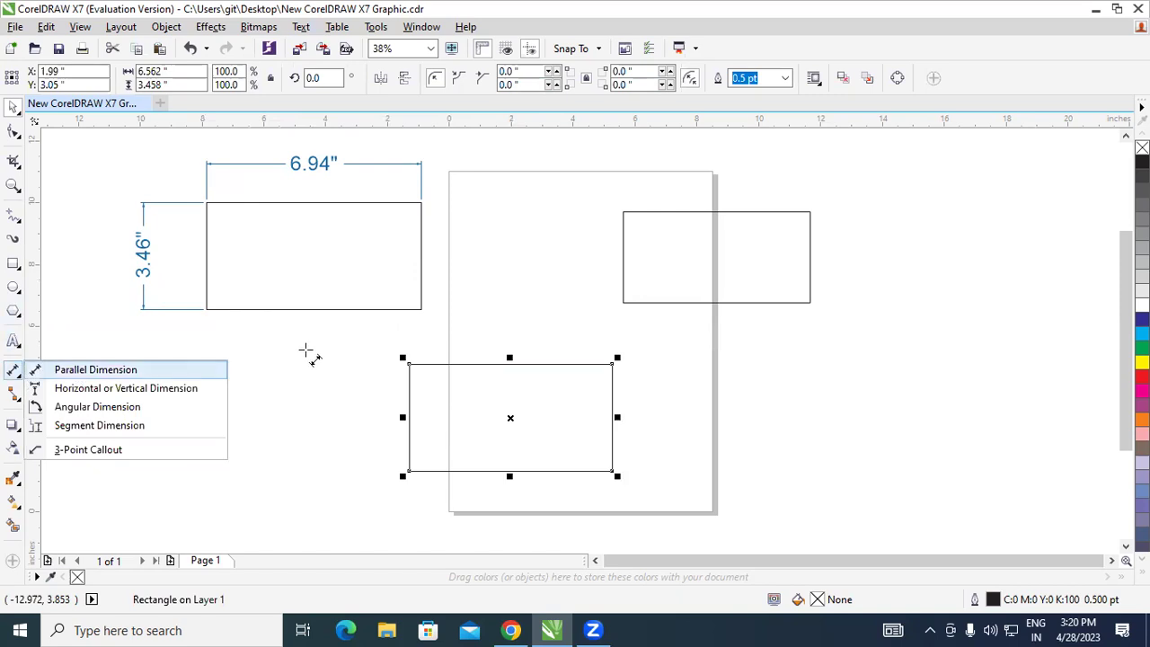
left_click_drag(409, 363, 611, 365)
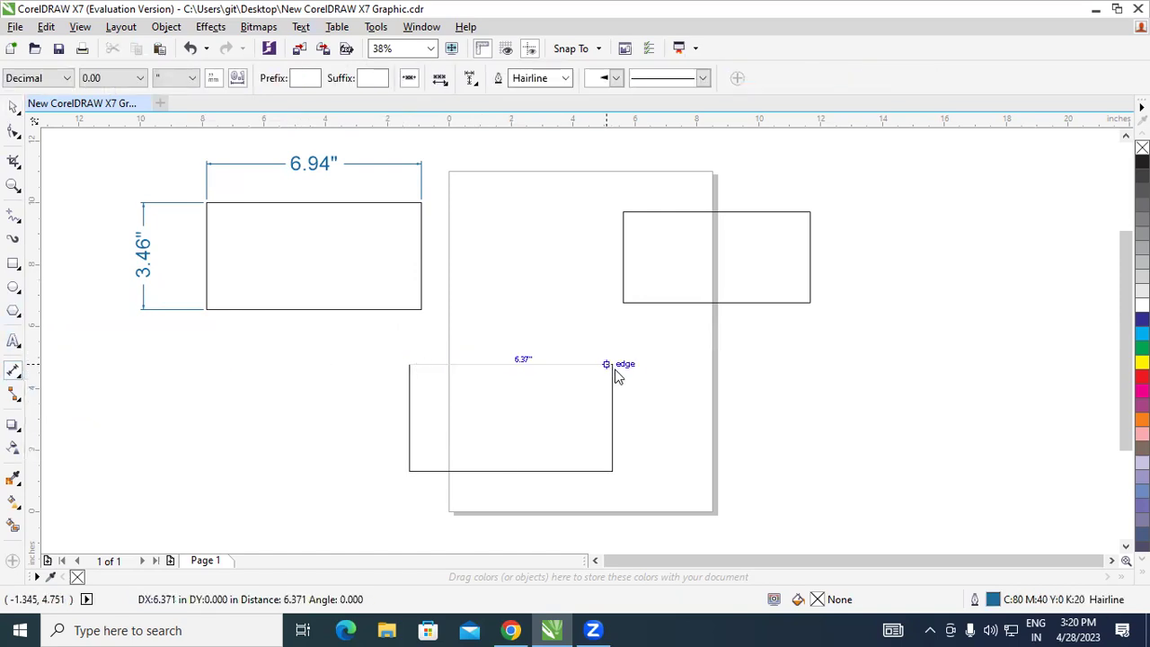
left_click(600, 328)
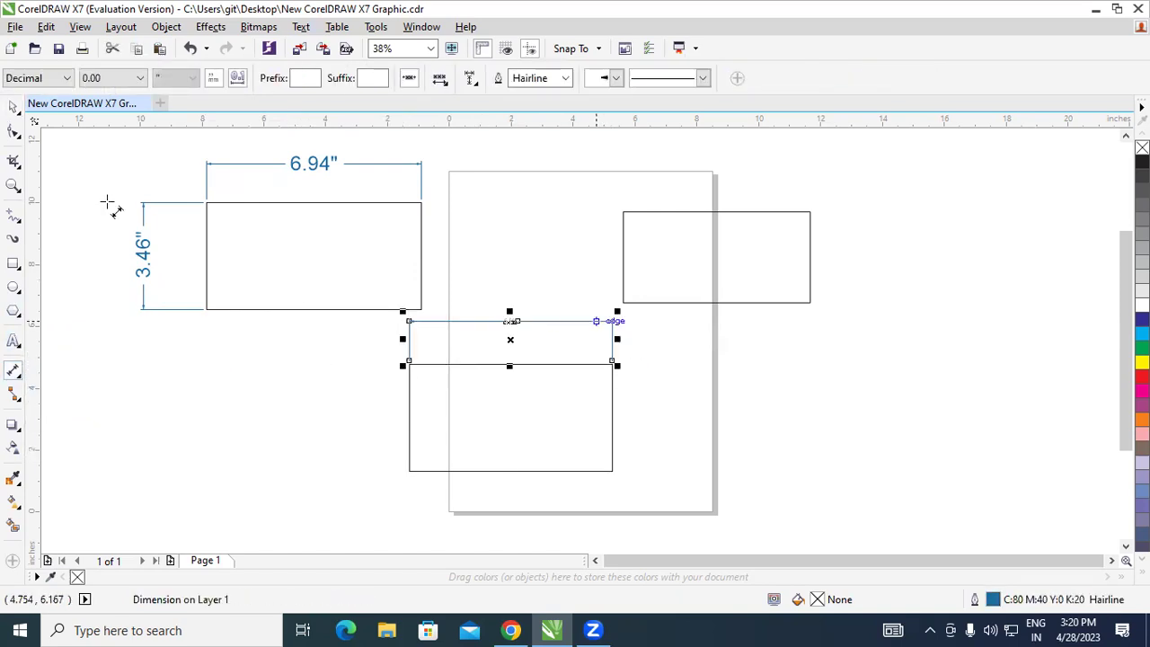
left_click(13, 106)
left_click(517, 337)
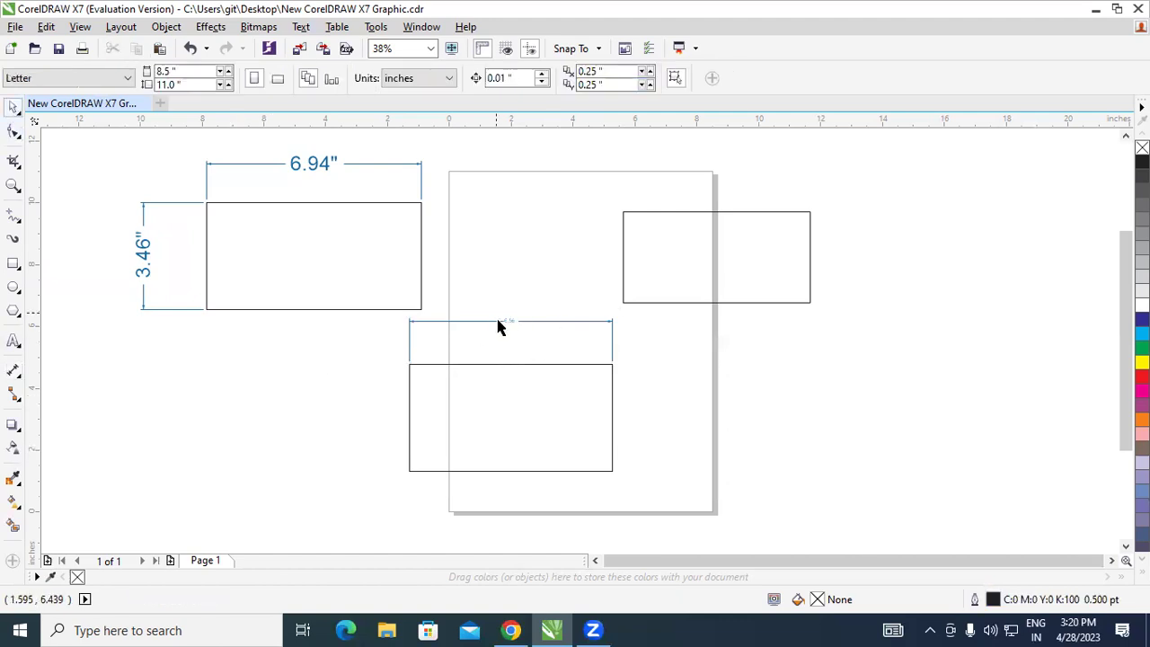
Step: Enlarge the lower-centre rectangle's width dimension text, trying 18 pt and settling on 72 pt
left_click(509, 320)
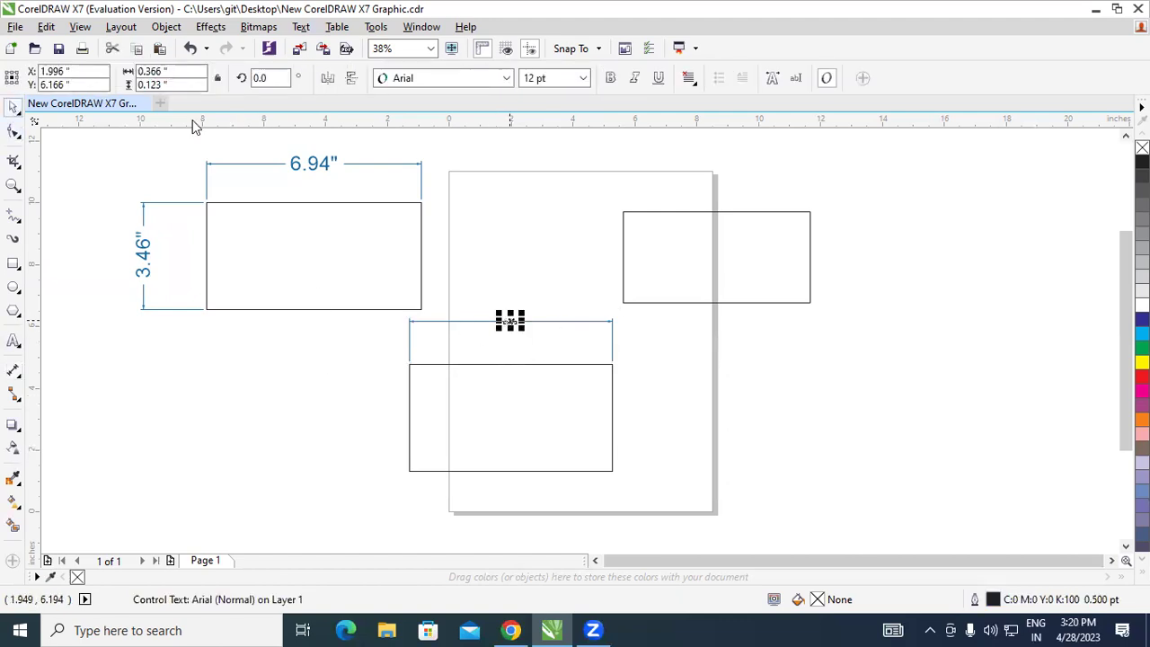
left_click(582, 78)
left_click(552, 224)
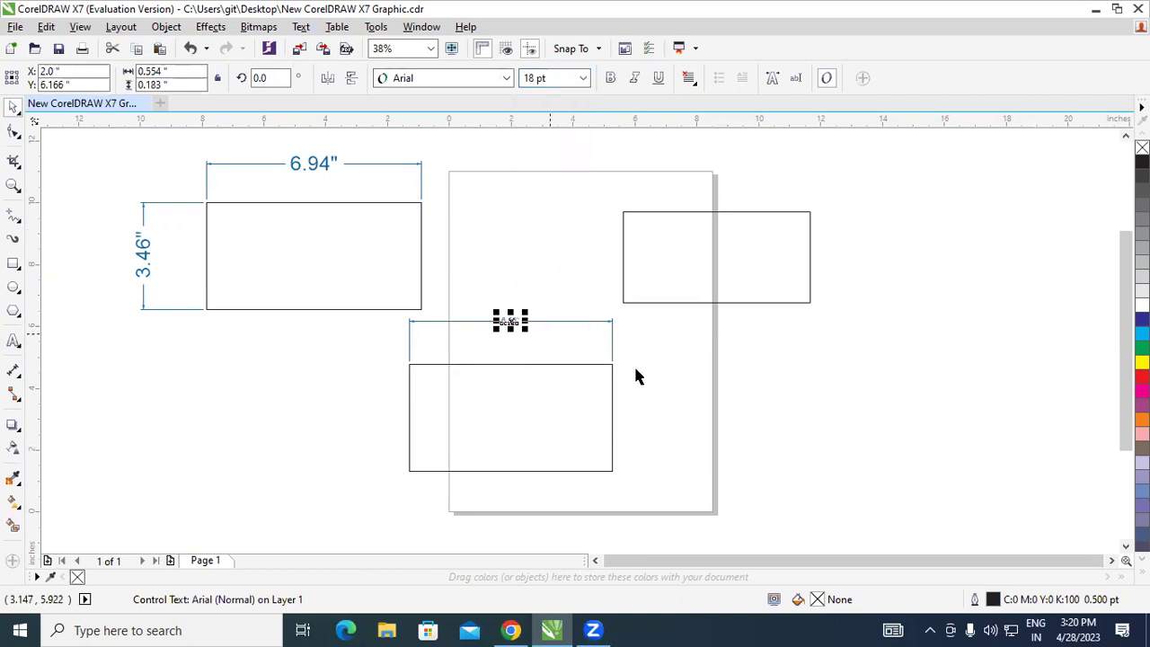
left_click(633, 365)
left_click(510, 323)
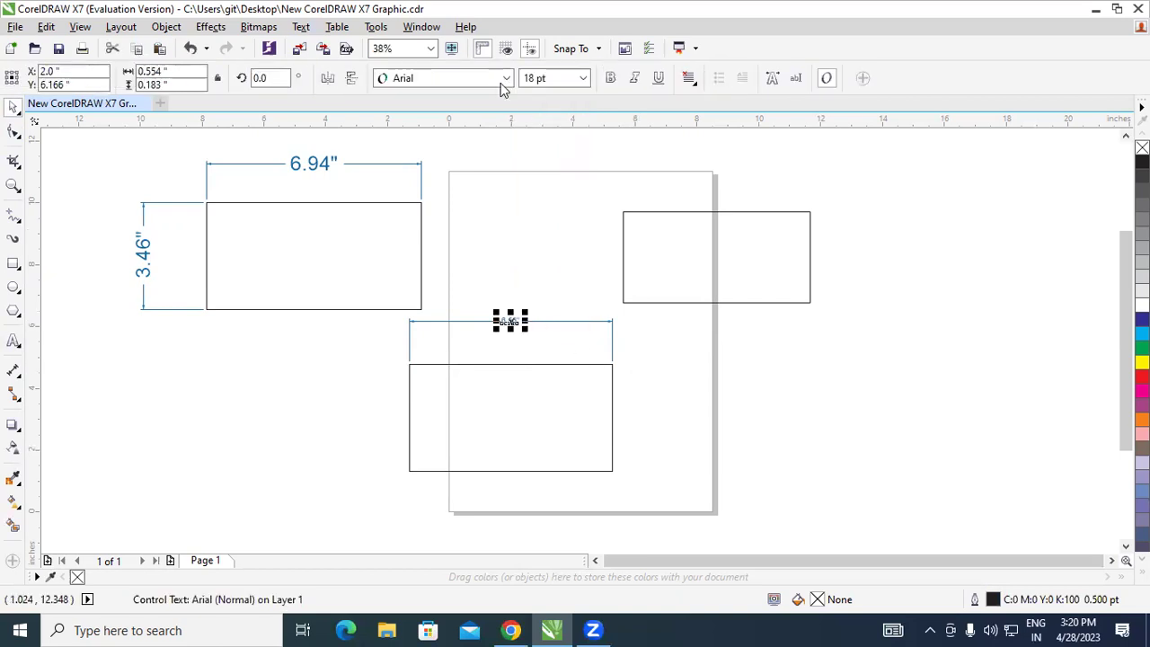
left_click(582, 78)
left_click(548, 282)
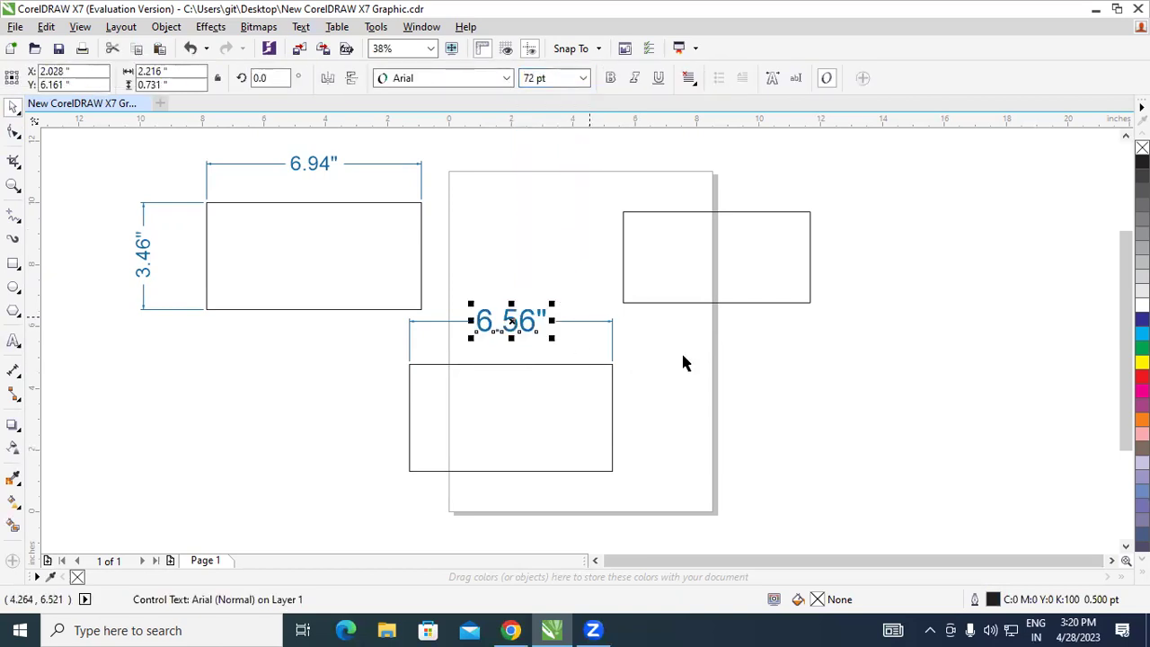
left_click(681, 350)
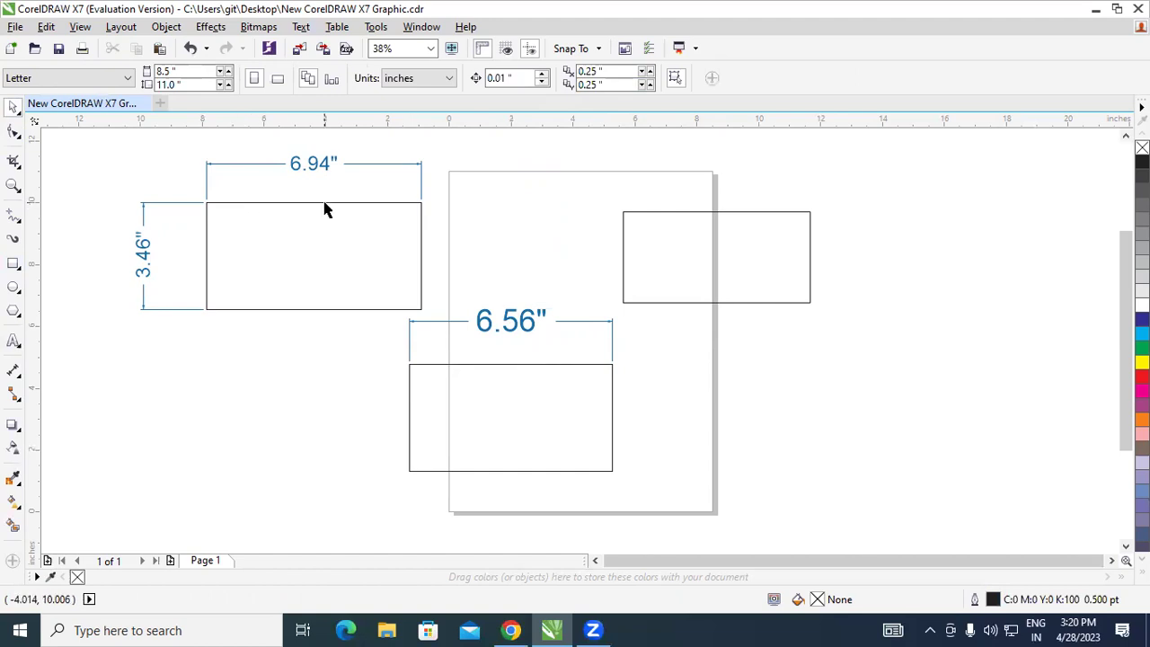
Step: Add a Horizontal or Vertical Dimension above the upper-right rectangle, spanning its top edge
left_click(655, 302)
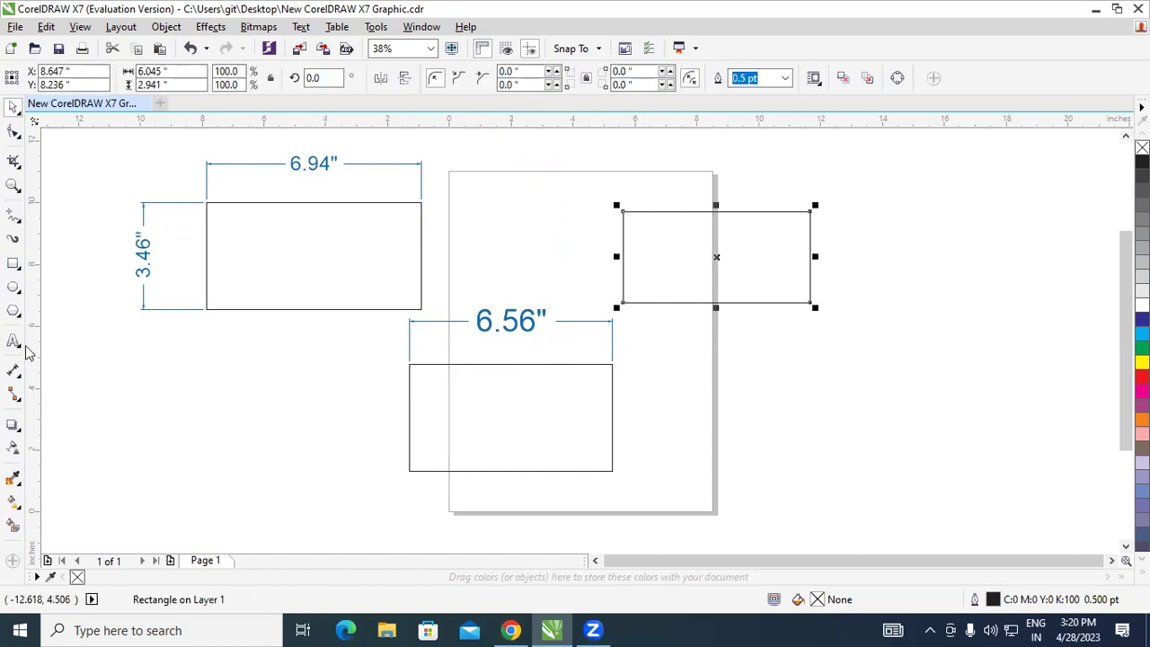
left_click(20, 377)
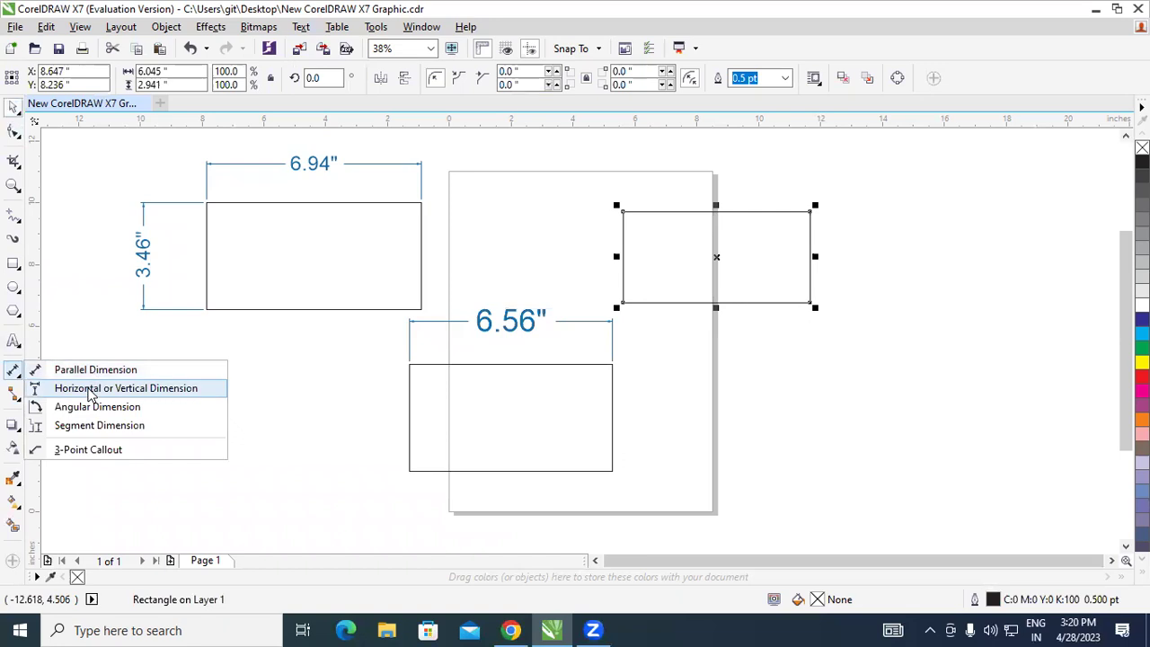
left_click(103, 388)
left_click(623, 212)
left_click(810, 212)
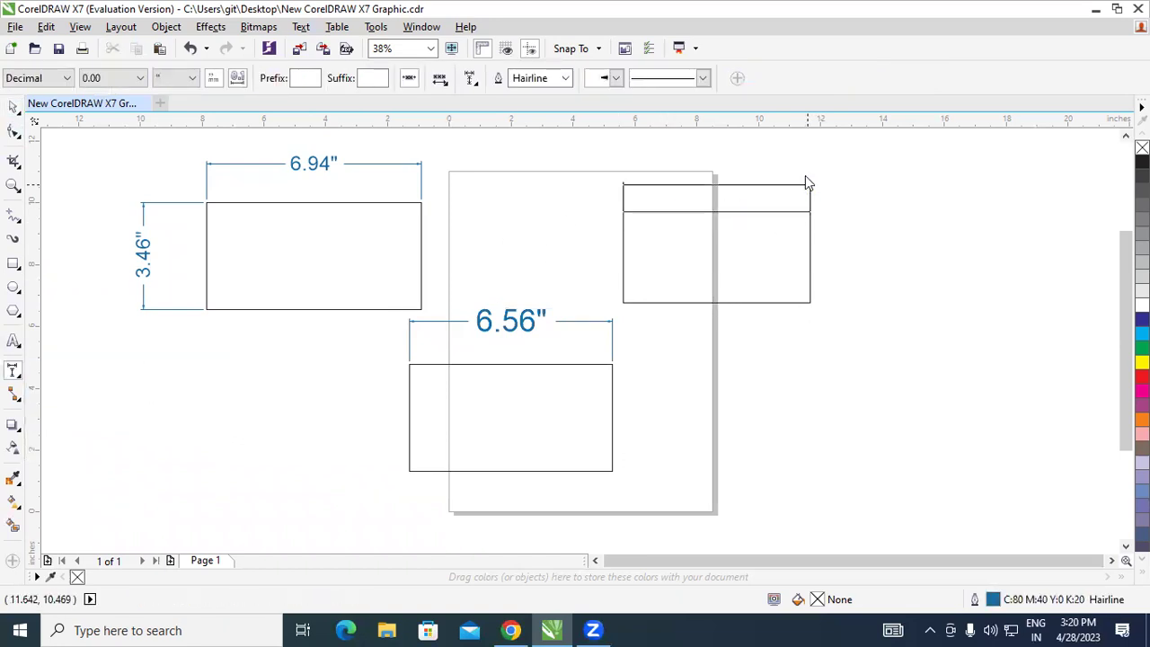
left_click(809, 178)
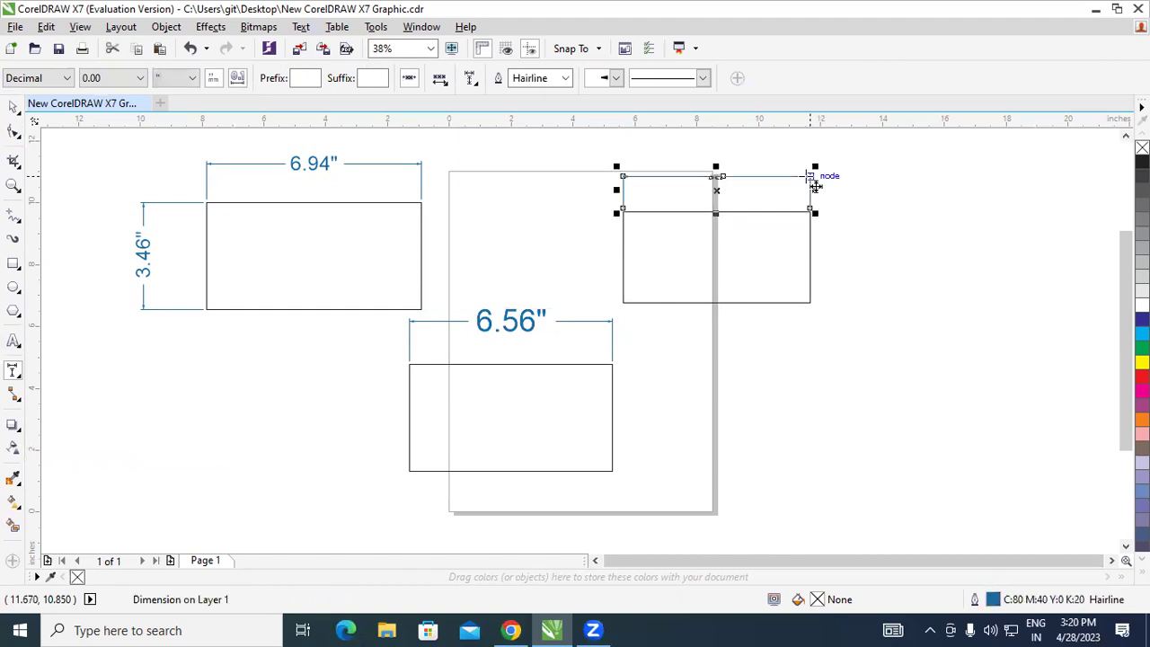
Step: Add a vertical dimension for the upper-right rectangle's left edge, placed to the left of the shape
left_click(623, 213)
left_click(623, 302)
left_click(539, 300)
left_click(14, 110)
left_click(240, 338)
Step: Set the text size of the upper-right rectangle's height dimension to 36 pt
left_click(537, 256)
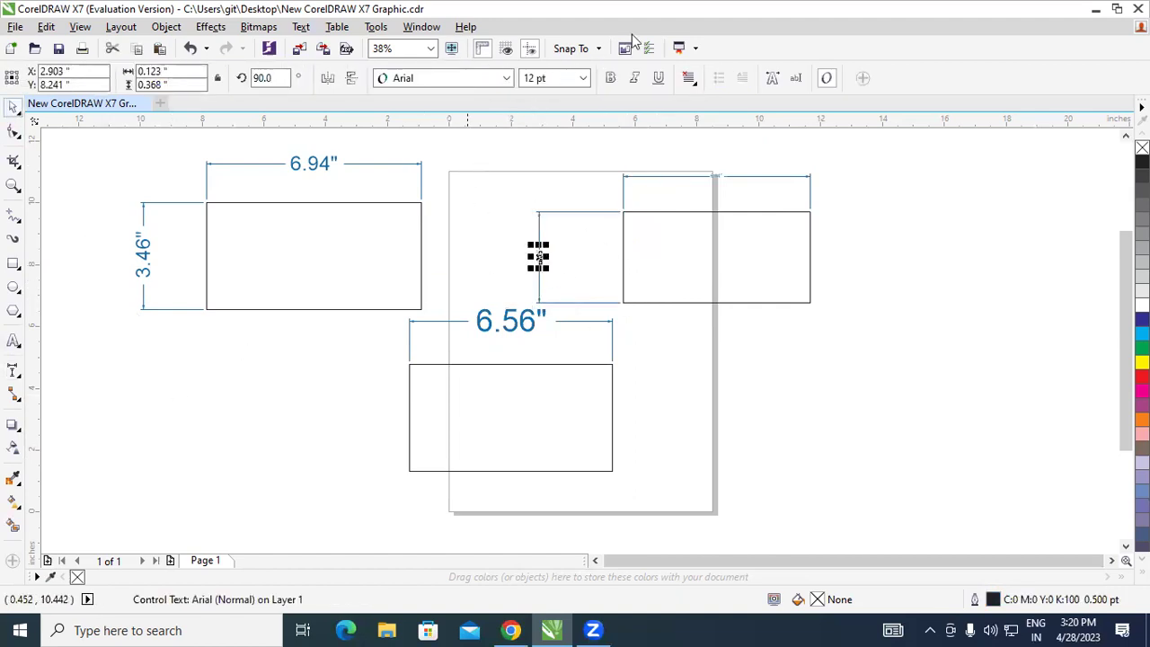
left_click(582, 78)
left_click(547, 253)
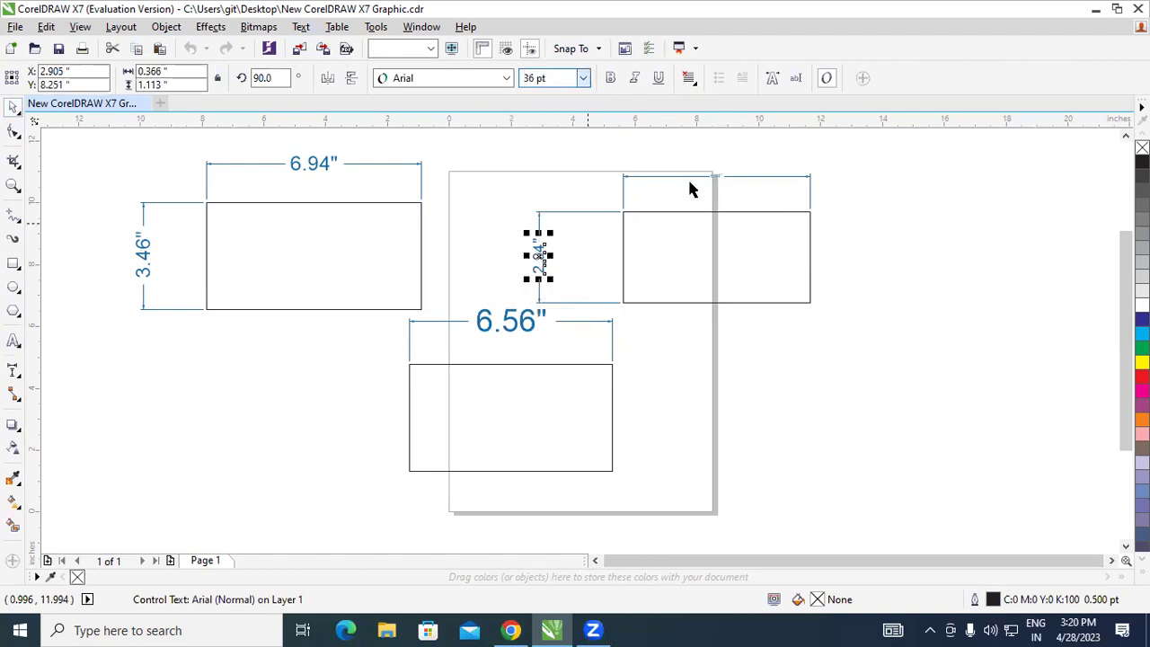
Step: Set the text size of the upper-right rectangle's width dimension to 36 pt
left_click(716, 176)
left_click(582, 78)
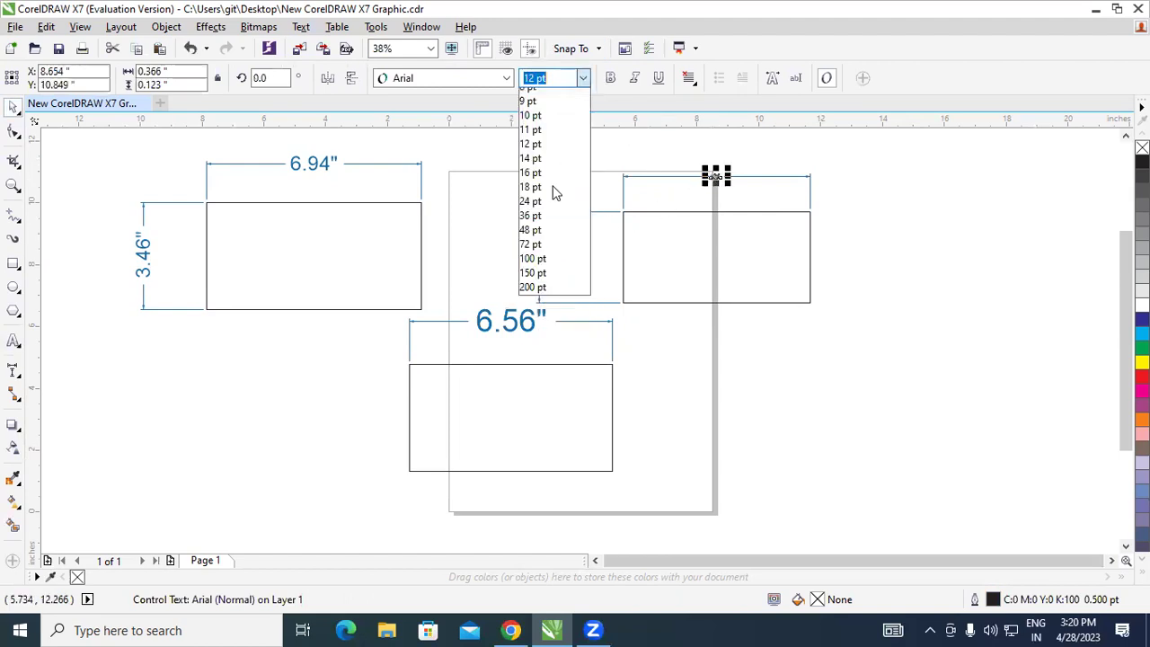
left_click(549, 253)
left_click(916, 238)
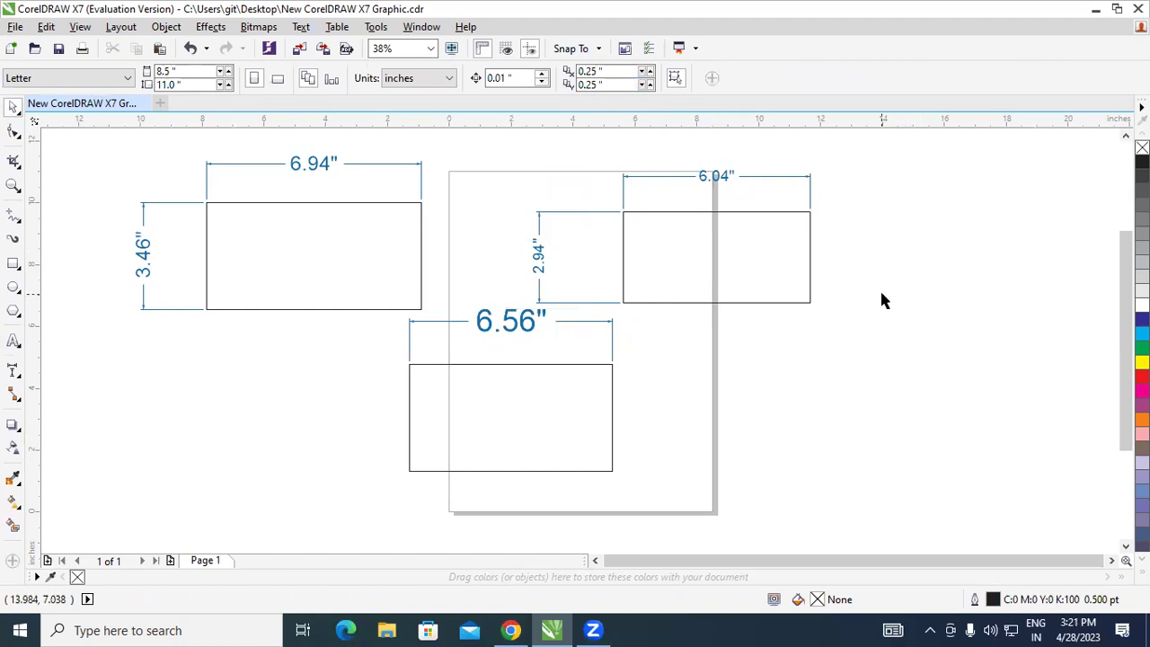
left_click(16, 373)
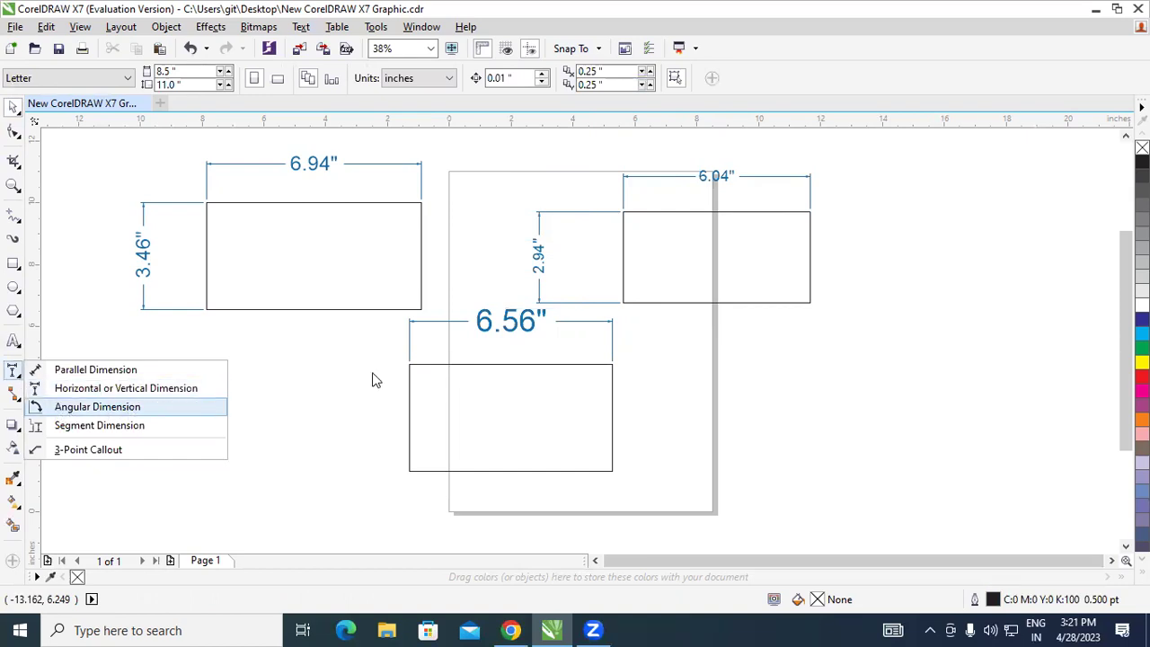
left_click(804, 377)
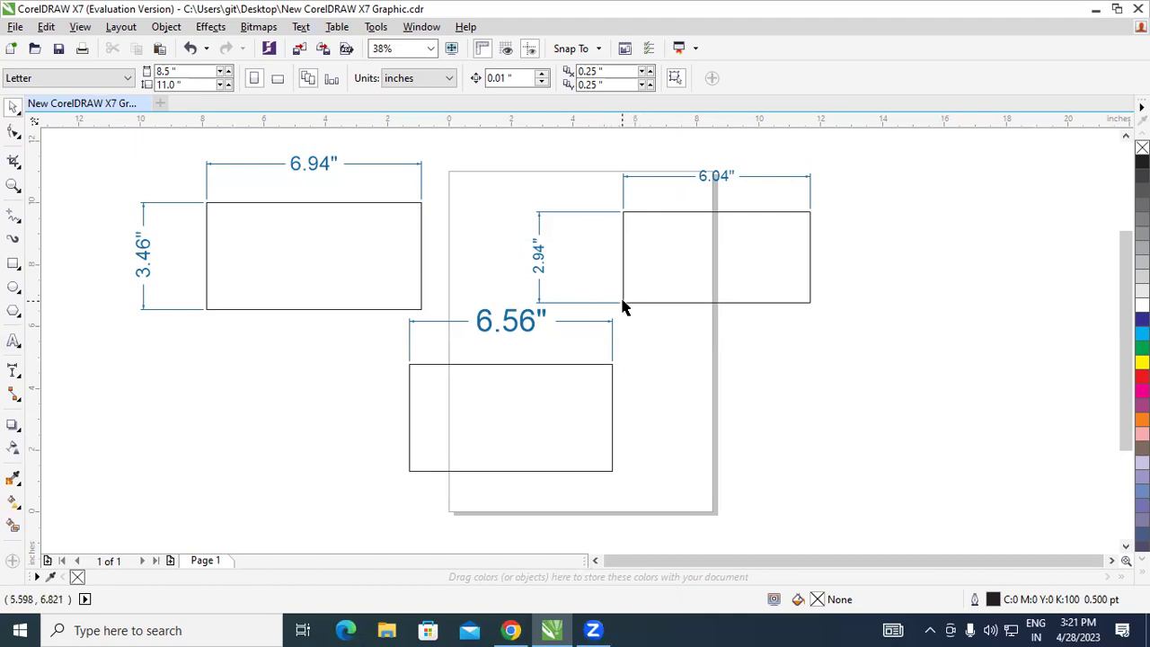
left_click(481, 429)
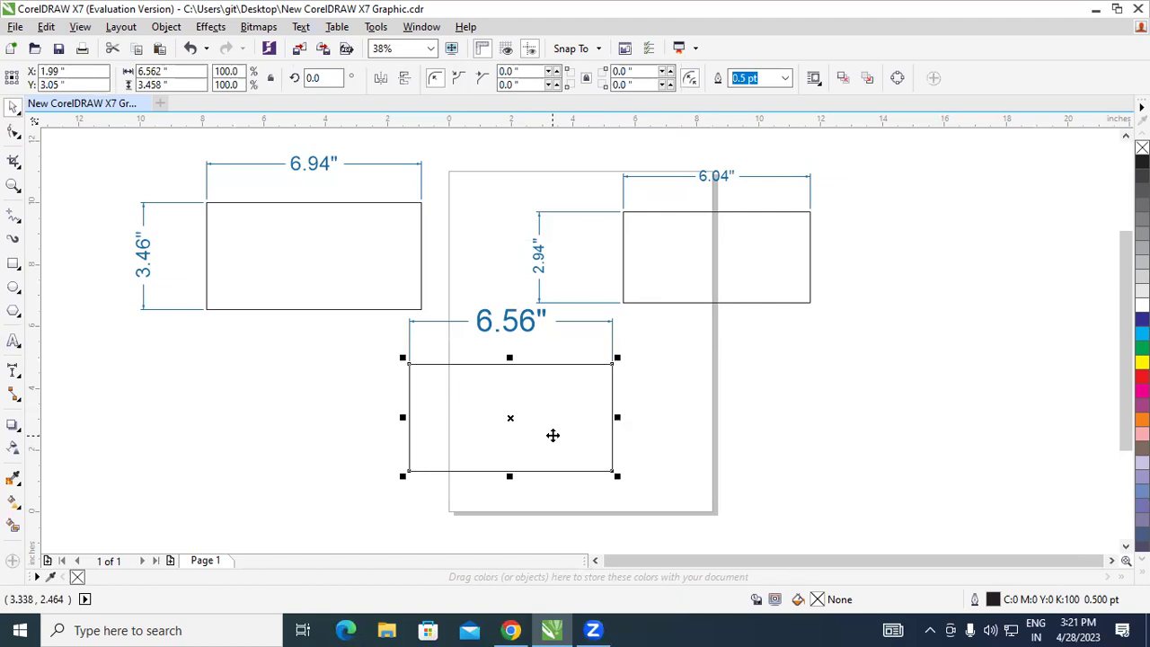
left_click(764, 397)
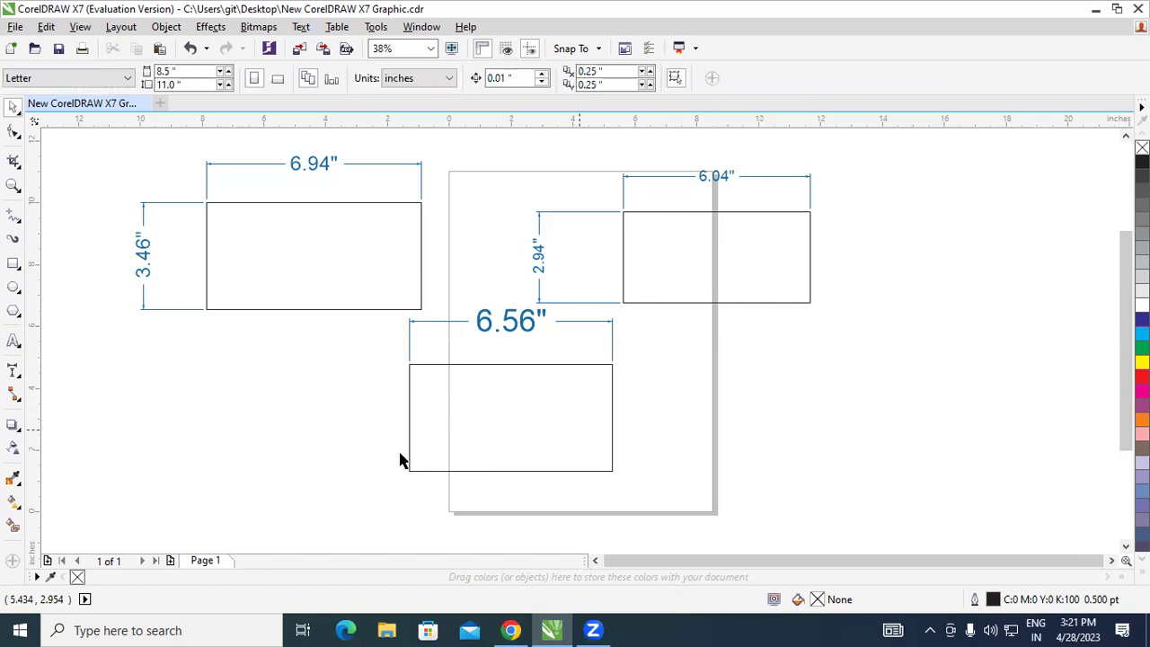
Step: Add an Angular Dimension at the lower-left corner of the lower-centre rectangle, spanning from its bottom edge to its left edge
left_click(19, 376)
left_click(106, 407)
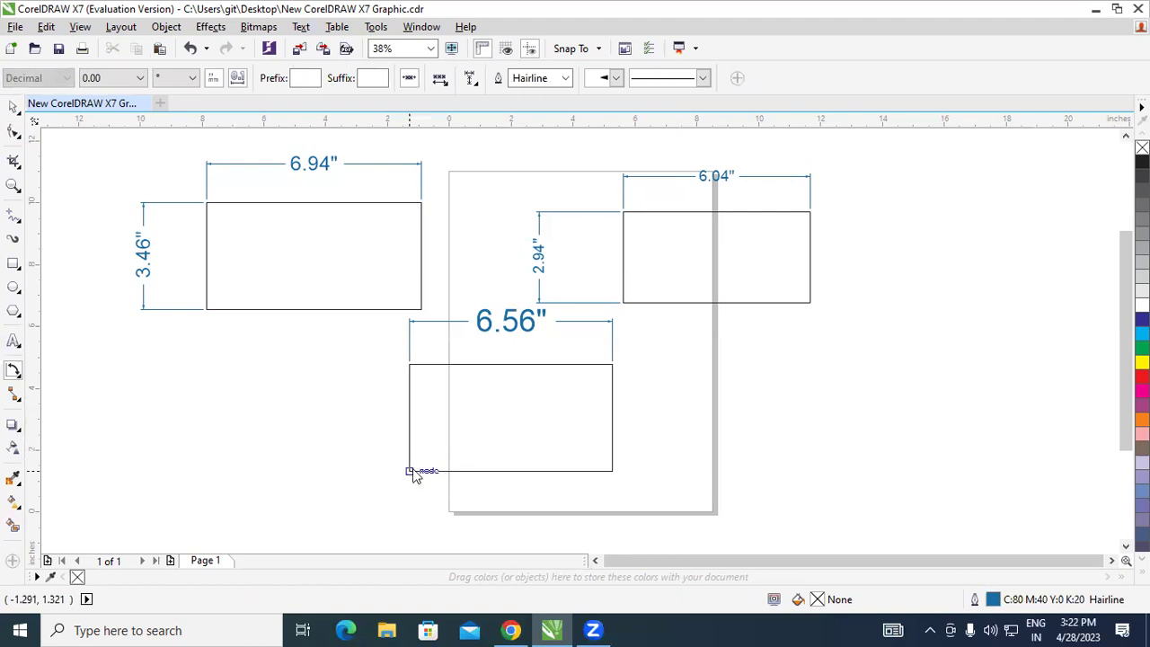
left_click(412, 471)
left_click(468, 471)
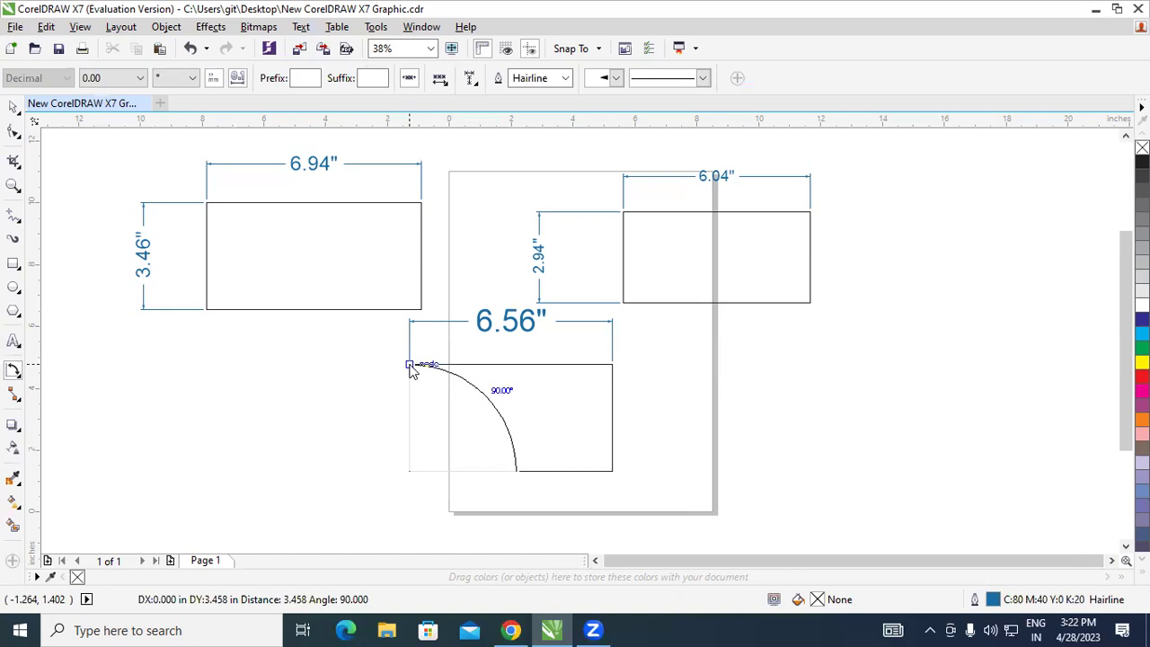
key("Escape")
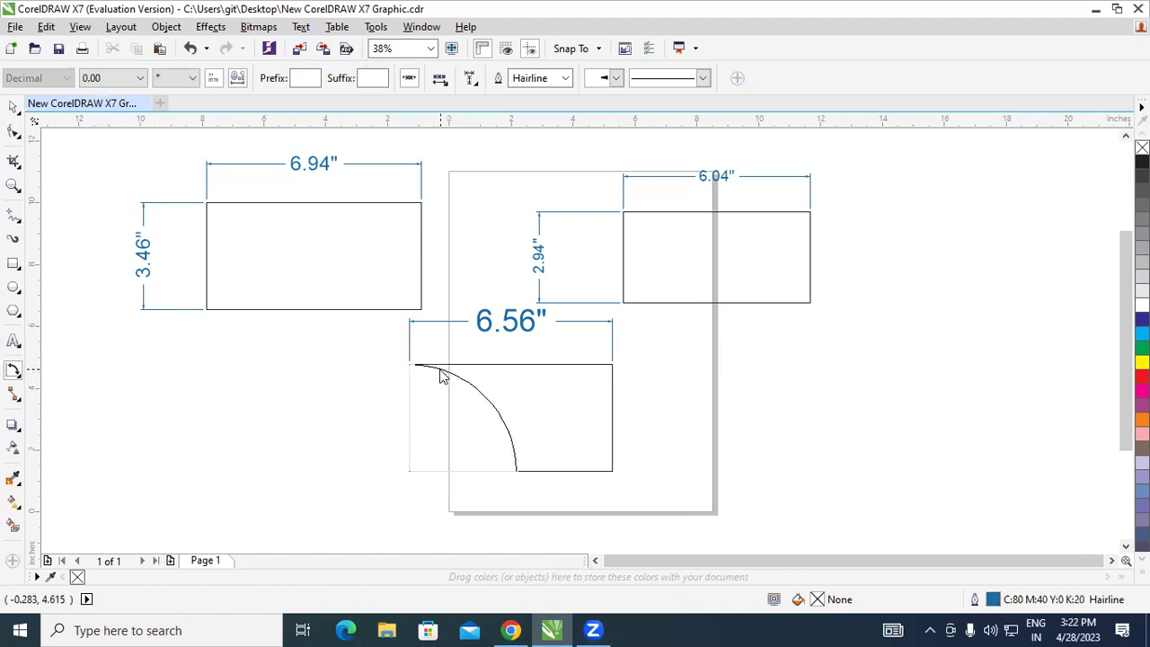
left_click(440, 376)
Step: Set the text size of the lower-centre rectangle's angular dimension to 36 pt
left_click(12, 108)
left_click(333, 378)
left_click(482, 391)
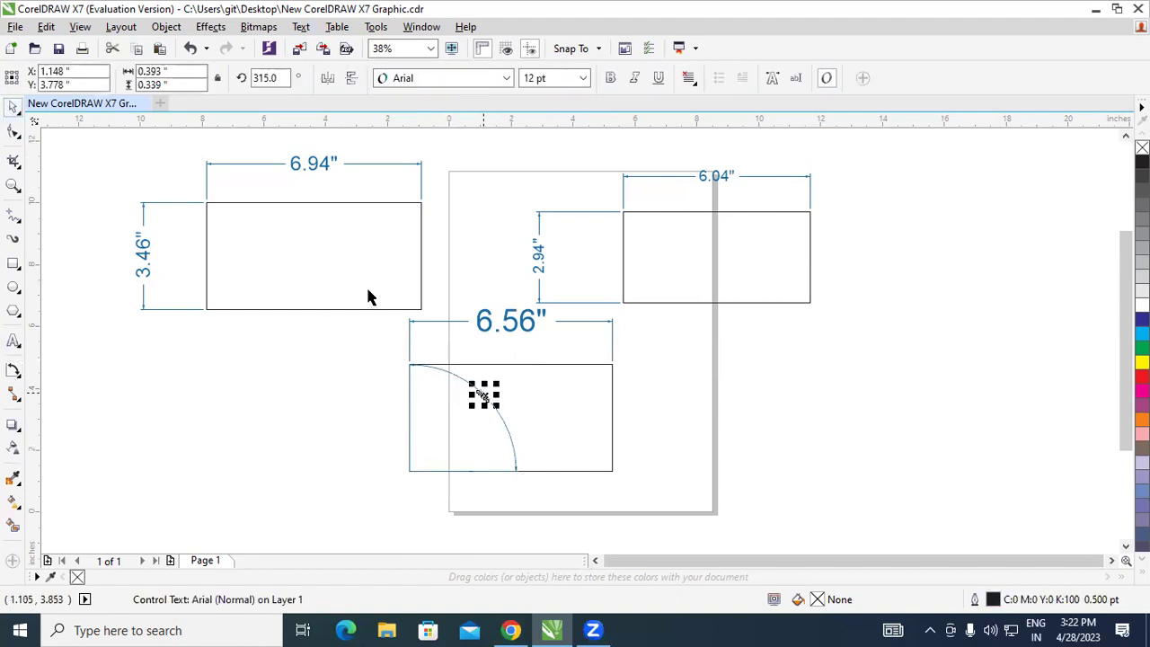
left_click(582, 78)
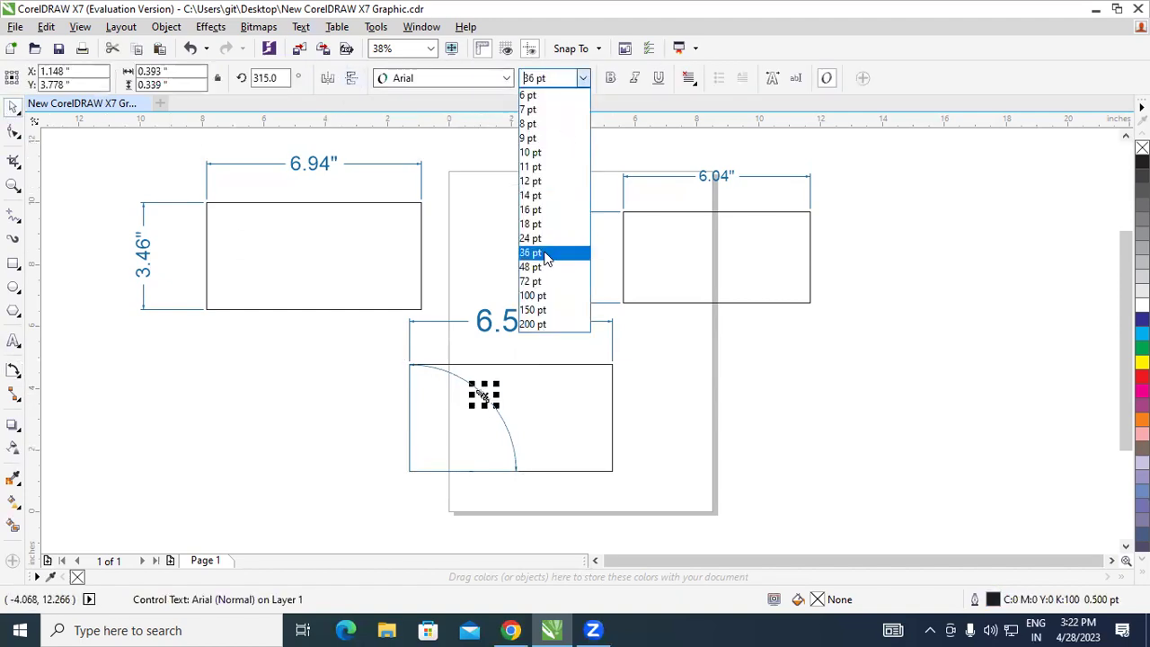
left_click(547, 255)
left_click(700, 411)
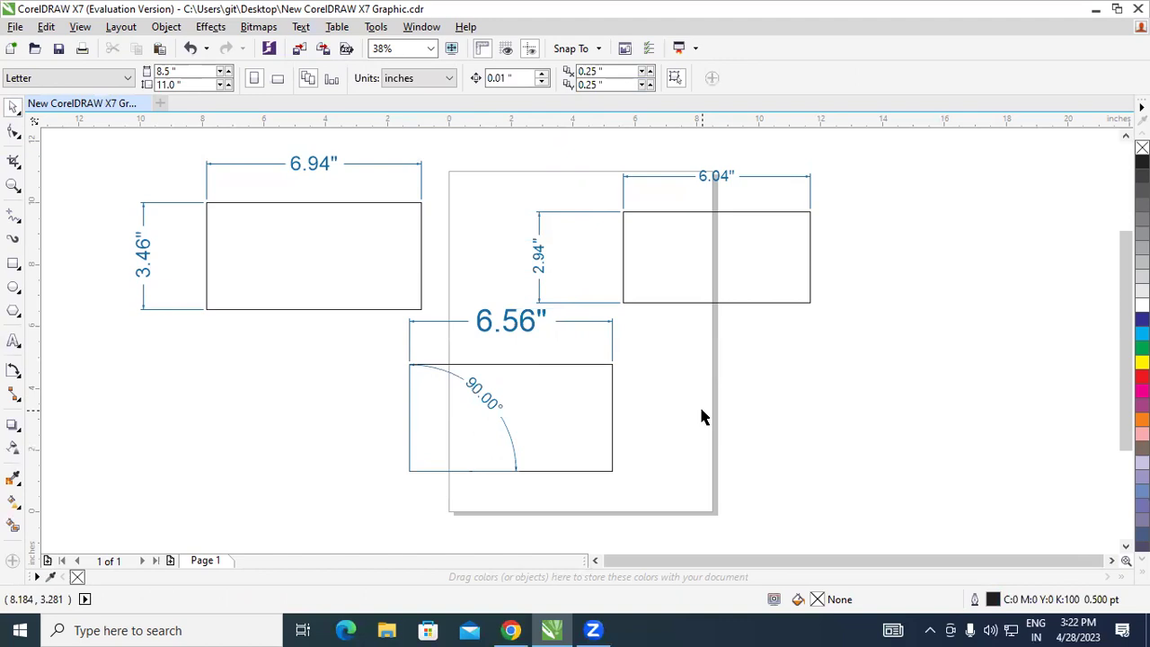
Step: Draw a circle about 4.17 inches in diameter below the upper-left rectangle and deselect it
left_click(14, 294)
left_click_drag(149, 357, 278, 487)
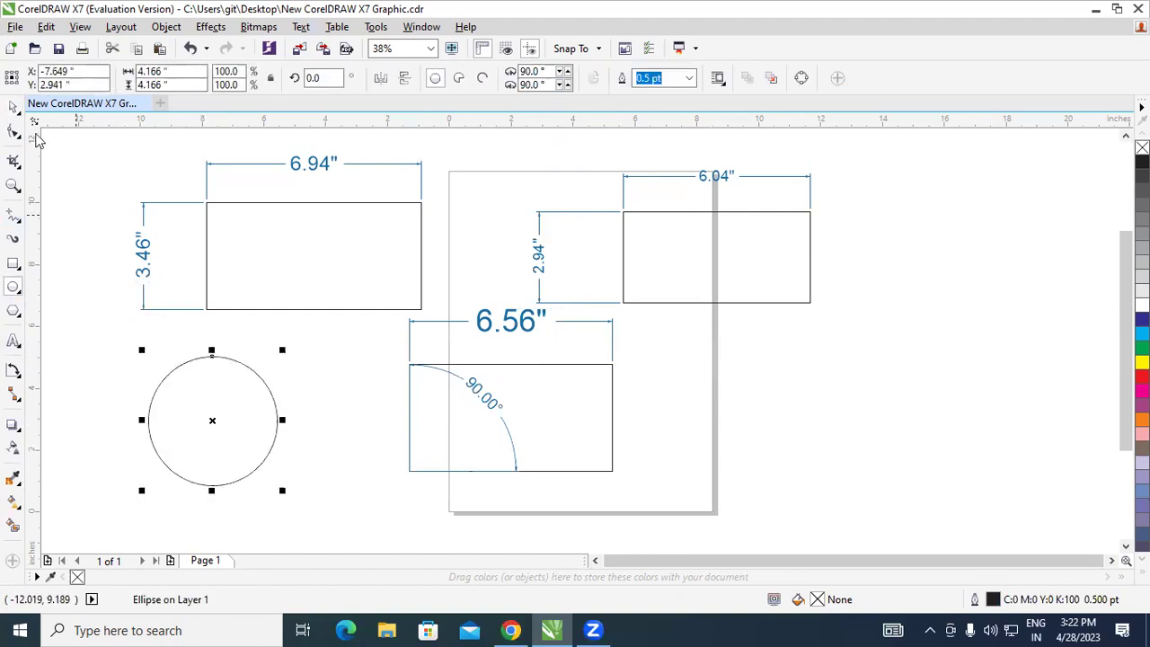
key("space")
left_click(337, 404)
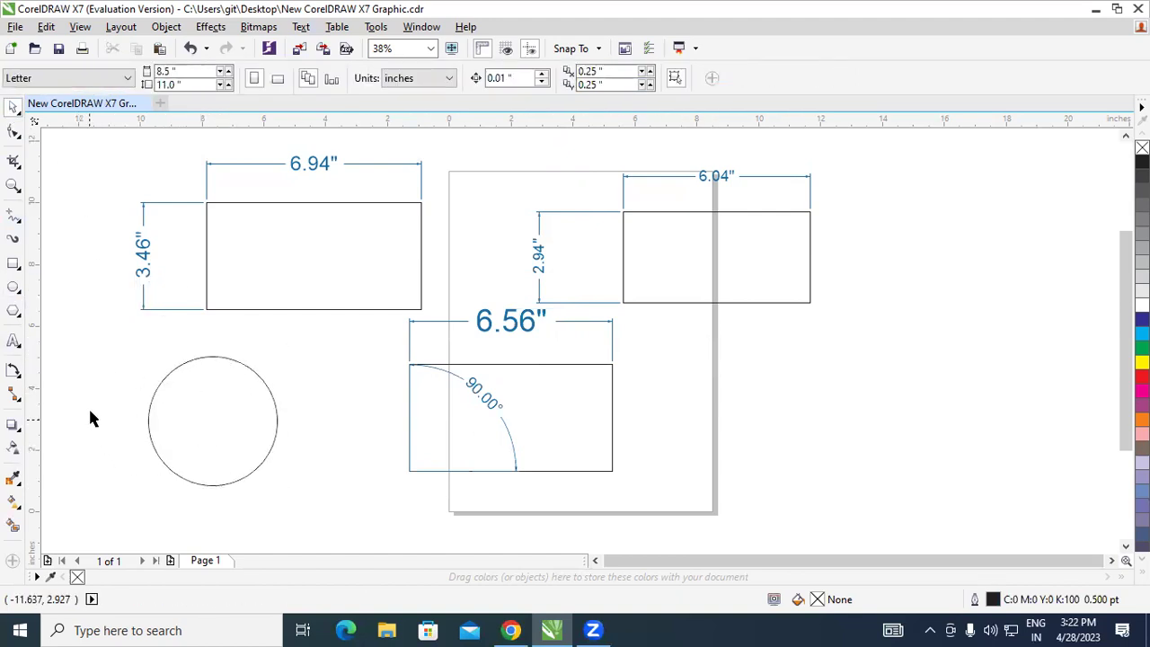
Step: Add a narrow Angular Dimension inside the circle, with its vertex at the lowest point of the outline and both rays toward the upper right
left_click(150, 417)
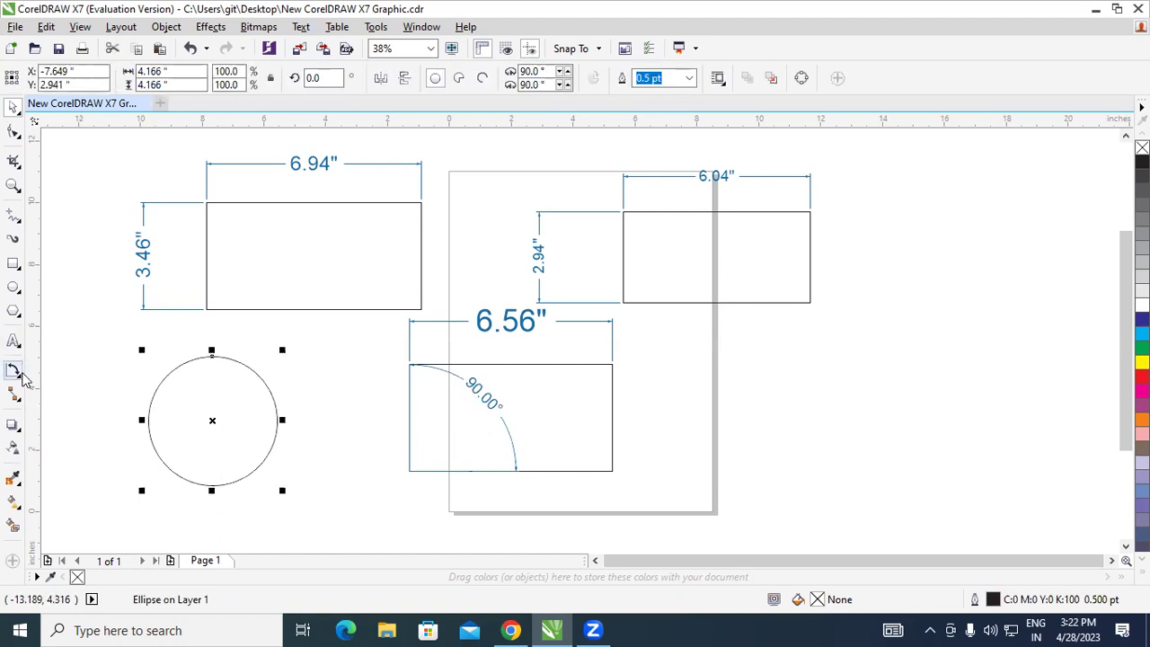
left_click(22, 376)
left_click(90, 406)
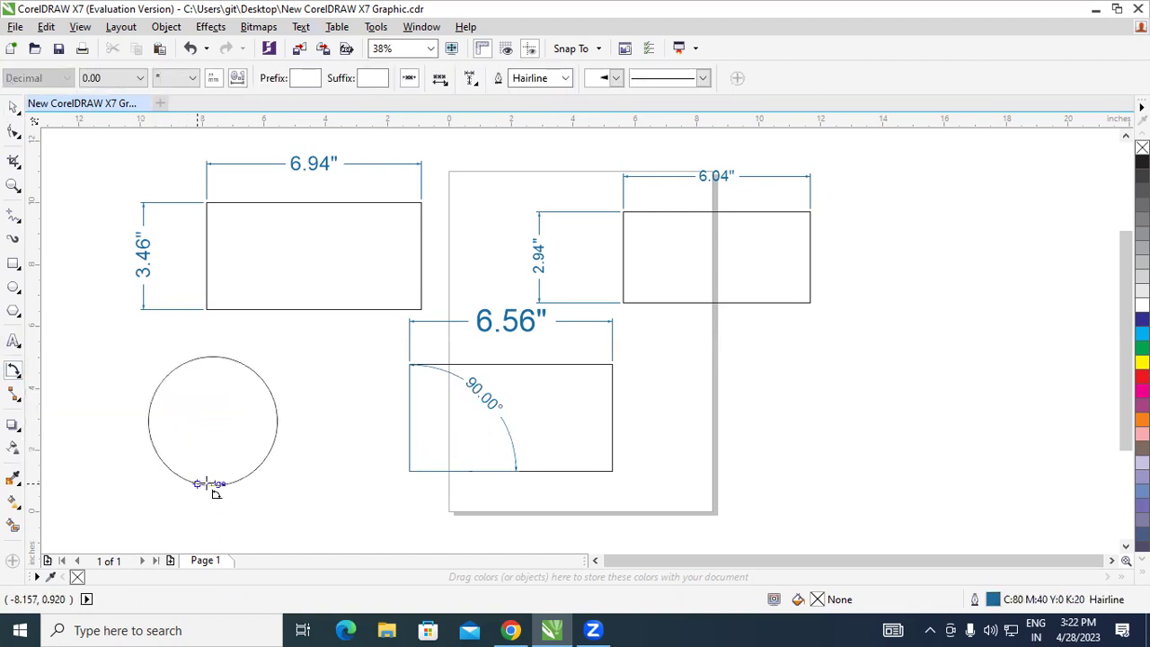
left_click(213, 485)
left_click(250, 428)
left_click(207, 397)
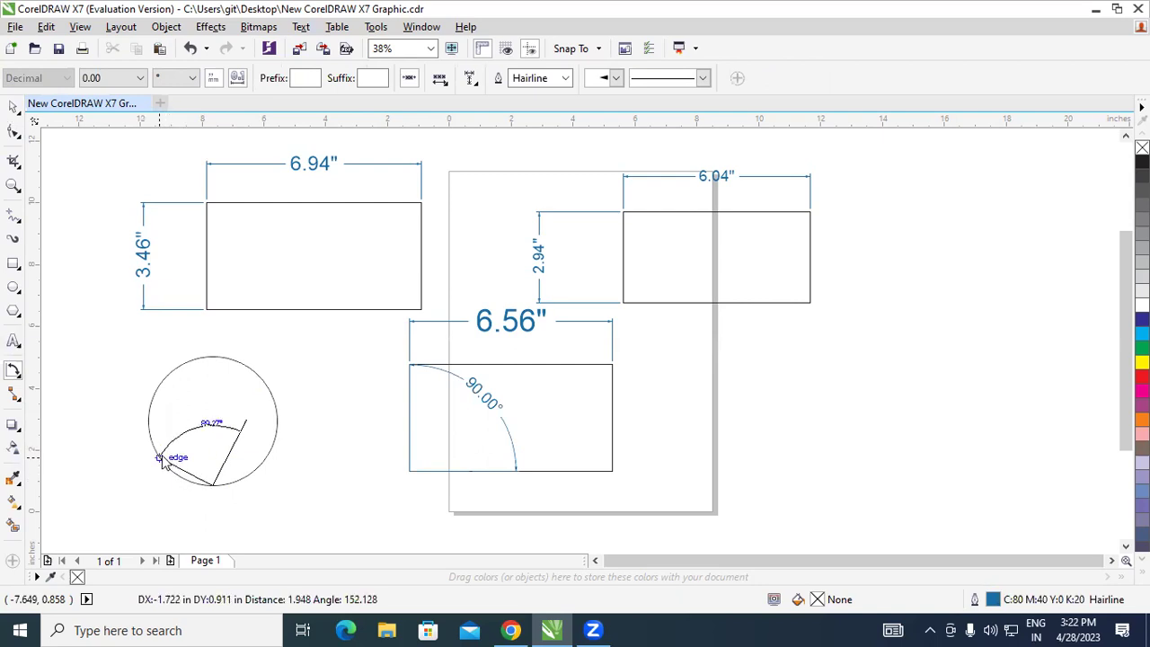
left_click(175, 370)
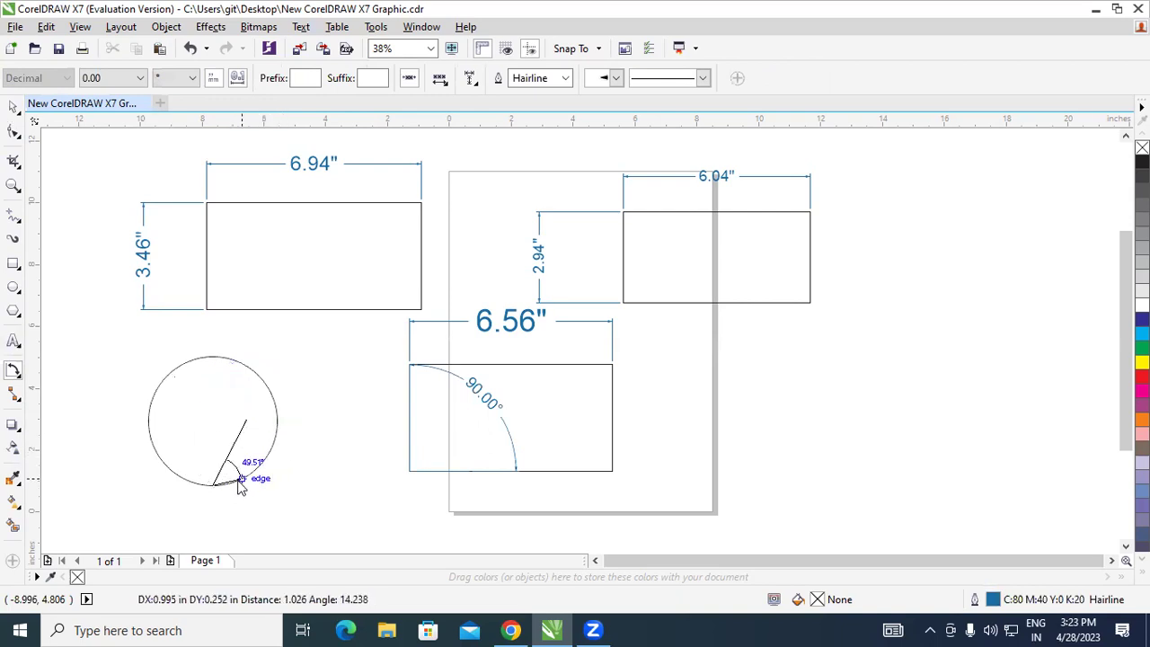
left_click(261, 418)
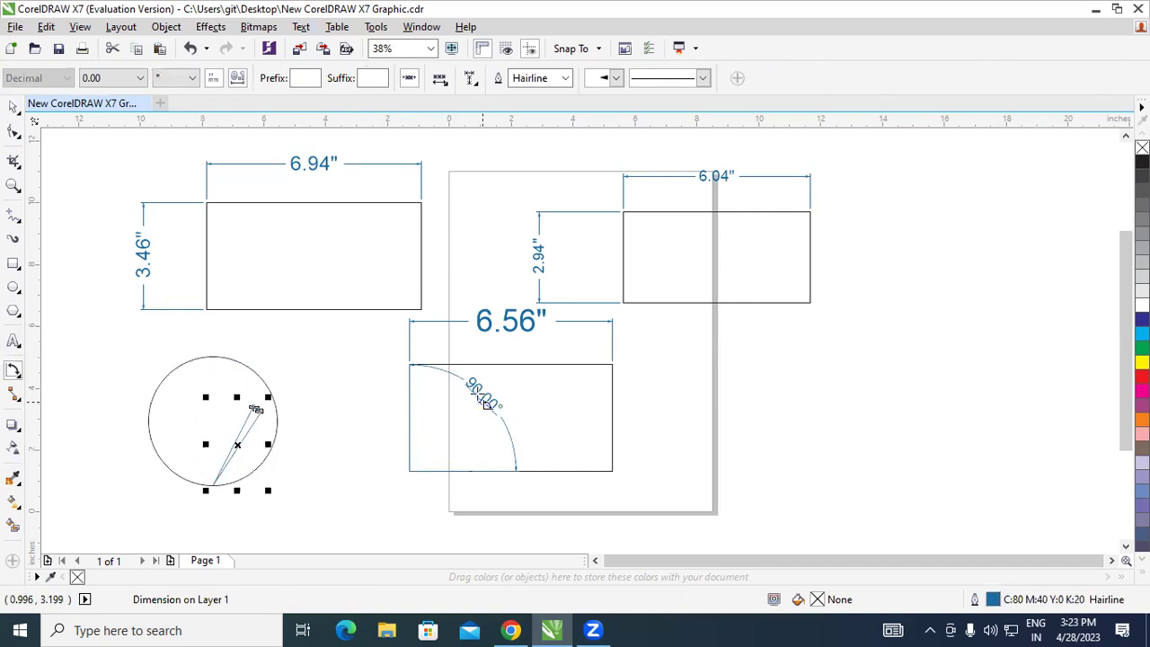
Step: Draw a polygon below and to the right of the page's rectangles and set its number of sides to 3
left_click(16, 317)
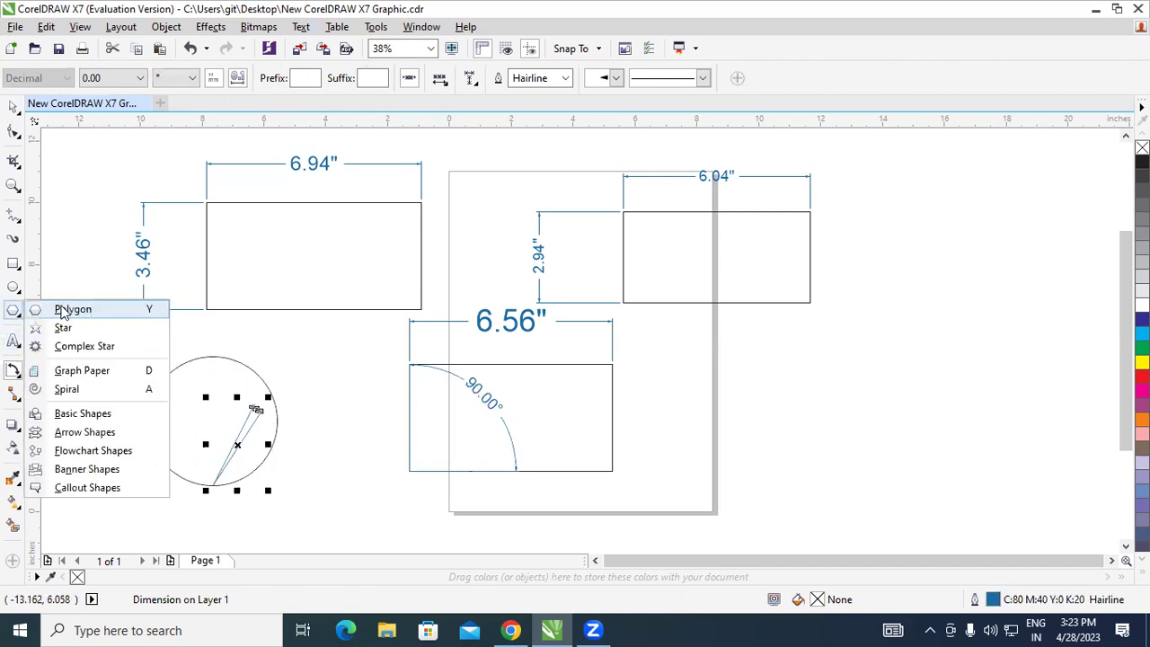
left_click(61, 311)
left_click_drag(779, 356, 884, 479)
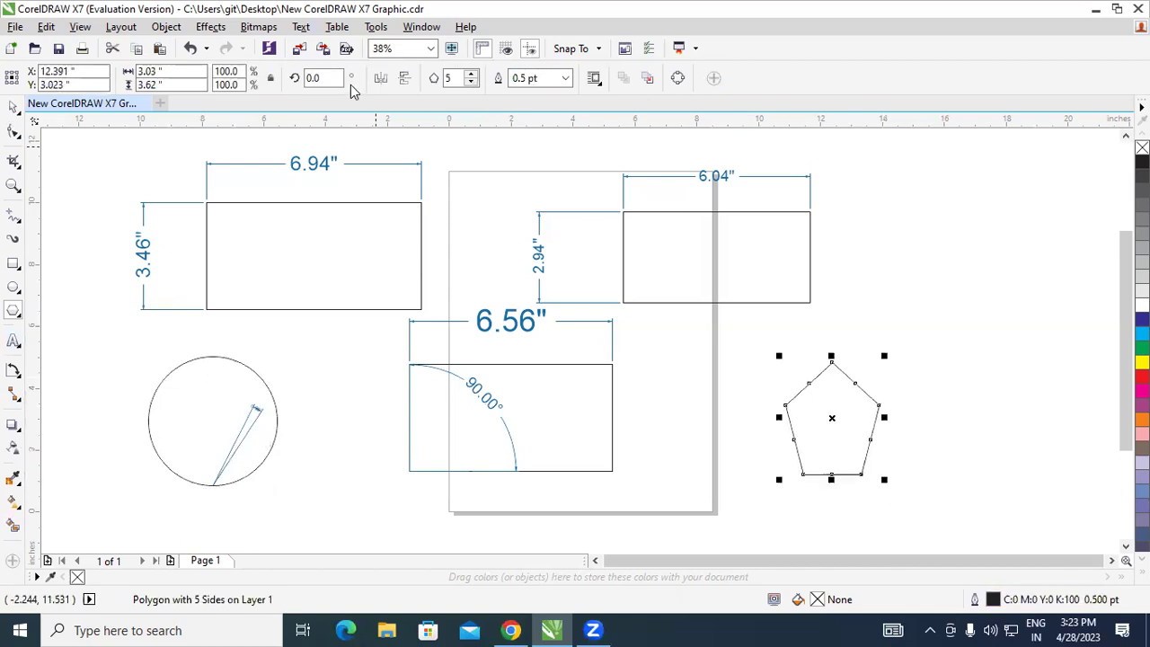
left_click(471, 81)
left_click(470, 82)
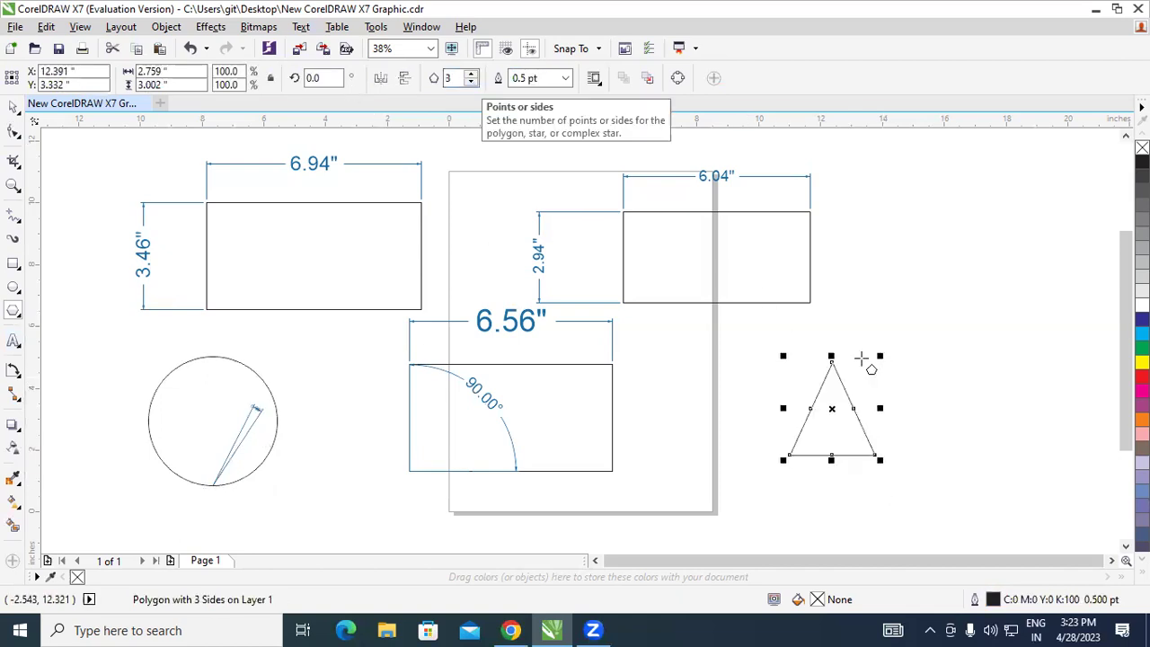
Step: Enlarge the triangle to about 3.85 by 4.19 inches and deselect it
left_click(11, 106)
left_click_drag(881, 461, 971, 422)
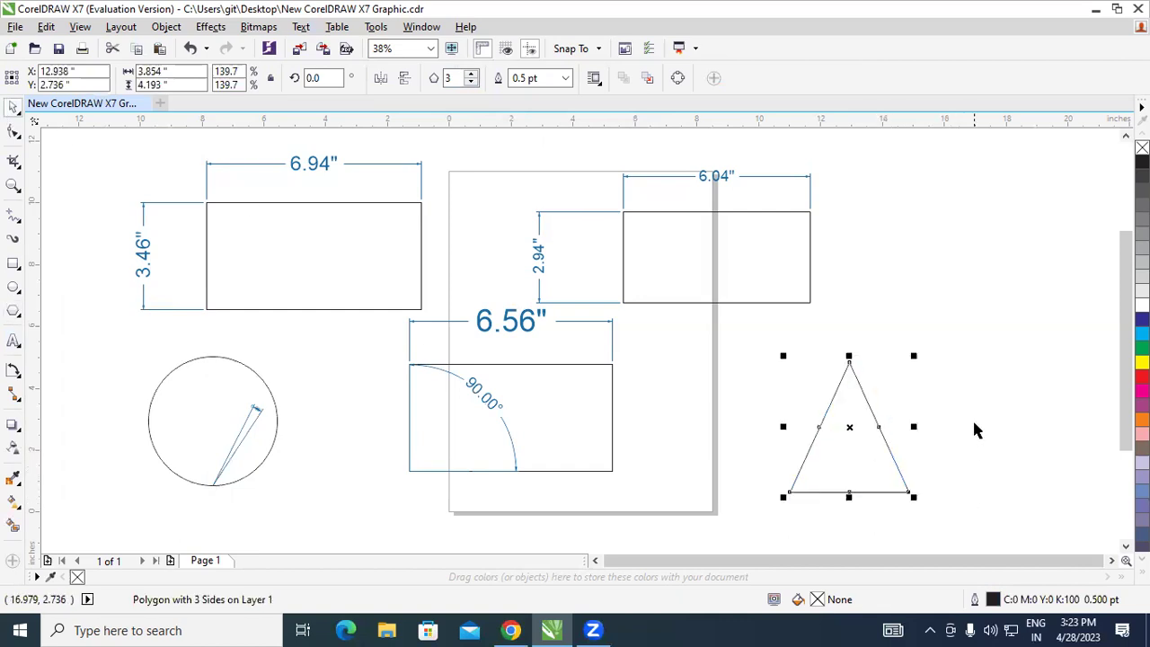
left_click(851, 483)
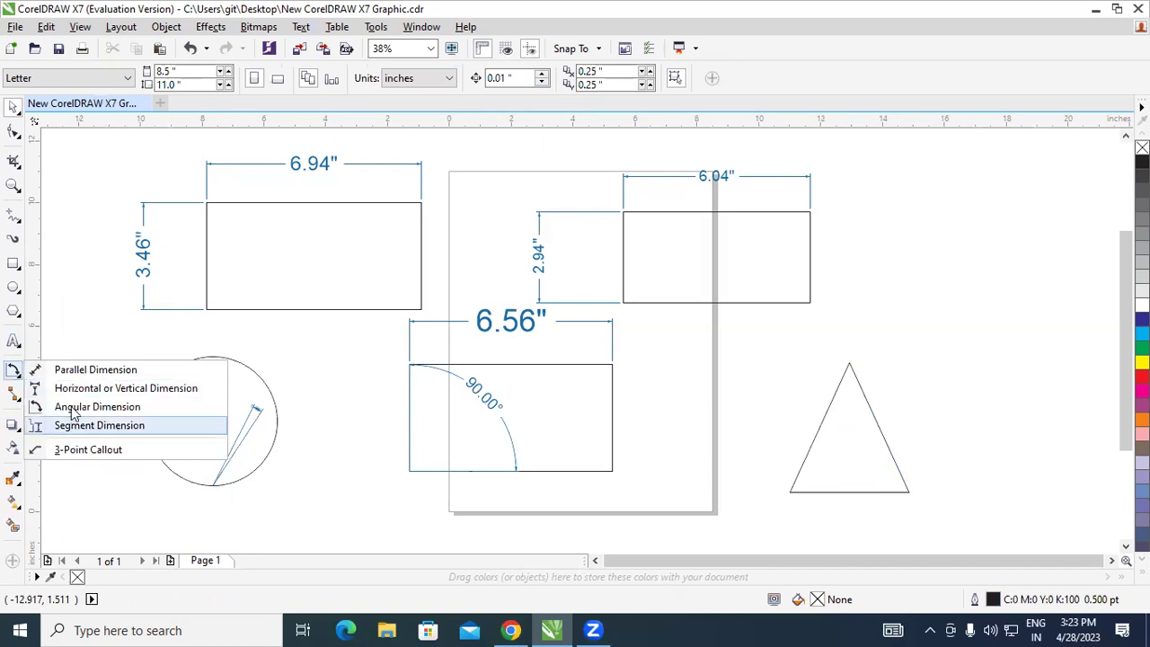
left_click(81, 425)
left_click(798, 495)
left_click(843, 489)
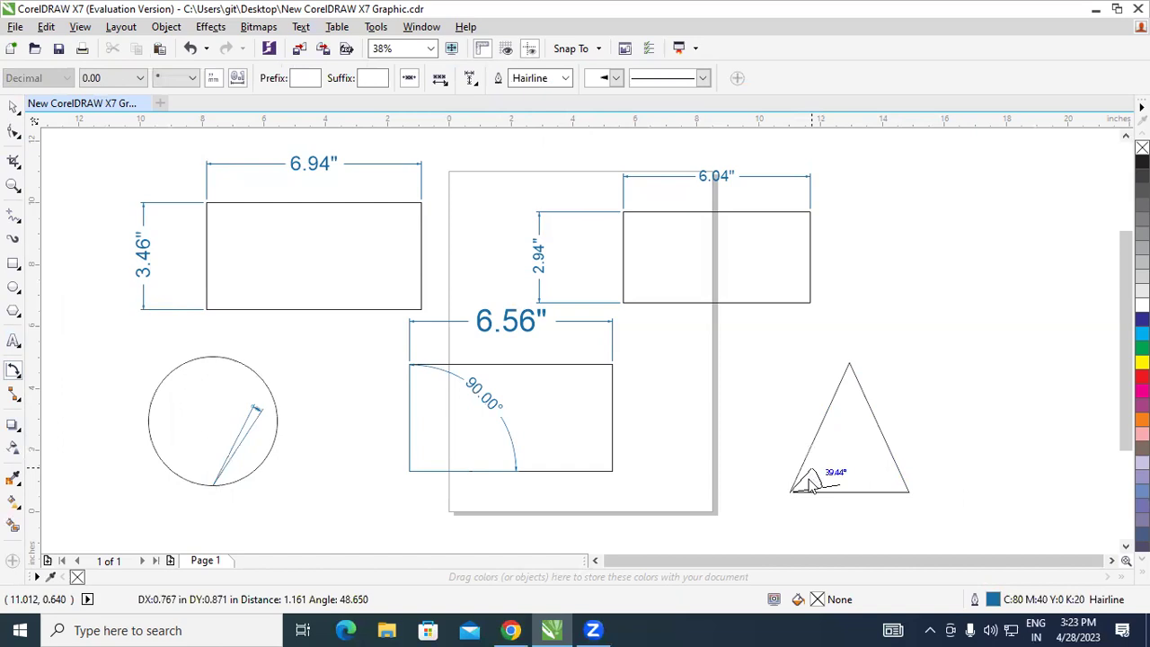
left_click(812, 491)
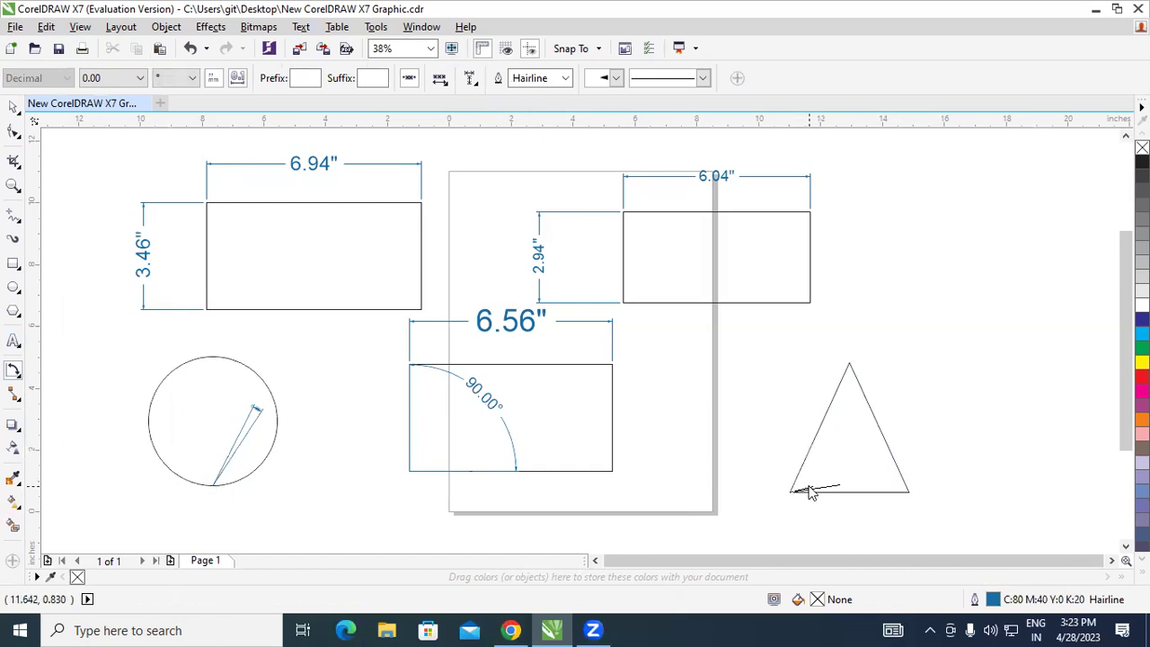
left_click(803, 500)
Step: Add an Angular Dimension at the triangle's lower-left corner, spanning from its base to its left side
left_click(791, 491)
left_click(832, 491)
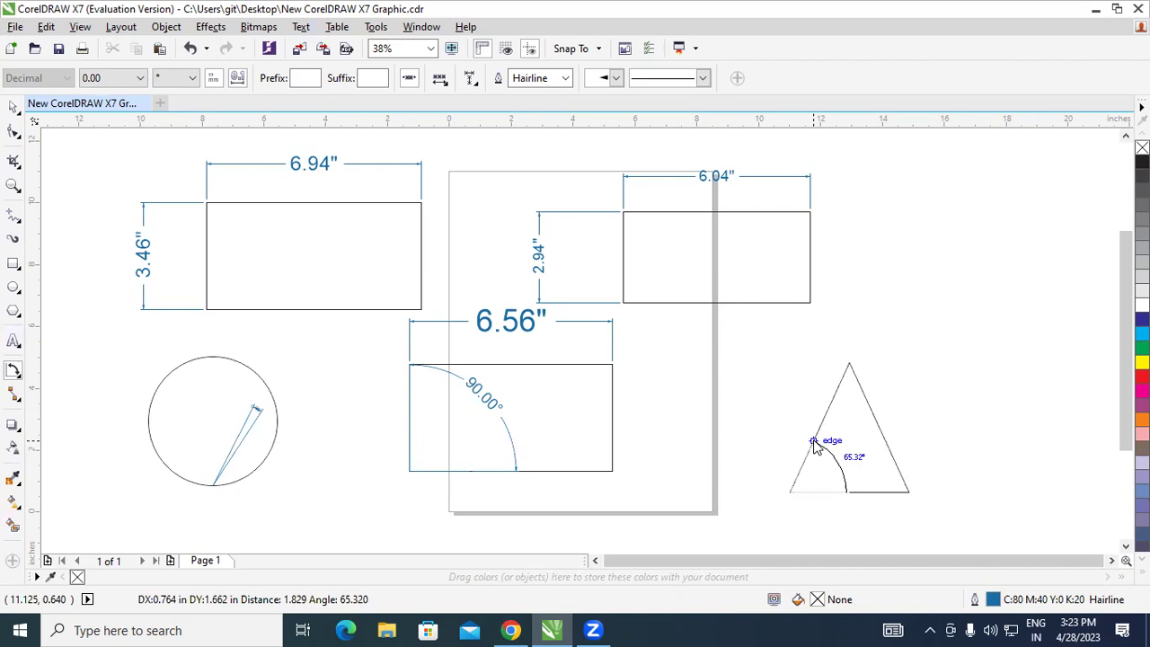
left_click(816, 448)
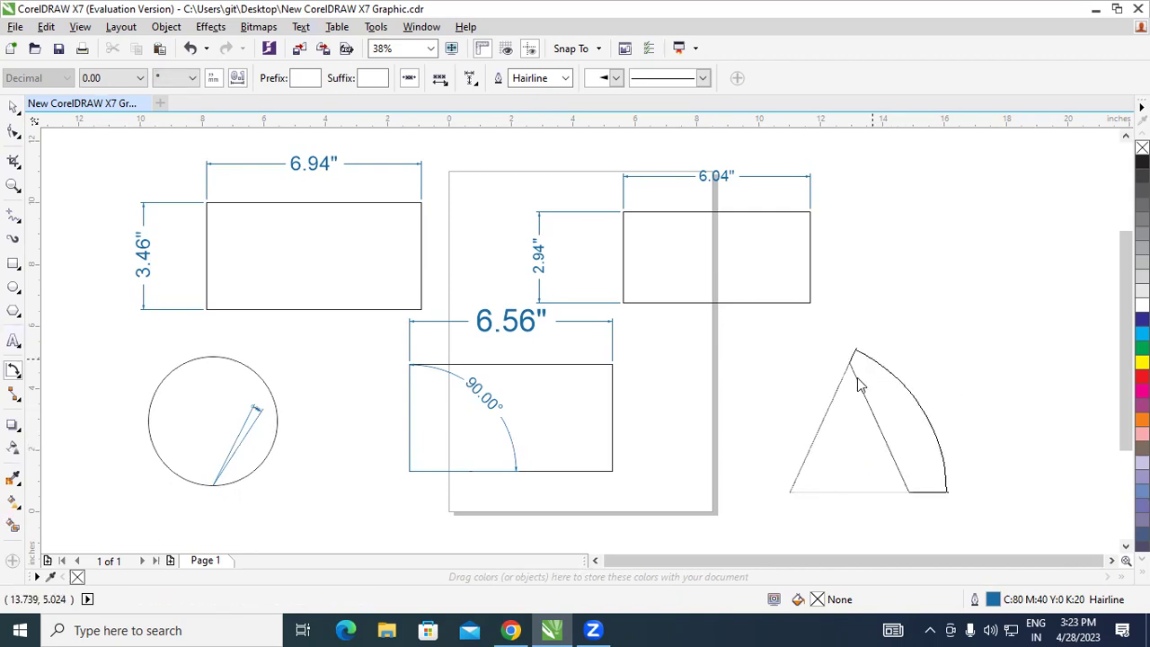
left_click(821, 457)
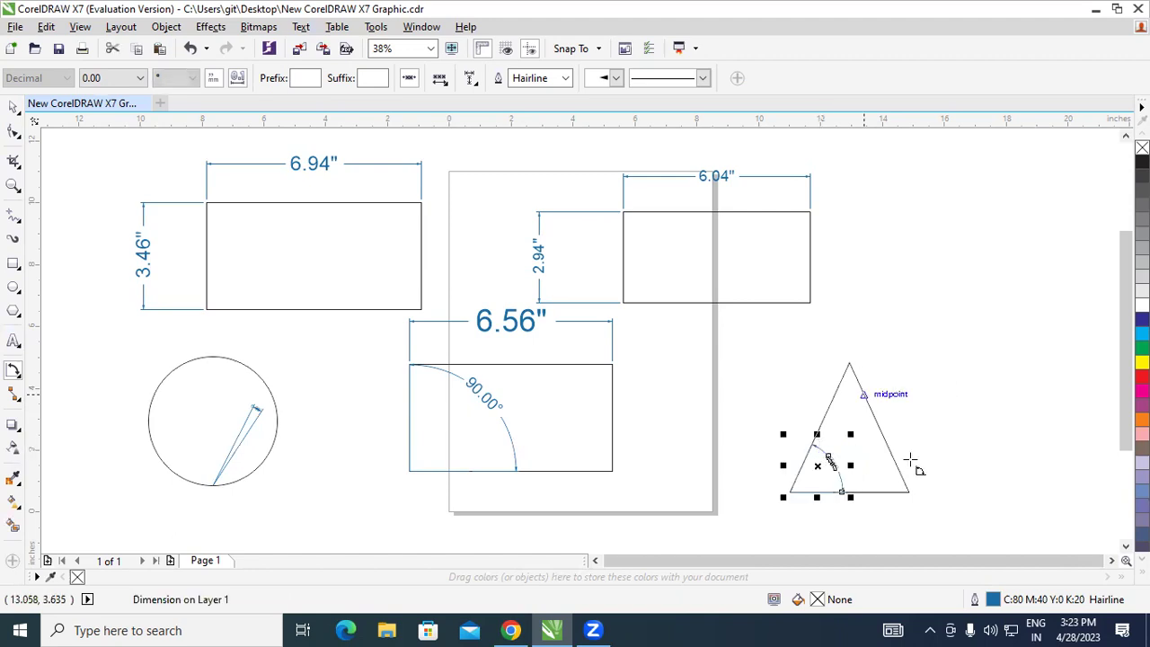
Step: Add an Angular Dimension from the triangle's lower-right corner, between a ray inside the triangle and the right side, with the arc near that side's midpoint
left_click(909, 492)
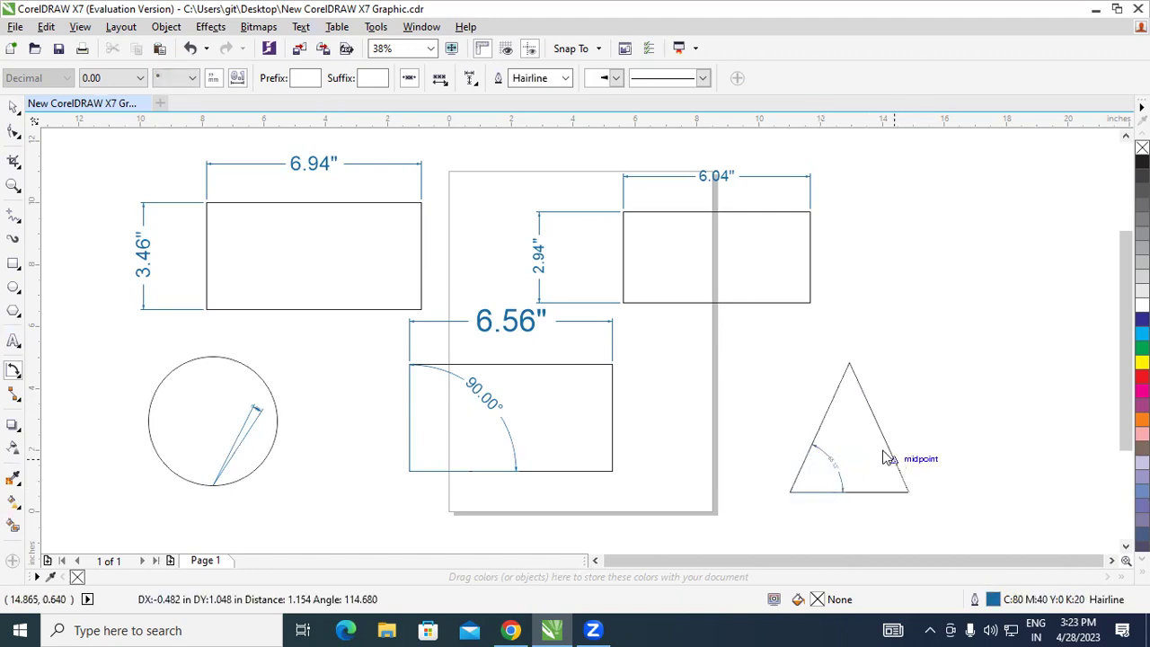
left_click(860, 462)
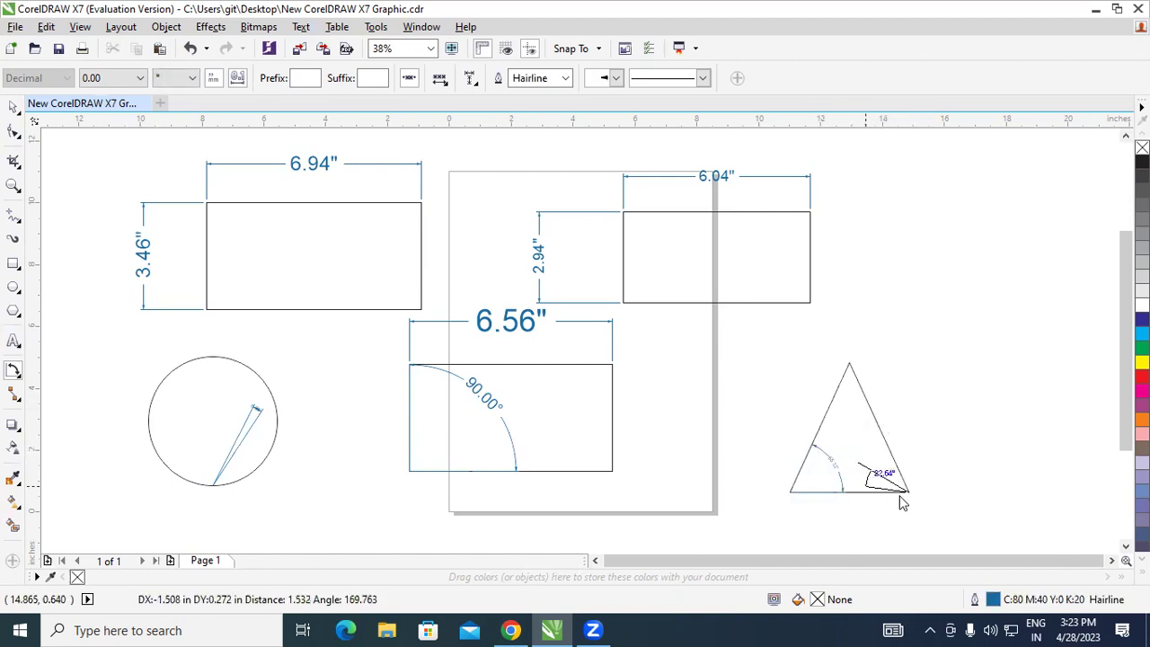
left_click(857, 489)
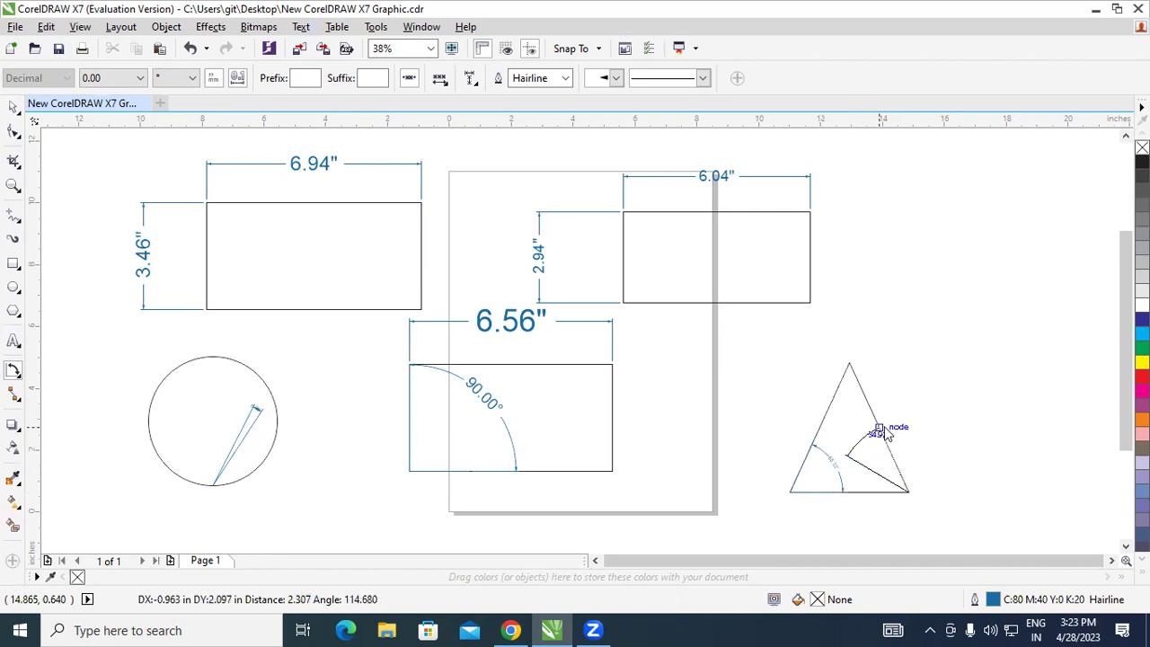
left_click(885, 440)
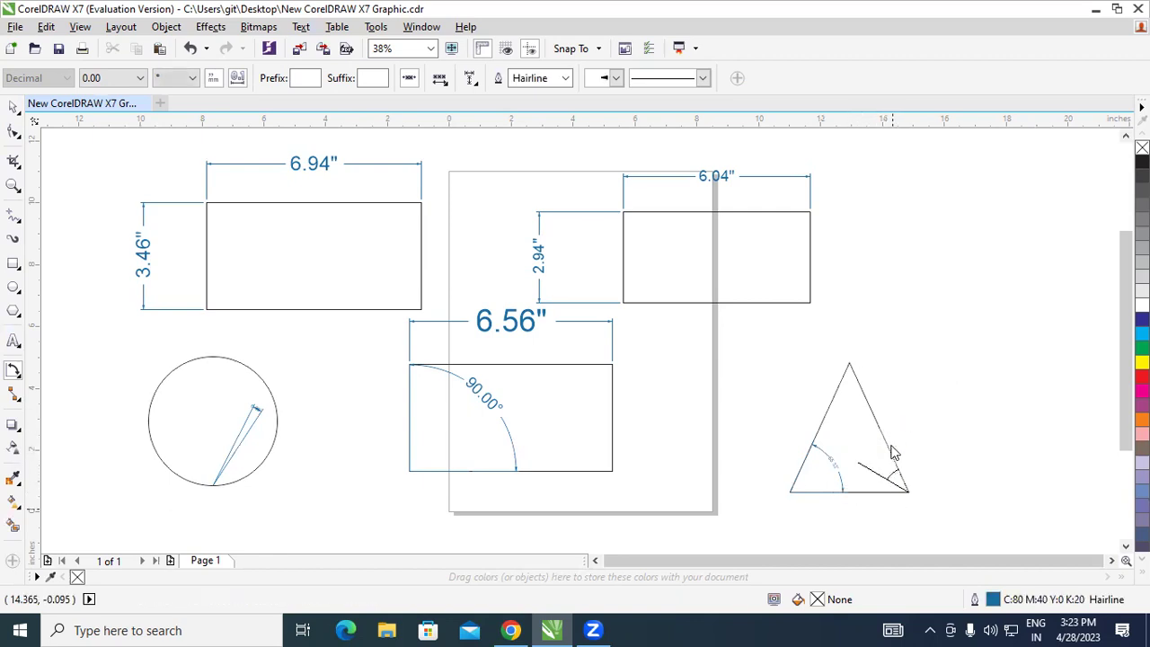
left_click(880, 429)
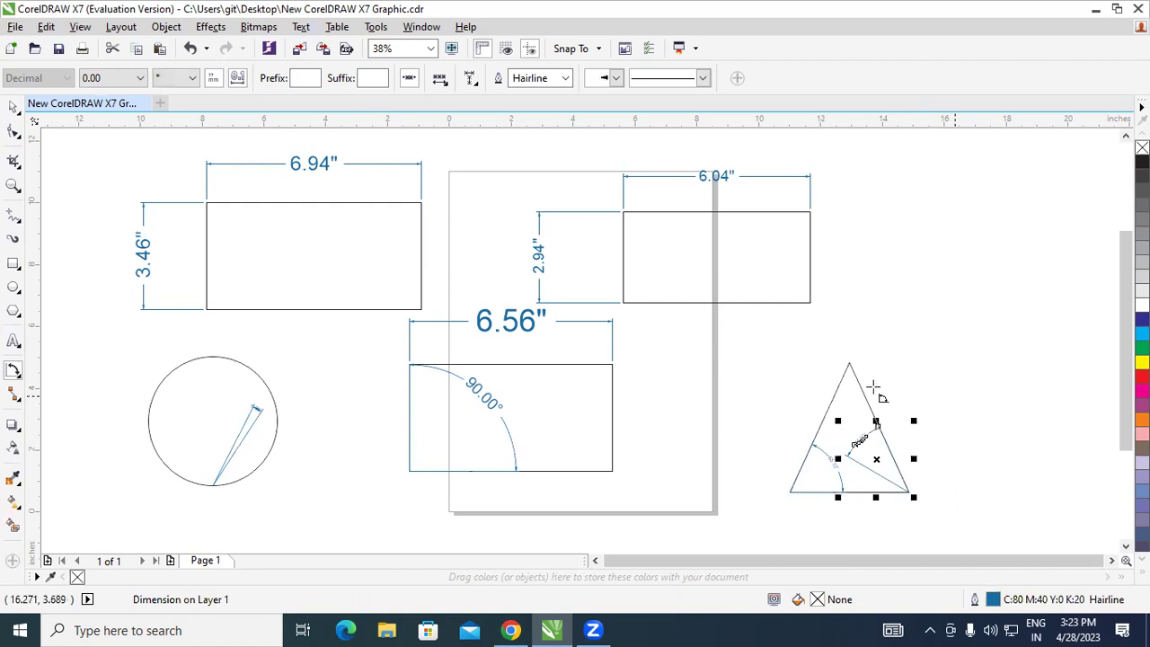
Step: Add an Angular Dimension at the triangle's apex, between a nearly vertical ray inside the triangle and its left side, and deselect it
left_click(849, 365)
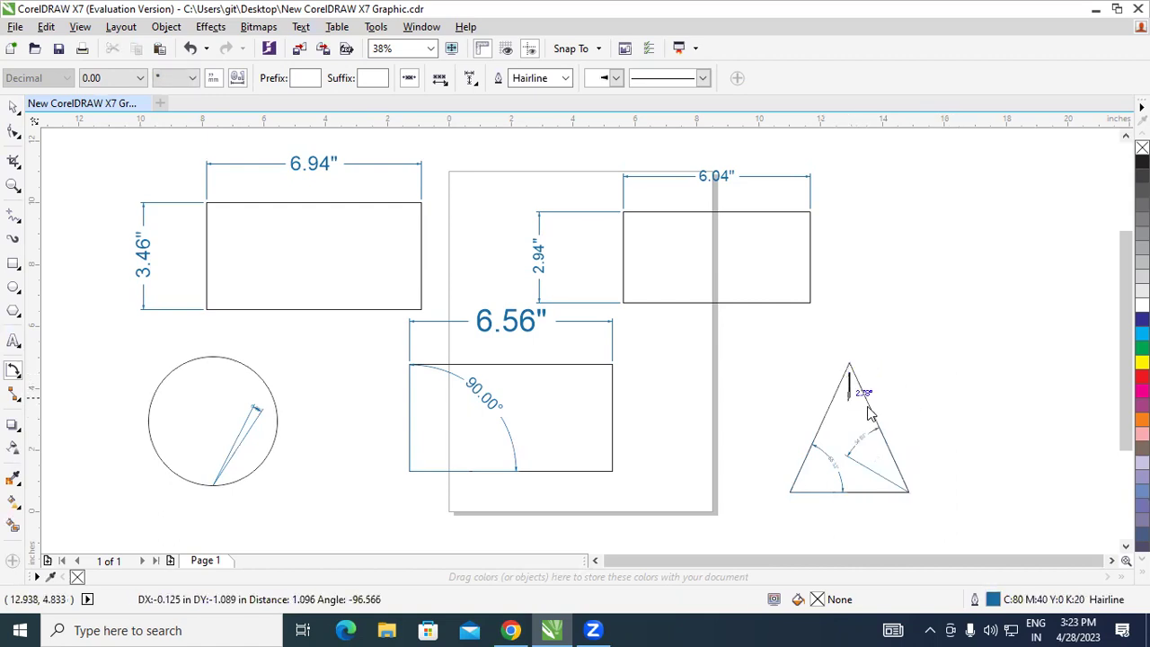
left_click(844, 426)
left_click(834, 419)
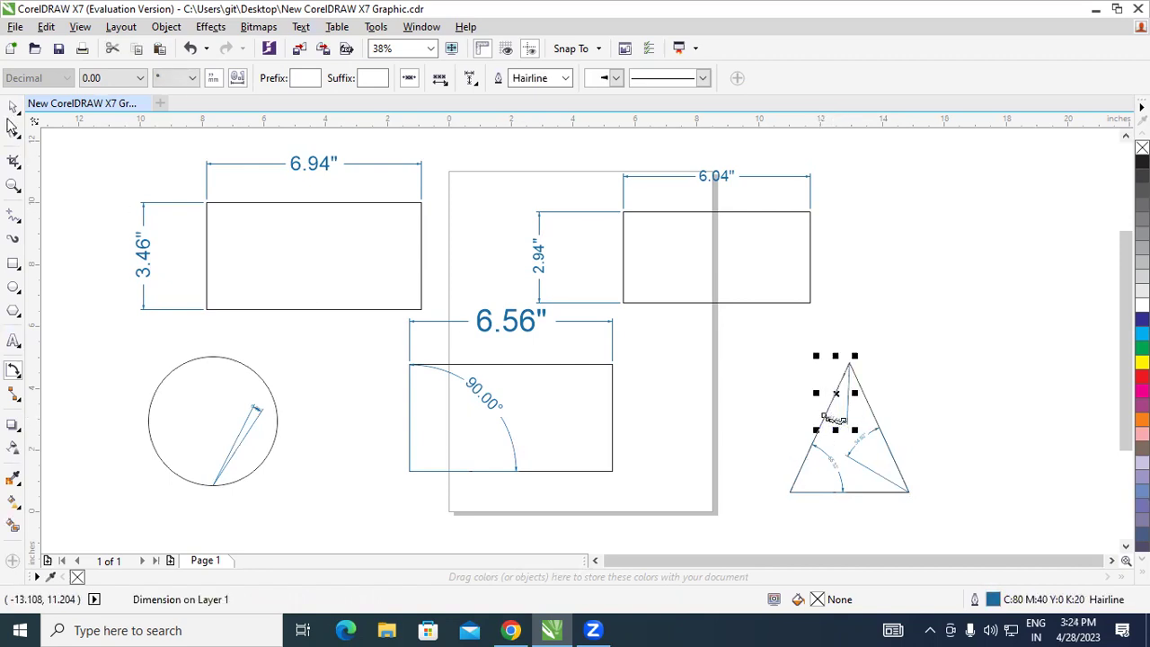
left_click(13, 106)
left_click(910, 305)
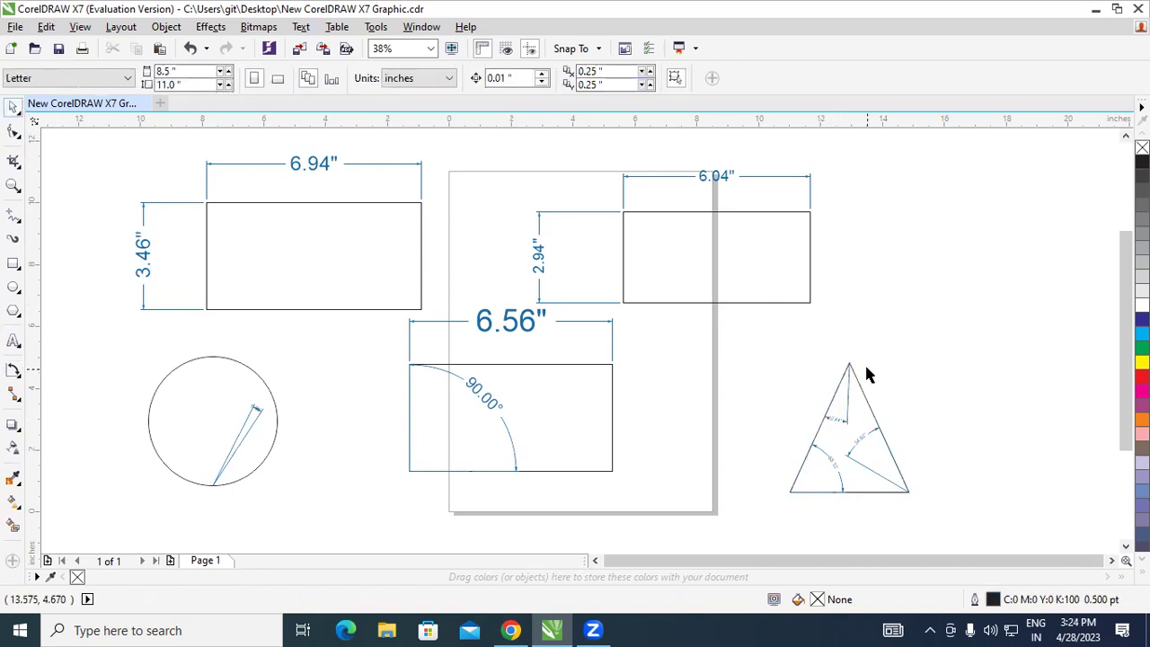
Step: Set the text size of the triangle's apex angle dimension to 24 pt
left_click(840, 424)
left_click(539, 78)
left_click(582, 78)
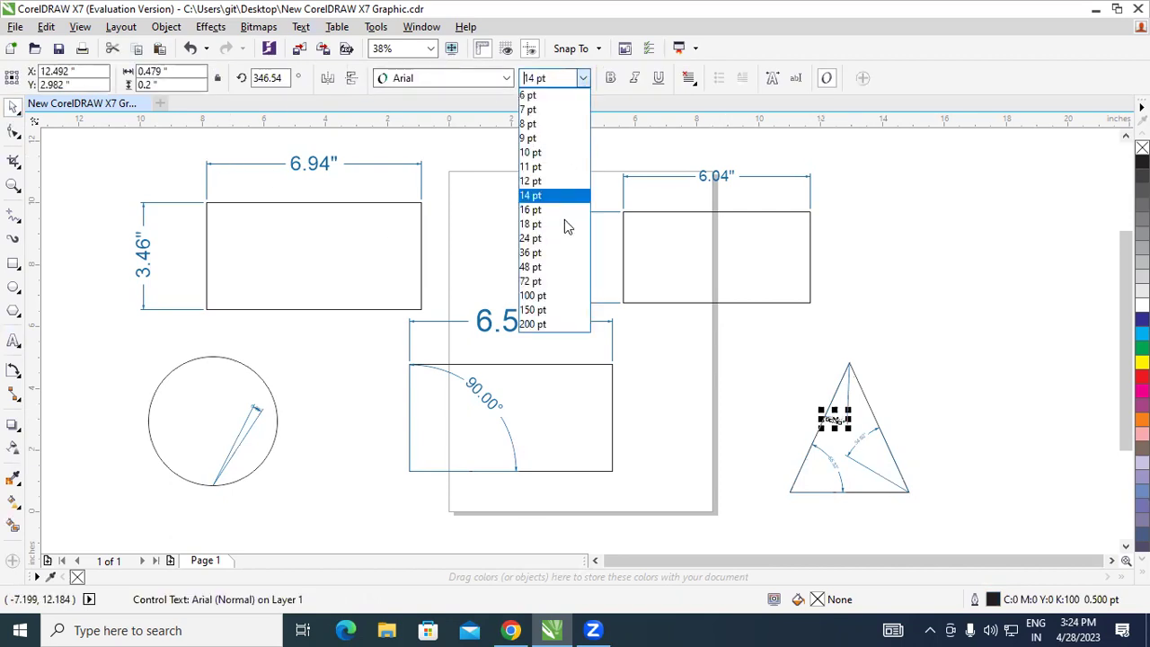
left_click(567, 238)
left_click(840, 472)
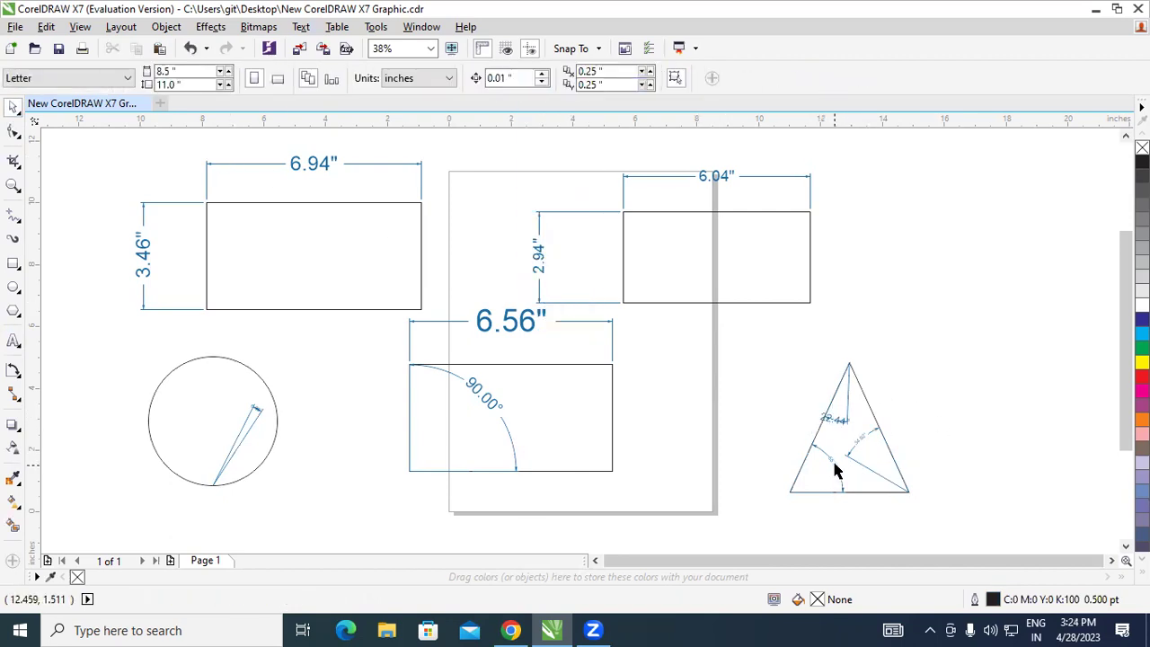
Step: Set the text size of the triangle's lower-left angle dimension to 48 pt
left_click(833, 470)
left_click(539, 78)
left_click(582, 78)
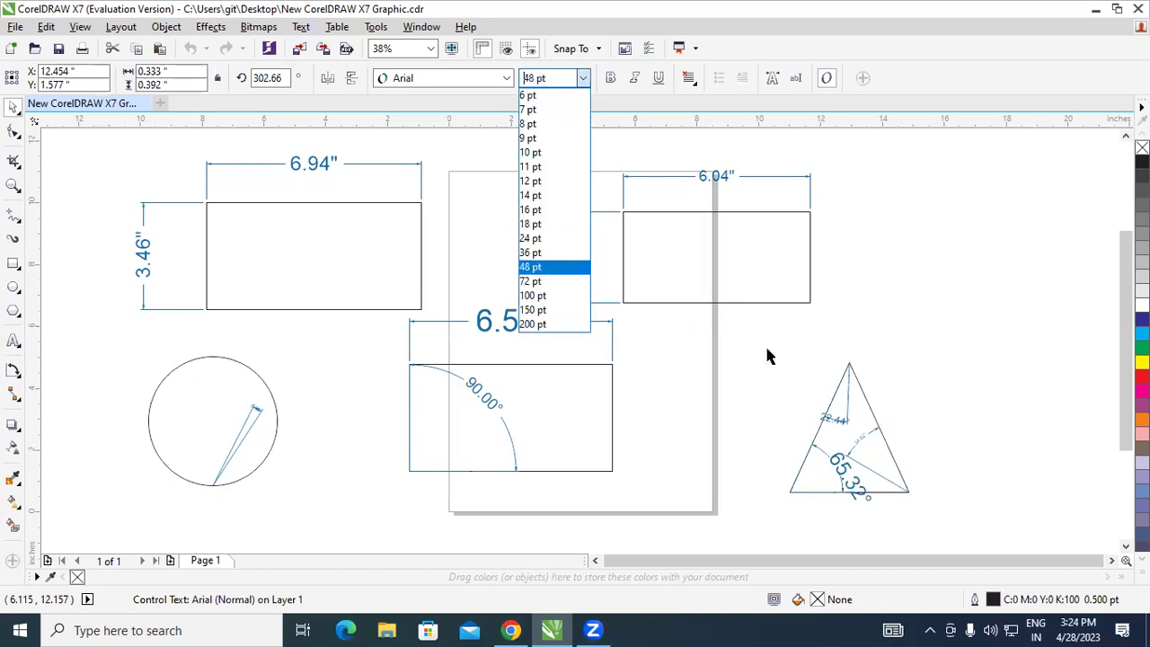
left_click(768, 356)
left_click(944, 436)
Step: Set the triangle's outline width to 4.0 pt and deselect it
left_click(855, 432)
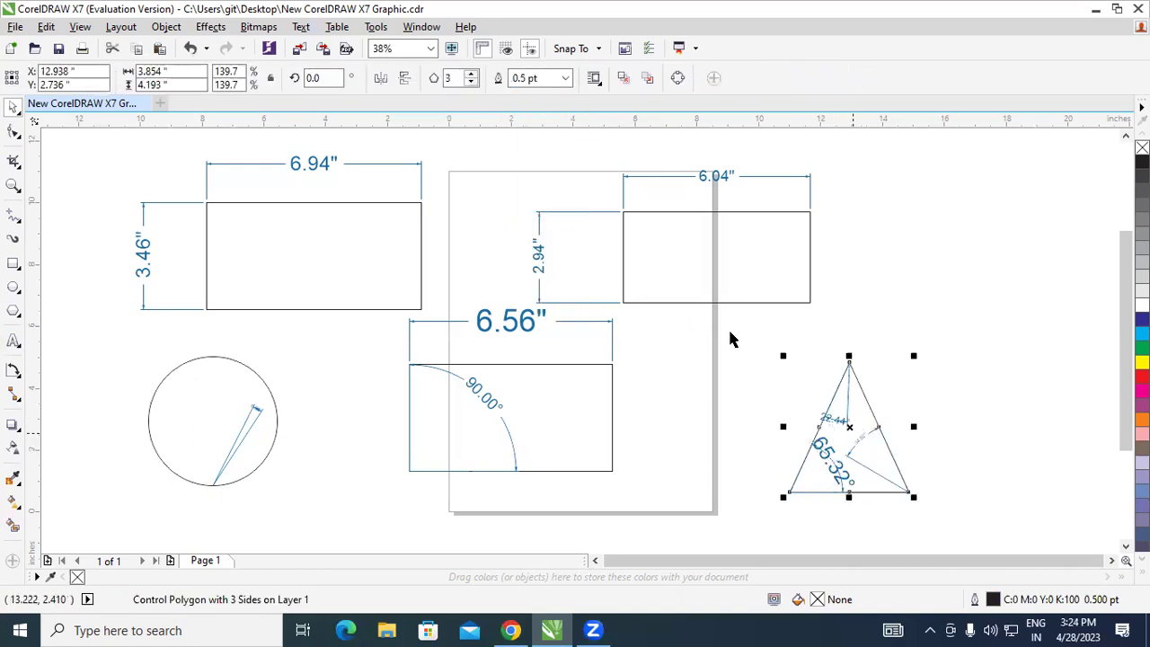
left_click(564, 78)
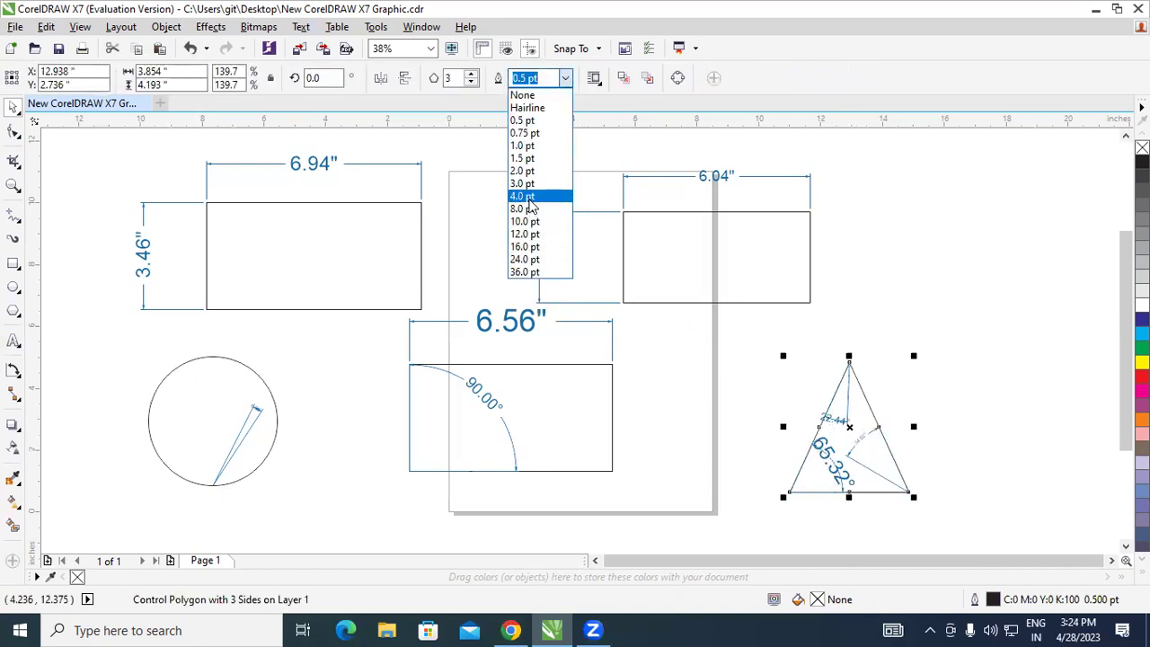
left_click(529, 201)
left_click(934, 420)
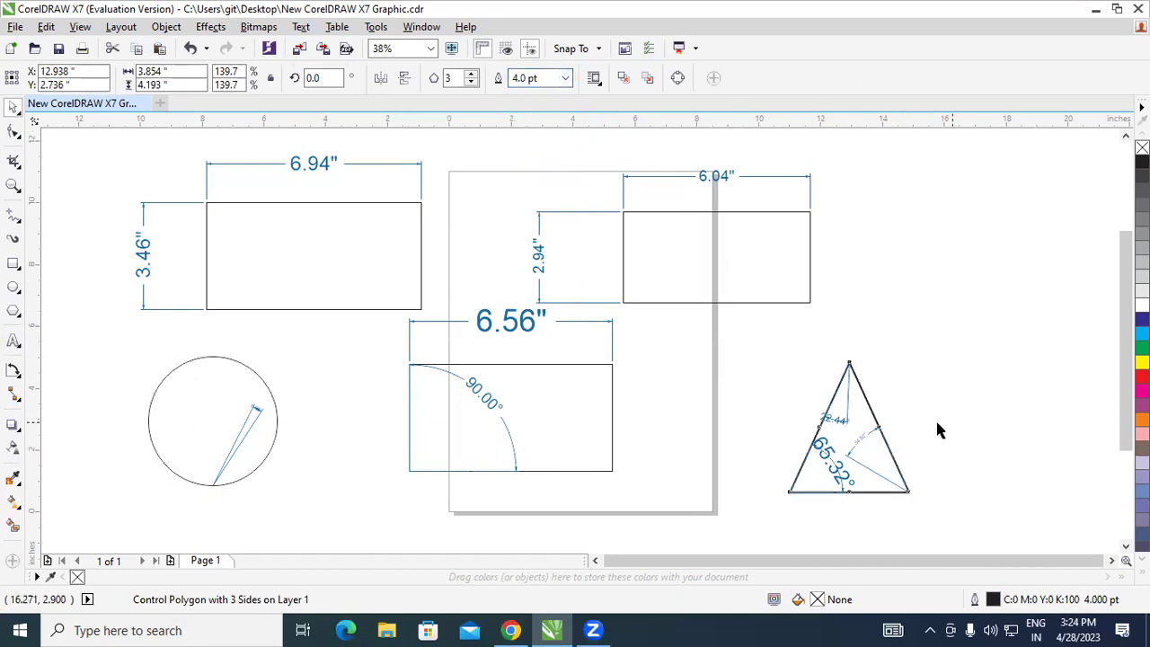
Step: Set the text size of the triangle's lower-right angle dimension to 36 pt
left_click(859, 443)
left_click(582, 78)
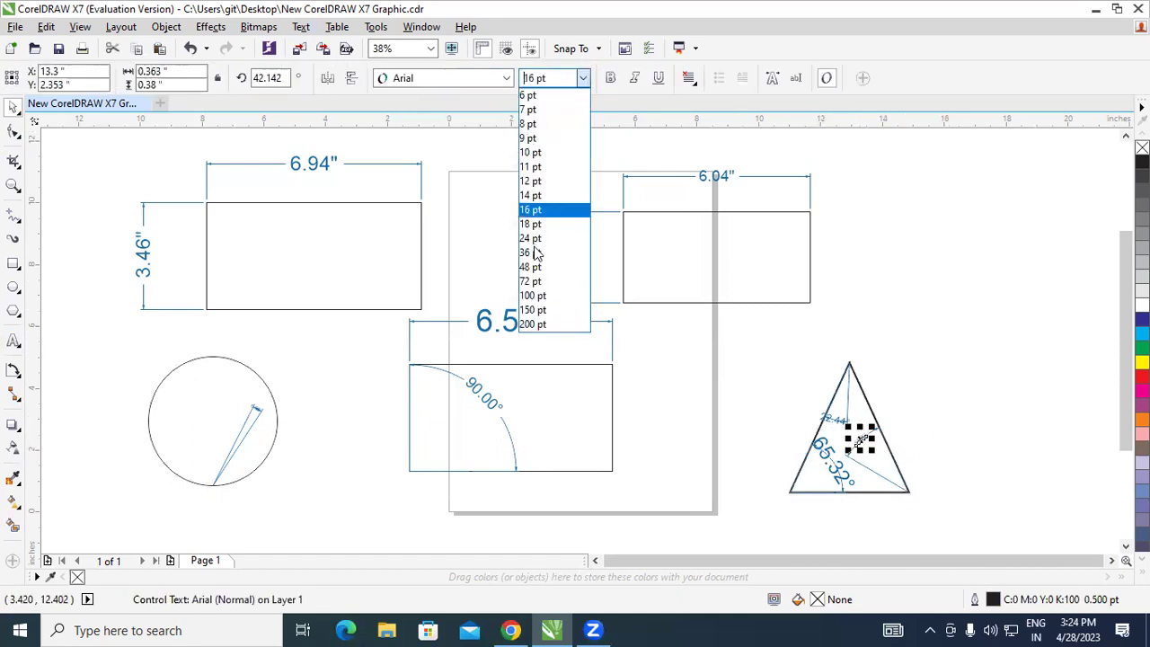
left_click(531, 252)
left_click(956, 345)
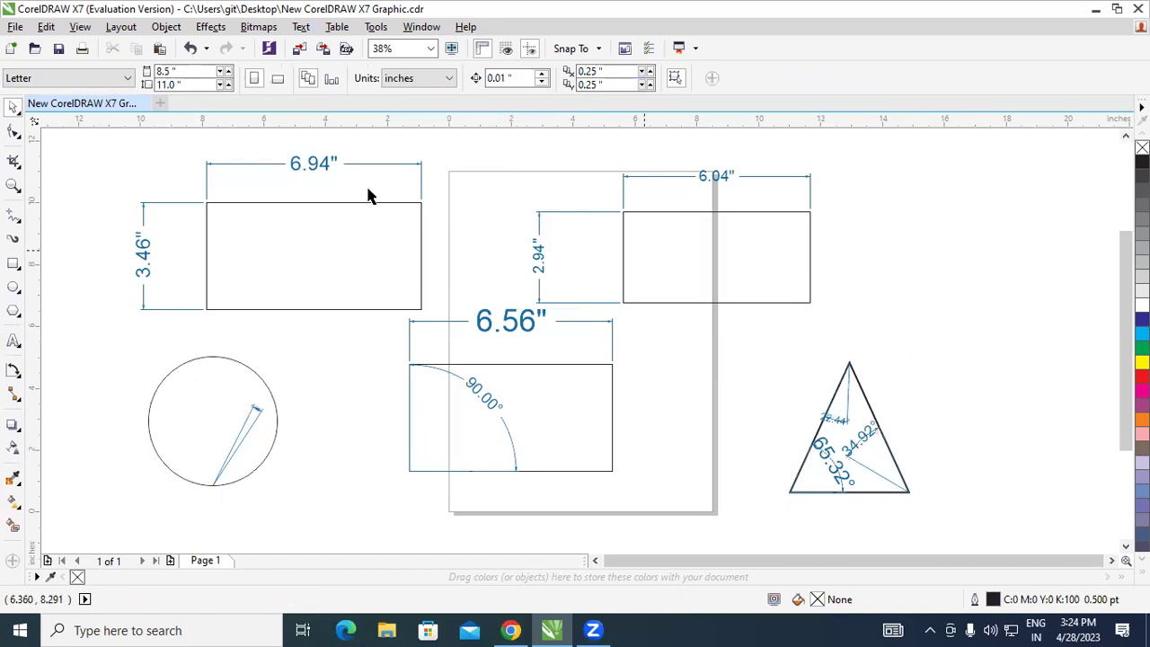
Step: Examine the Parallel Dimension tool's precision and style choices with the upper-left rectangle's width dimension text selected
left_click(325, 164)
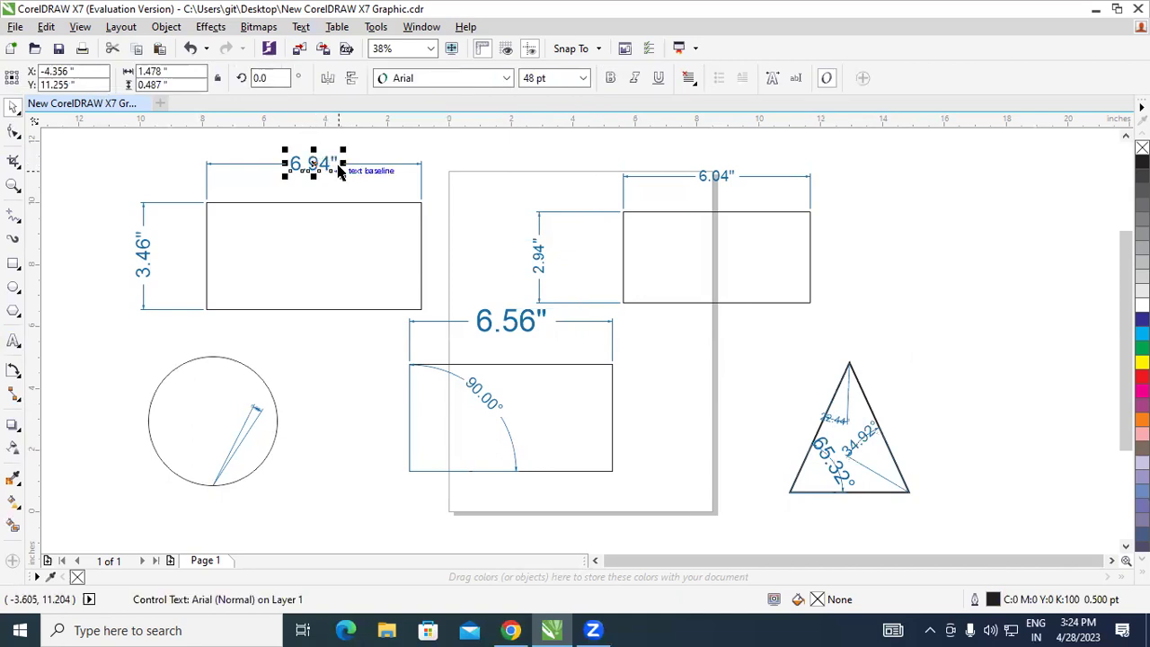
left_click(18, 375)
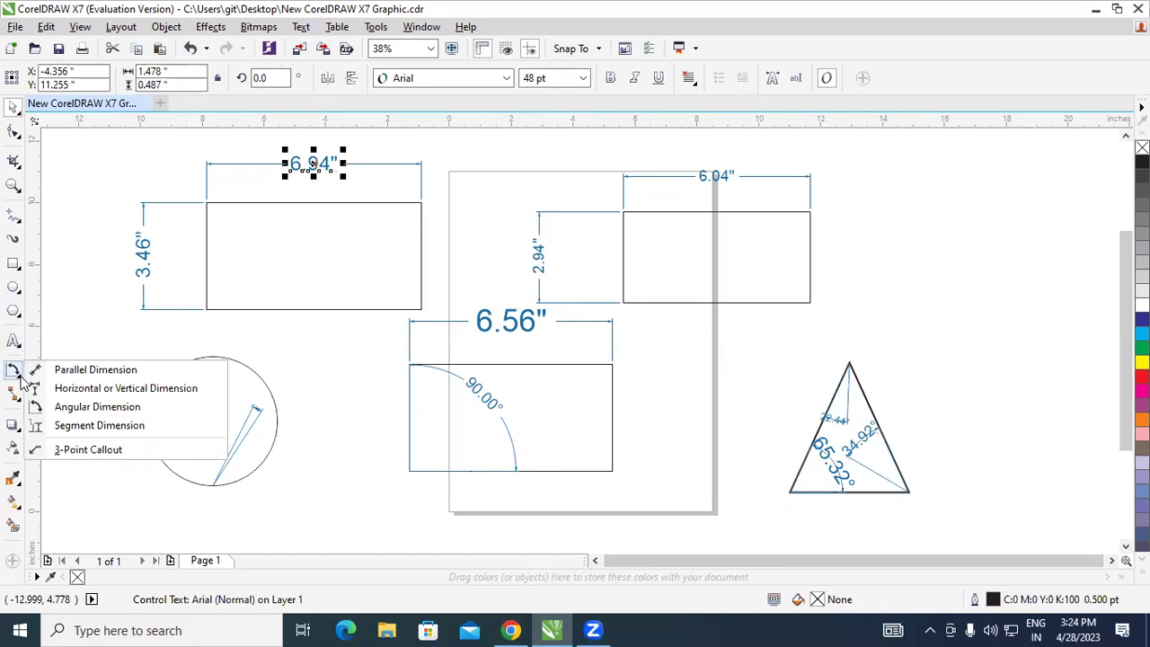
left_click(73, 369)
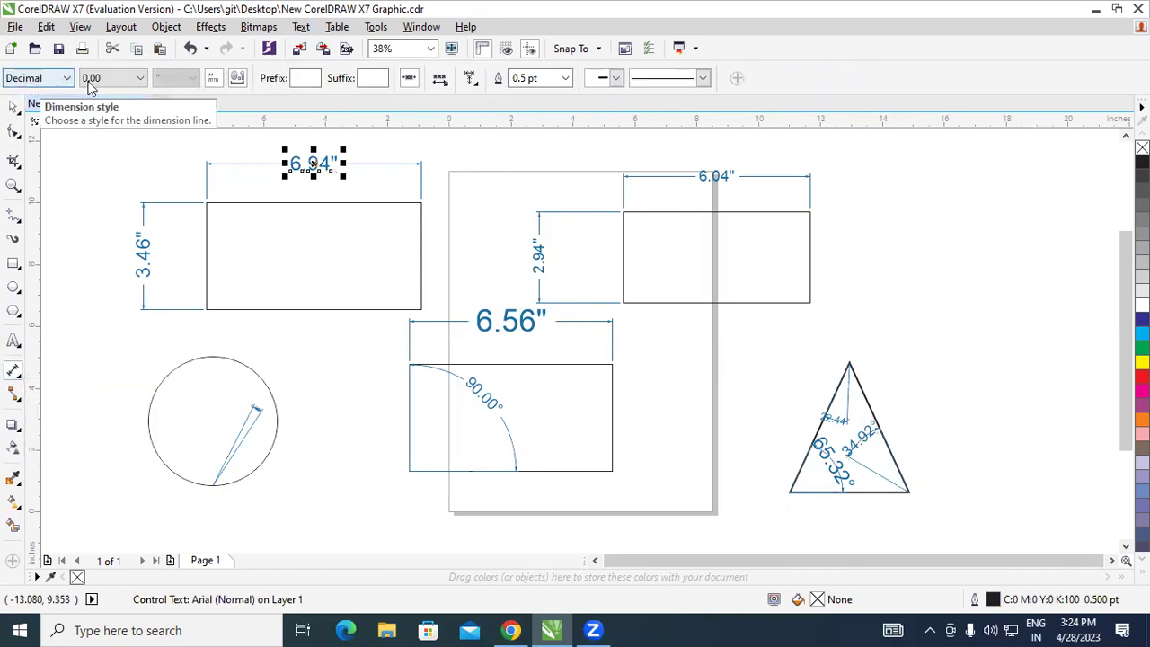
left_click(140, 78)
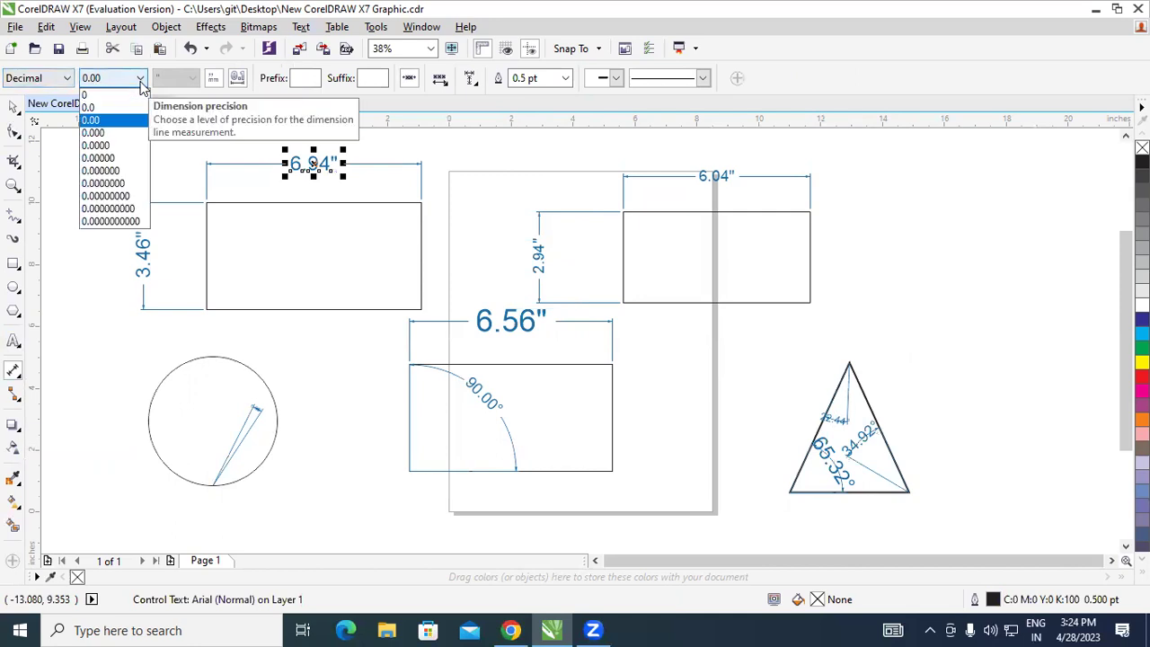
left_click(140, 80)
left_click(68, 79)
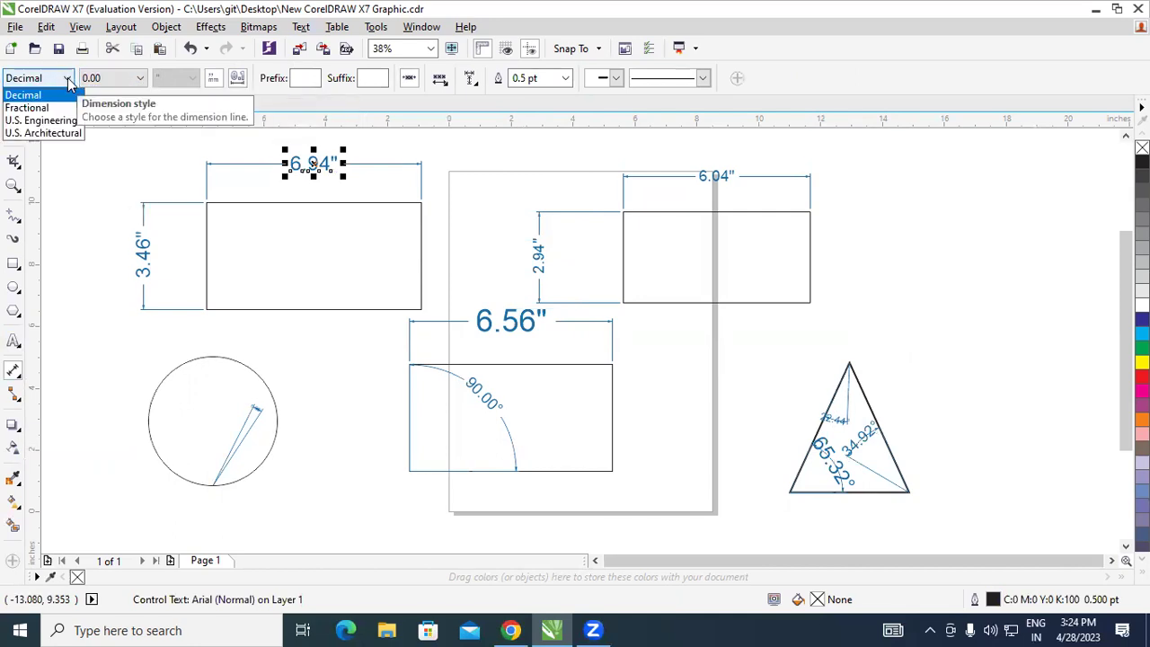
left_click(210, 82)
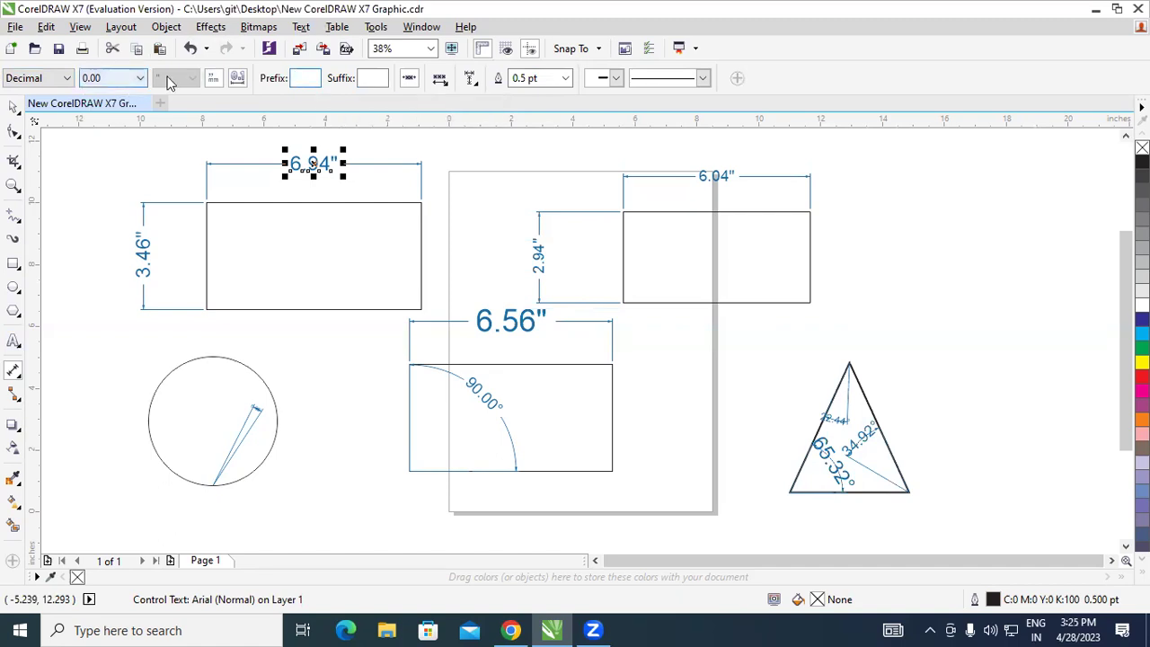
left_click(16, 106)
left_click(390, 140)
left_click(331, 166)
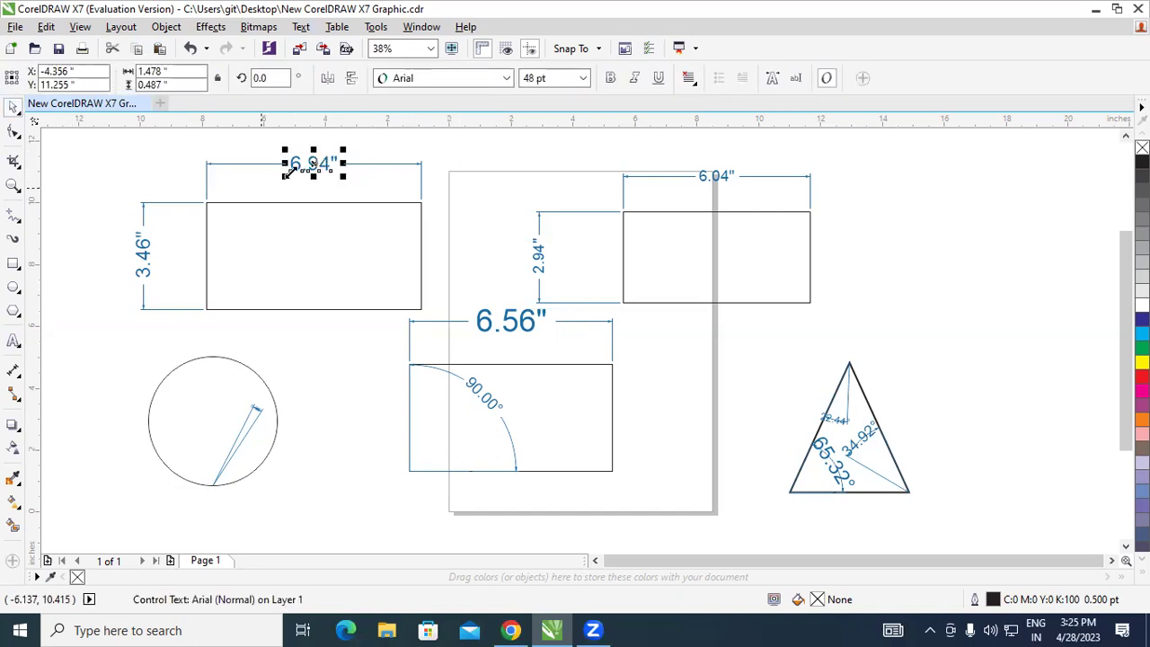
Step: Try to add the prefix "Inch" to the upper-left rectangle's width dimension with the Parallel Dimension tool
left_click(22, 377)
left_click(89, 368)
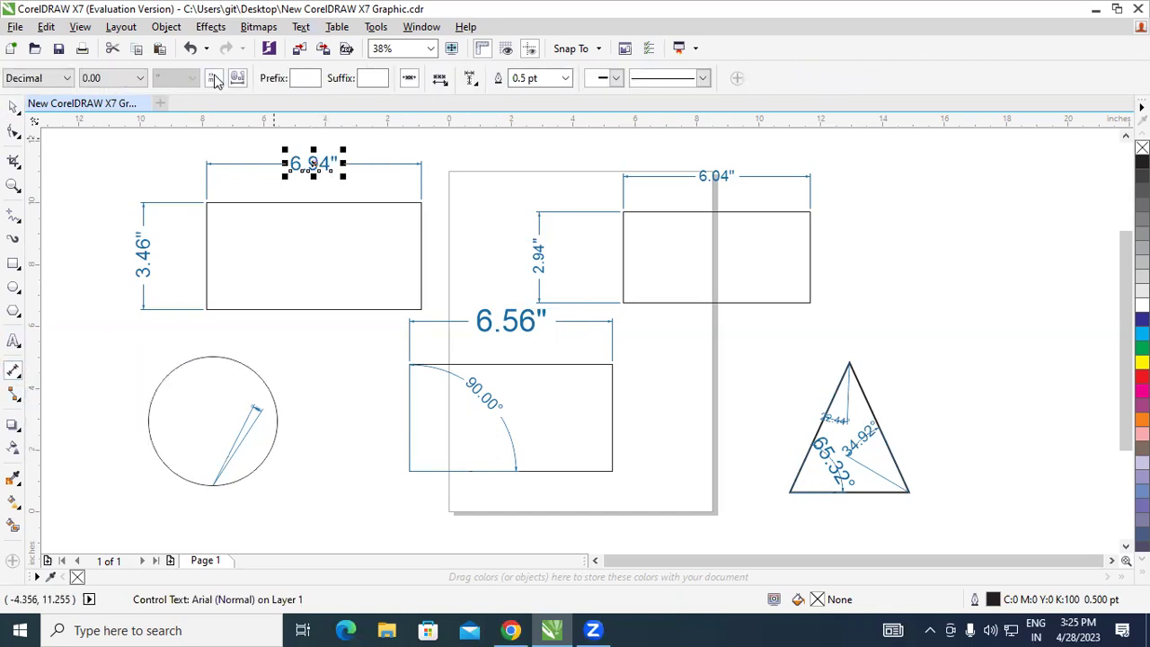
left_click(139, 78)
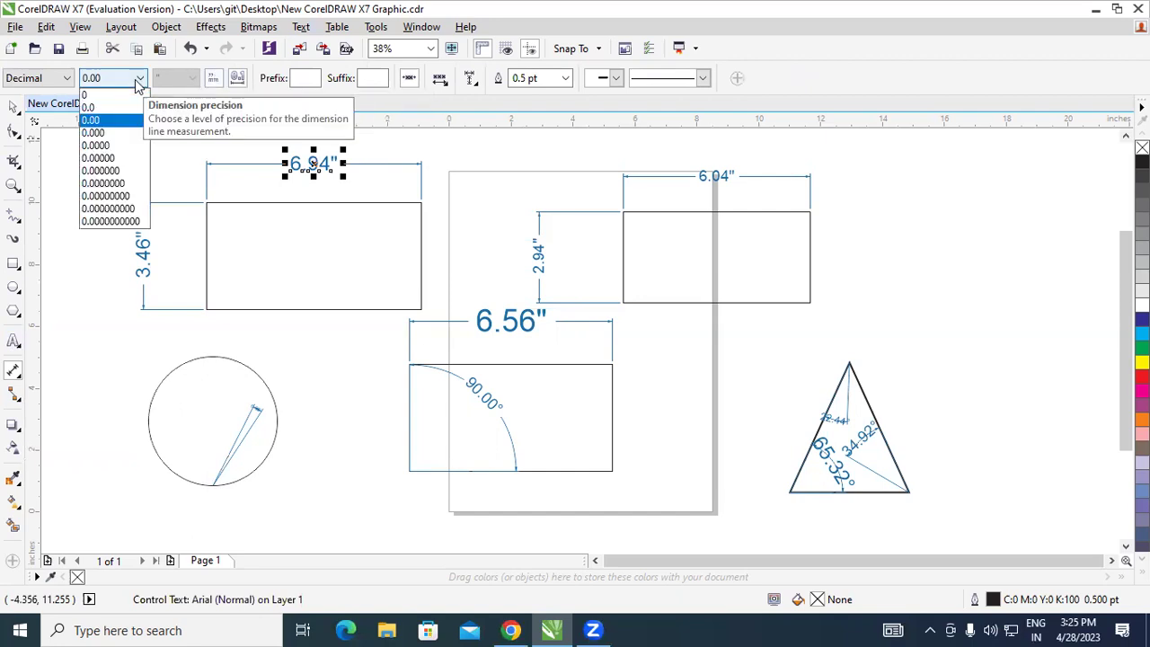
left_click(58, 81)
left_click(58, 81)
left_click(144, 81)
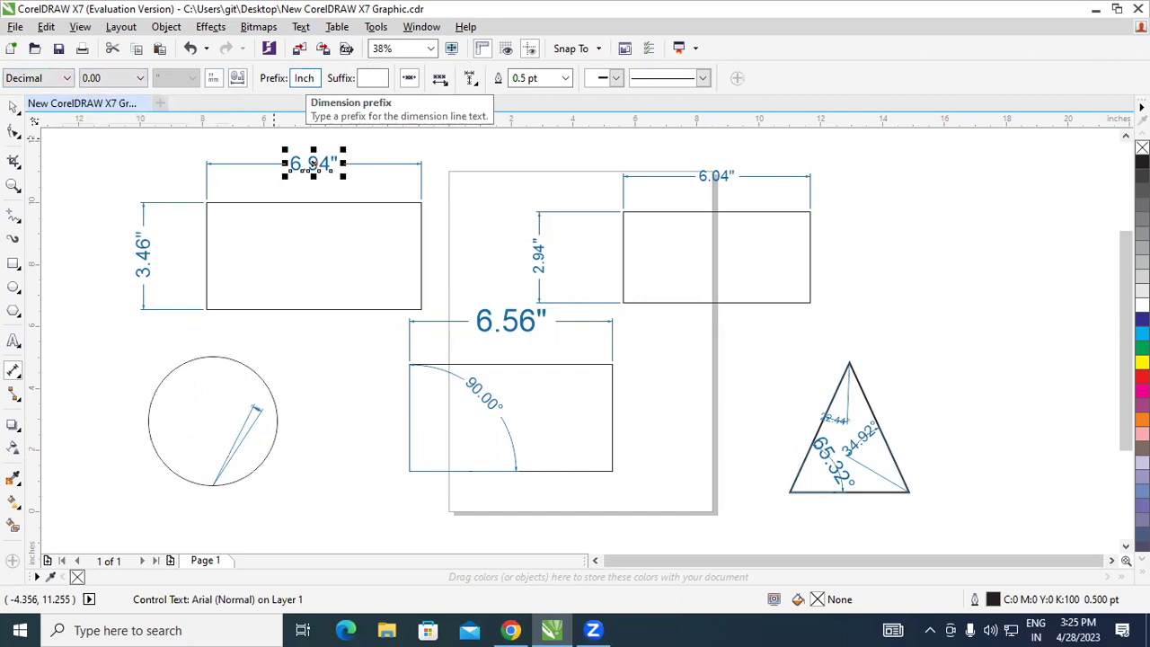
left_click(370, 78)
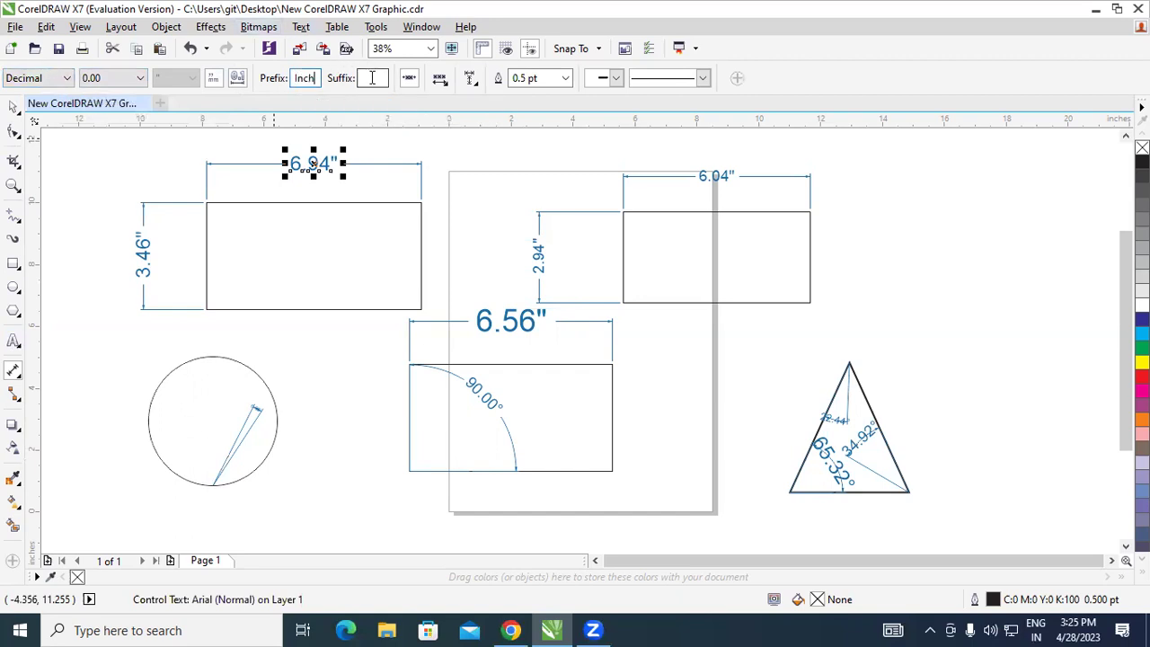
left_click(306, 77)
Step: Examine the dimension text position and extension line options, and retry the "Inch" prefix on the upper-left rectangle's width dimension
left_click(447, 86)
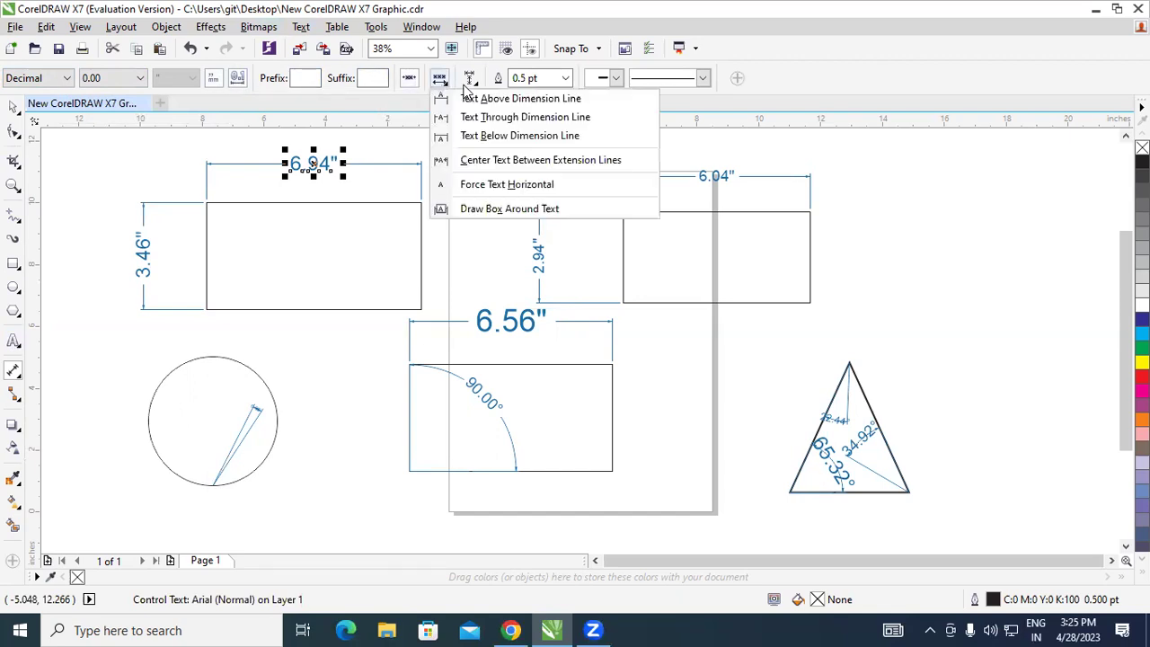
left_click(470, 82)
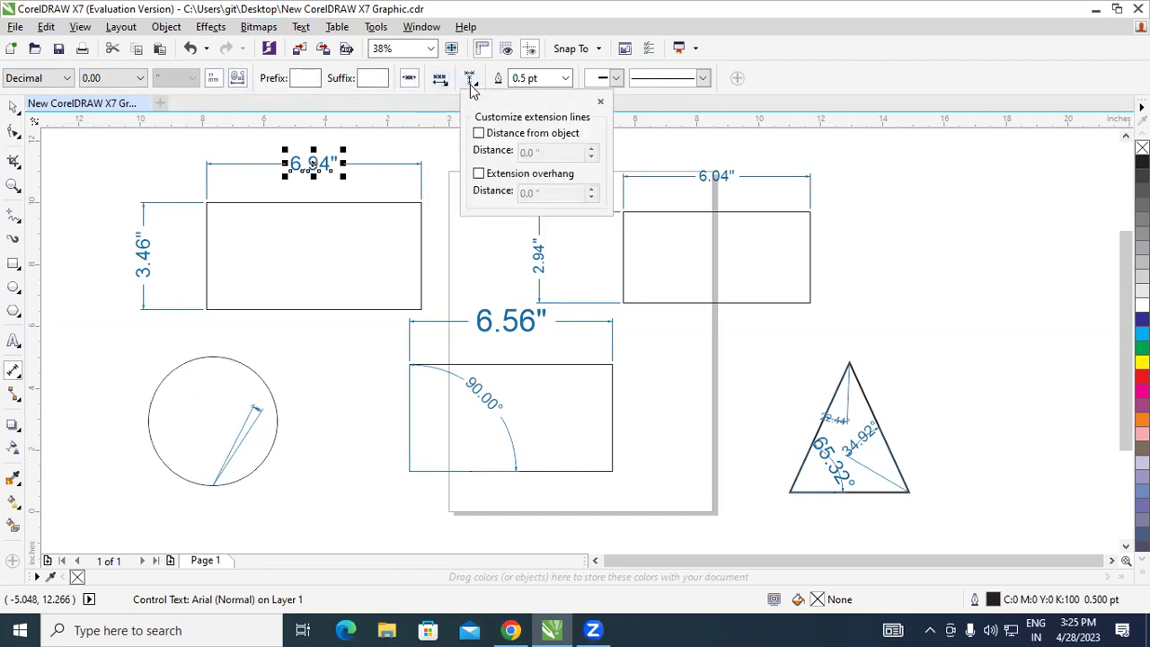
left_click(305, 78)
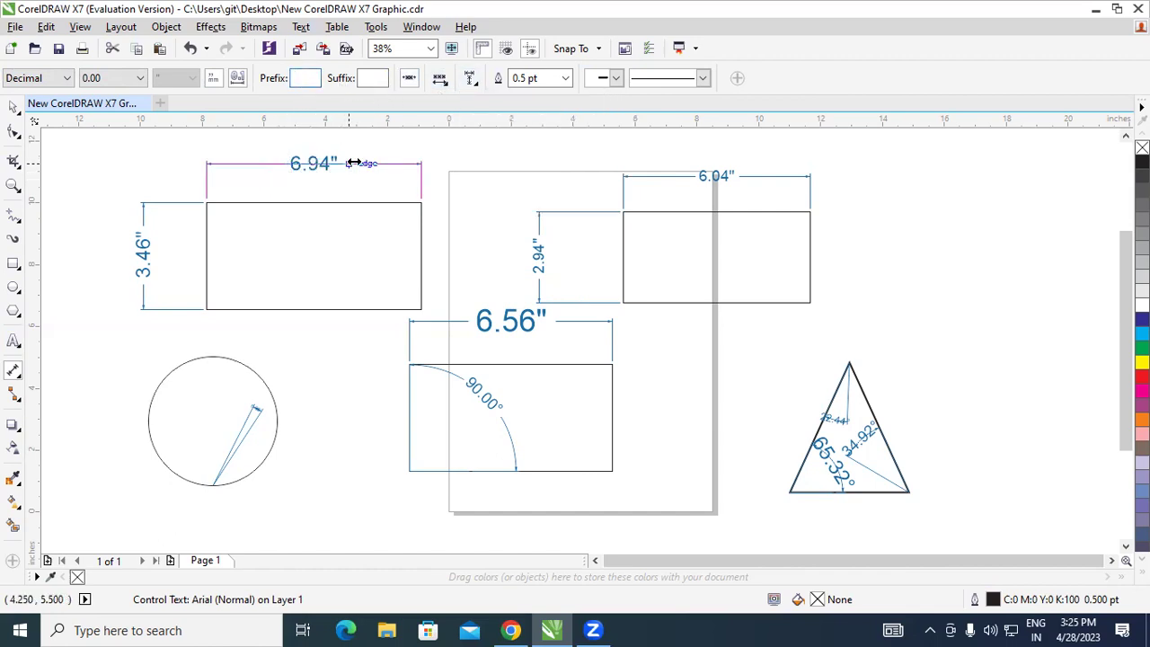
left_click(303, 78)
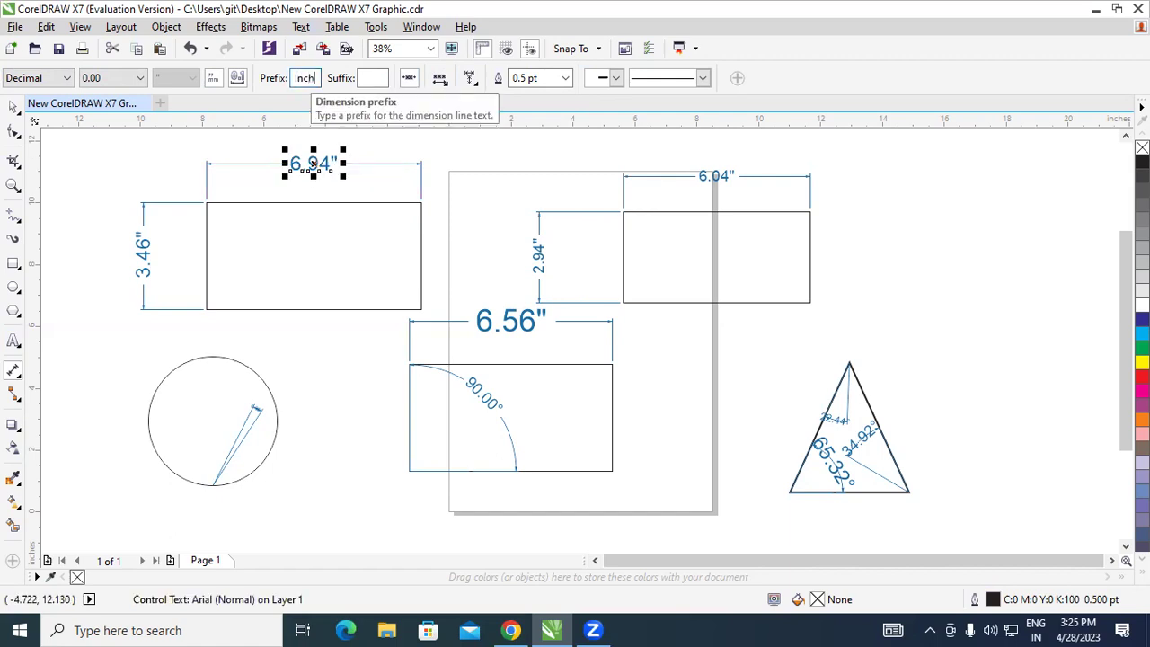
left_click(362, 78)
left_click(13, 107)
left_click(440, 164)
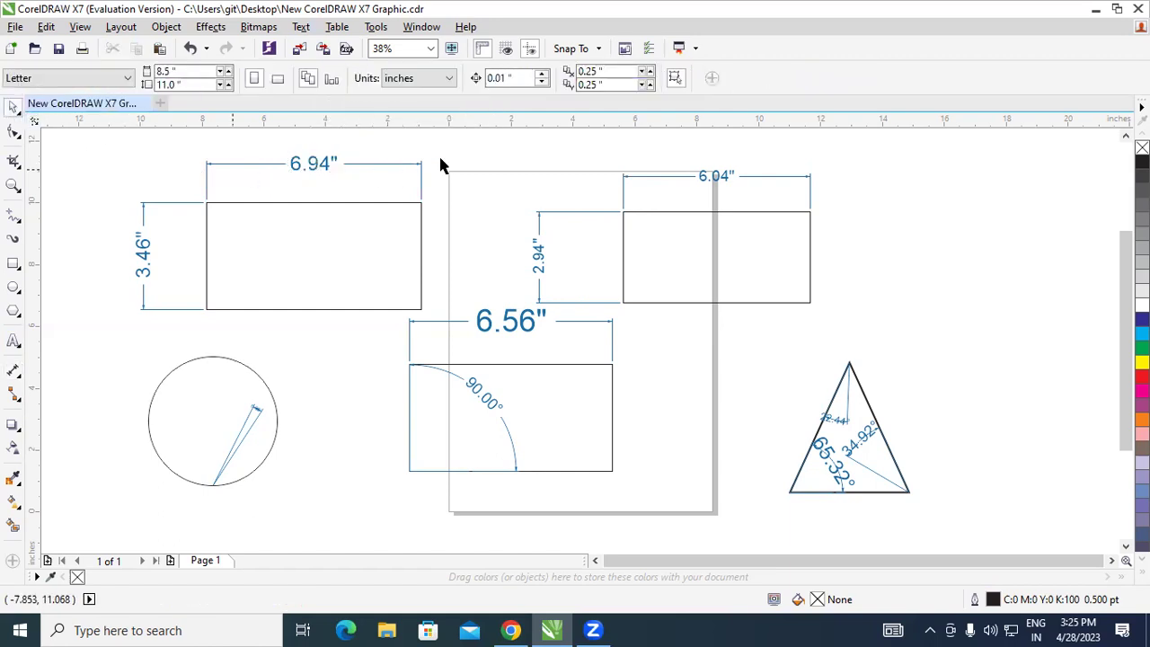
Step: Try to set the upper-left rectangle's width dimension precision to 0.0, and review the precision and text position choices
left_click(316, 164)
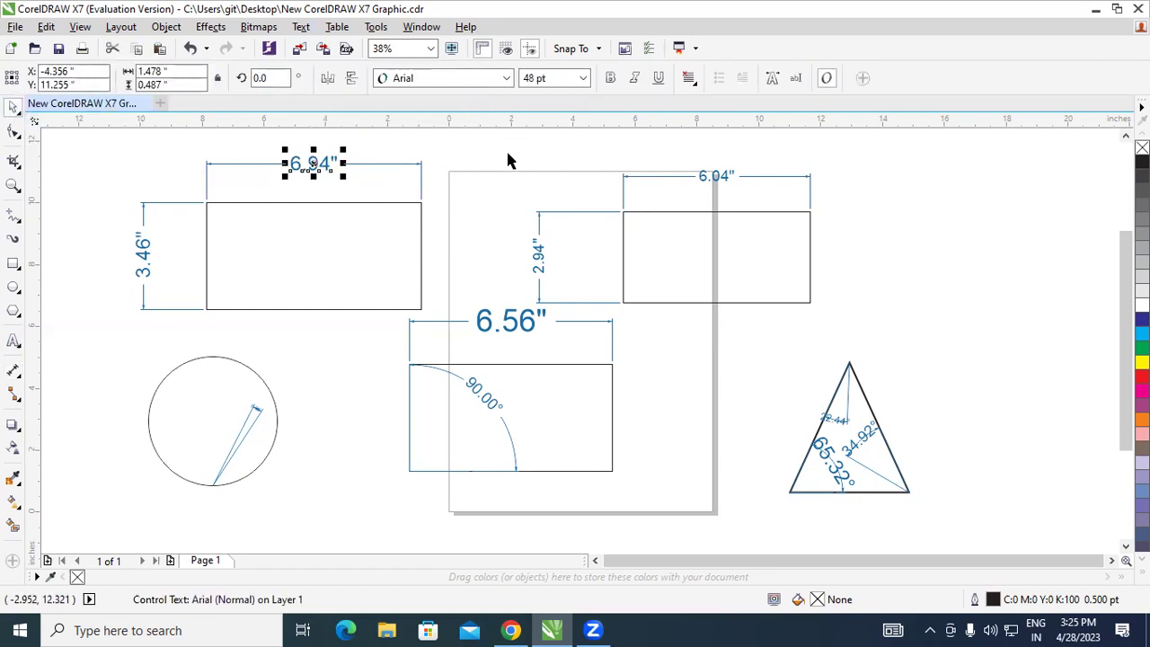
left_click(19, 375)
left_click(105, 375)
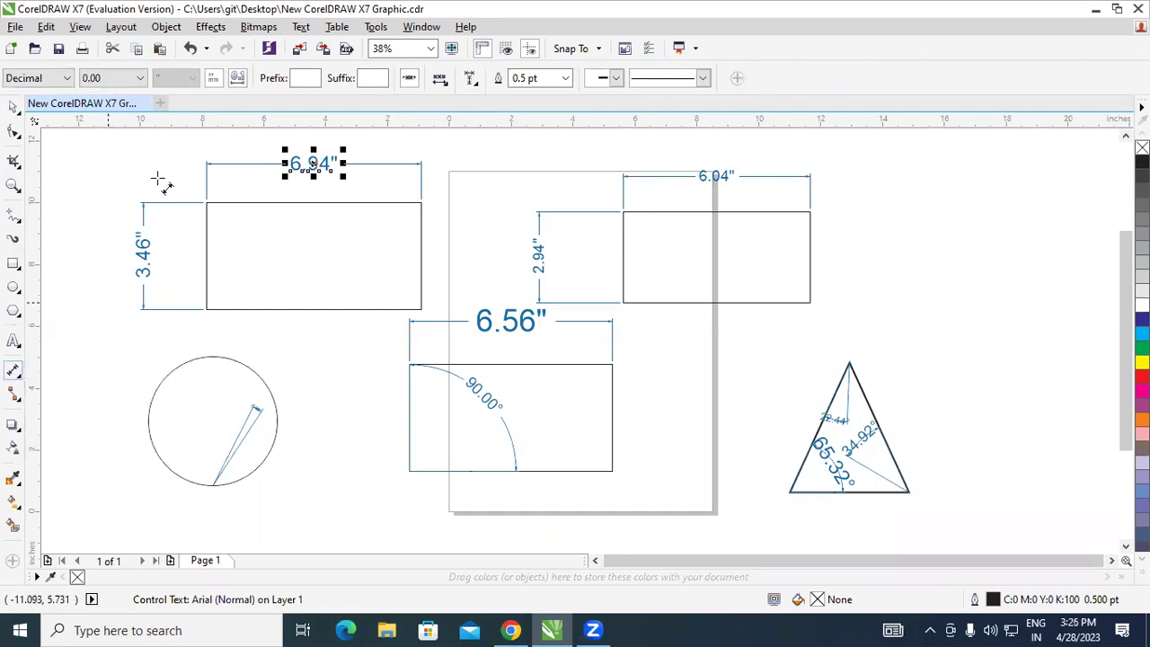
left_click(92, 79)
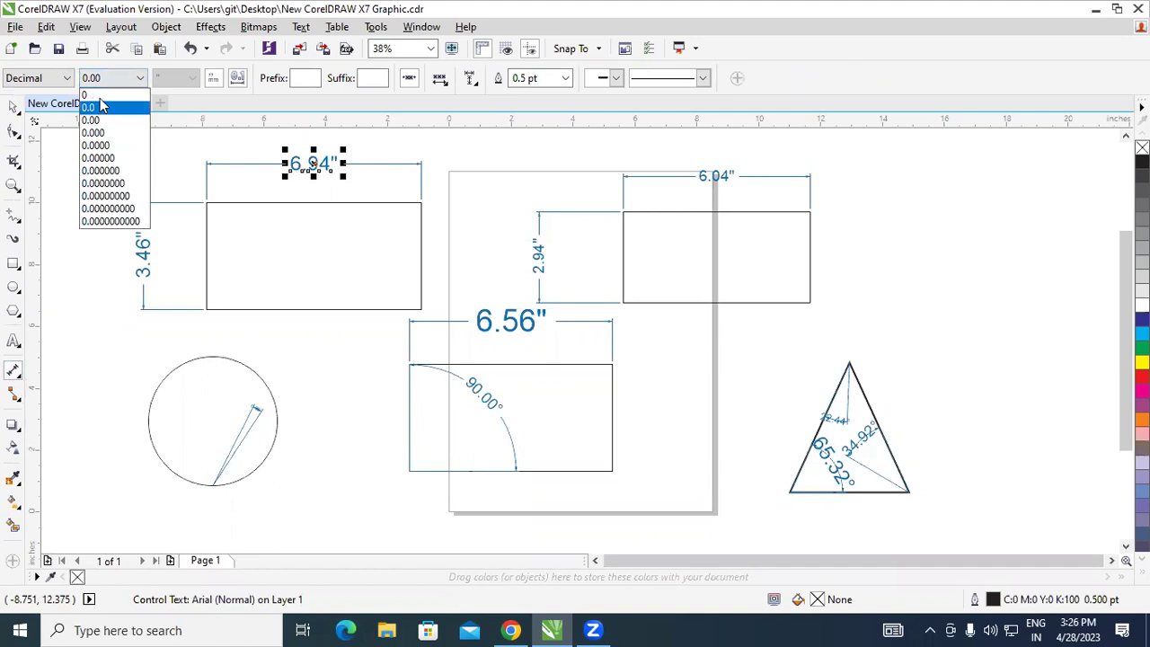
left_click(103, 106)
left_click(108, 80)
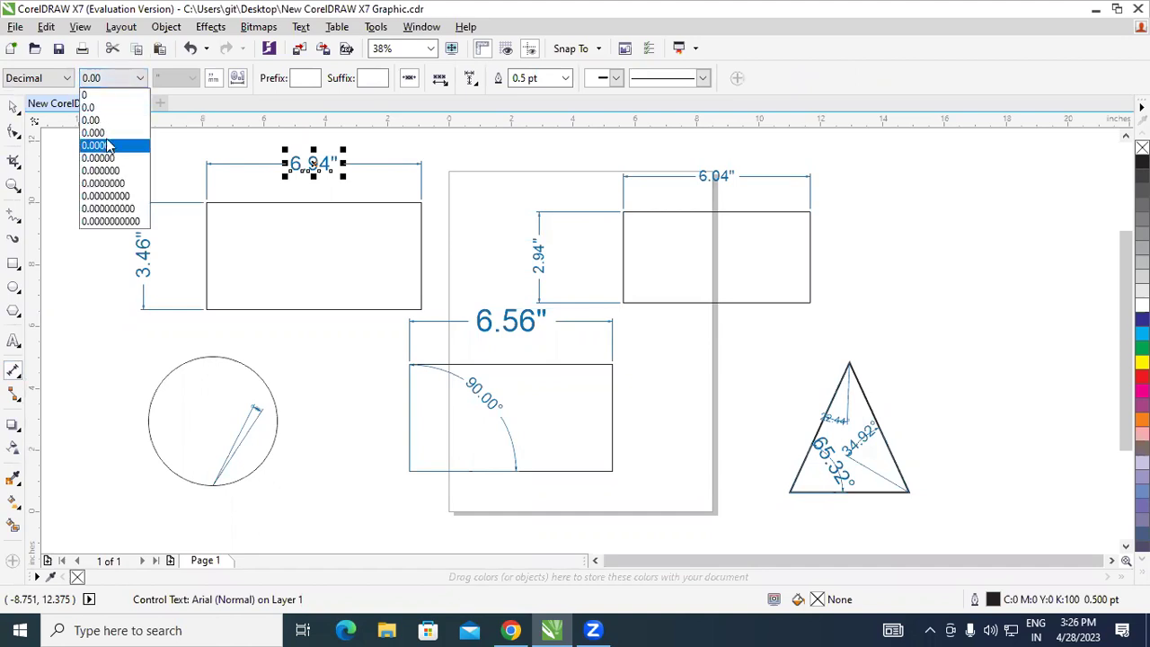
left_click(153, 106)
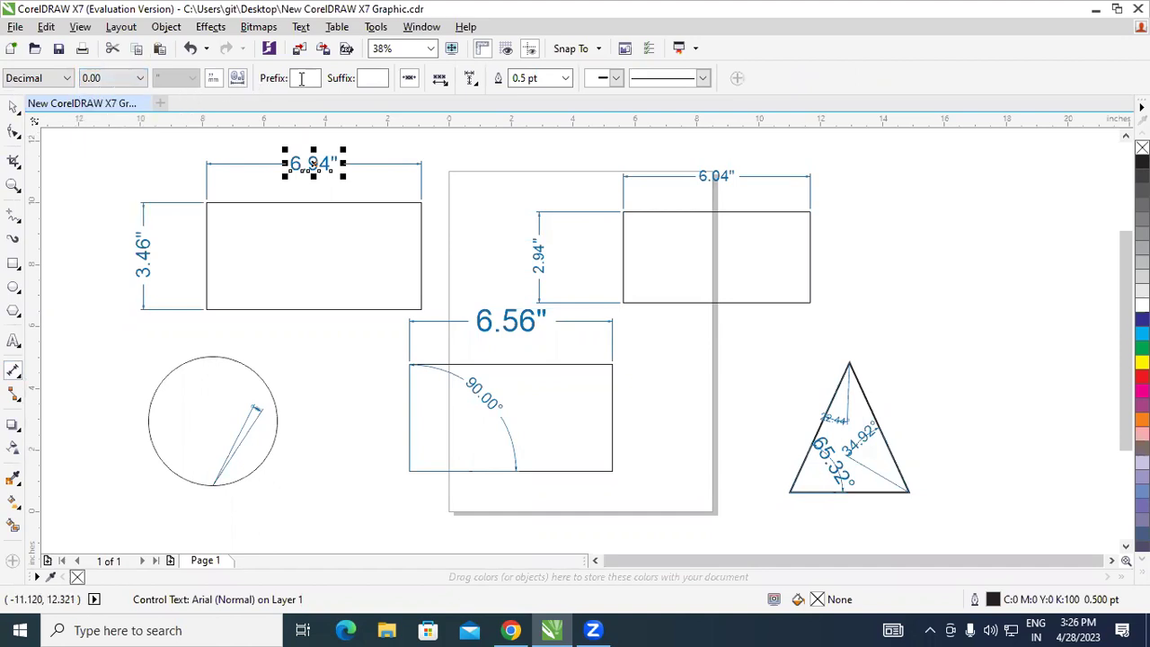
left_click(440, 78)
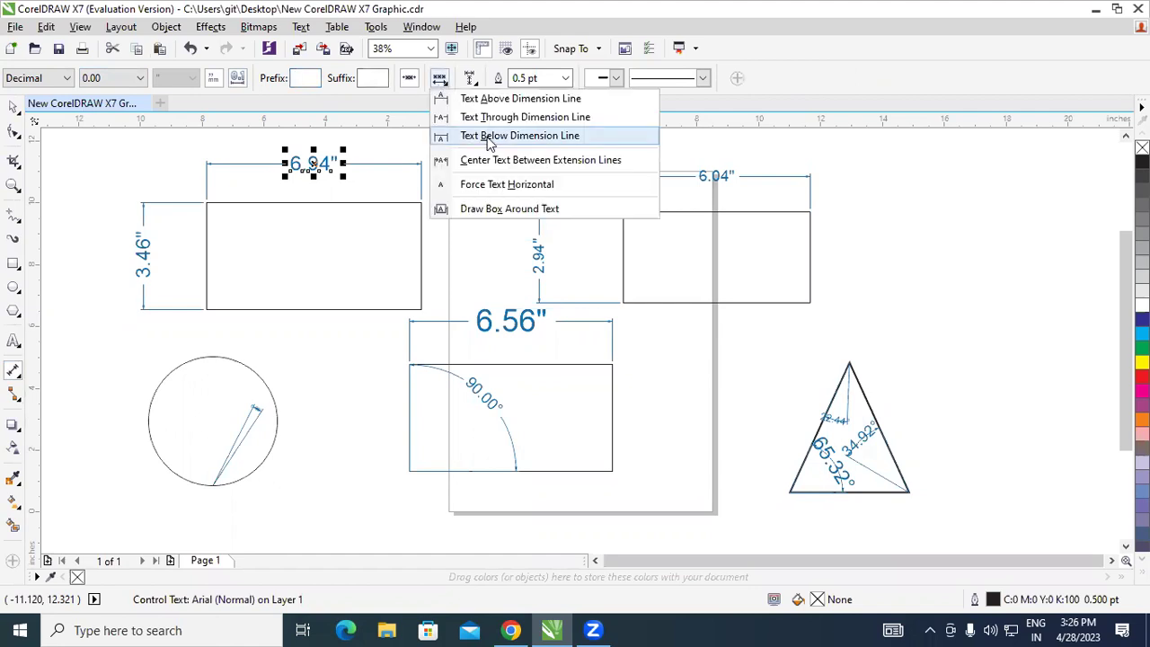
left_click(13, 109)
key("ctrl+a")
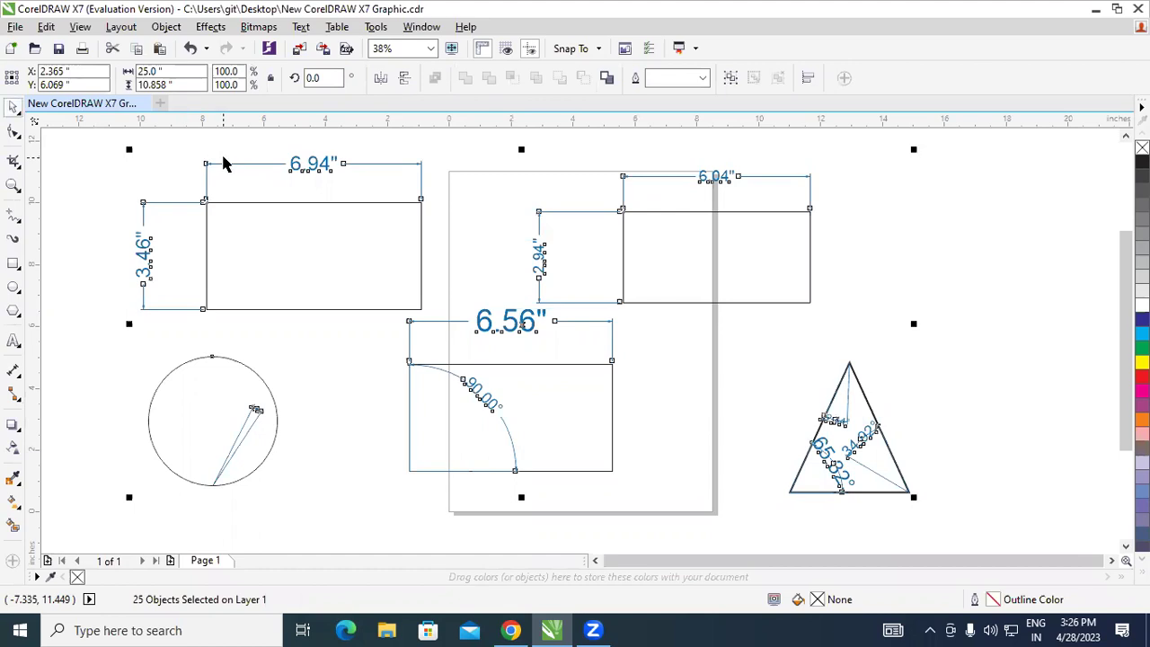
left_click(287, 151)
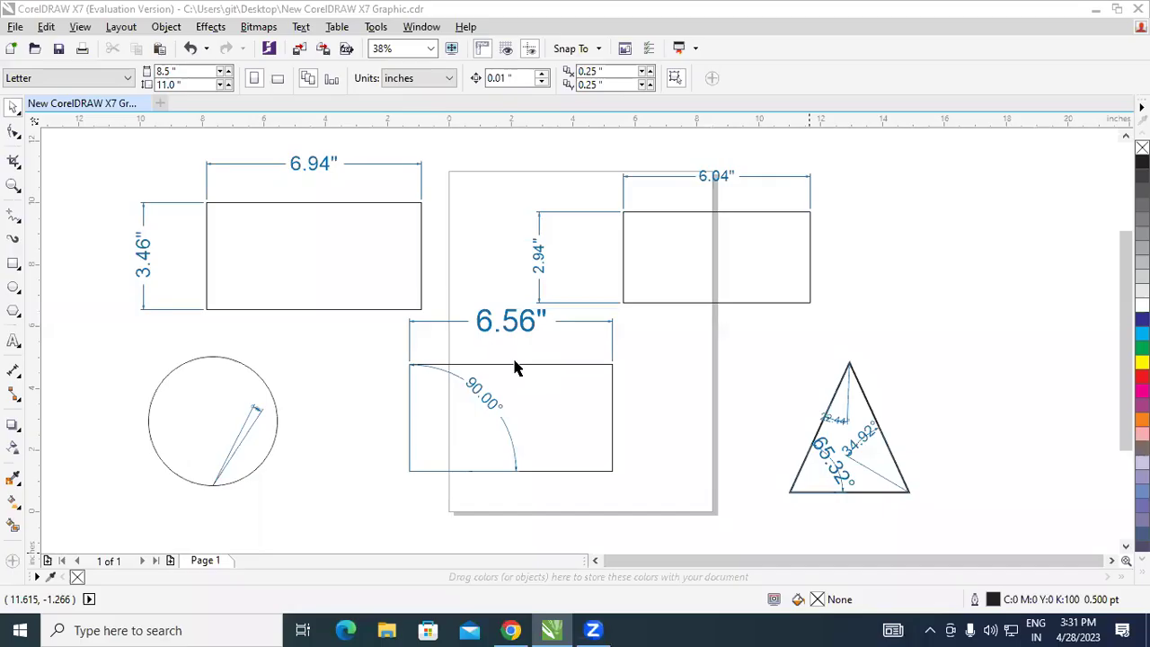
Step: Draw a 3-point callout from the upper-left rectangle's lower edge, bending at the lower rectangle's upper-left corner and ending near the 2.94" dimension
left_click(17, 370)
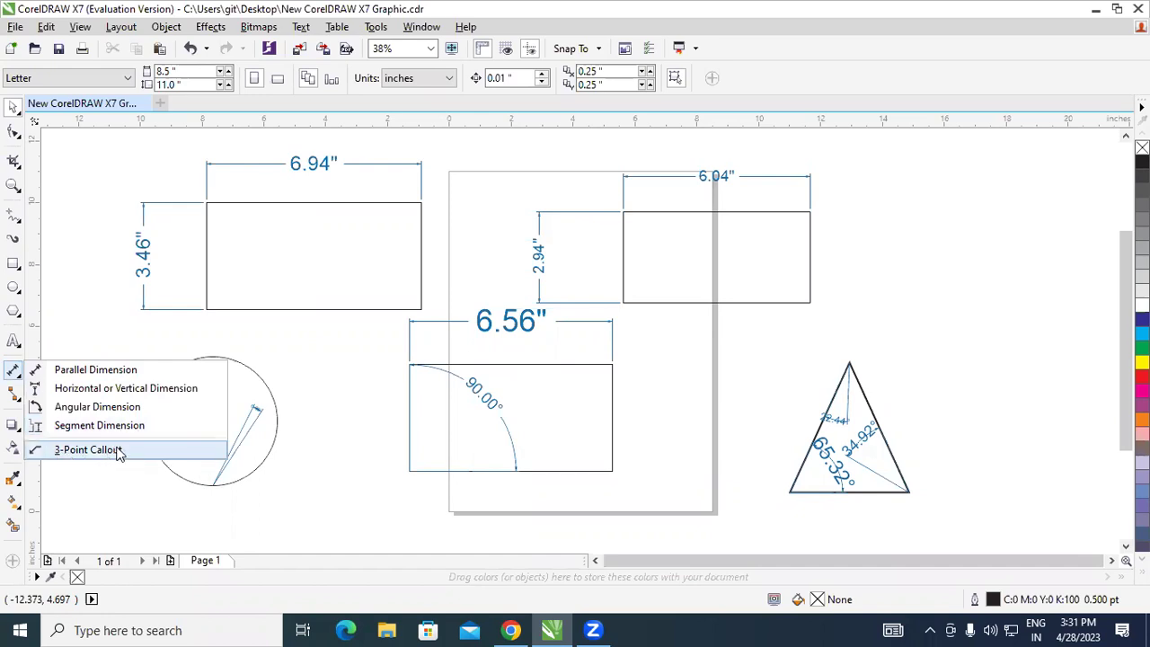
left_click(460, 194)
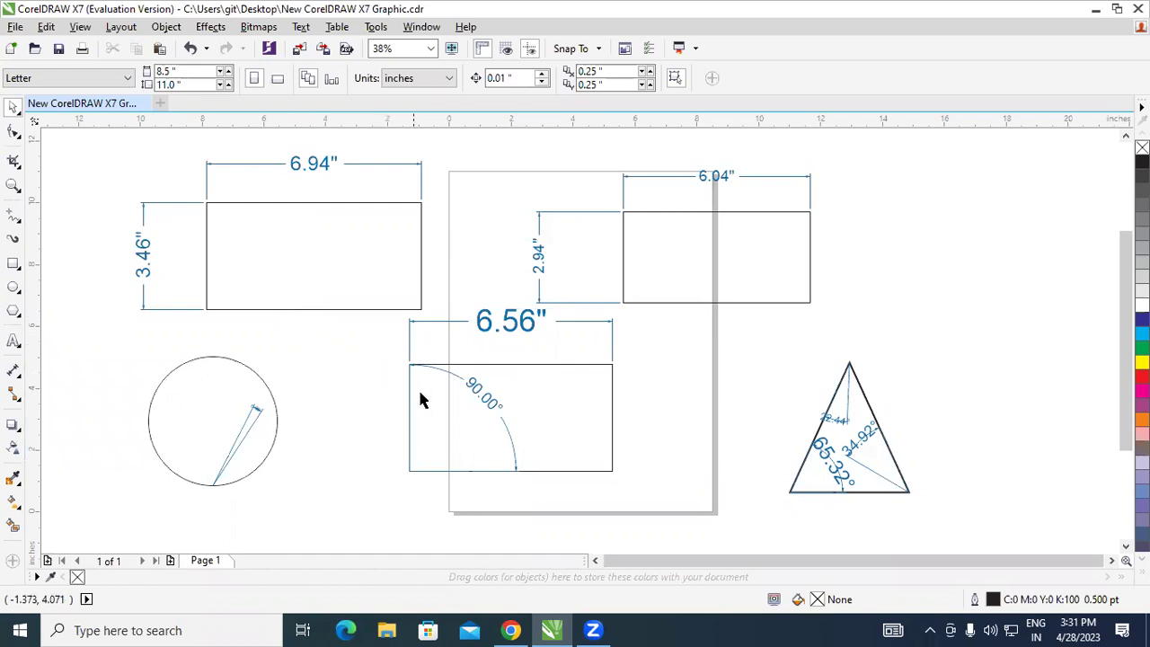
left_click(18, 378)
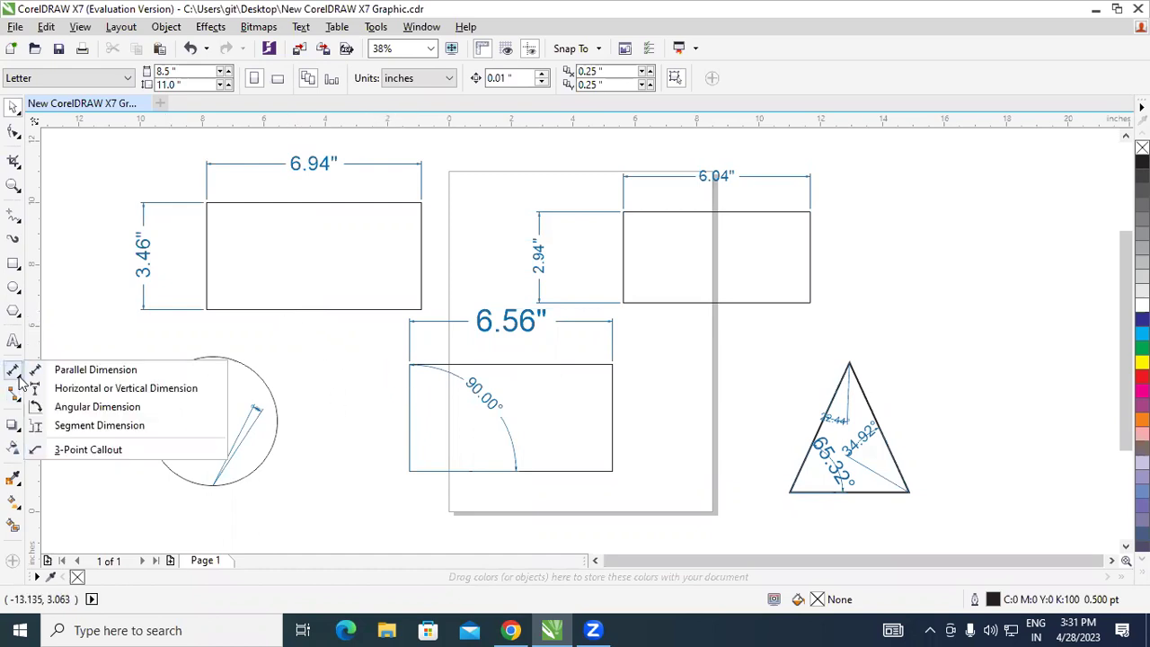
left_click(72, 451)
mouse_move(318, 310)
left_mouse_down()
mouse_move(410, 385)
mouse_move(398, 333)
mouse_move(469, 219)
mouse_move(521, 249)
mouse_move(539, 223)
left_mouse_up()
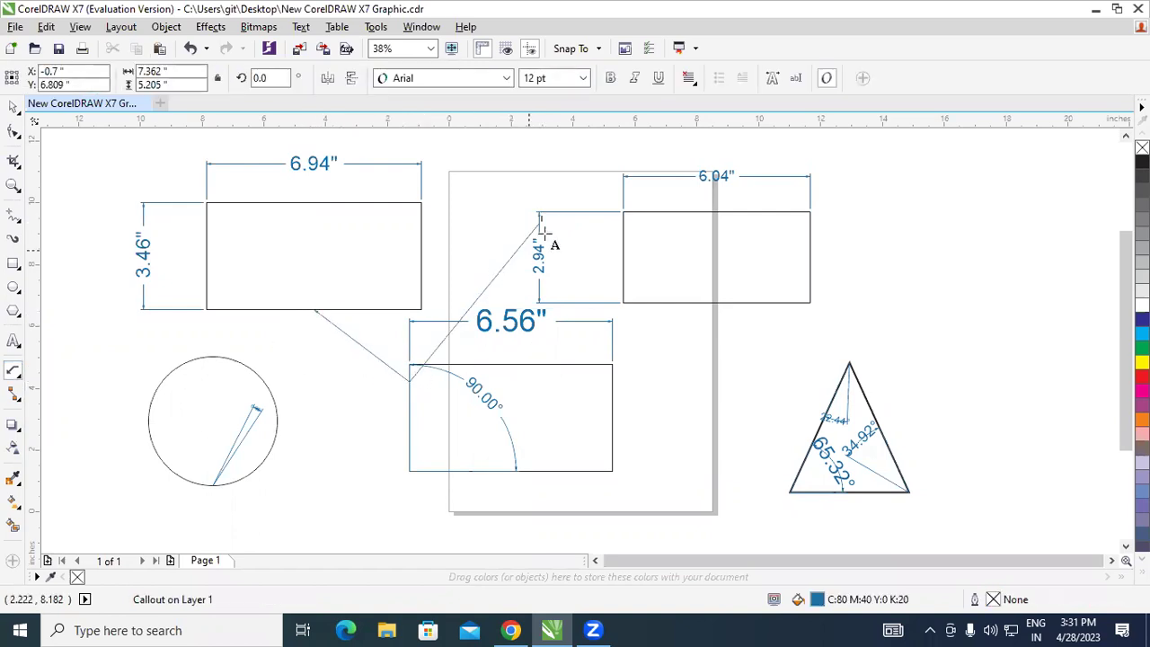
left_click(19, 113)
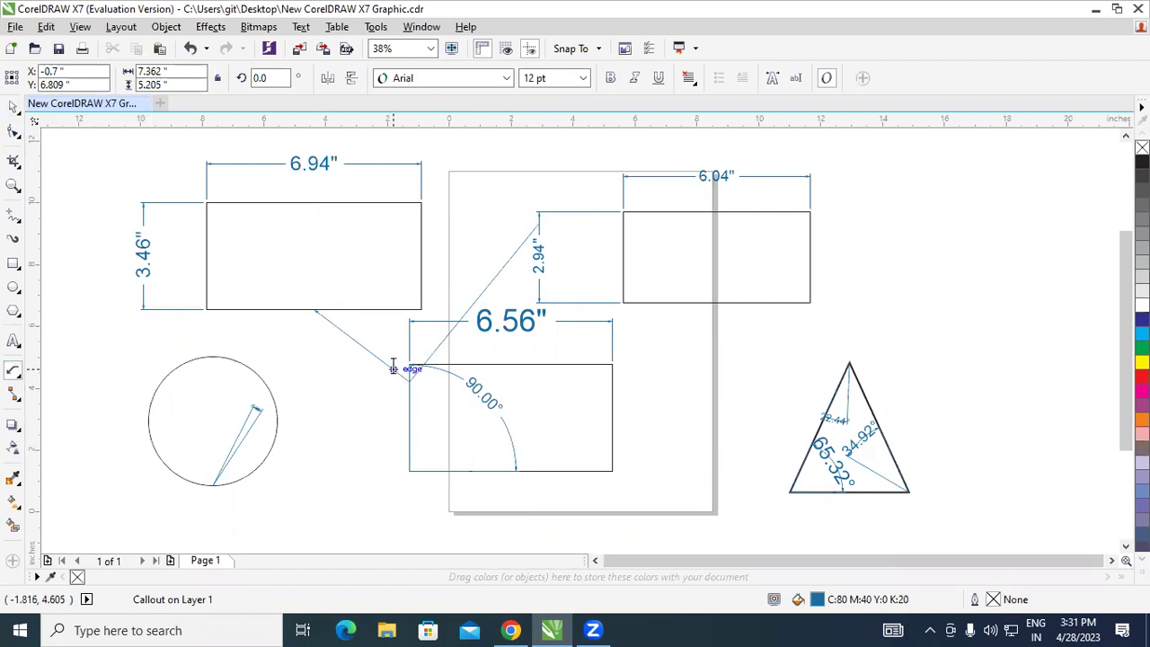
key("space")
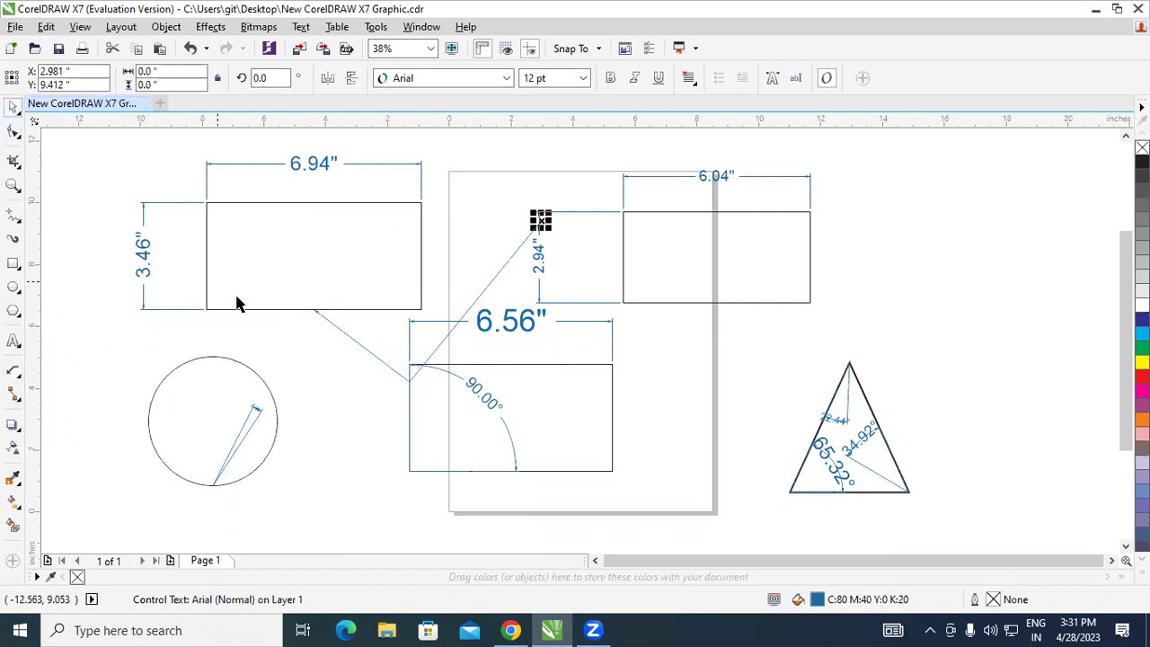
Step: Set the callout's gap to 0.229" and its text symbol to Box
left_click(412, 379)
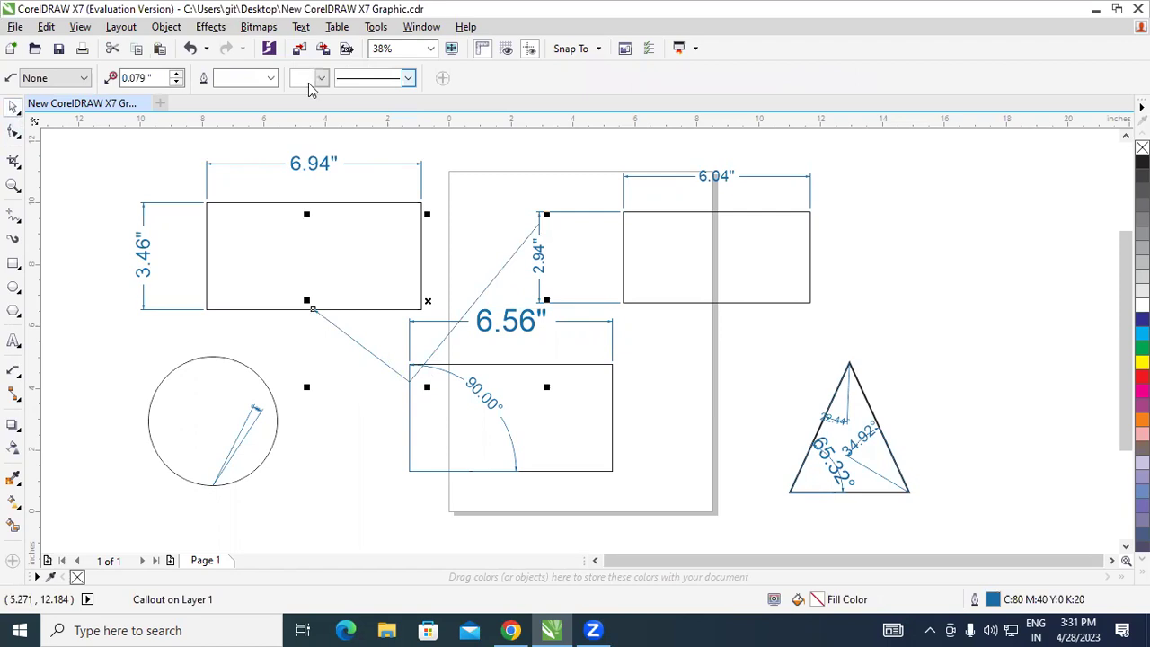
left_click(178, 74)
left_click(178, 76)
left_click(178, 76)
left_click(179, 76)
left_click(179, 77)
left_click(178, 76)
left_click(179, 76)
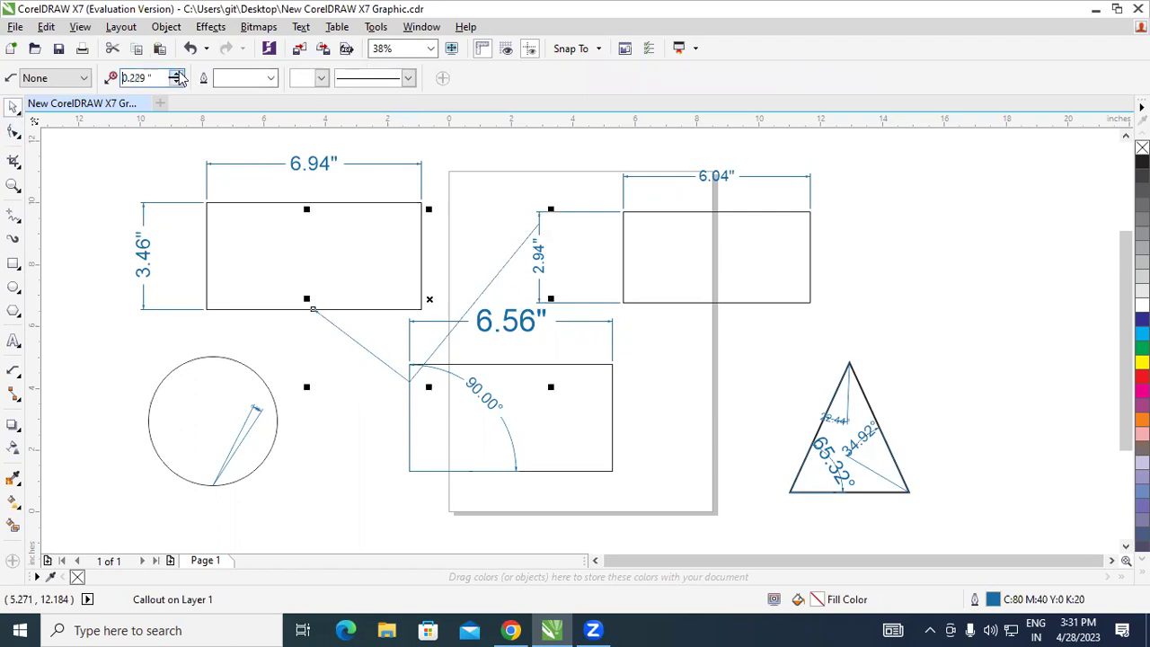
left_click(63, 79)
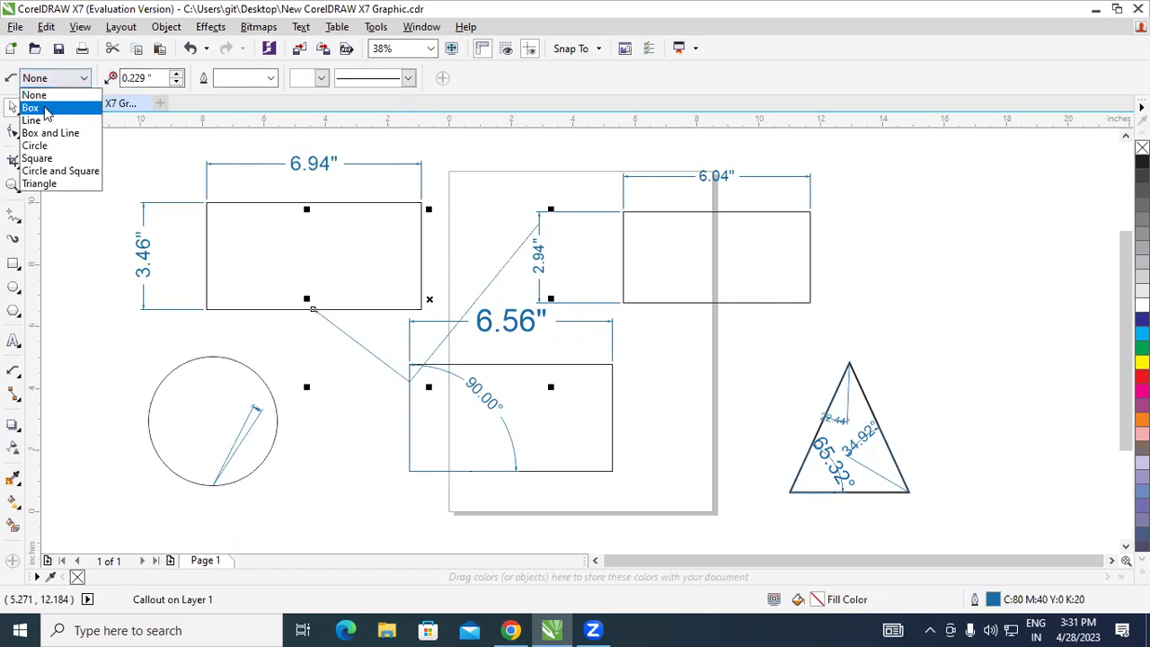
left_click(51, 108)
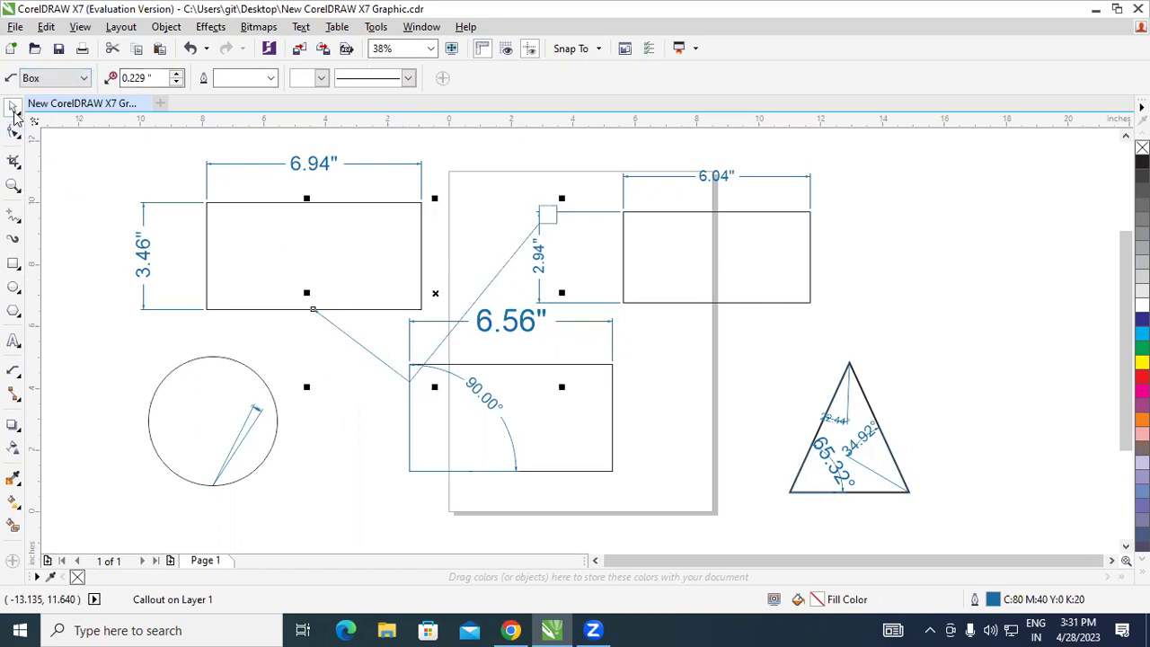
Step: Delete all shapes, dimensions and the callout from the drawing
left_click(241, 244)
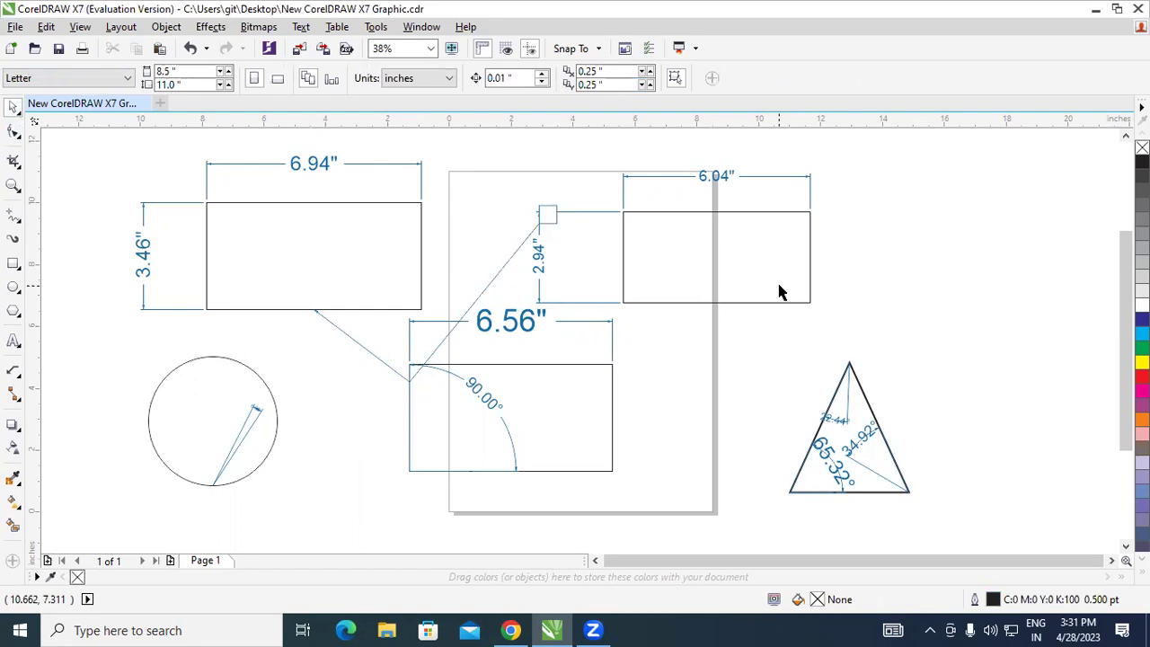
key("ctrl+a")
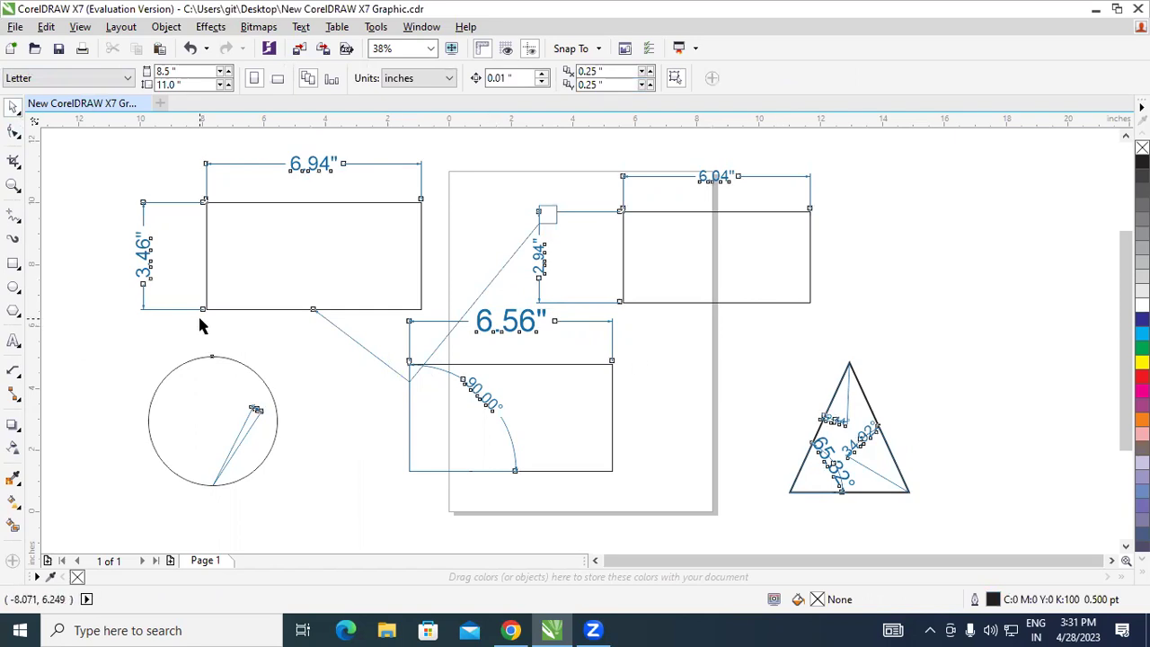
key("Delete")
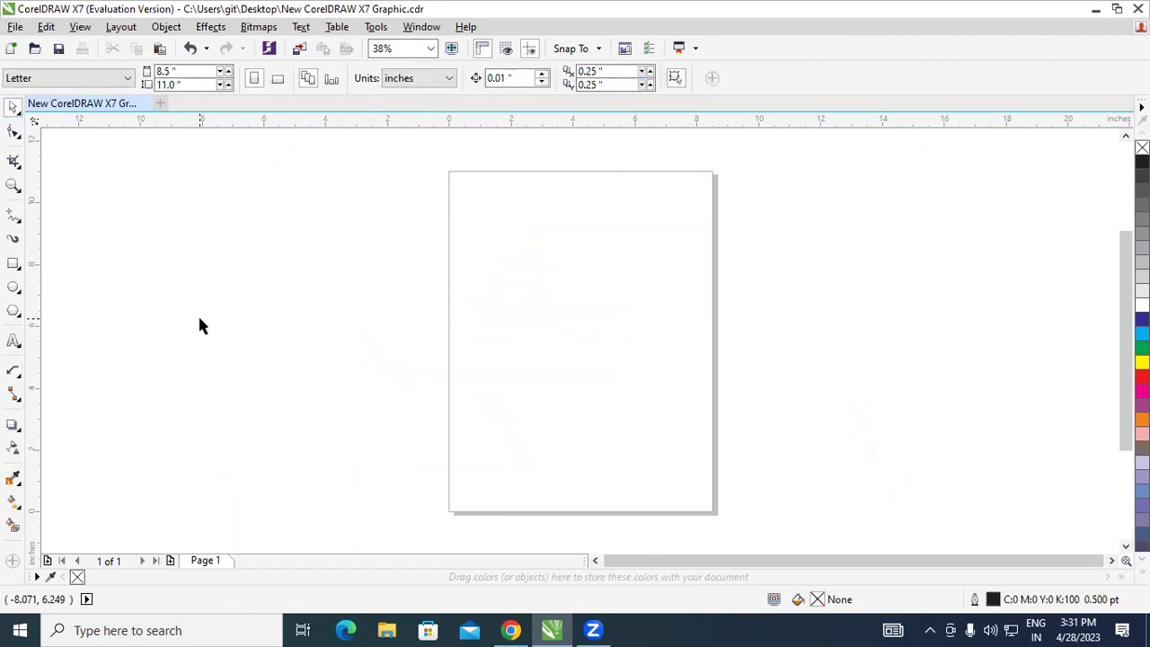
Step: Draw rectangles about 5.2 × 2.6 in left of the page, 6.0 × 3.3 in low on the page, and 6.4 × 2.5 in near its top
left_click(15, 402)
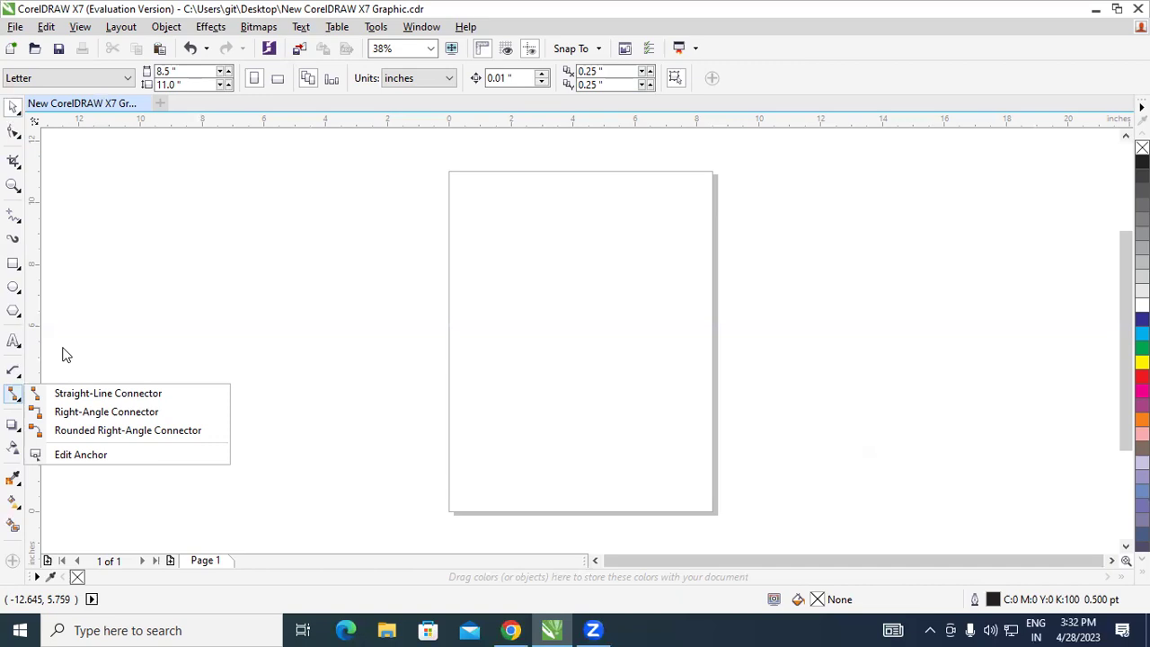
mouse_move(14, 262)
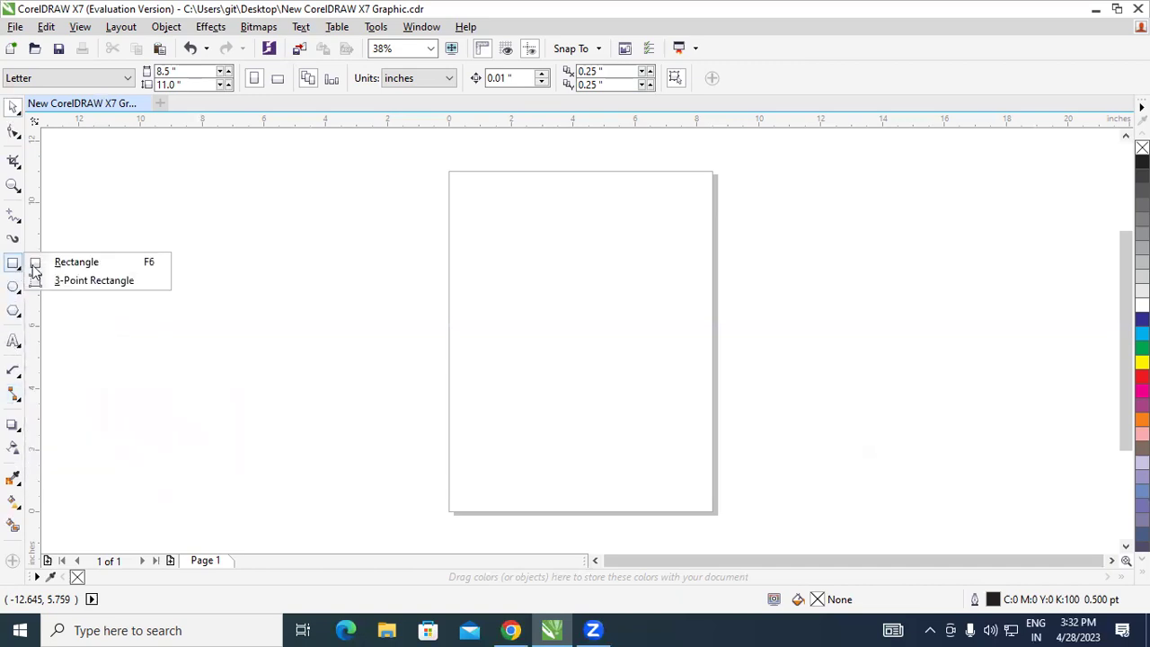
left_click(71, 262)
left_click_drag(174, 217, 336, 298)
left_click_drag(461, 374, 647, 478)
left_click_drag(507, 180, 706, 259)
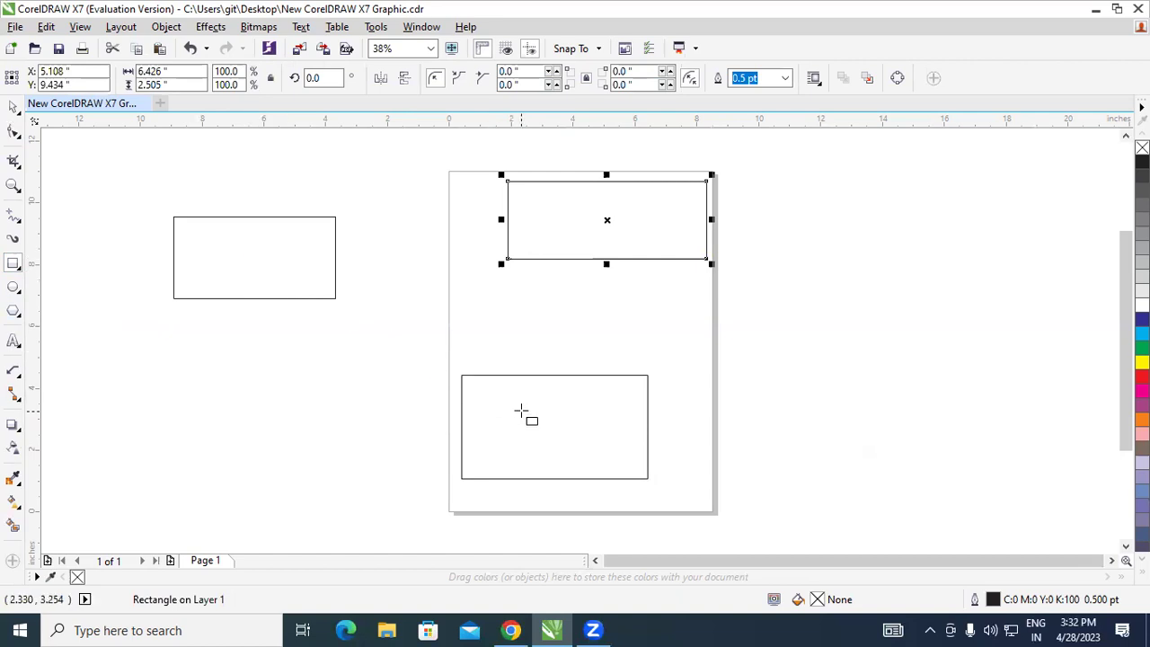
left_click(13, 106)
left_click(210, 315)
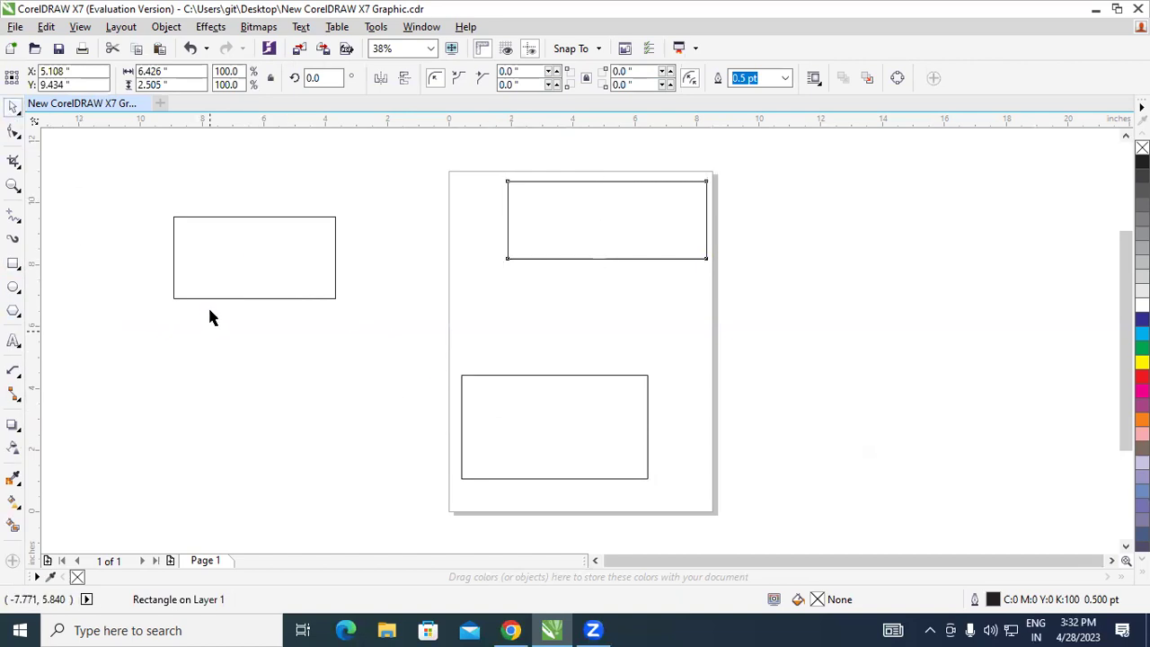
Step: Fill the rectangle left of the page with yellow and the lower rectangle on the page with red
left_click(270, 246)
left_click(1141, 362)
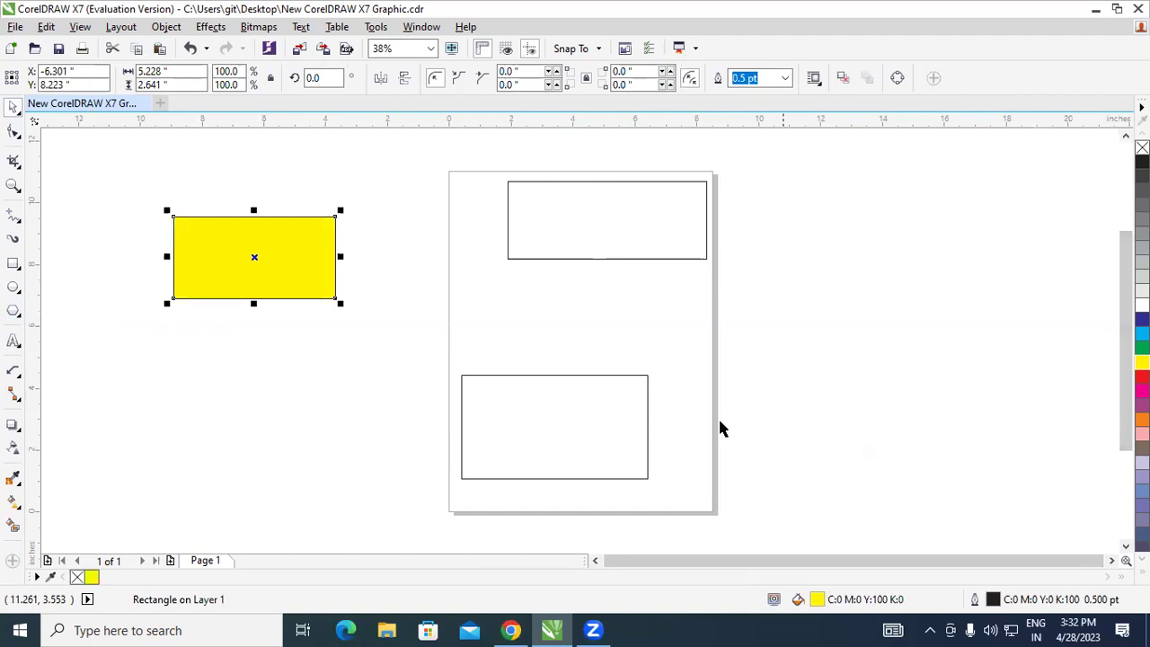
left_click(622, 413)
left_click(1141, 376)
left_click(619, 323)
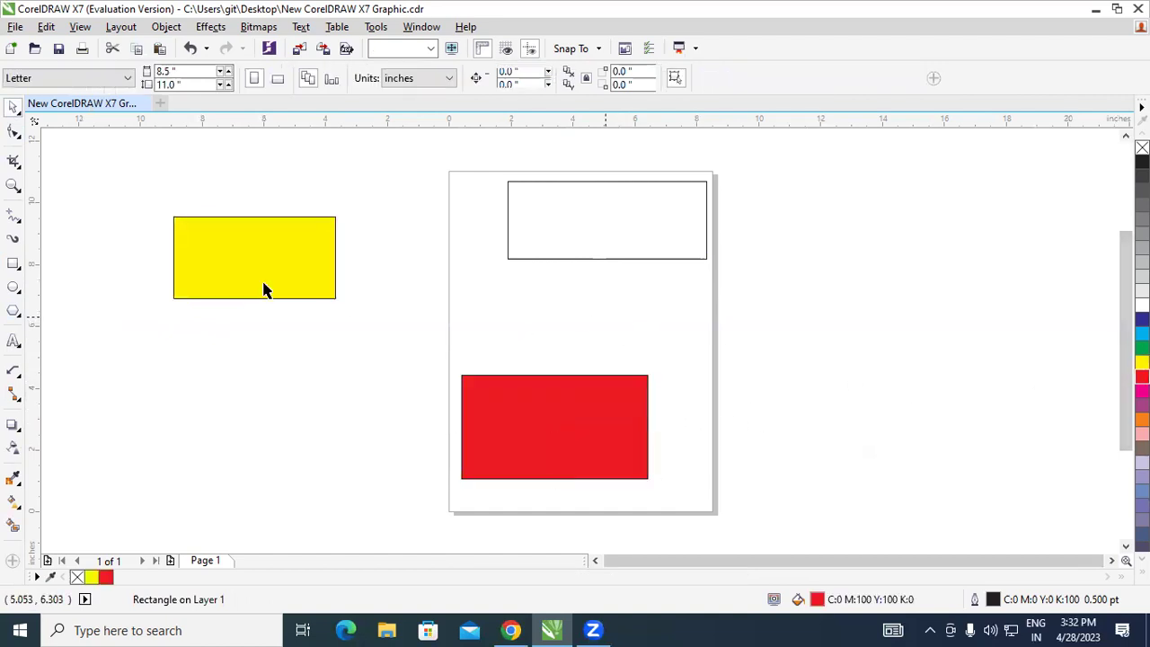
Step: Draw a straight-line connector from the yellow rectangle's right midpoint to the red rectangle's top midpoint
left_click(14, 399)
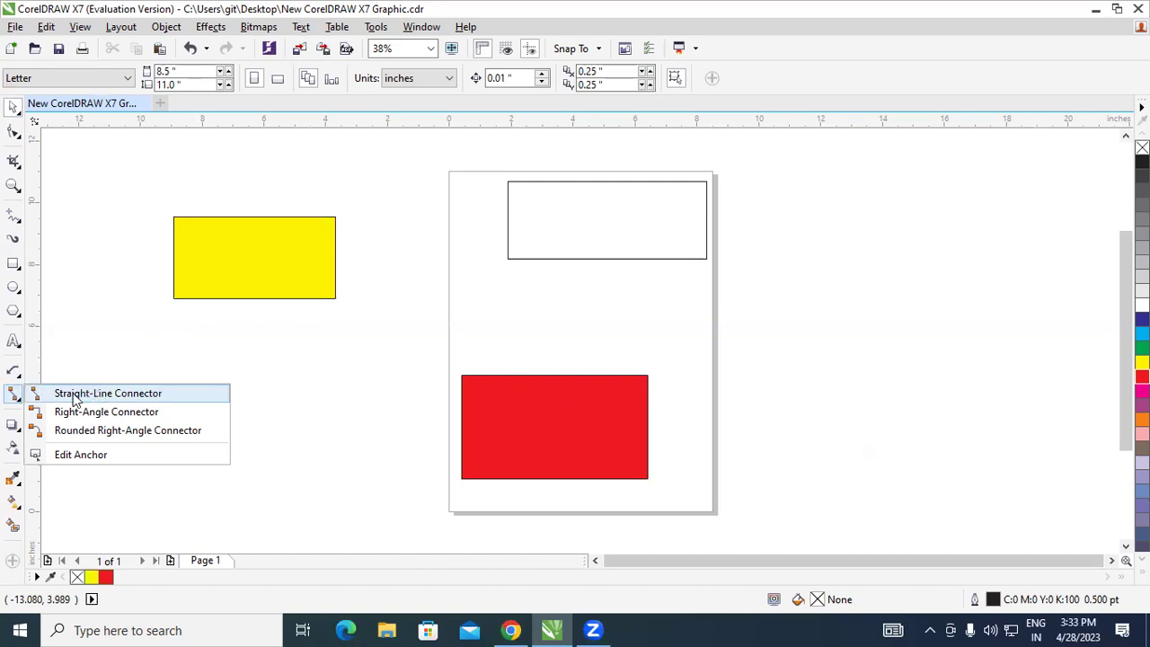
left_click(154, 395)
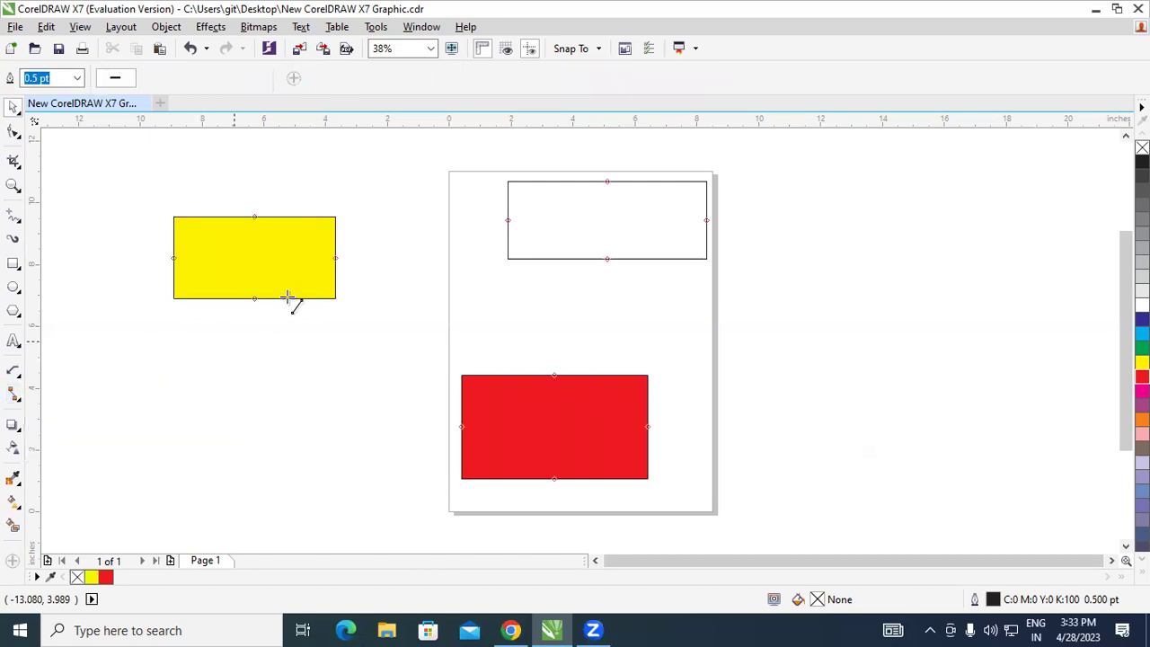
left_click_drag(339, 263, 553, 375)
left_click(13, 105)
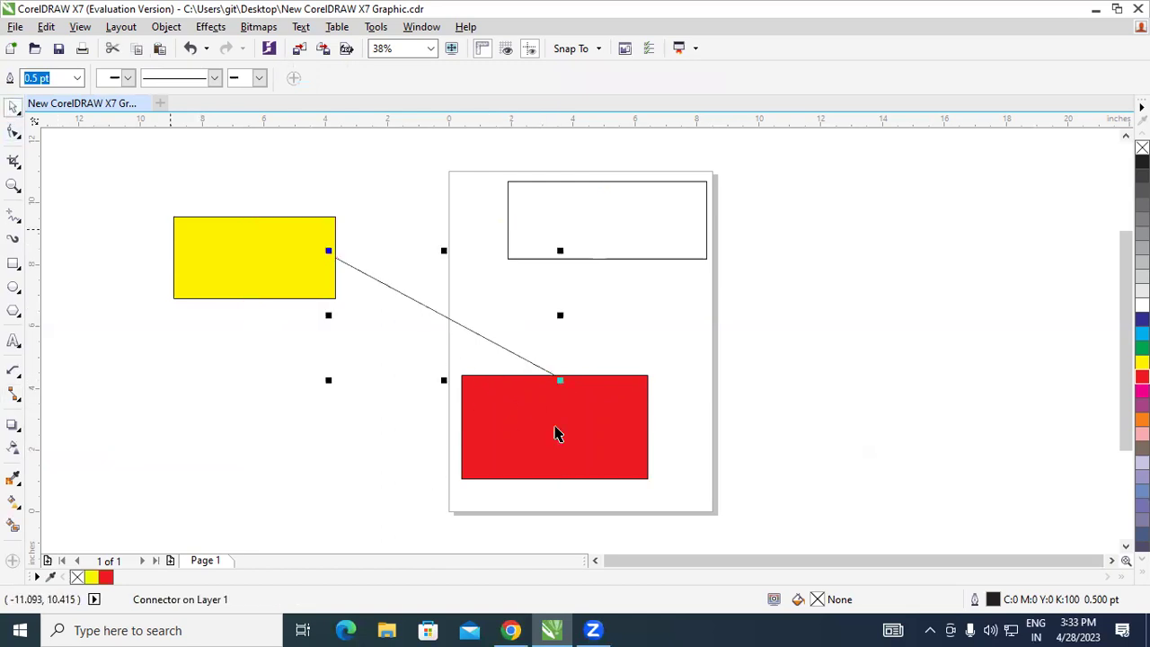
Step: Move the connected rectangles around repeatedly, ending with the red one left of the page and the yellow one low on the page
left_click(559, 431)
left_click_drag(589, 427, 206, 446)
left_click_drag(312, 279, 875, 392)
left_click_drag(184, 471, 229, 269)
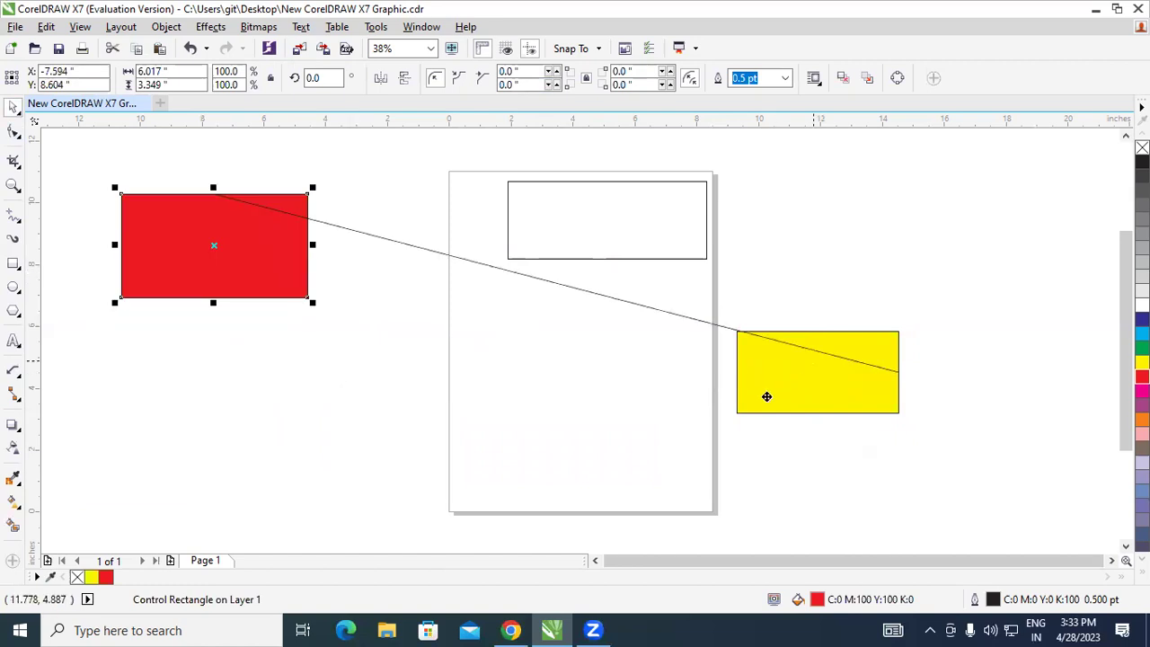
left_click_drag(765, 396, 582, 436)
left_click_drag(256, 265, 881, 333)
left_click_drag(557, 475, 216, 272)
left_click_drag(824, 326, 283, 440)
left_click_drag(247, 269, 511, 316)
left_click_drag(383, 426, 267, 292)
left_click_drag(544, 284, 572, 451)
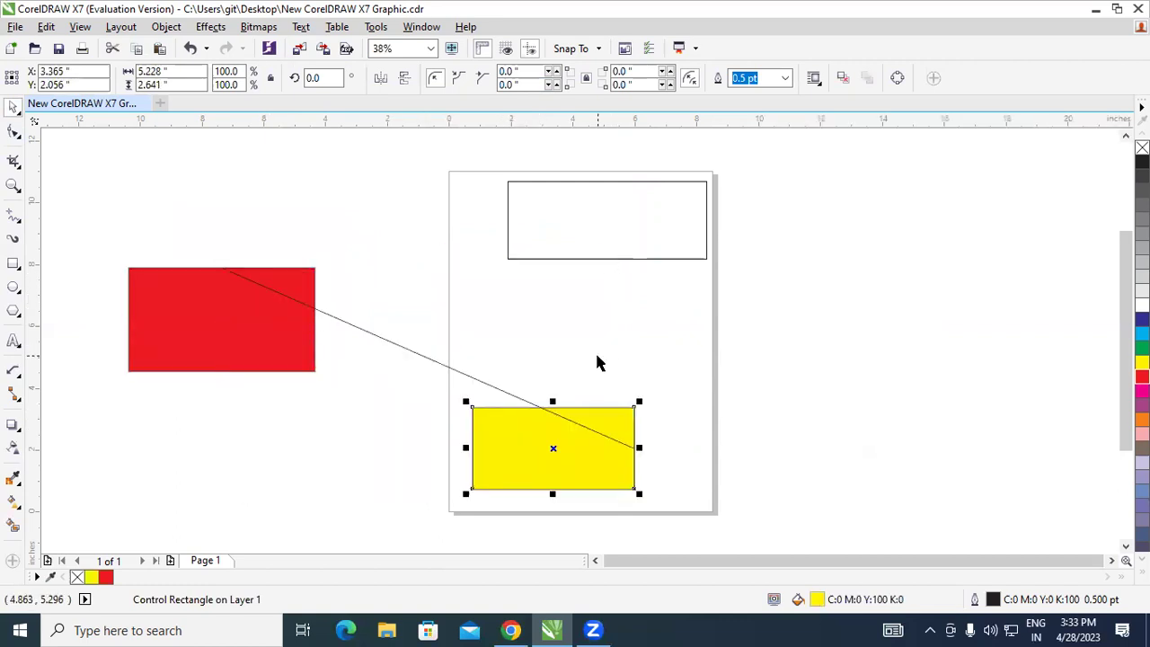
Step: Draw a straight-line connector from the unfilled rectangle's bottom midpoint to the yellow rectangle's top midpoint
left_click(14, 393)
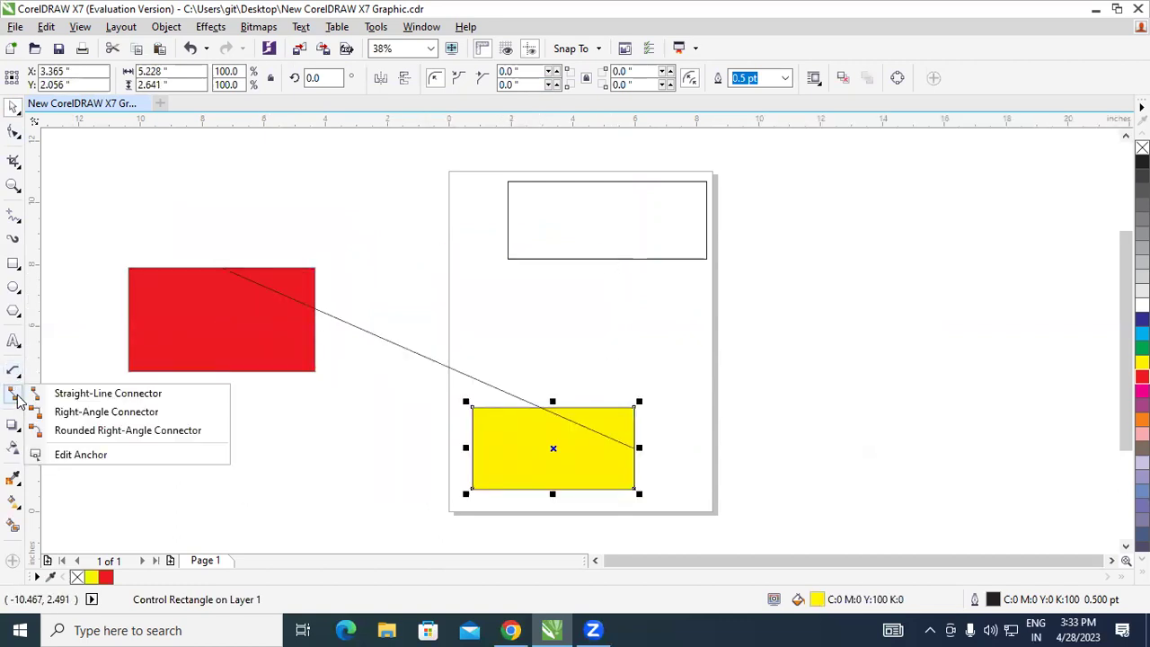
left_click(90, 396)
left_click_drag(607, 261, 554, 413)
left_click(13, 106)
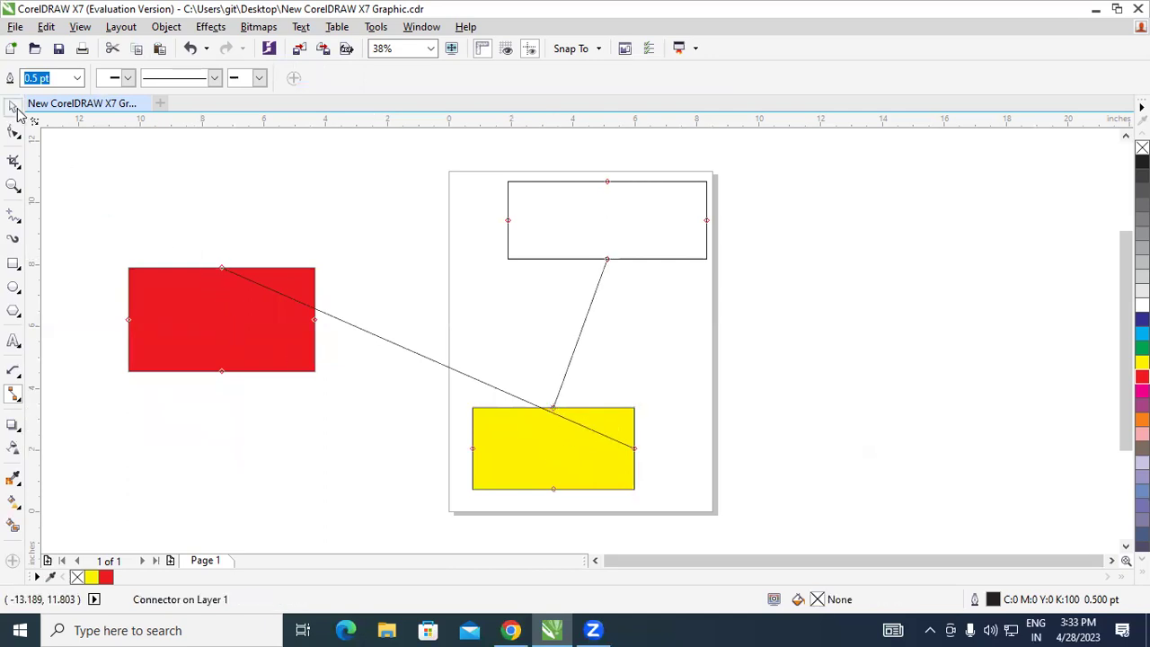
Step: Fill the unfilled rectangle yellow and rearrange the connected rectangles, with it at the page's top, red at the bottom and the smaller yellow at left
left_click_drag(588, 216, 506, 223)
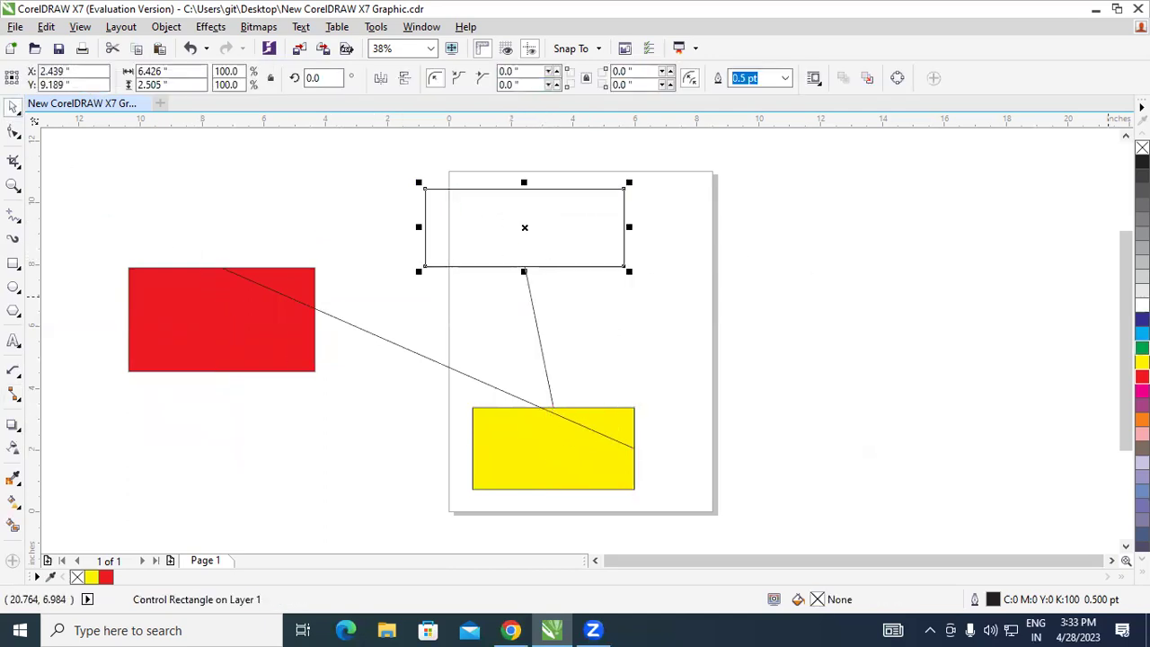
left_click(1142, 362)
left_click_drag(553, 454, 314, 228)
left_click_drag(279, 332, 497, 436)
left_click_drag(512, 251, 561, 309)
left_click_drag(337, 228, 246, 337)
left_click_drag(492, 449, 558, 520)
left_click_drag(565, 272, 538, 183)
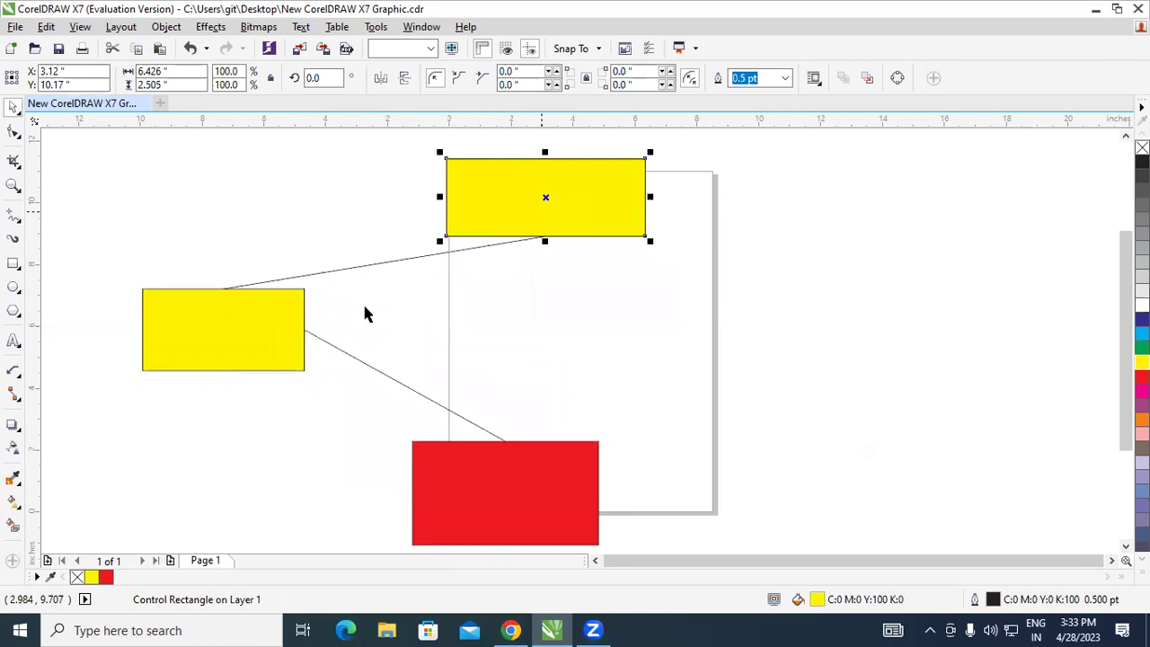
Step: Rearrange the connected rectangles with red at the upper left, the smaller yellow at the lower left and the larger yellow across the page's right edge
left_click_drag(237, 438, 236, 438)
left_click_drag(520, 456, 282, 228)
left_click_drag(510, 249, 634, 394)
left_click_drag(228, 305, 508, 454)
left_click_drag(508, 454, 290, 230)
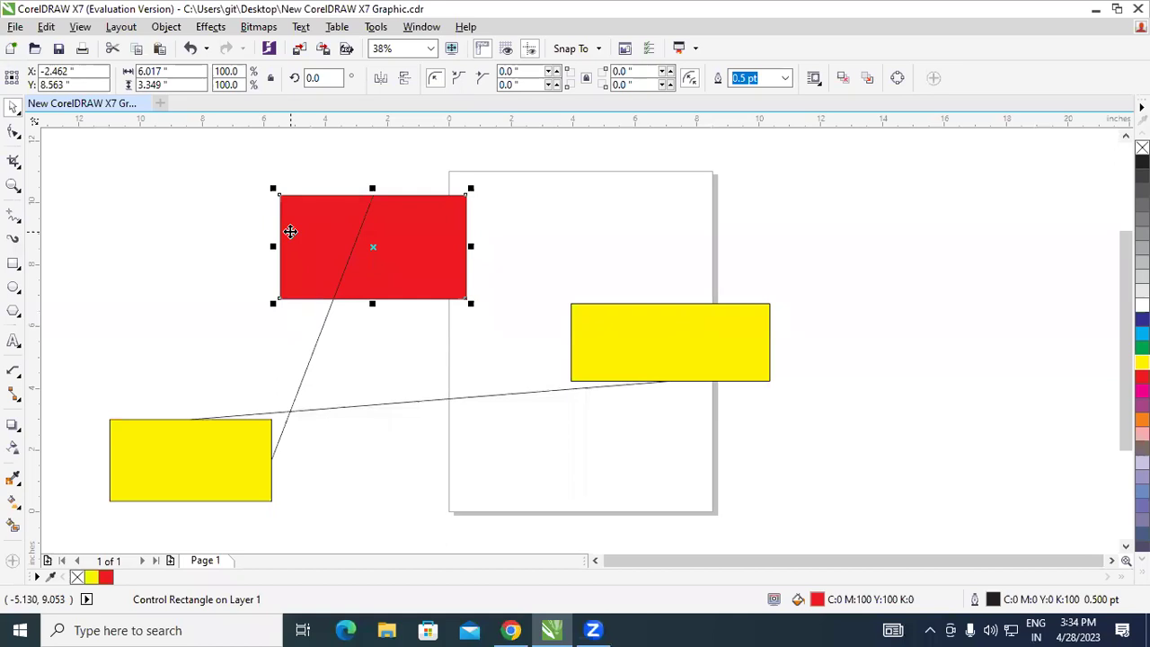
left_click(277, 339)
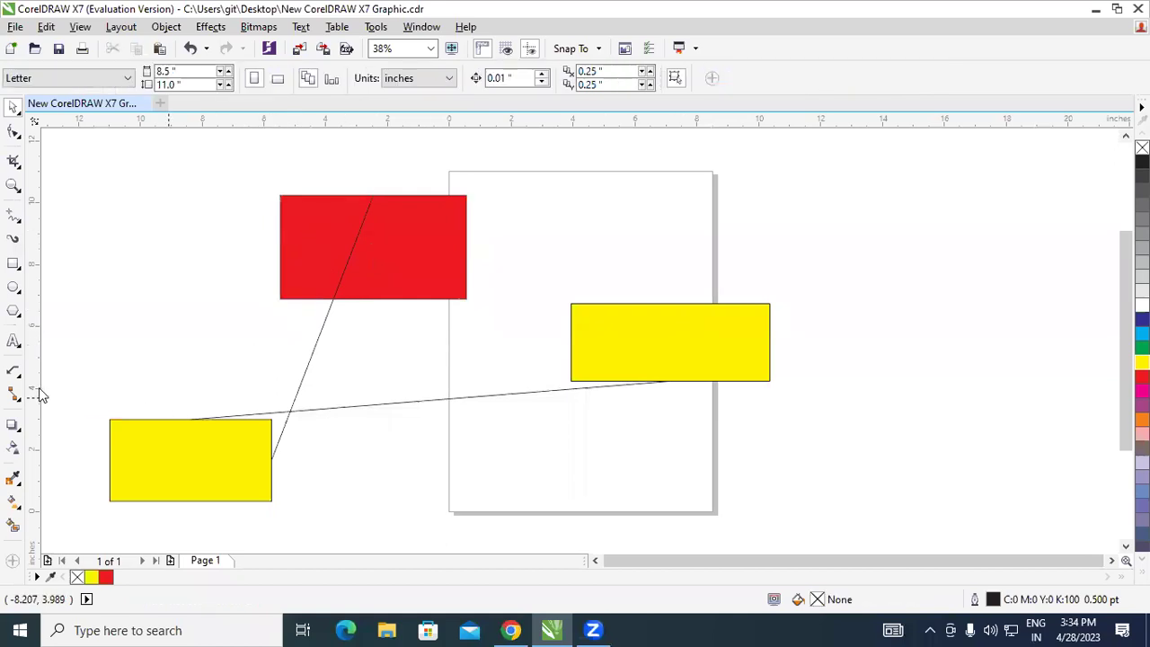
Step: Draw a right-angle connector from the red rectangle's right midpoint to the larger yellow rectangle's right midpoint
left_click(16, 403)
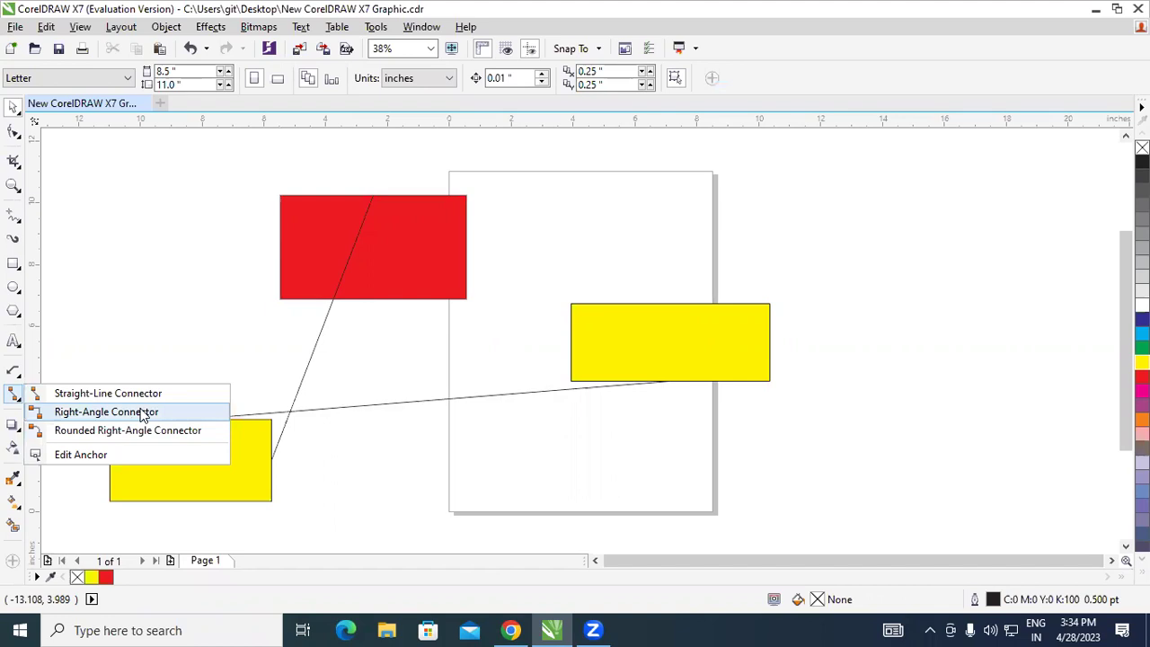
left_click(442, 265)
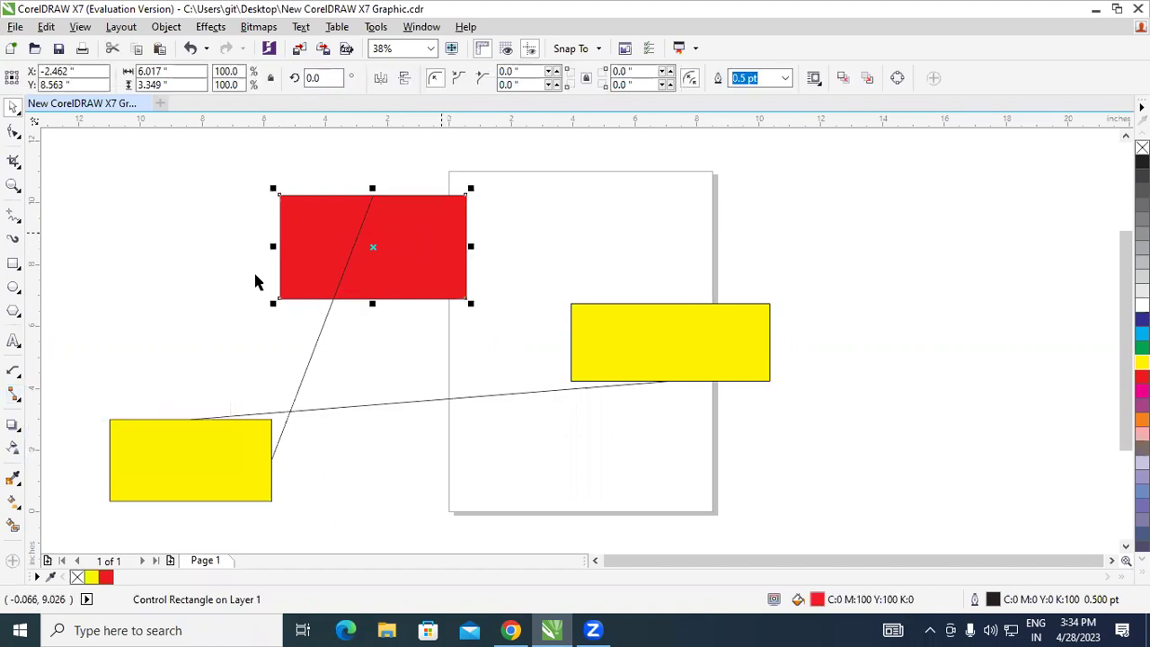
left_click(14, 393)
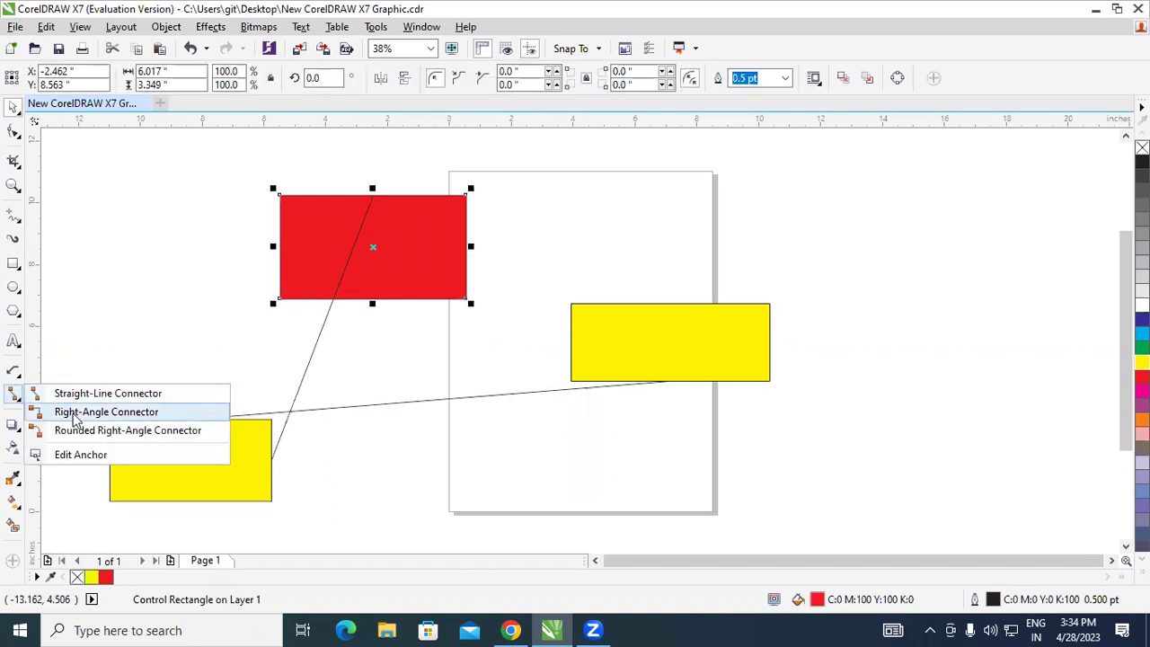
left_click(79, 411)
left_click_drag(466, 247, 918, 223)
left_click(12, 110)
Step: Move the larger yellow rectangle across the page's upper-left edge and the red rectangle across its lower right edge
left_click_drag(422, 270, 875, 510)
left_click_drag(785, 239, 363, 225)
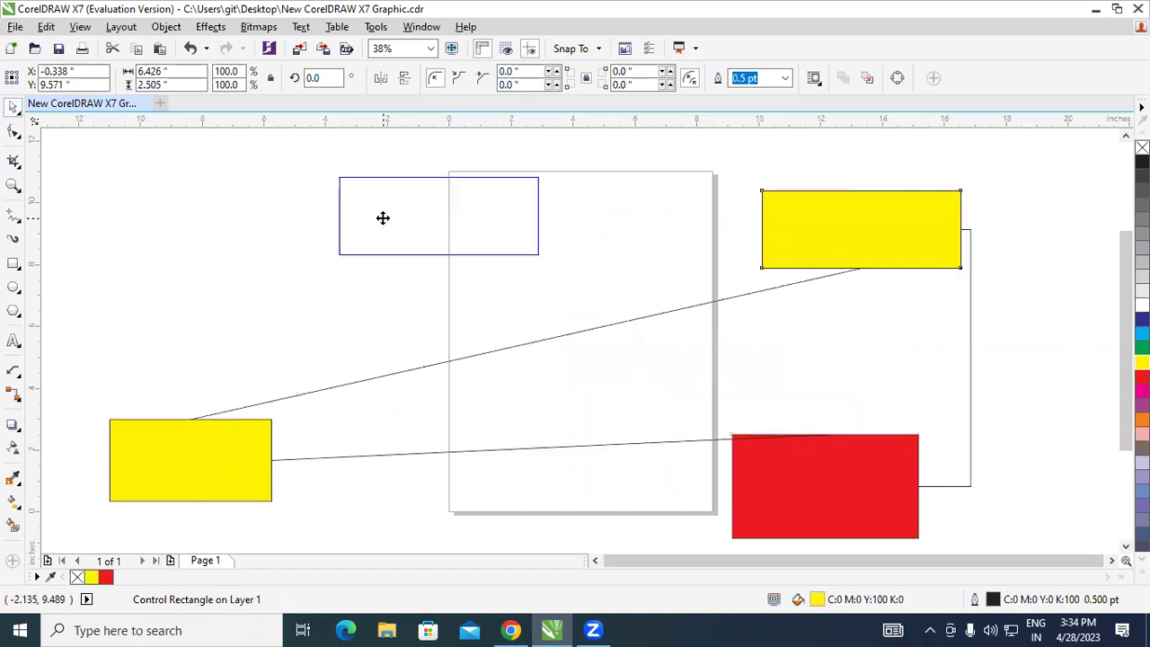
left_click_drag(782, 477, 605, 395)
left_click(778, 352)
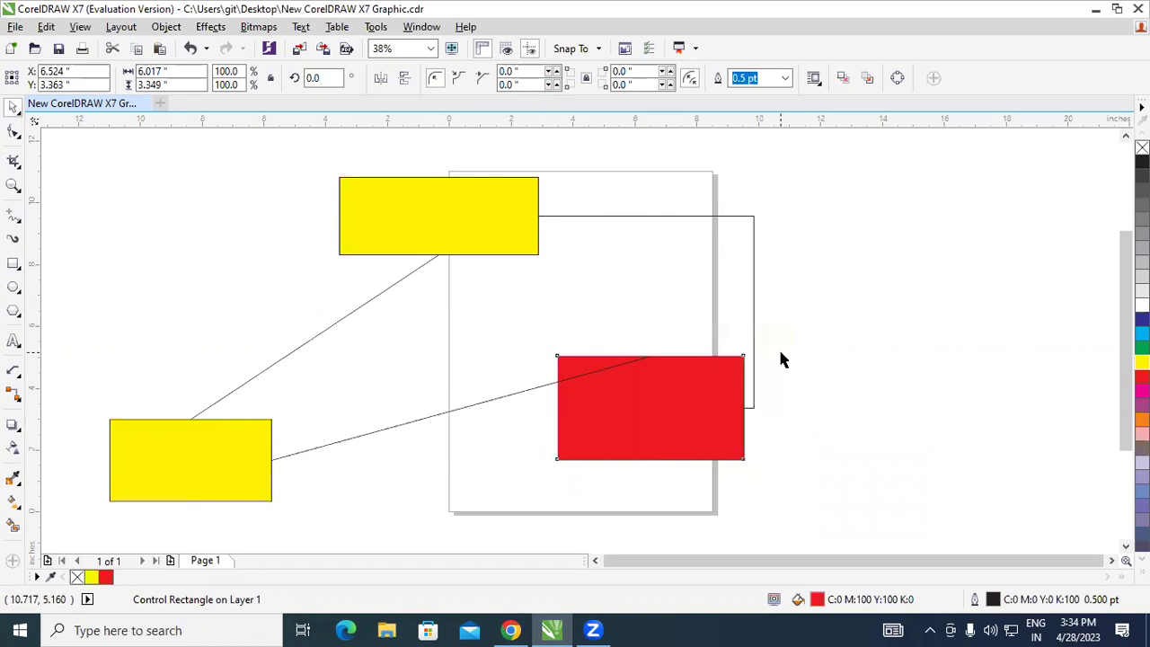
Step: Draw rounded right-angle connectors joining the two yellow rectangles' left midpoints, and the larger yellow rectangle's top and bottom midpoints to the red one's matching midpoints
left_click(19, 401)
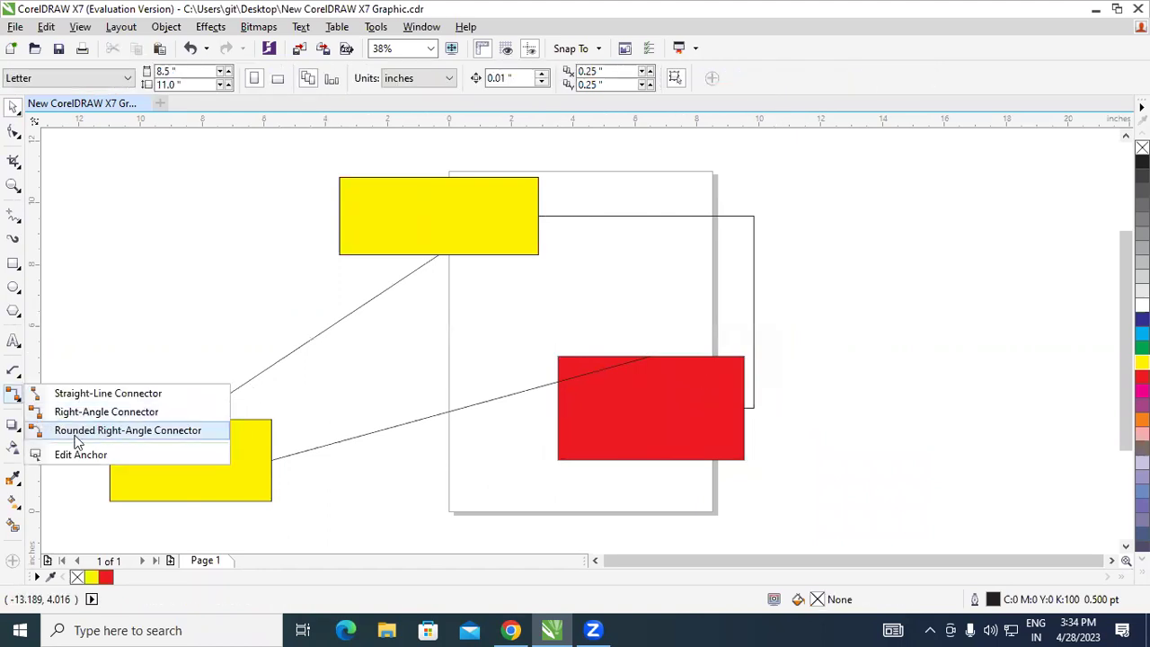
left_click(146, 432)
left_click_drag(342, 216, 107, 461)
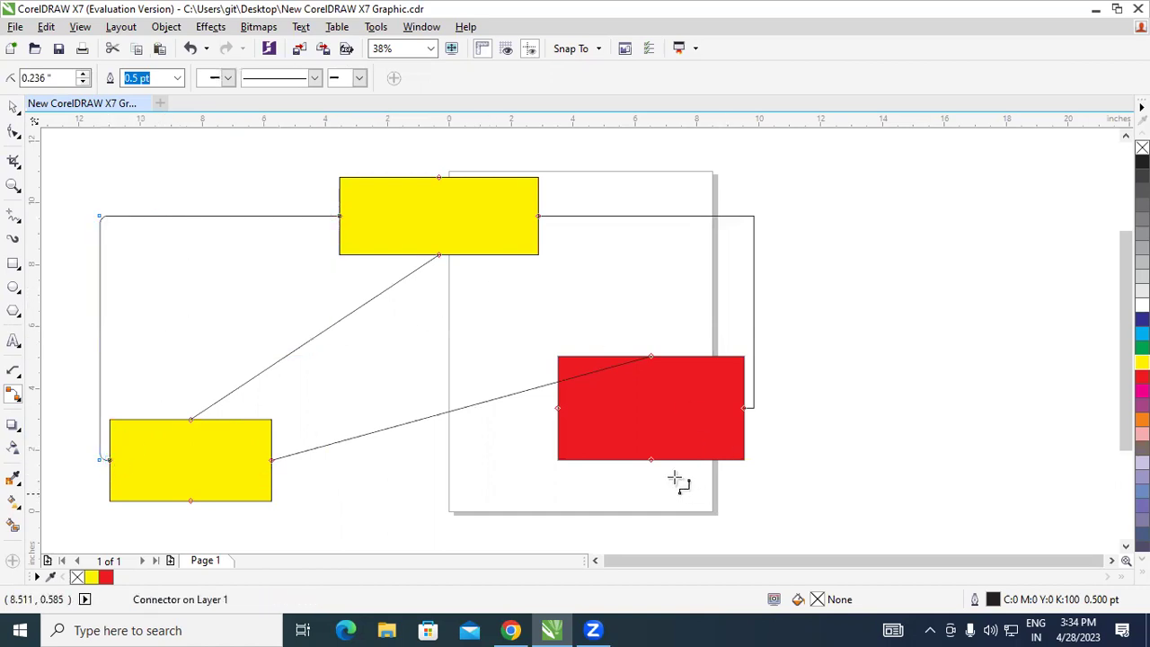
left_click_drag(650, 357, 438, 177)
left_click_drag(438, 255, 655, 463)
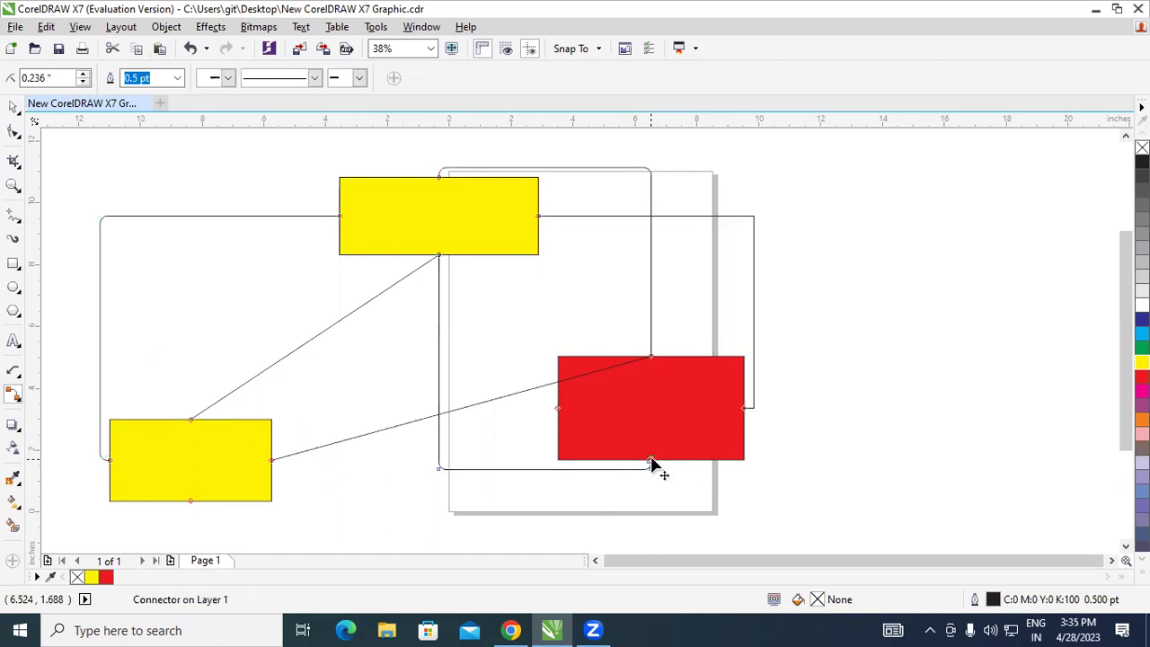
left_click(12, 106)
left_click(799, 225)
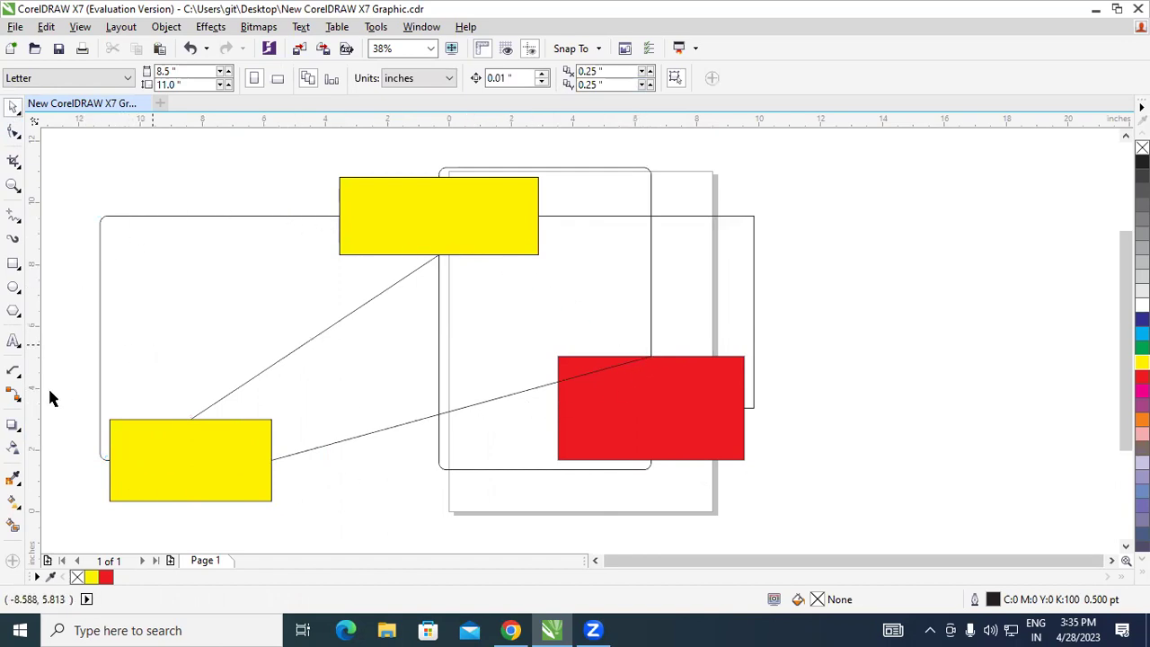
Step: With Edit Anchor, move the smaller yellow rectangle's top anchor to the red rectangle's lower-right corner, then near the smaller rectangle's own centre
left_click(20, 406)
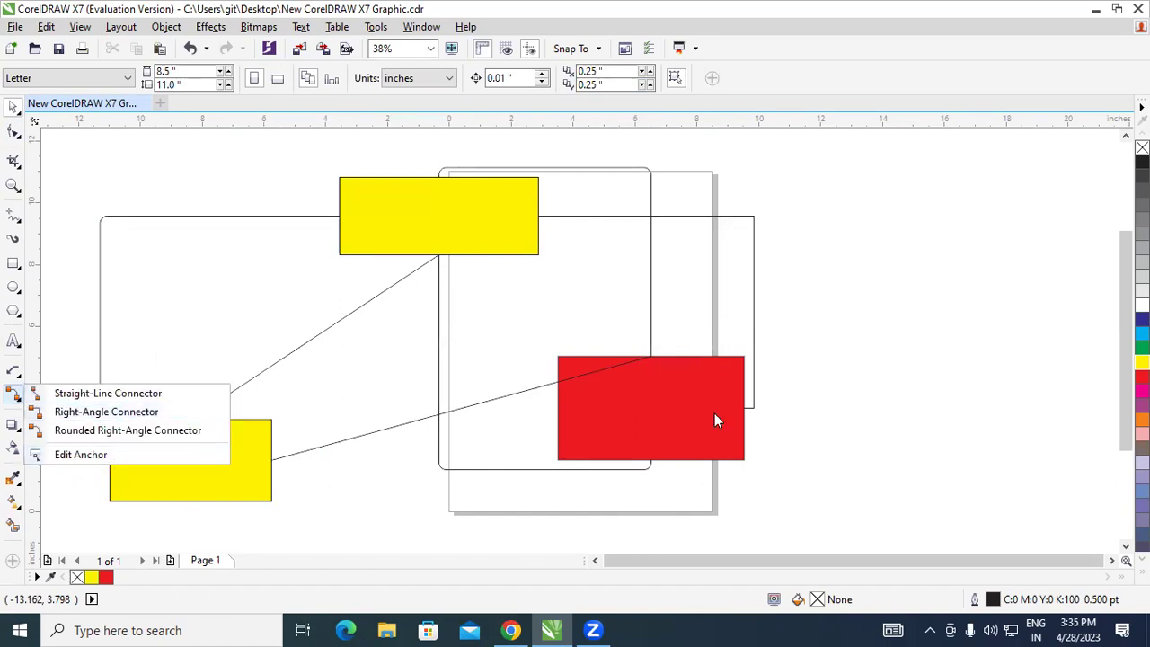
left_click(47, 454)
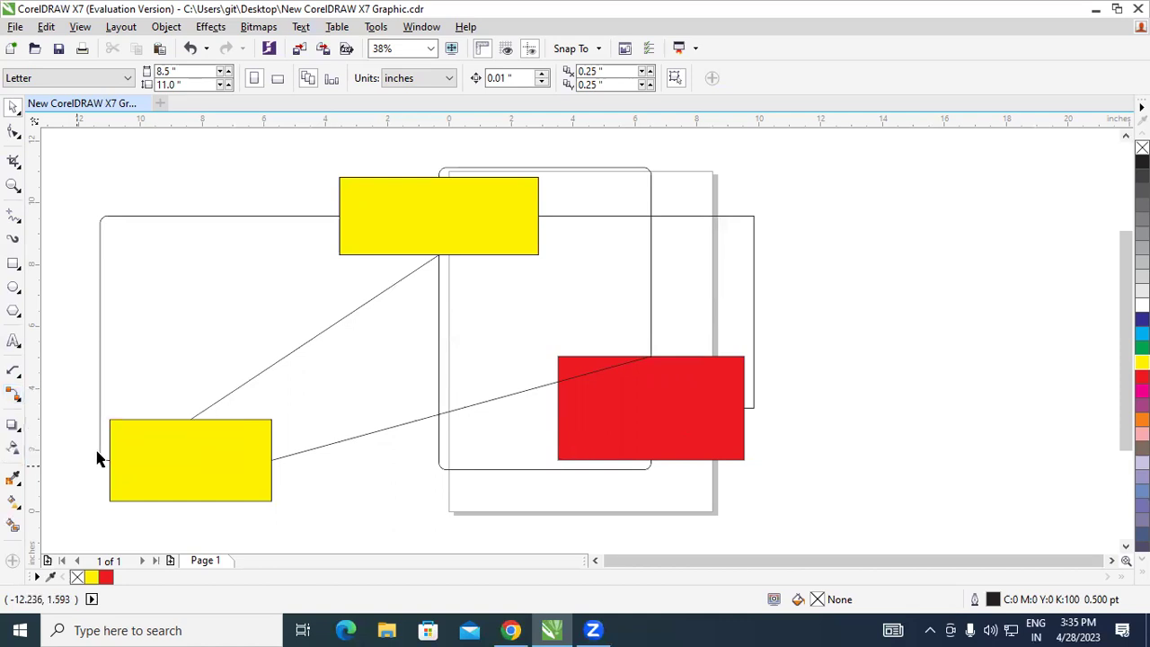
left_click(18, 399)
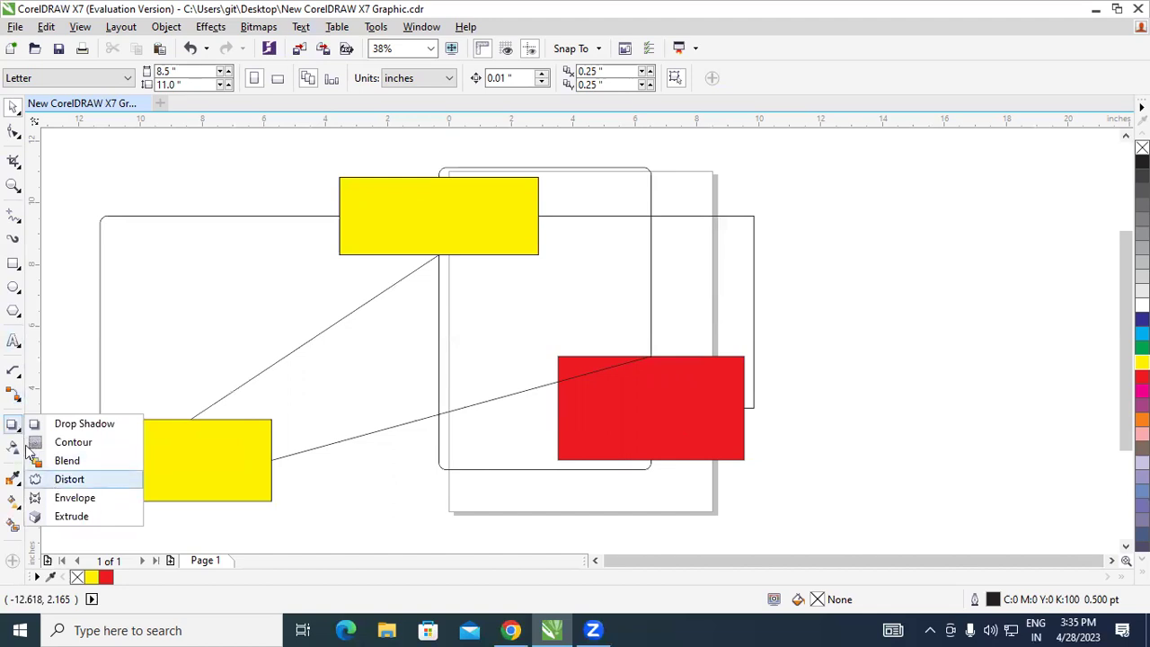
left_click(83, 455)
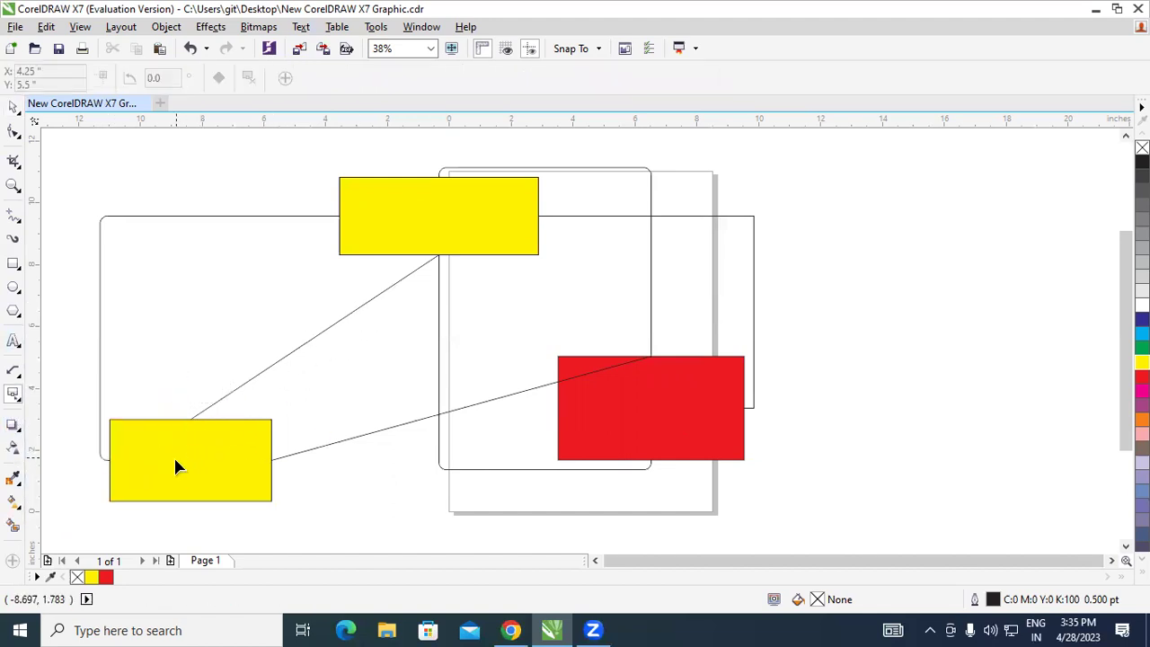
left_click(182, 457)
left_click_drag(192, 419, 736, 488)
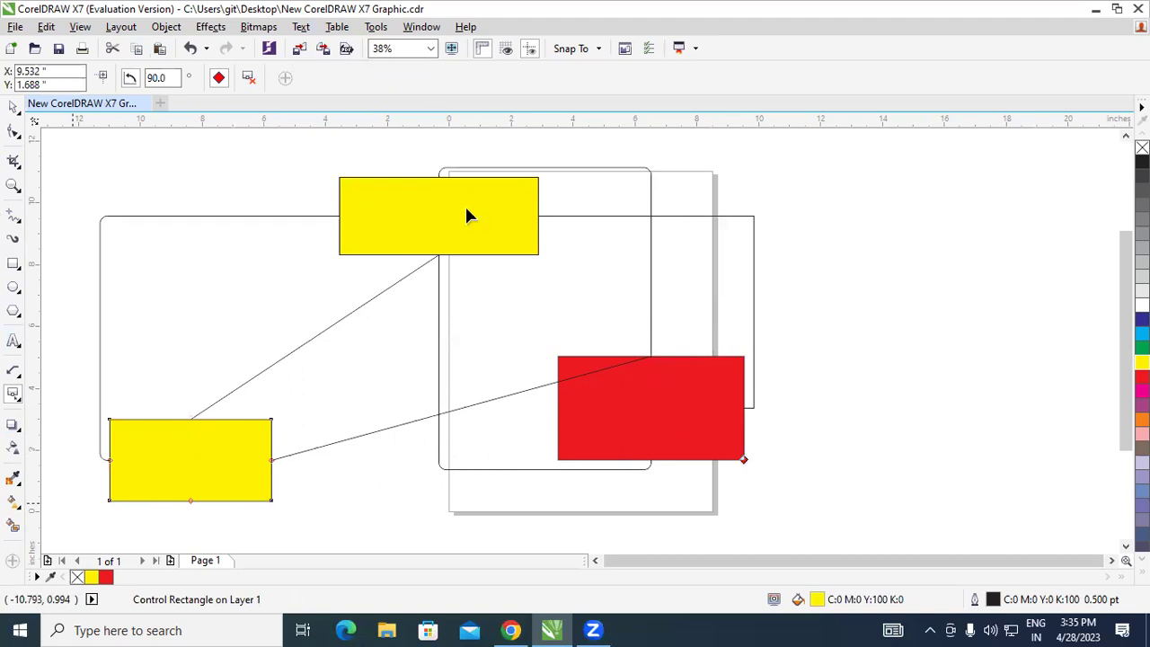
left_click_drag(184, 452, 183, 465)
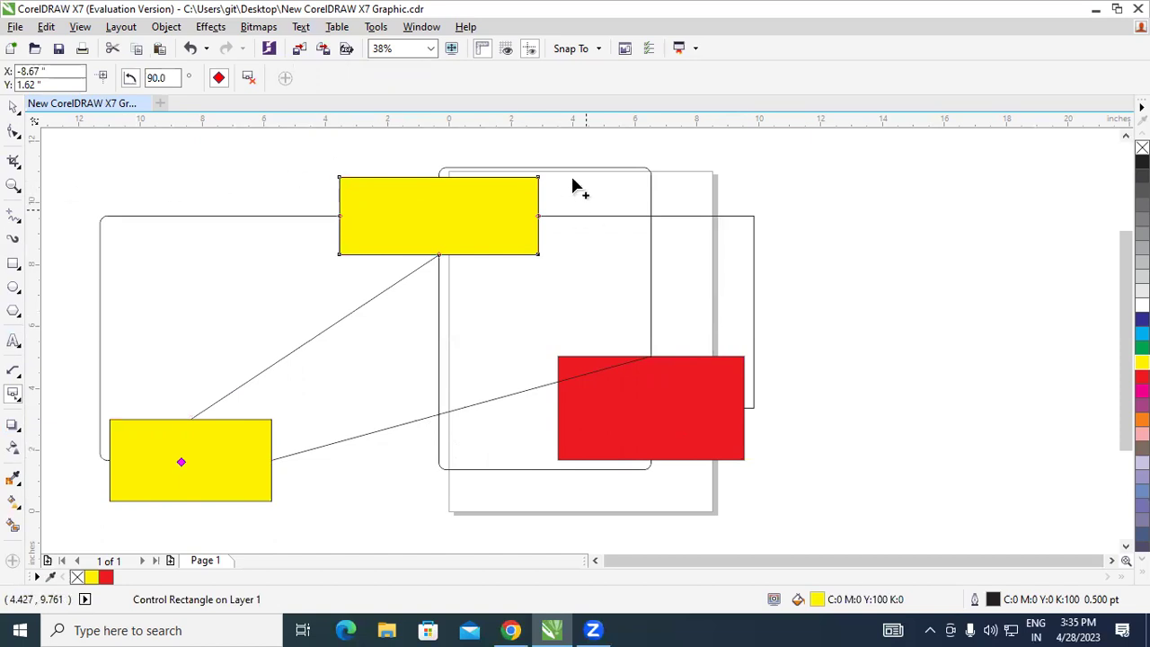
Step: Delete all the rectangles and connectors from the drawing
left_click(12, 106)
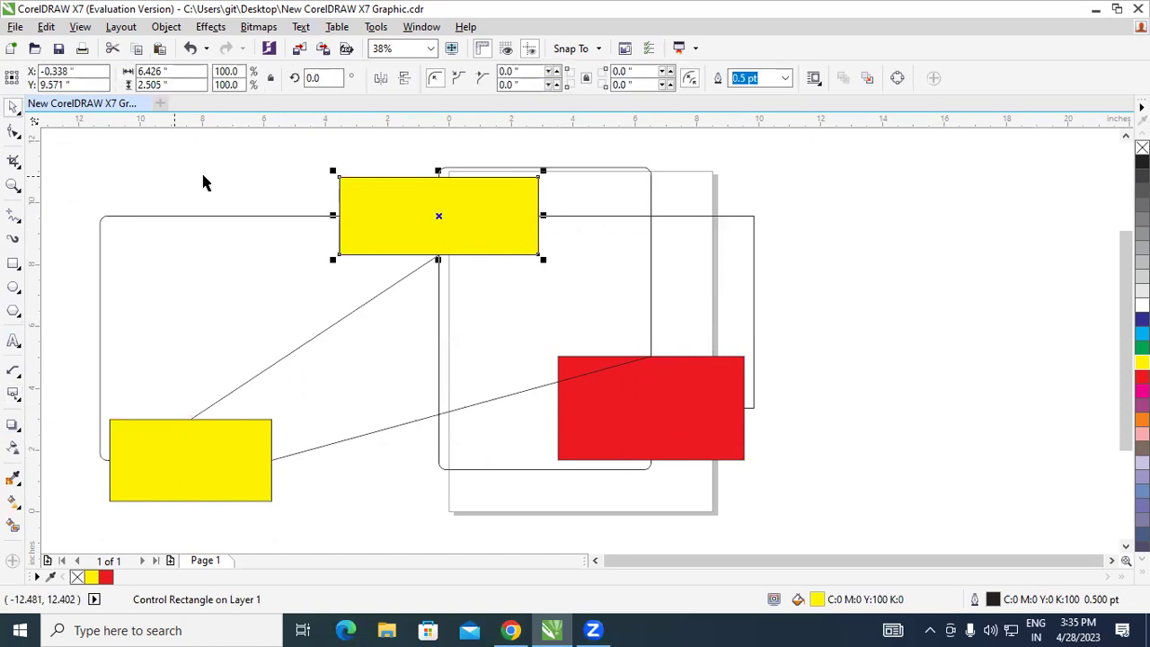
left_click(226, 182)
key("ctrl+a")
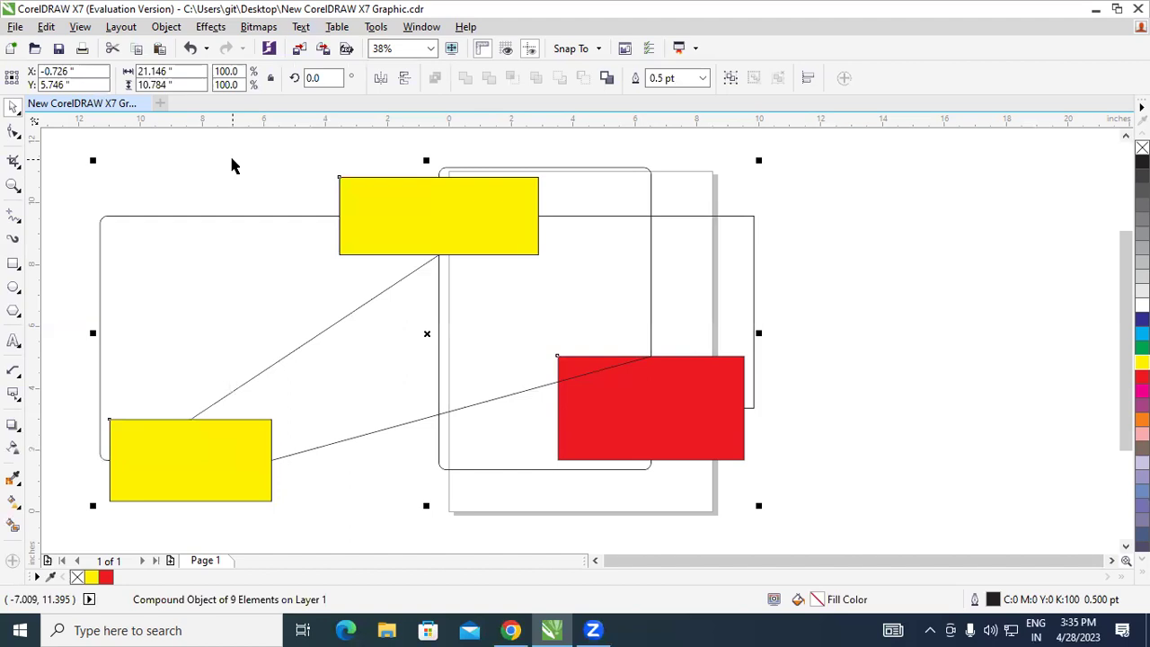
key("Delete")
Step: Draw a yellow-filled circle about 5.4 inches wide left of the page and a red-filled one about 4.5 inches wide in its upper-left corner
left_click(21, 292)
left_click(63, 286)
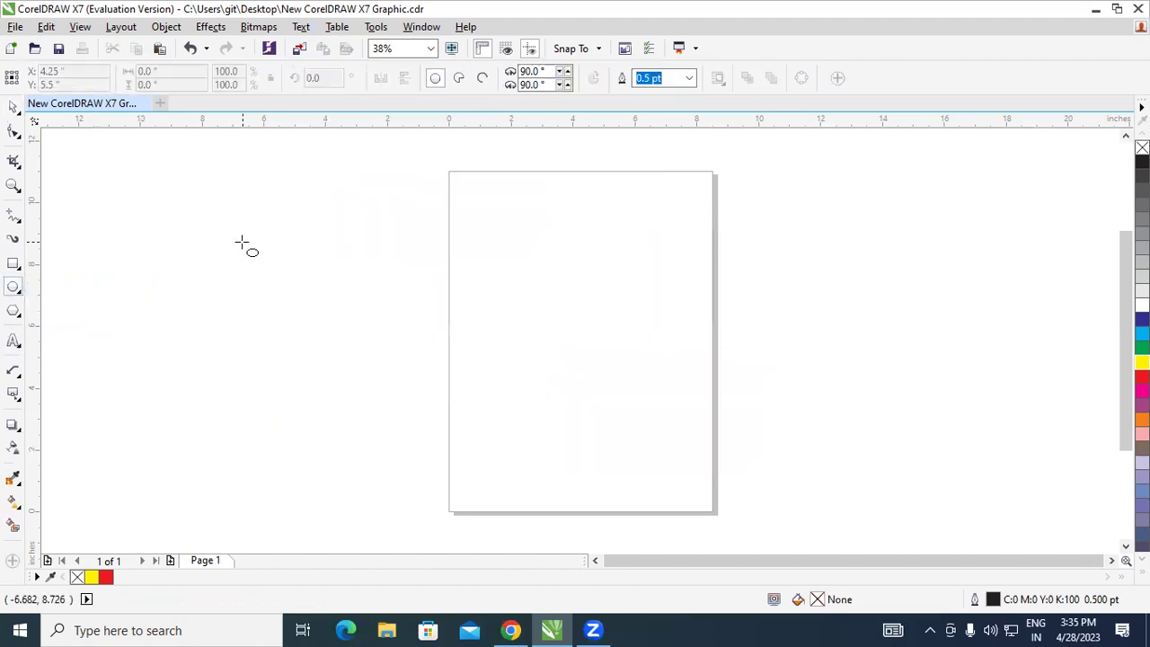
left_click_drag(241, 242, 304, 325)
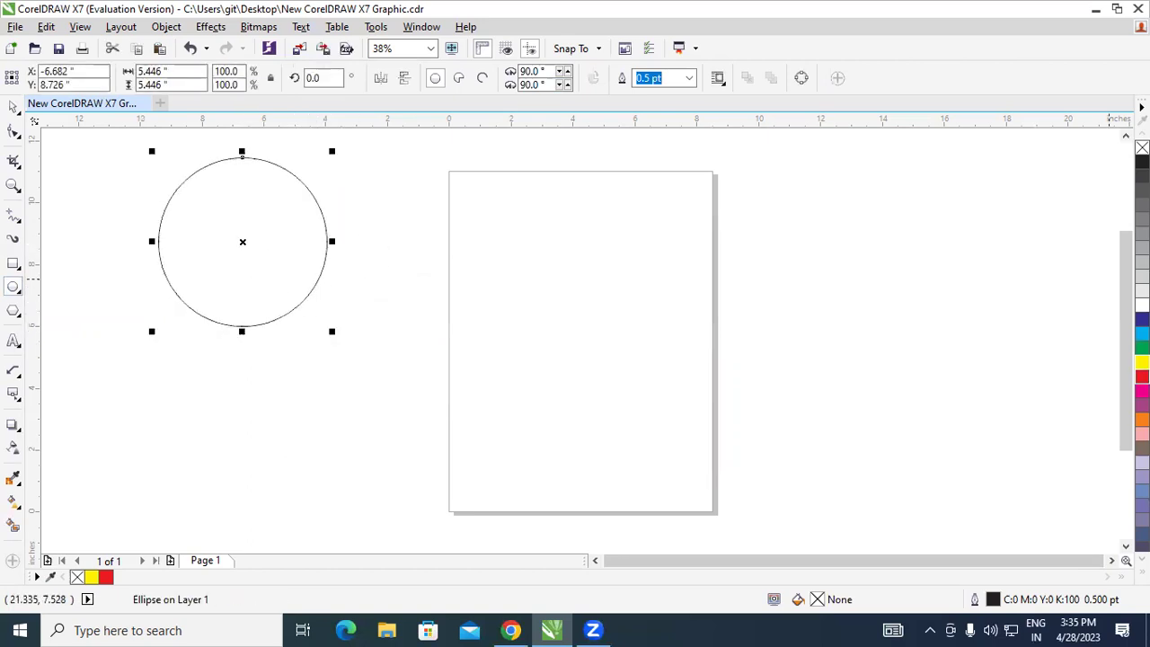
left_click(1141, 362)
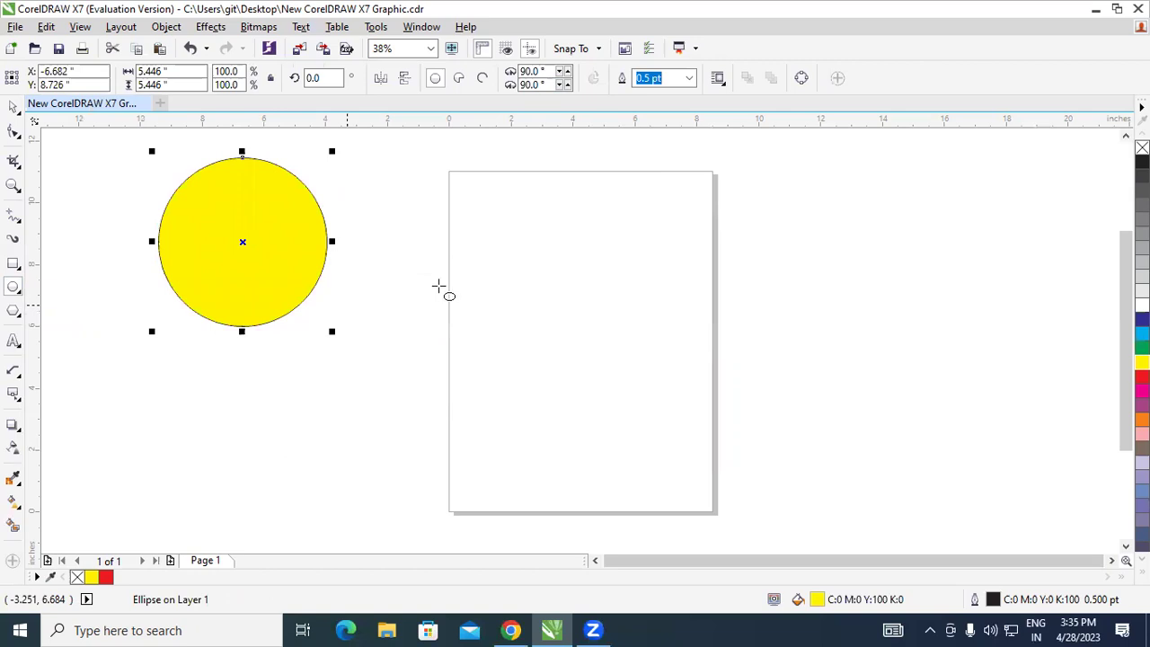
left_click_drag(519, 242, 577, 311)
left_click(1142, 377)
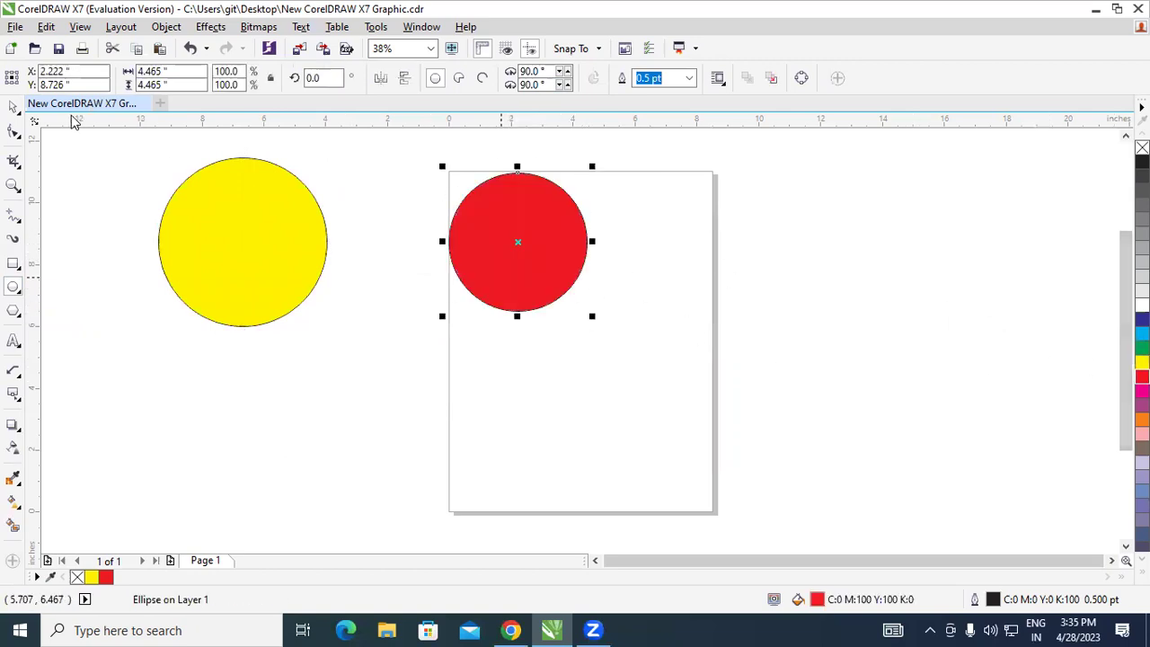
Step: Change the yellow circle's fill to a conical fountain fill from yellow to white
left_click(13, 106)
left_click(236, 243)
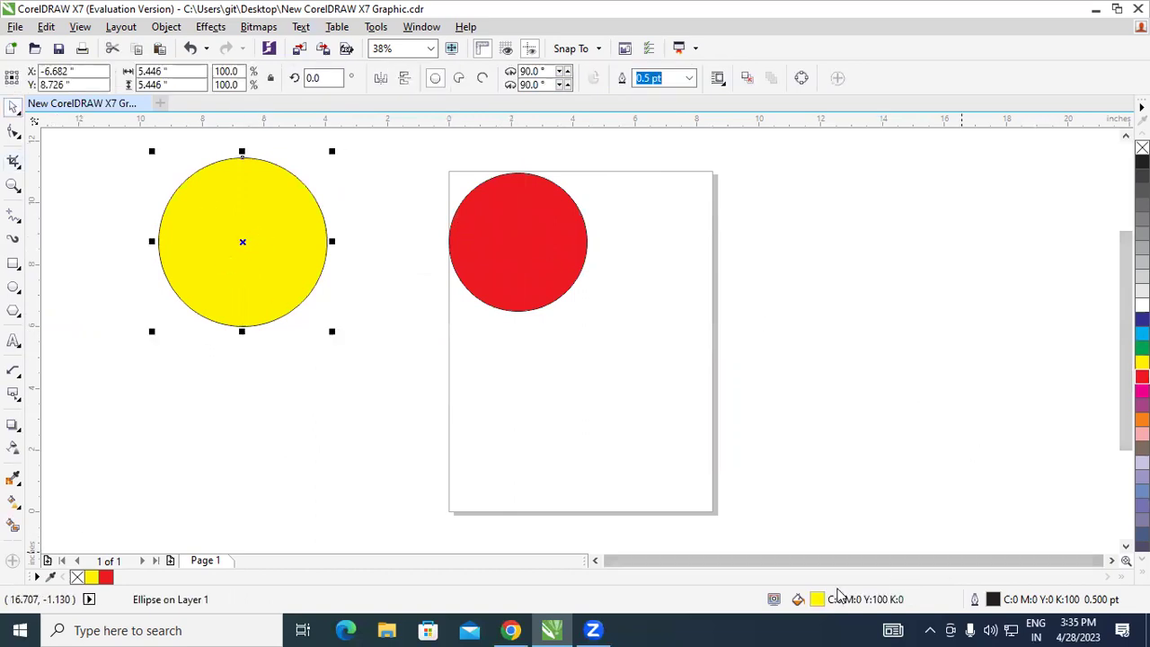
key("shift+F11")
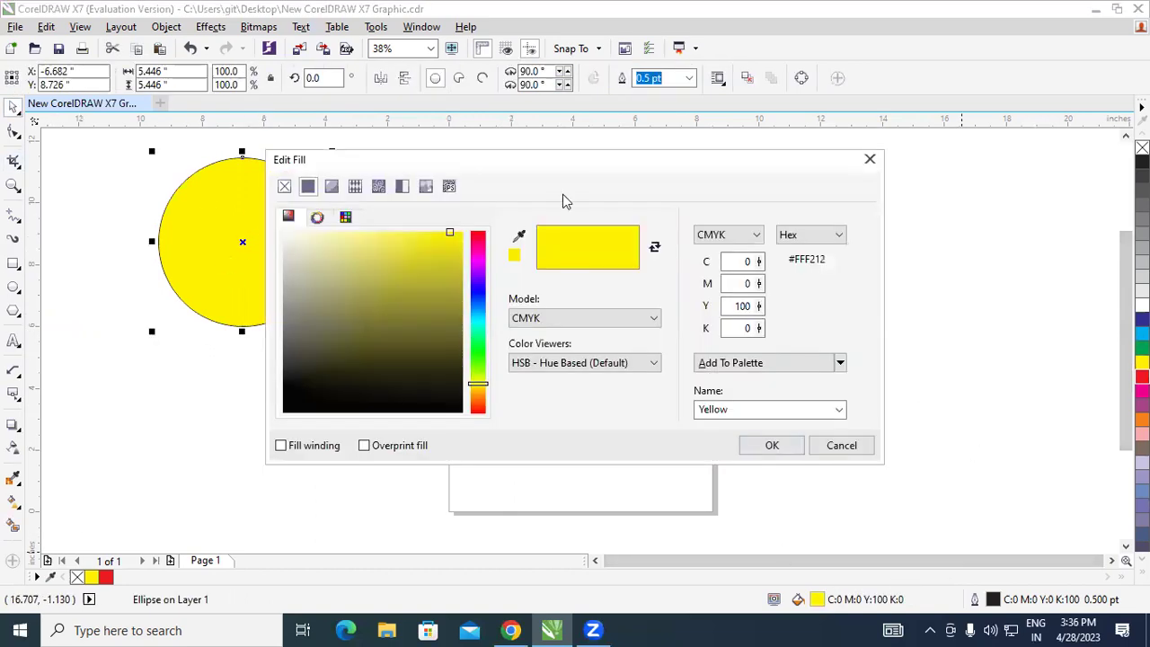
left_click_drag(577, 158, 817, 119)
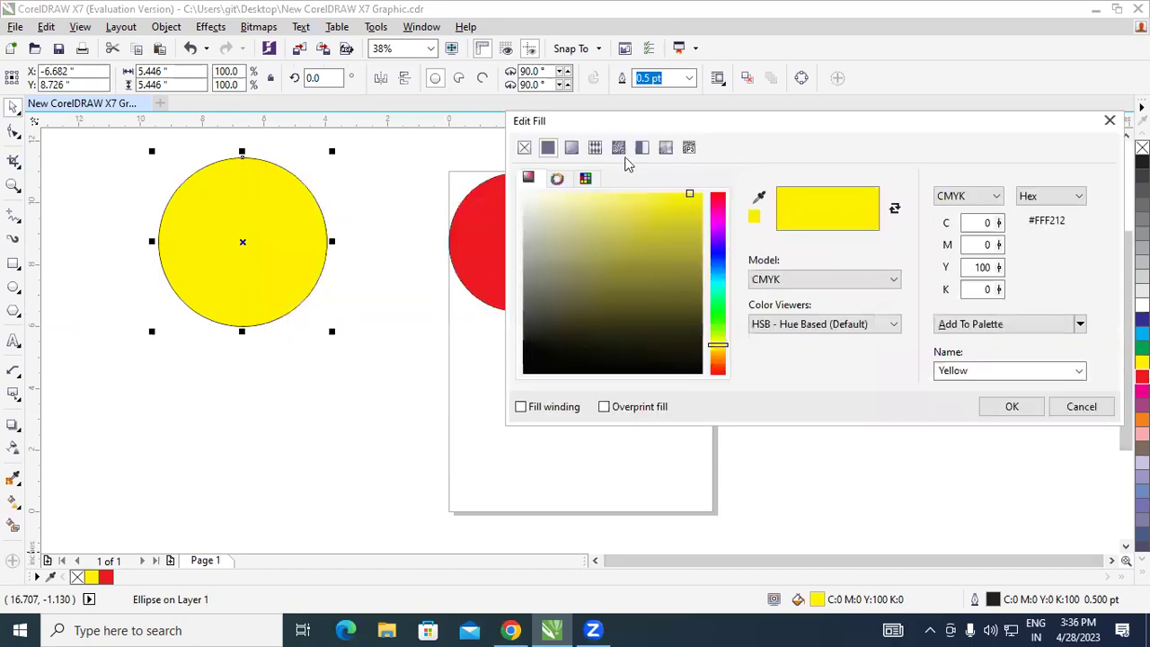
left_click(572, 150)
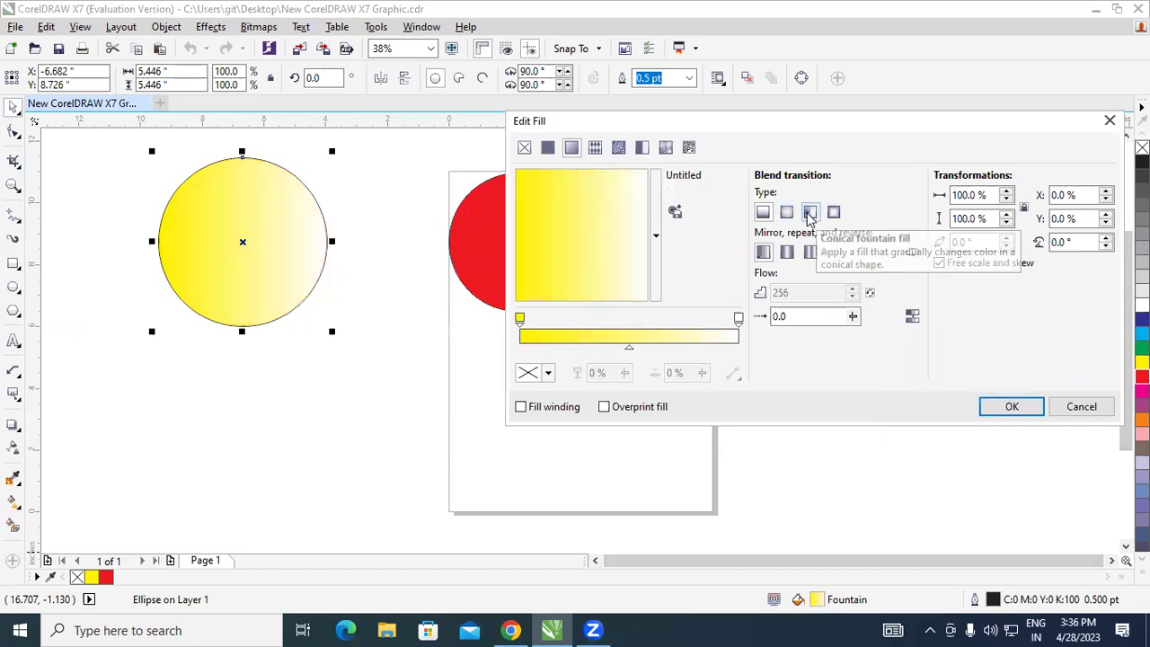
left_click(809, 213)
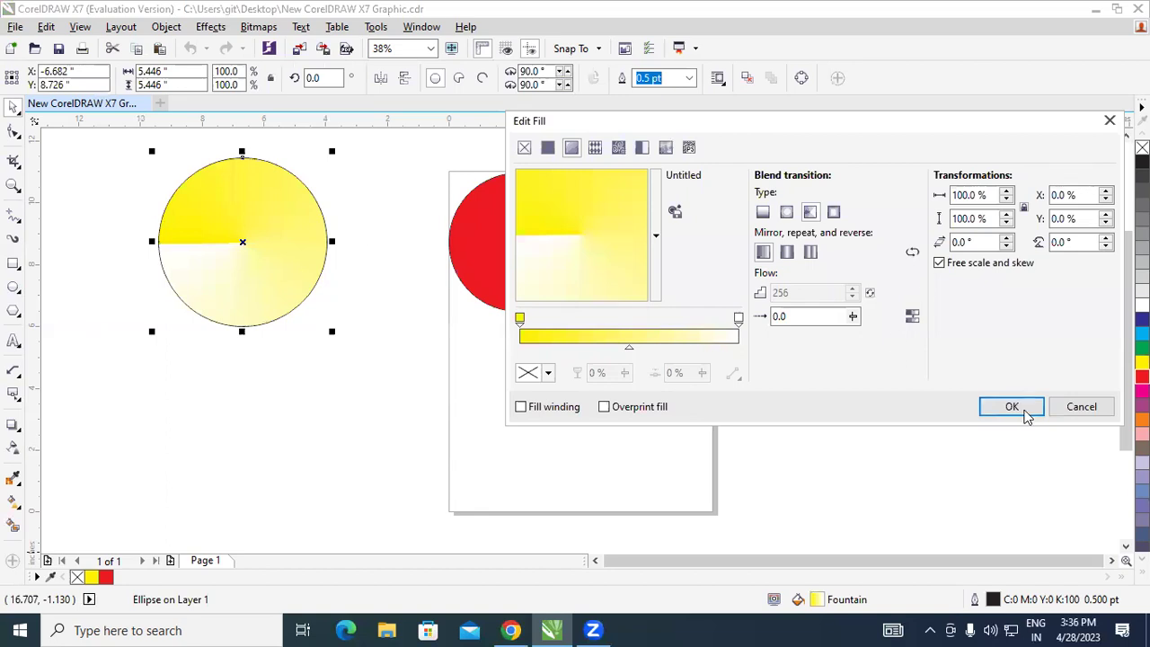
left_click(1019, 411)
Step: Apply a conical fountain fill from red to white to the red circle
left_click(510, 226)
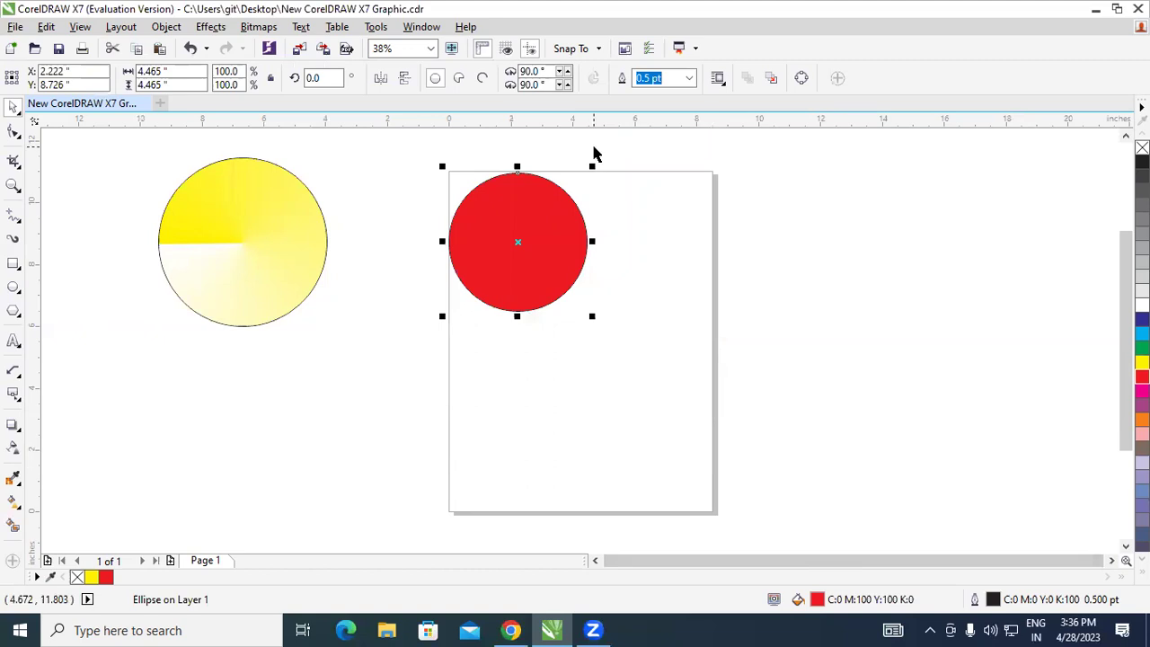
double_click(816, 595)
left_click(571, 148)
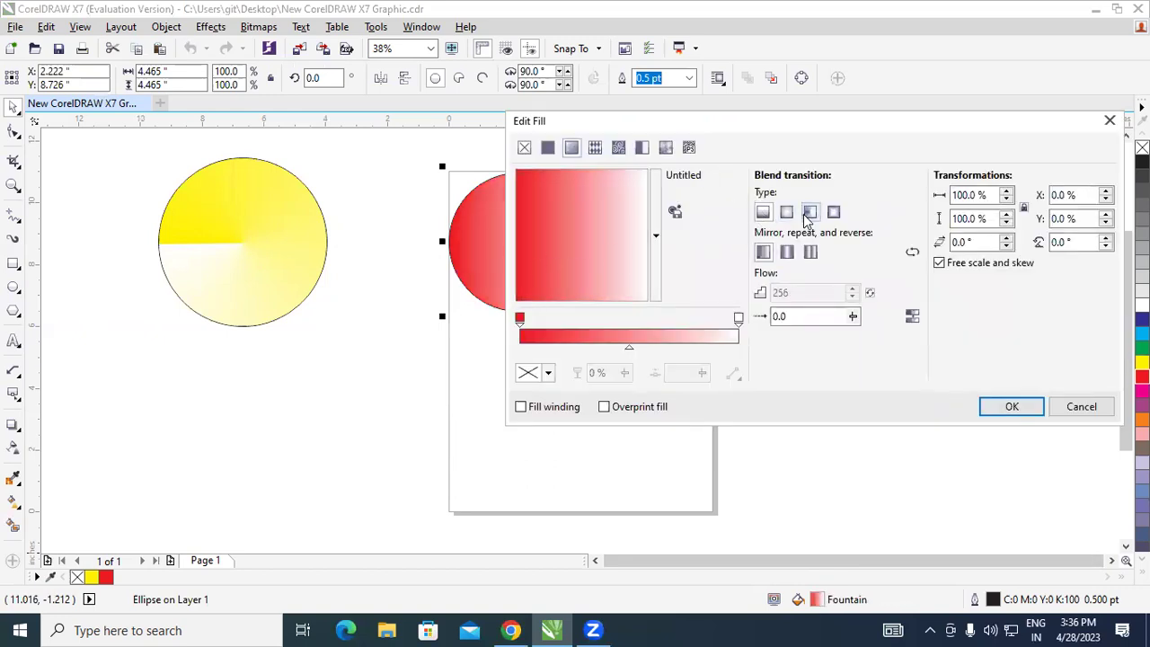
left_click(809, 212)
left_click(1009, 405)
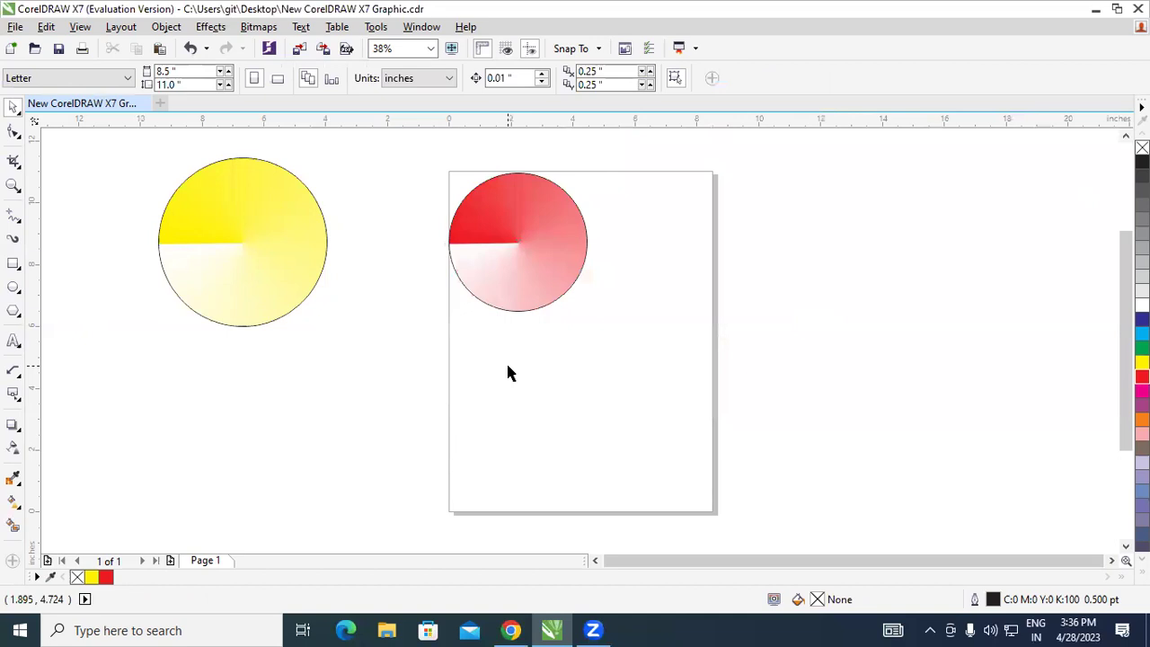
left_click(264, 224)
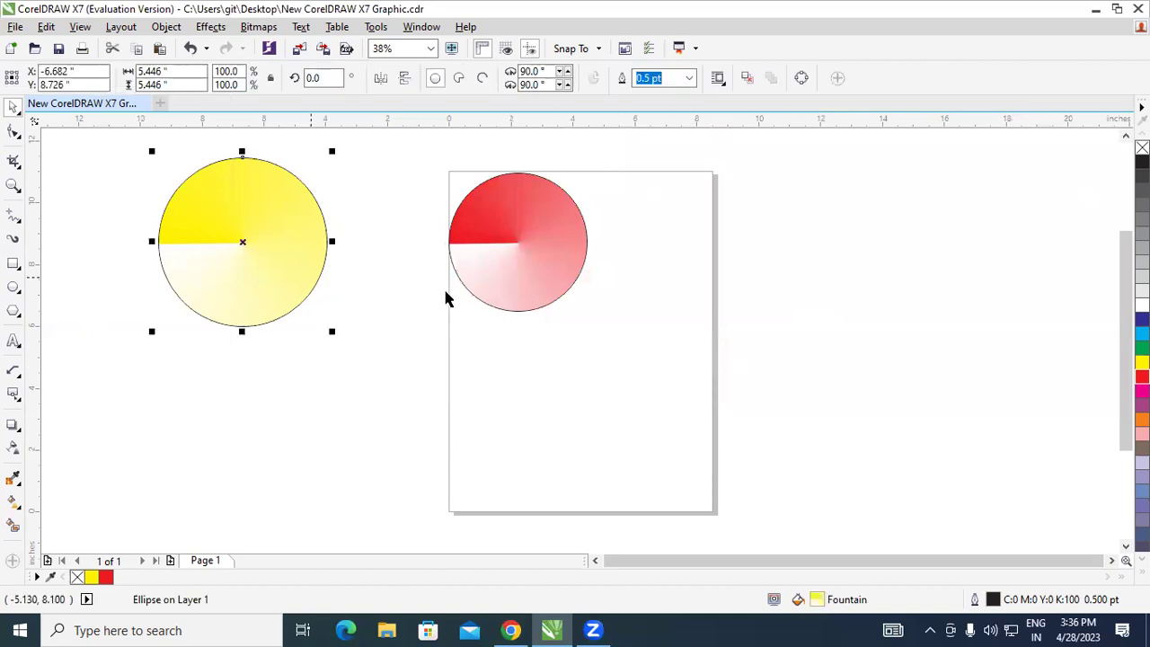
left_click(392, 321)
left_click(250, 247)
left_click(469, 341)
left_click(269, 255)
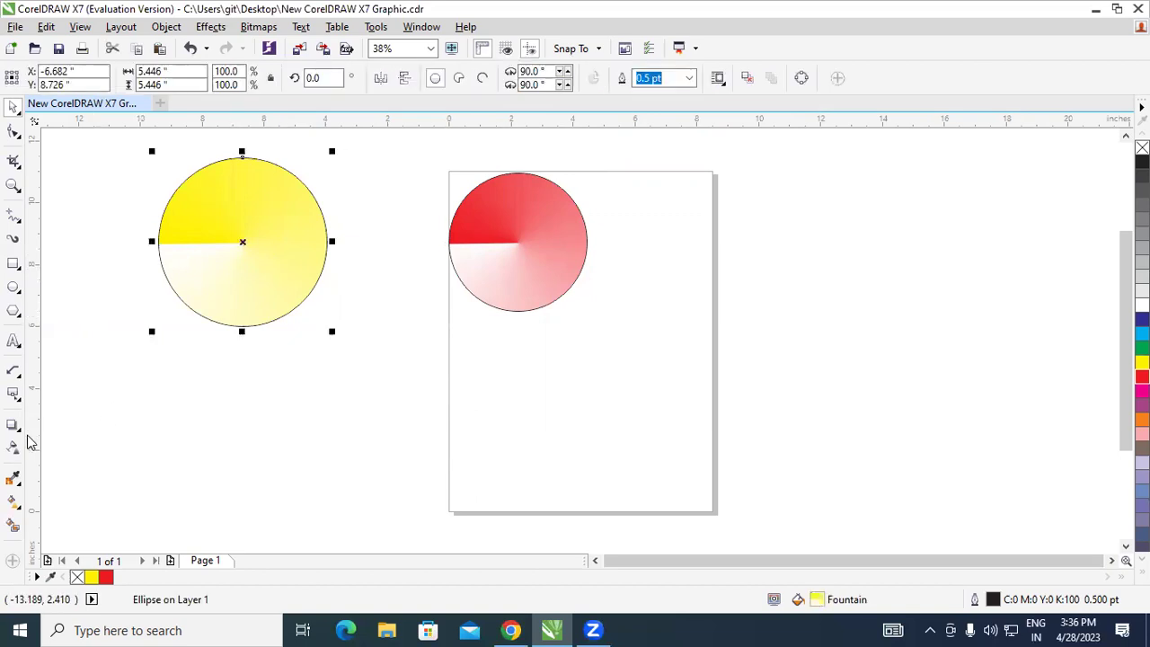
left_click(18, 397)
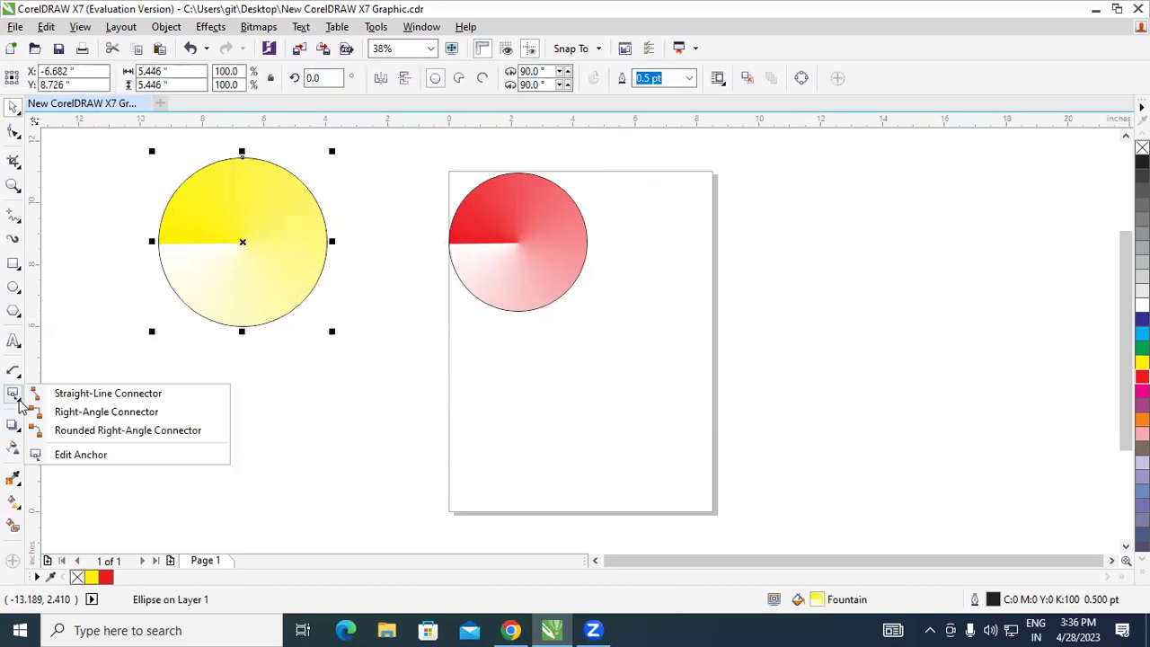
left_click(85, 452)
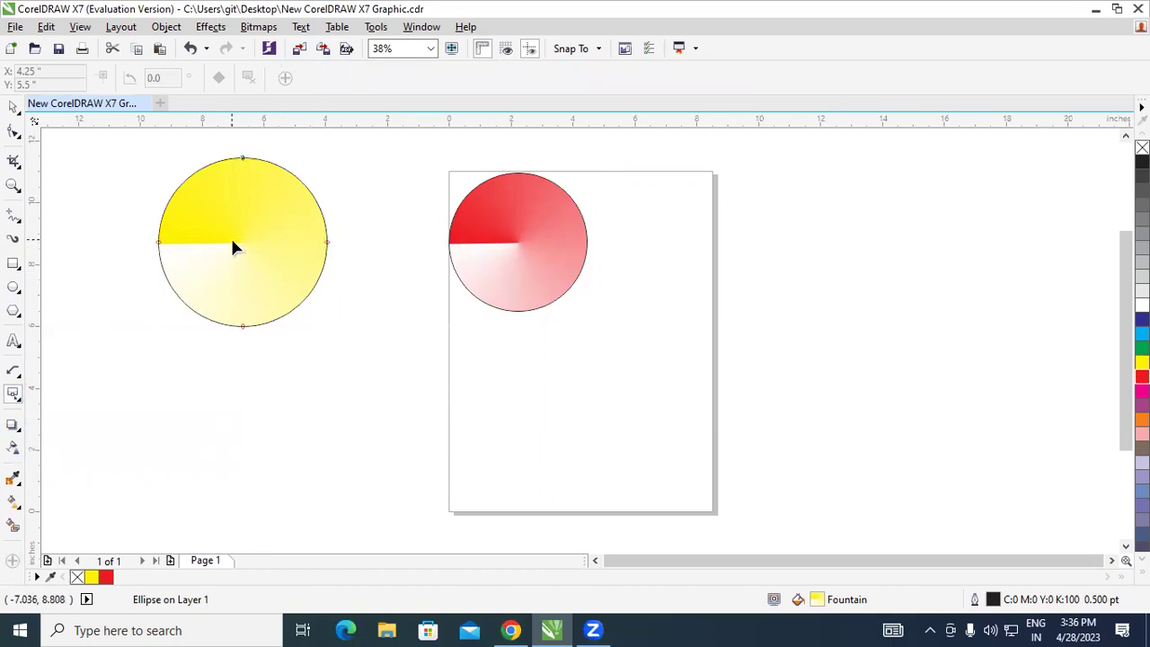
left_click(14, 106)
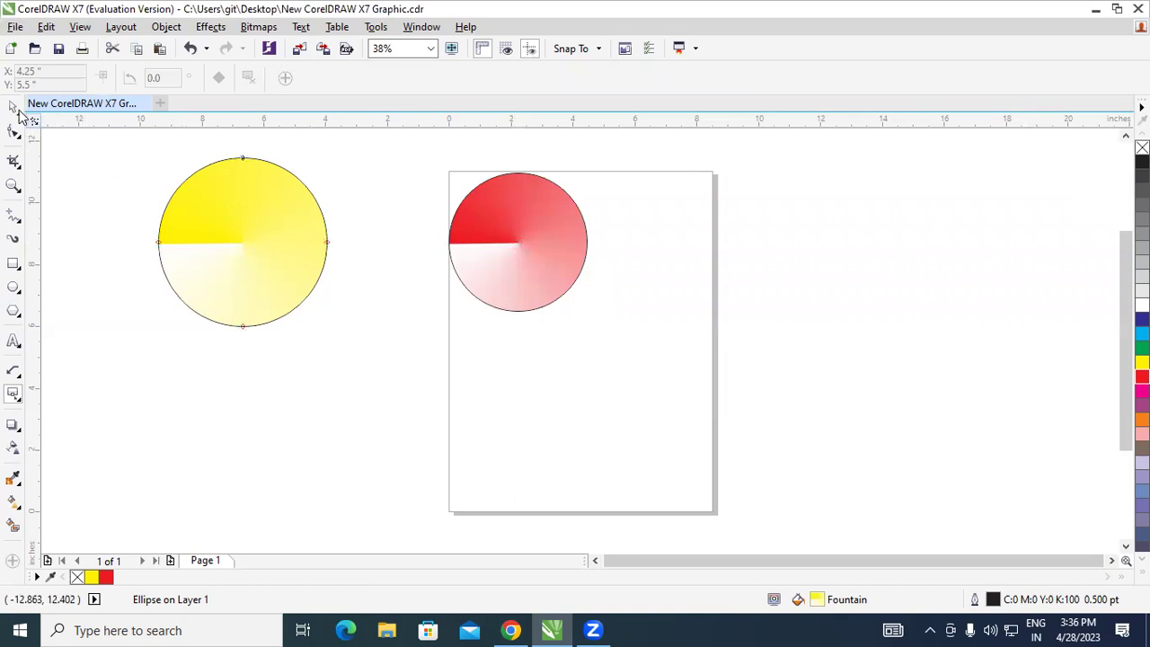
Step: Try the elliptical and rectangular fountain fill types on the yellow circle, then restore the conical type
left_click(236, 236)
left_click(240, 243)
left_click(516, 338)
left_click(247, 249)
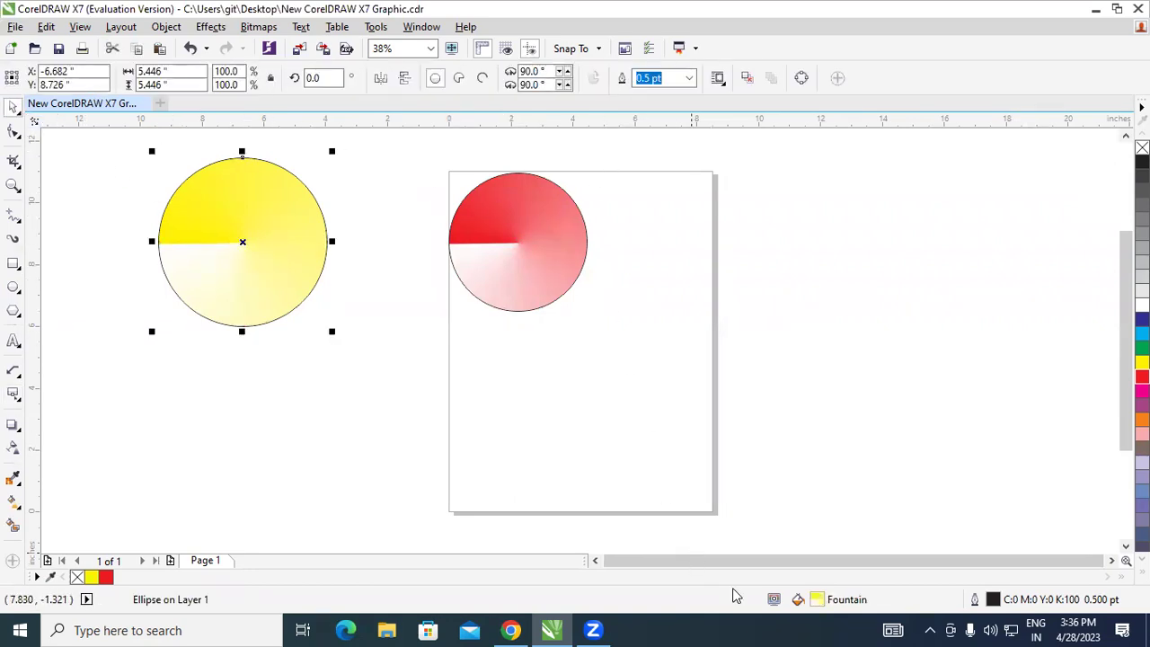
key("F11")
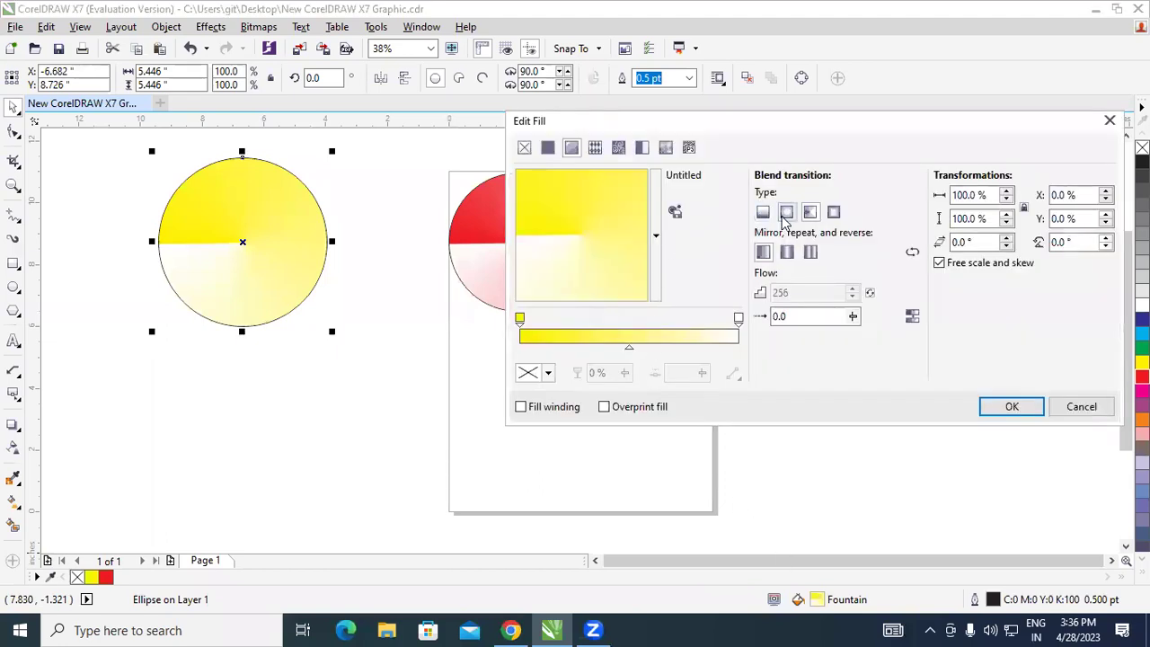
left_click(786, 214)
left_click(833, 213)
left_click(810, 214)
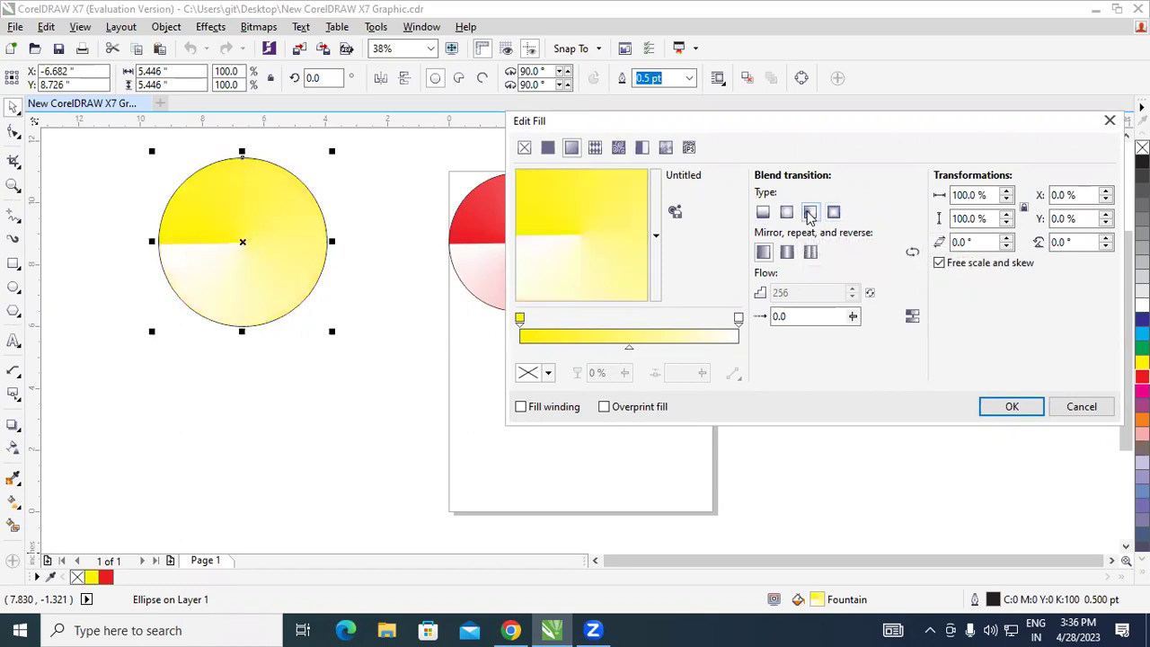
left_click(1016, 408)
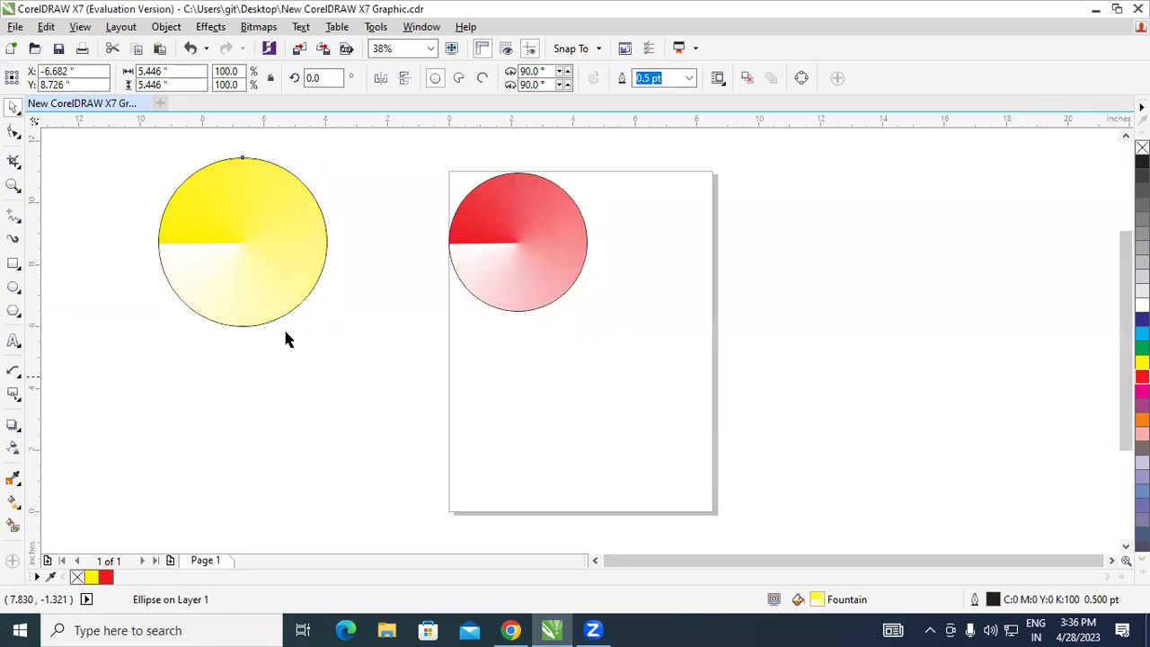
Step: Add a centre anchor point to the yellow circle and to the red circle with the Edit Anchor tool
left_click(14, 371)
mouse_move(15, 399)
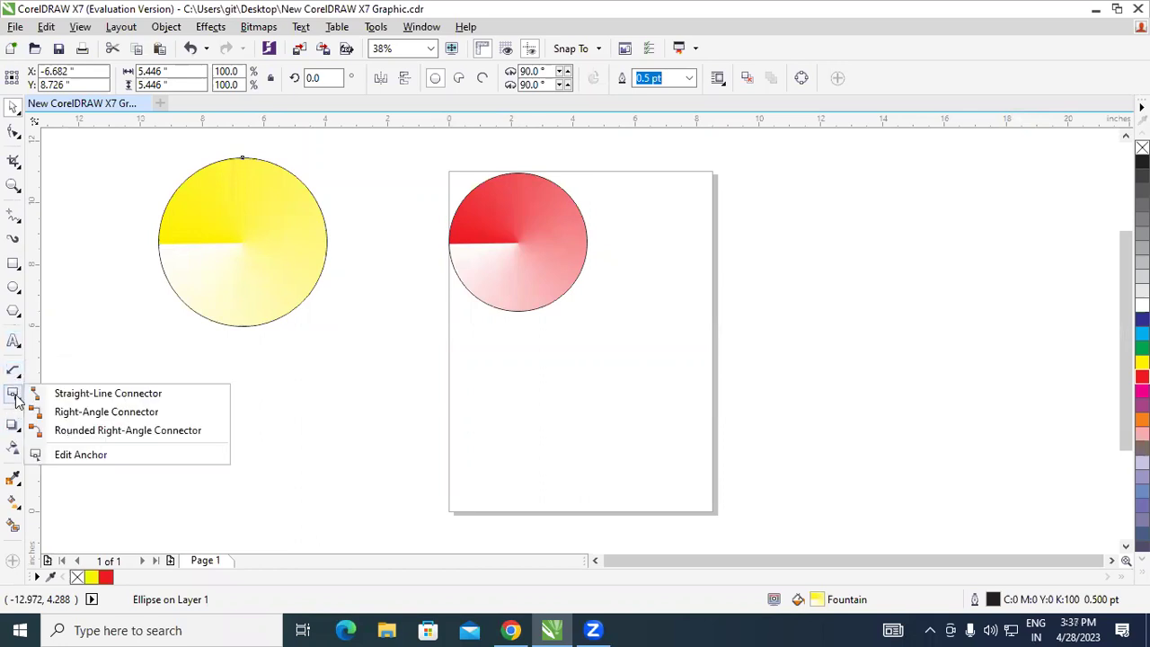
left_click(80, 454)
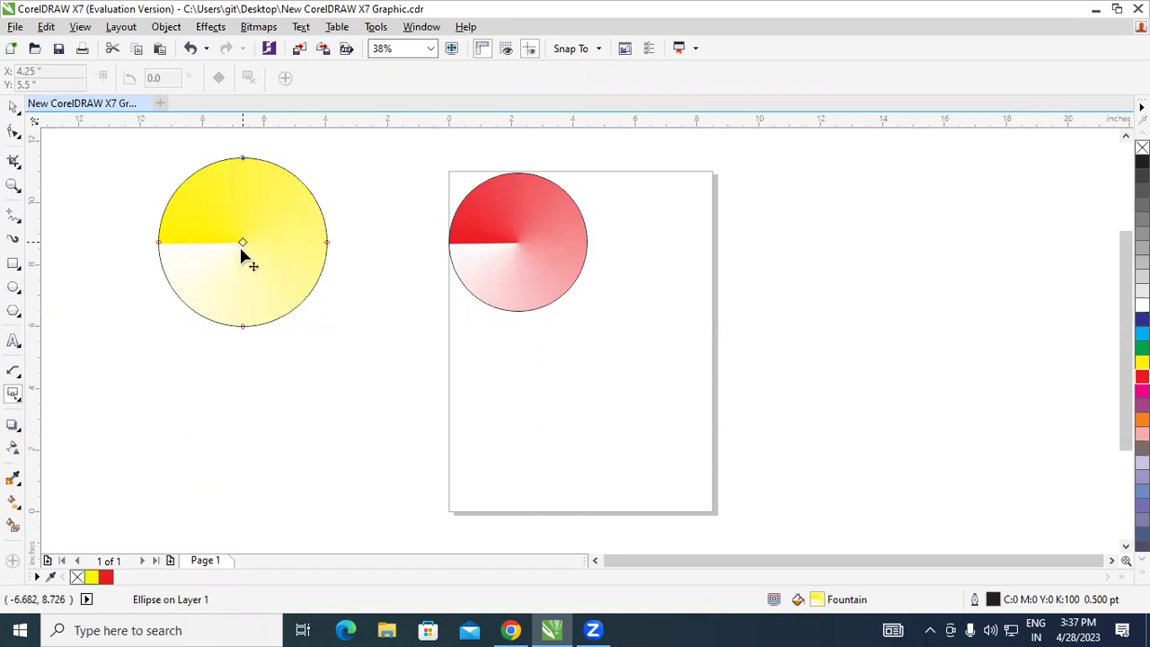
left_click(520, 252)
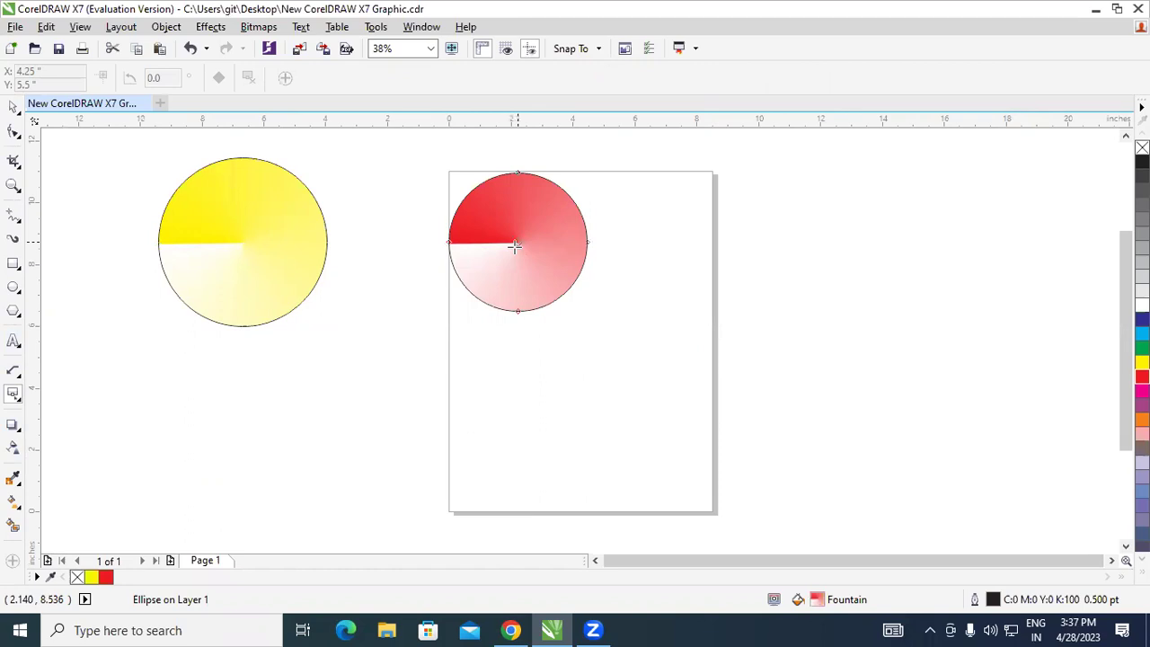
Step: Try to join the centres of the yellow and red circles with a straight-line connector
left_click(19, 401)
left_click(108, 393)
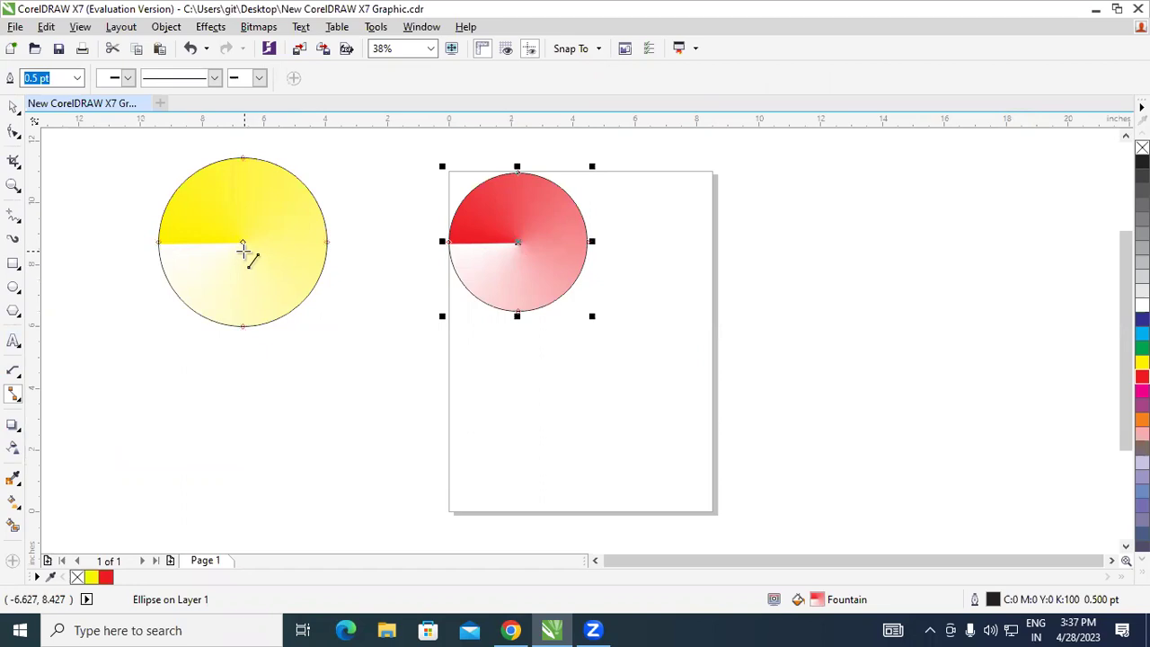
mouse_move(244, 245)
left_mouse_down()
mouse_move(526, 248)
mouse_move(516, 244)
mouse_move(519, 274)
mouse_move(518, 243)
mouse_move(495, 281)
mouse_move(518, 232)
mouse_move(525, 268)
mouse_move(518, 240)
mouse_move(411, 344)
mouse_move(521, 241)
mouse_move(223, 214)
left_mouse_up()
left_click(517, 242)
left_click(517, 241)
left_click(521, 241)
left_click_drag(276, 262, 3, 397)
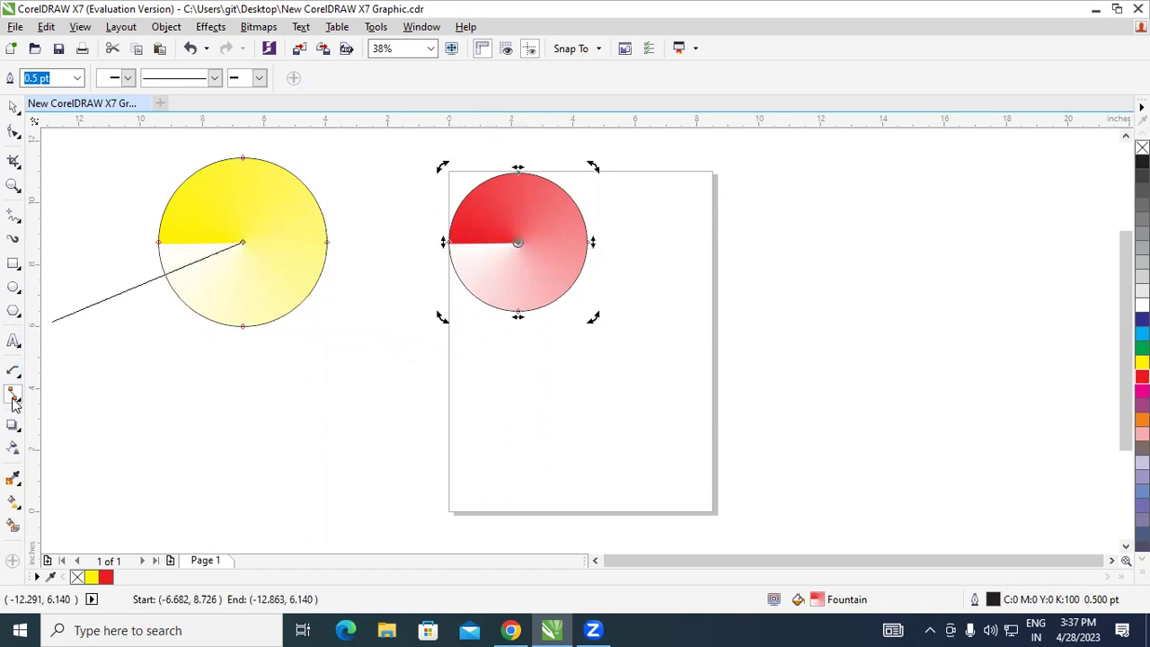
Step: Try to join the yellow circle's centre to the red circle with a rounded right-angle connector
left_click(13, 399)
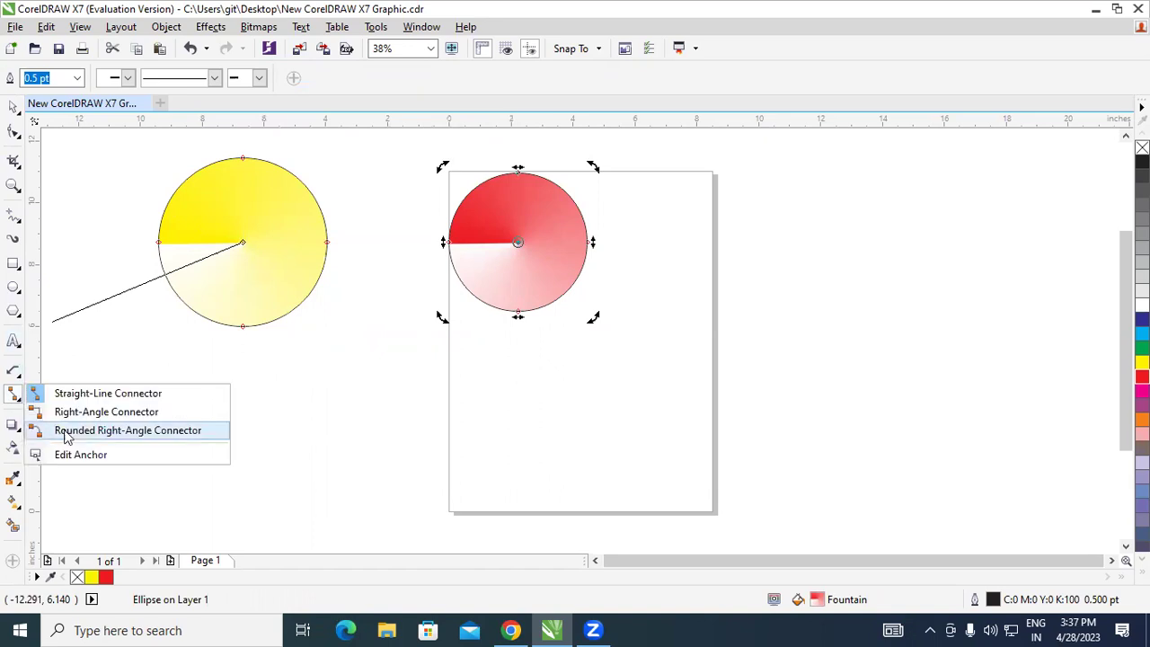
left_click(86, 431)
left_click_drag(245, 241, 516, 314)
left_click(518, 242)
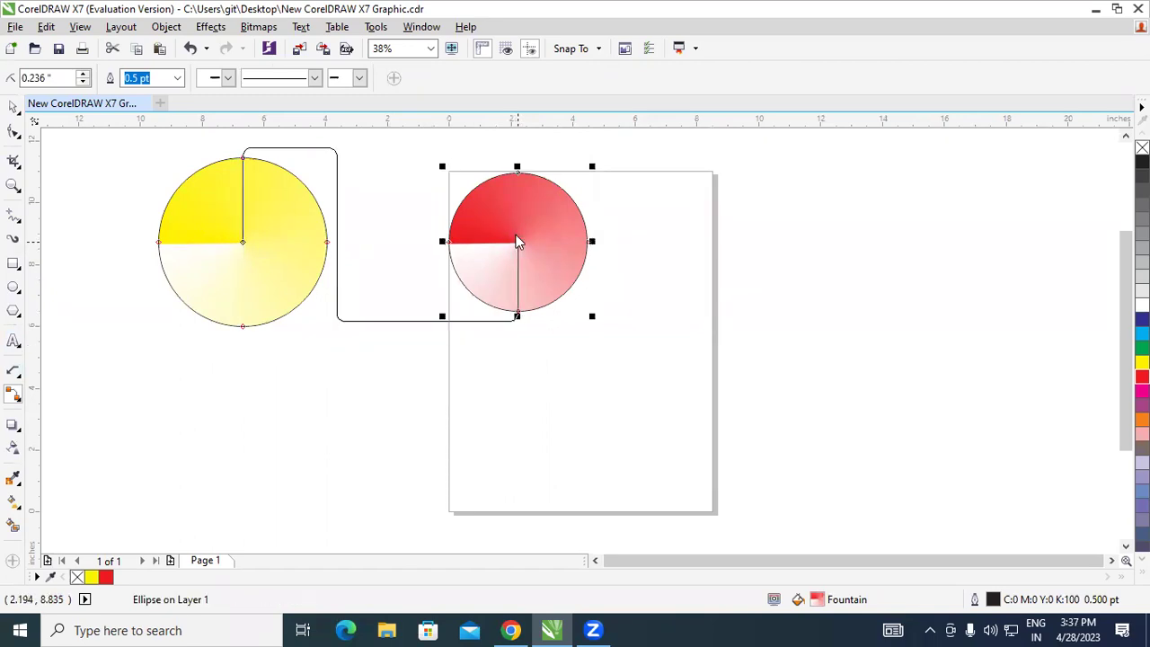
left_click(517, 241)
left_click_drag(516, 239, 20, 97)
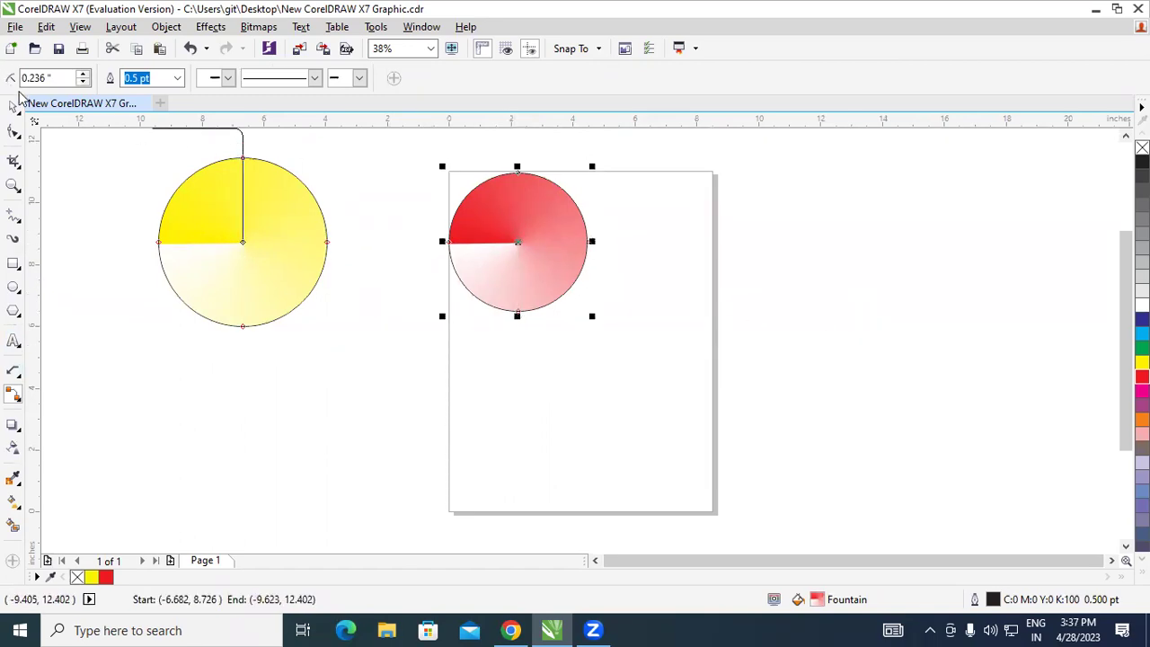
Step: Move the red circle down and right, to about the middle of the page
left_click(13, 106)
left_click(557, 339)
left_click_drag(557, 270, 602, 377)
left_click(593, 377)
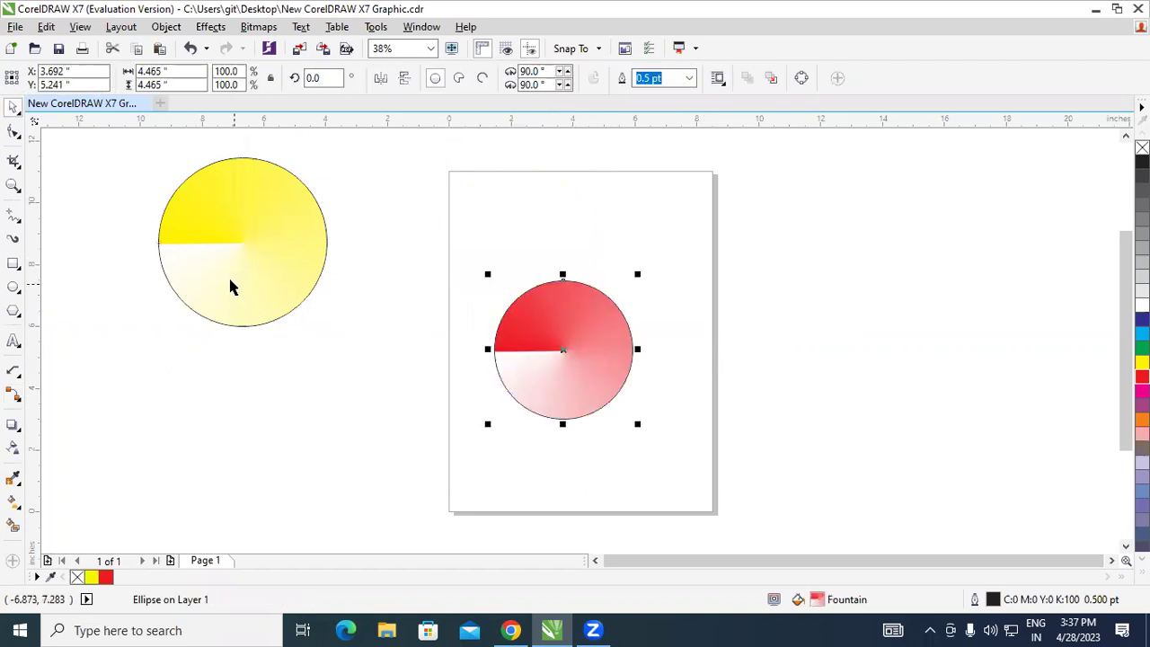
left_click(240, 263)
left_click(582, 359)
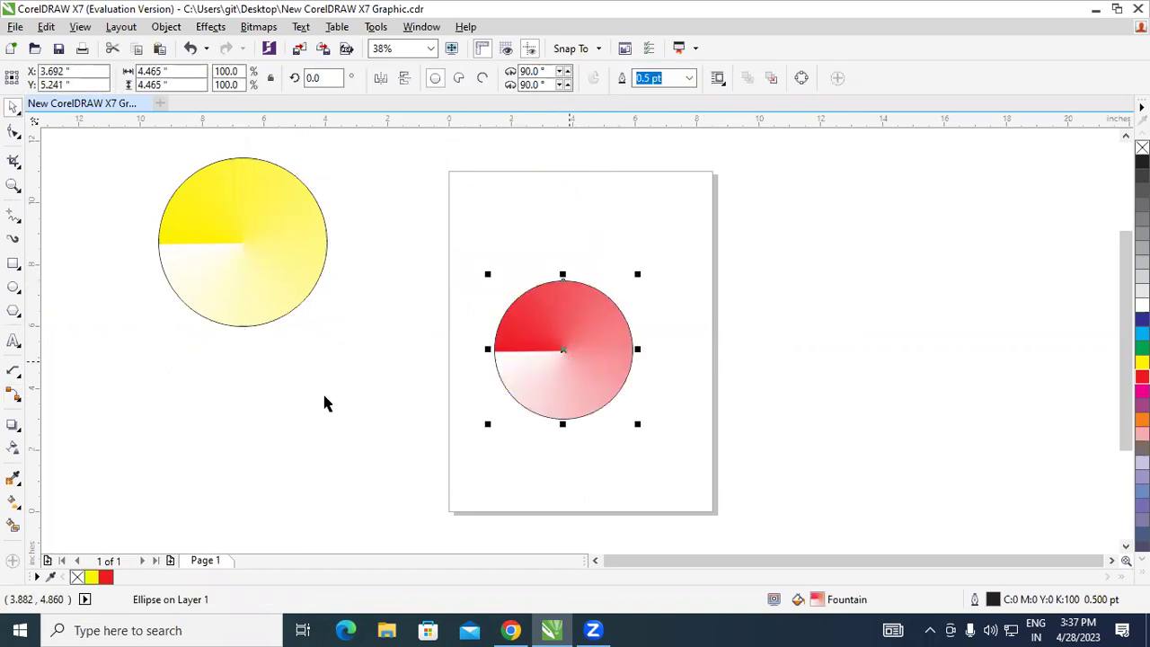
Step: Join the centre anchors of the yellow and red circles with a straight-line connector
left_click(13, 395)
left_click(99, 458)
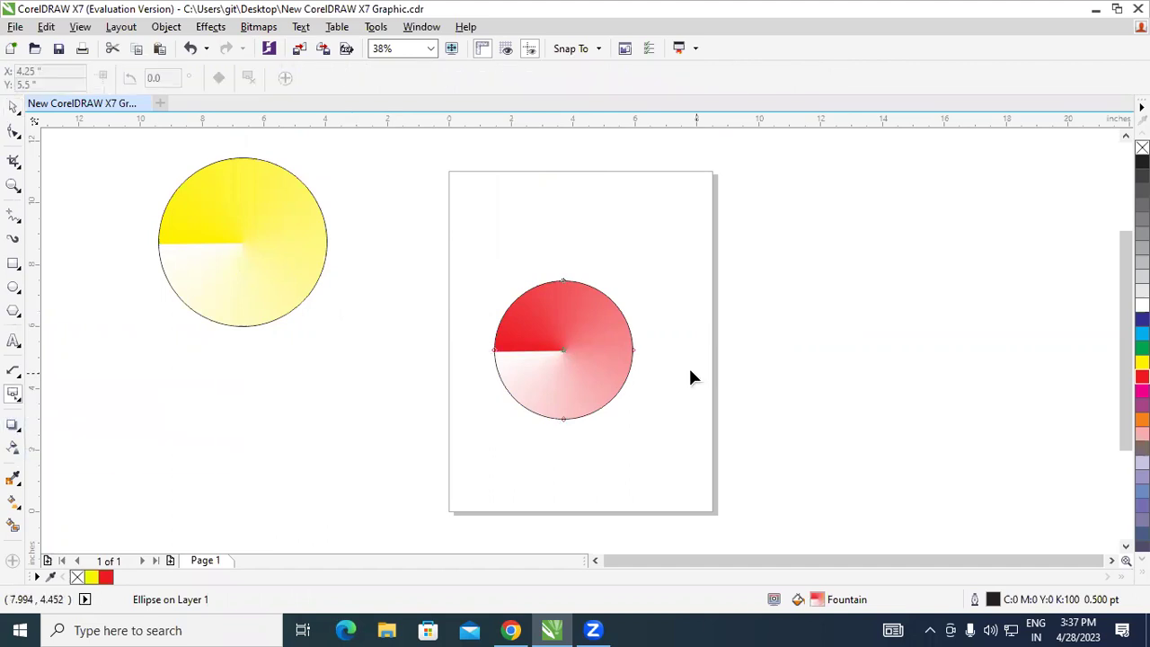
left_click(243, 247)
left_click(16, 398)
left_click(123, 393)
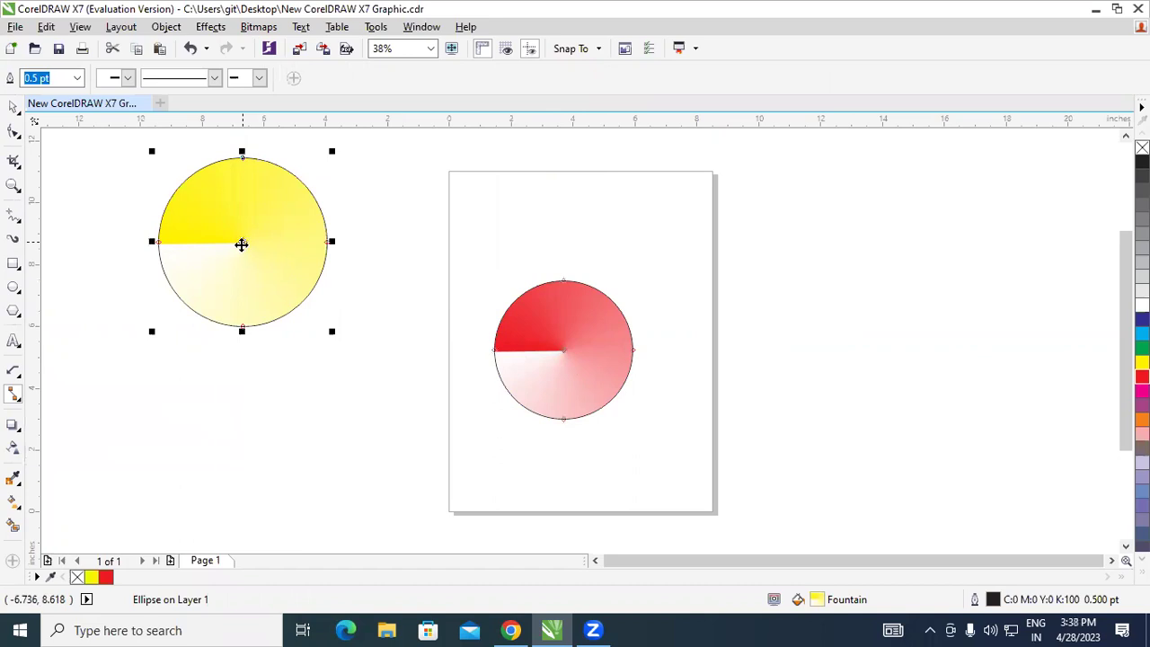
left_click(242, 240)
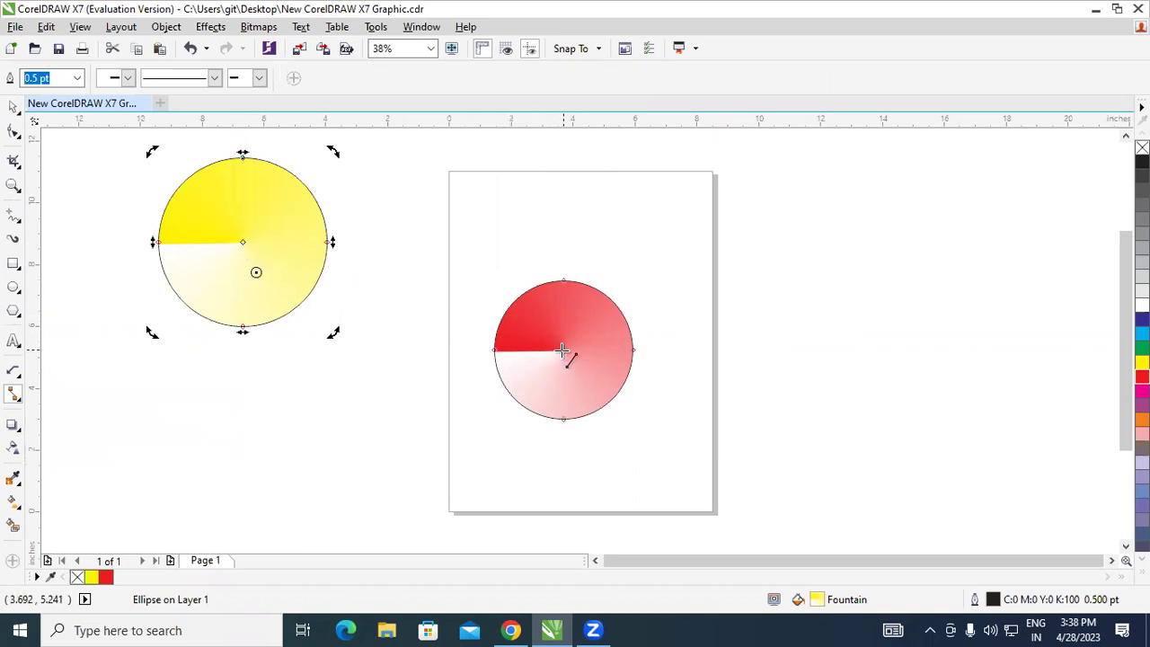
left_click(526, 333)
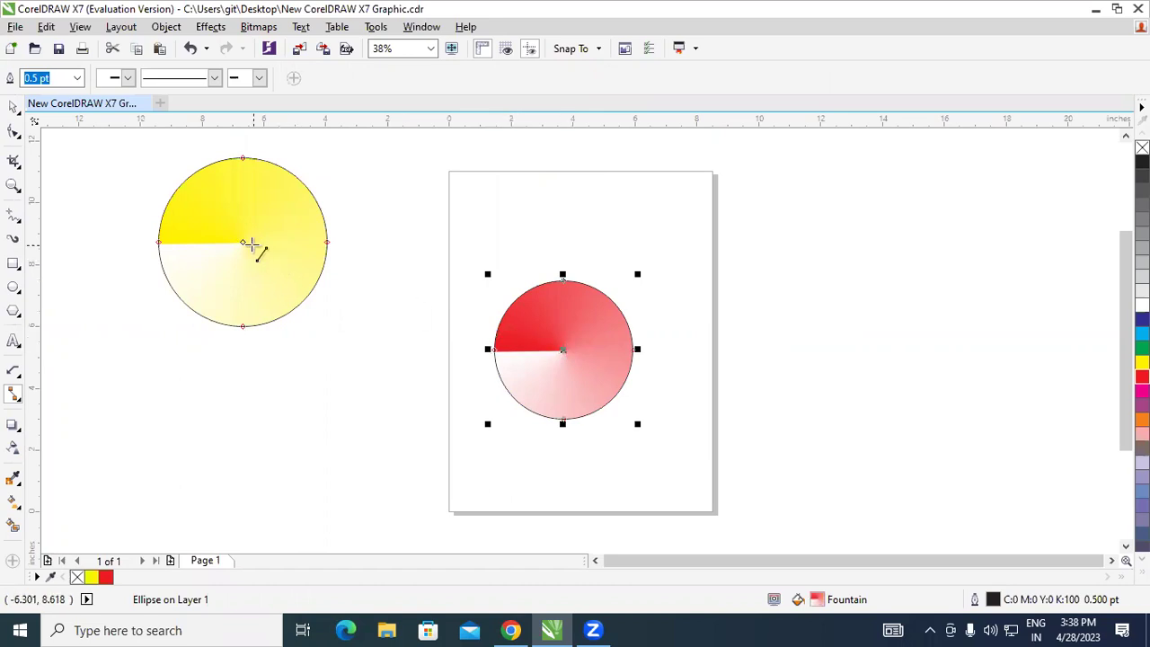
mouse_move(243, 240)
left_mouse_down()
mouse_move(608, 367)
mouse_move(562, 350)
mouse_move(755, 284)
mouse_move(564, 350)
left_mouse_up()
left_click(562, 347)
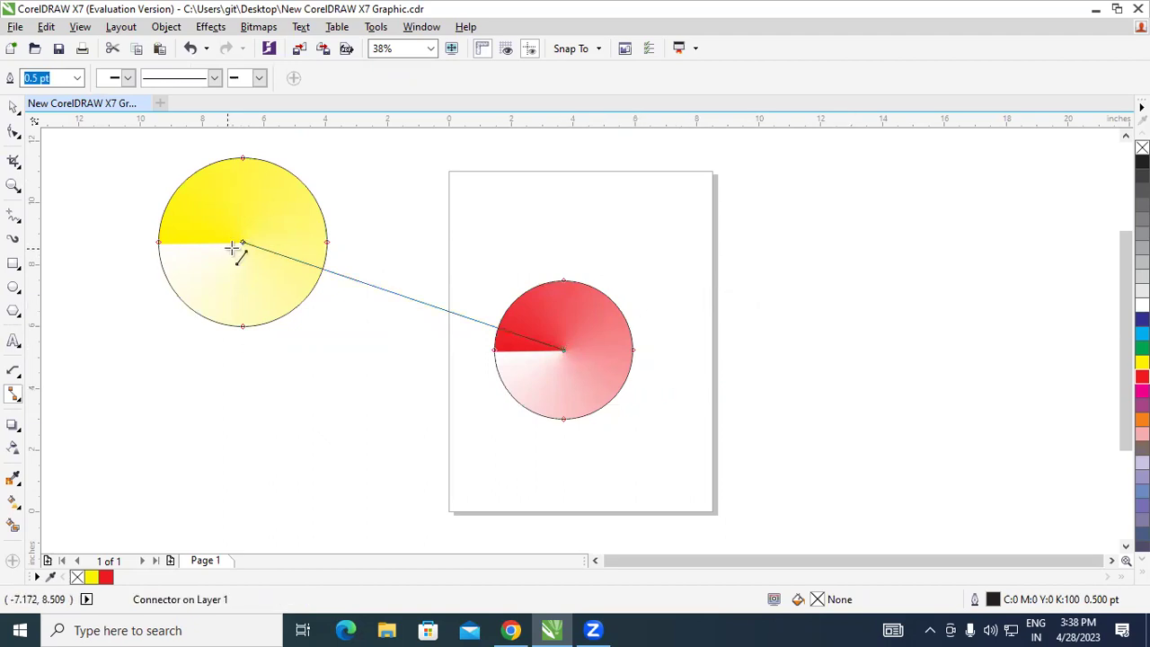
Step: Move the two connected circles around repeatedly, leaving the red one partly overlapping the yellow one on the page
key("space")
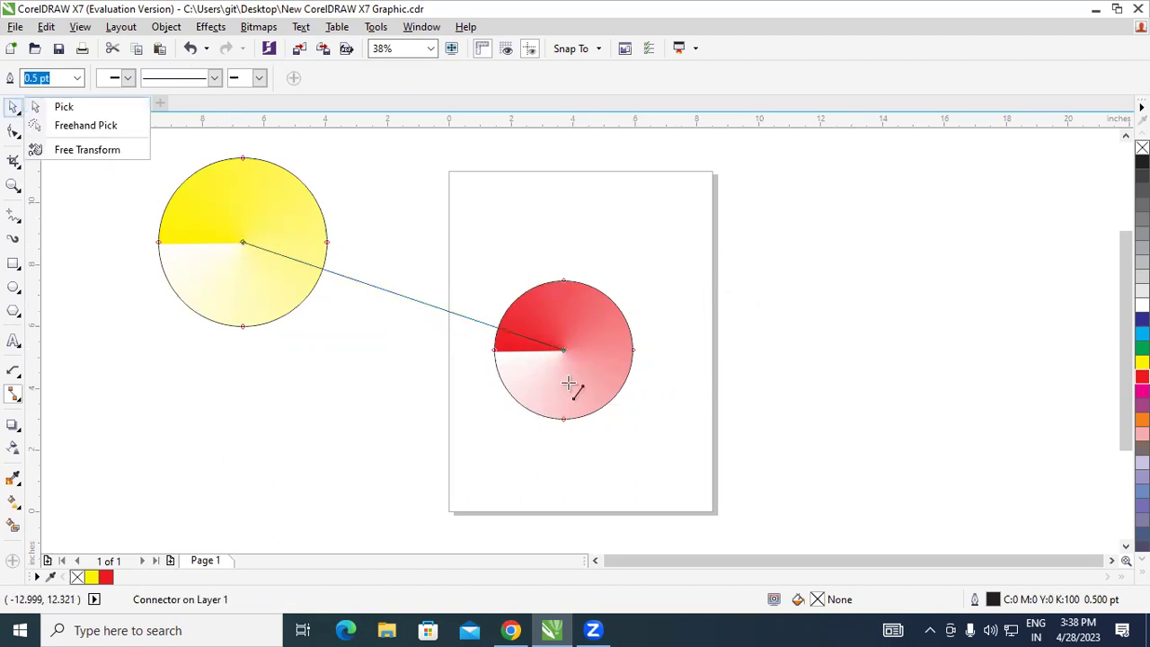
key("Escape")
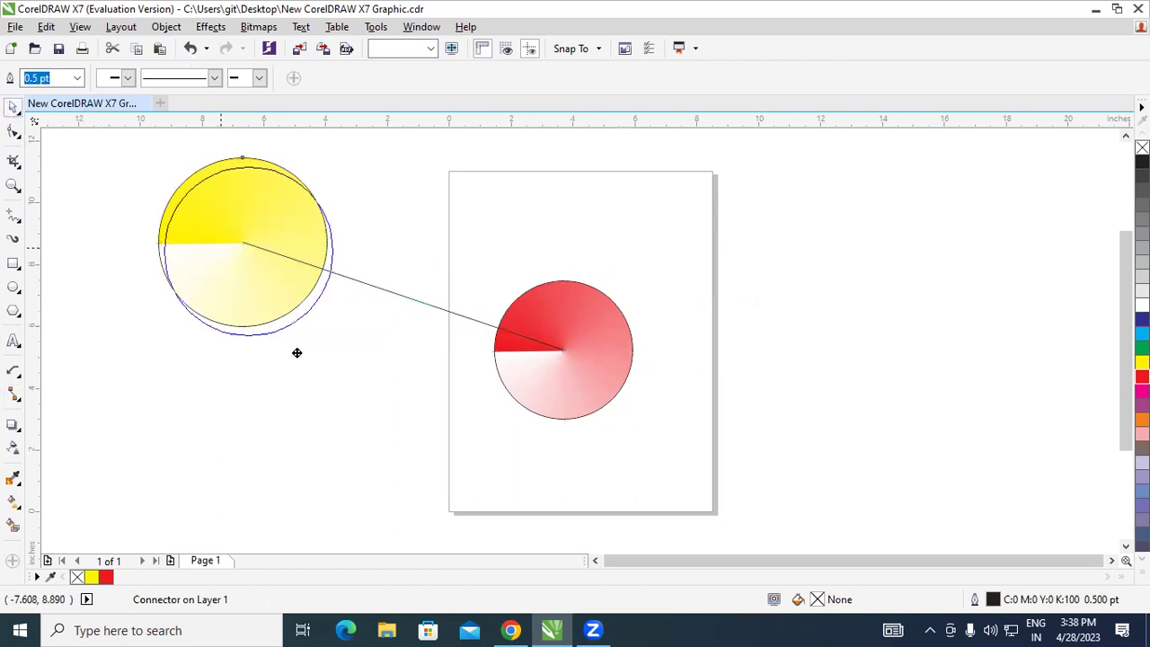
left_click_drag(269, 297, 506, 470)
left_click_drag(539, 333, 256, 276)
left_click_drag(451, 424, 570, 271)
left_click_drag(249, 315, 646, 406)
left_click_drag(489, 331, 291, 395)
left_click_drag(590, 393, 529, 282)
left_click_drag(423, 351, 532, 419)
left_click_drag(608, 355, 424, 366)
left_click_drag(481, 439, 512, 337)
left_click_drag(393, 363, 554, 396)
left_click(375, 278)
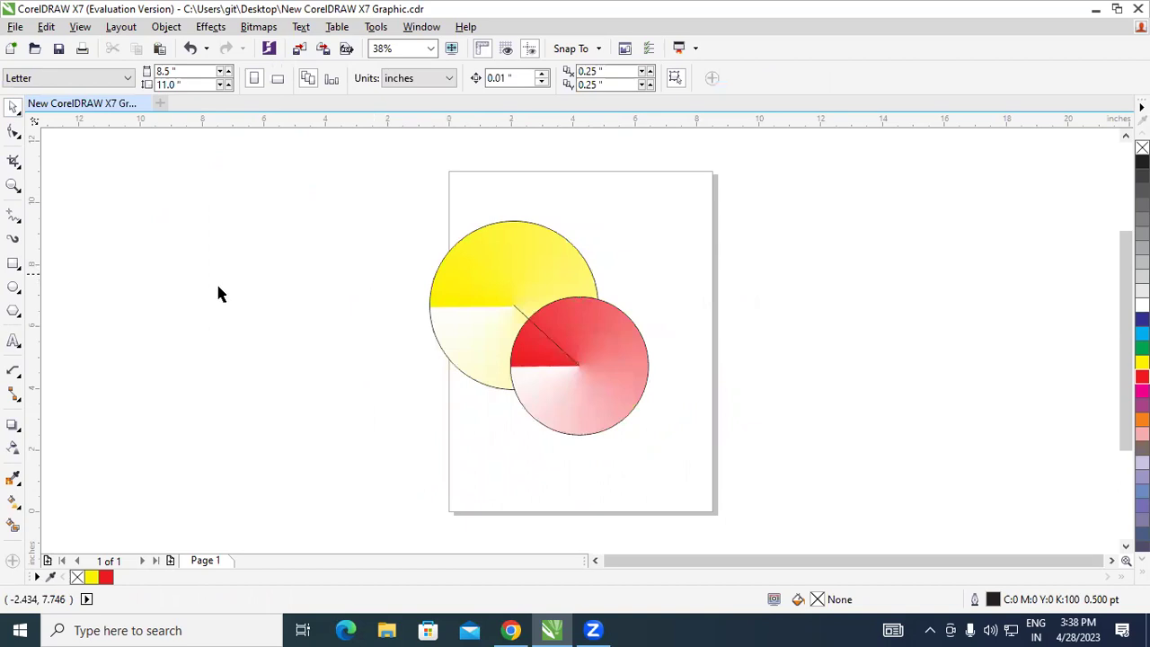
Step: Draw two circles about 3.3 and 3.6 inches wide, side by side left of the page
left_click(14, 299)
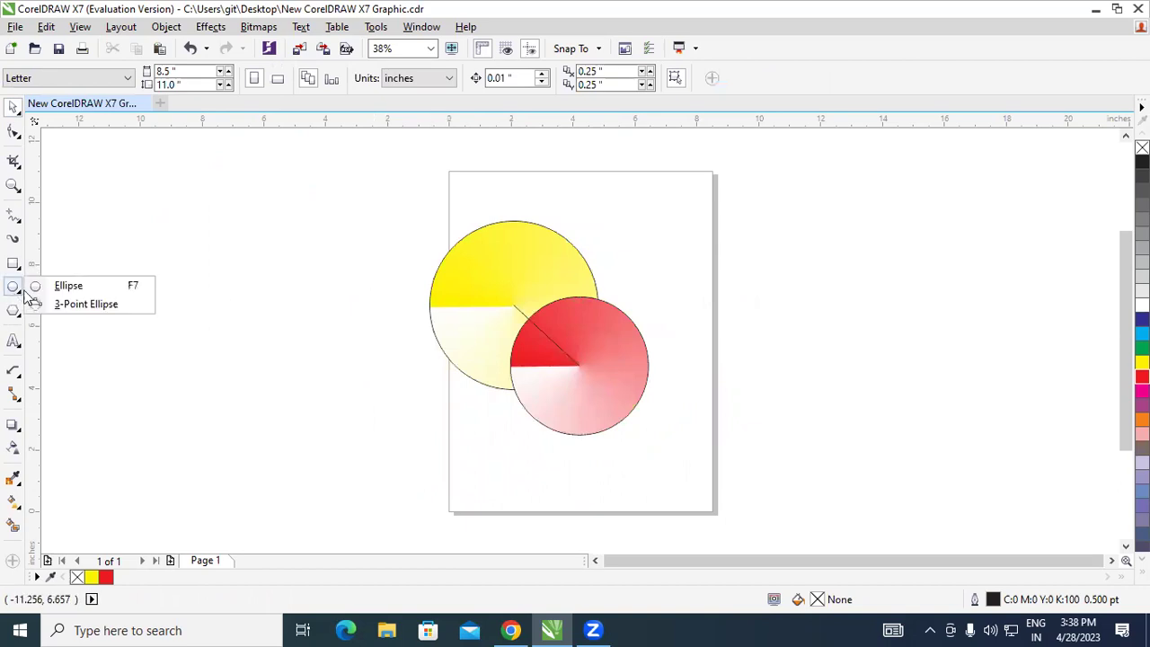
left_click(62, 283)
left_click_drag(84, 249, 184, 351)
mouse_move(234, 259)
left_mouse_down()
mouse_move(326, 365)
mouse_move(347, 369)
left_mouse_up()
Step: Fill the smaller new circle with yellow and the larger new circle with red
left_click(13, 108)
left_click(105, 258)
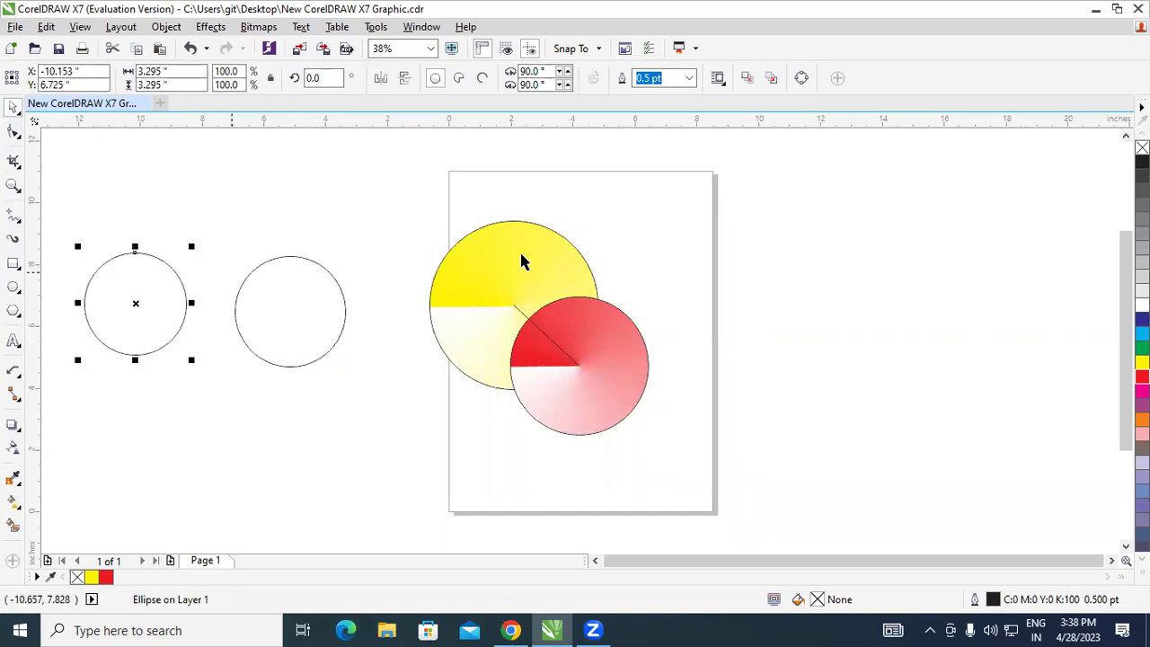
left_click(1142, 362)
left_click(236, 301)
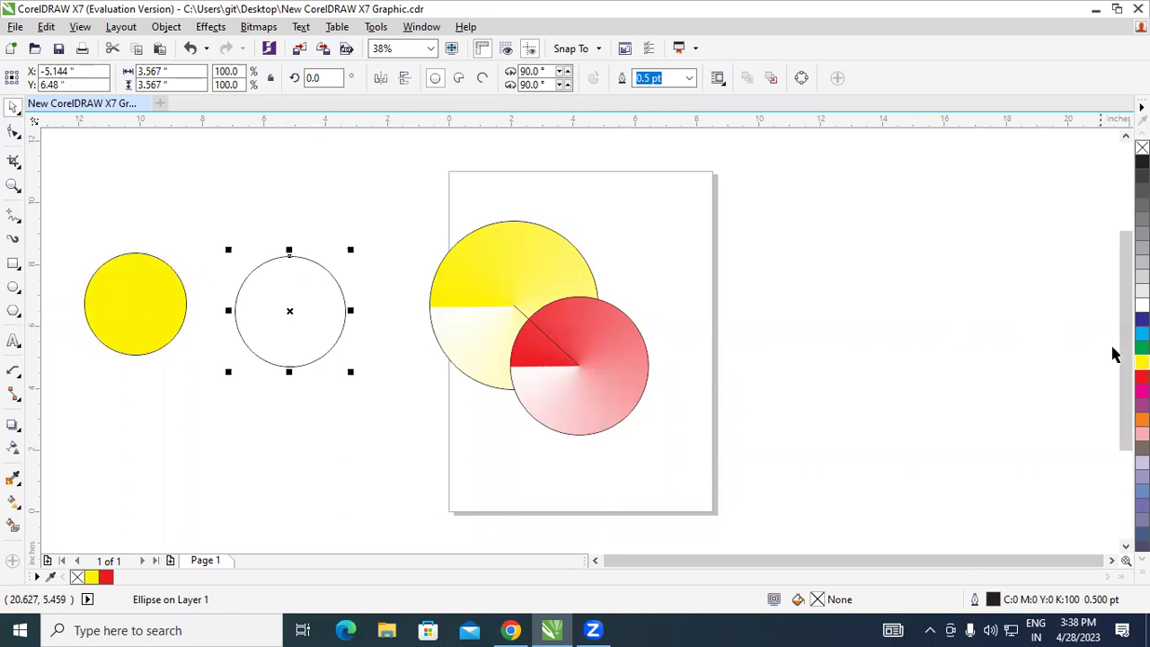
left_click(1141, 362)
left_click(1142, 378)
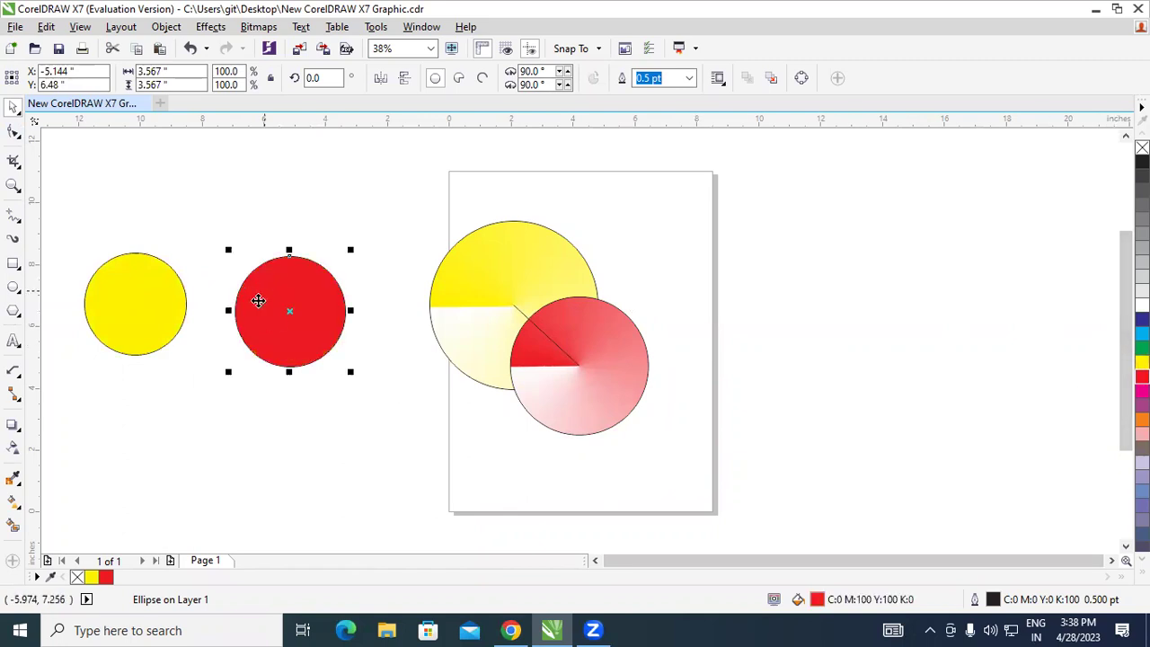
Step: Apply a conical fountain fill from yellow to white to the new yellow circle left of the page
left_click(129, 300)
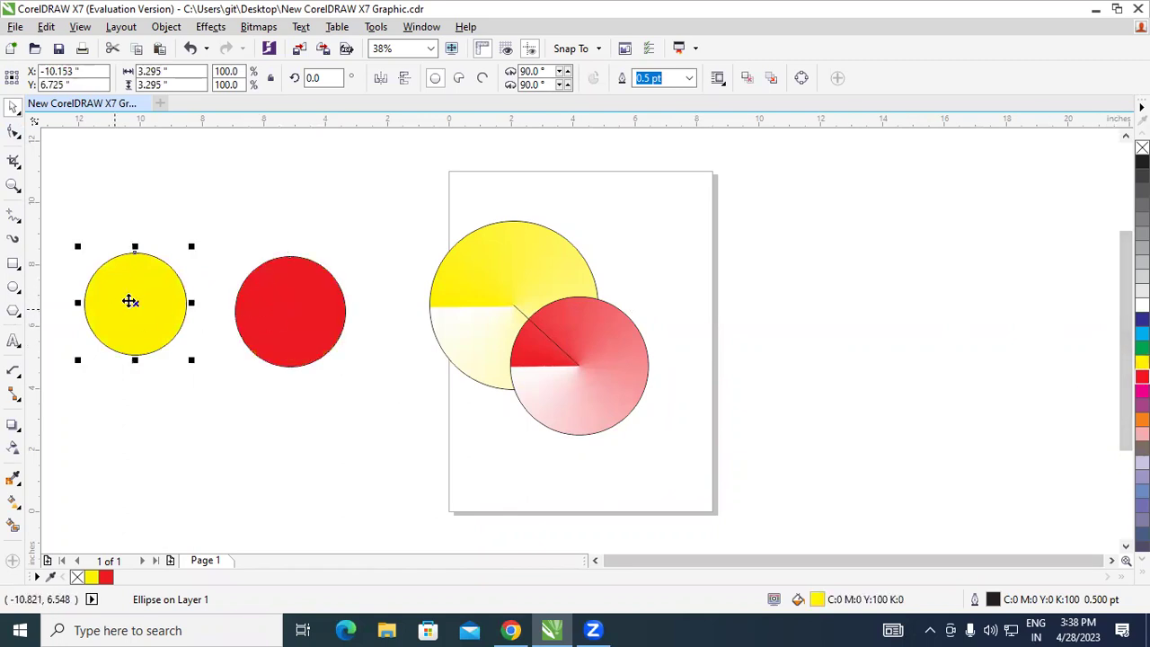
double_click(776, 595)
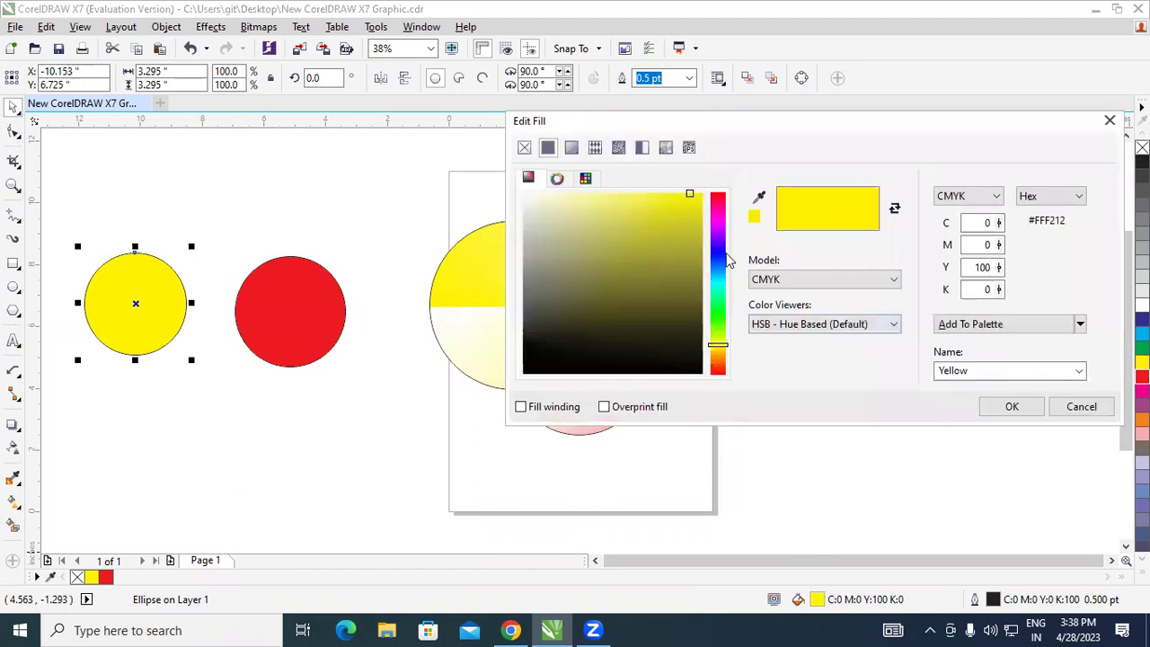
left_click(571, 150)
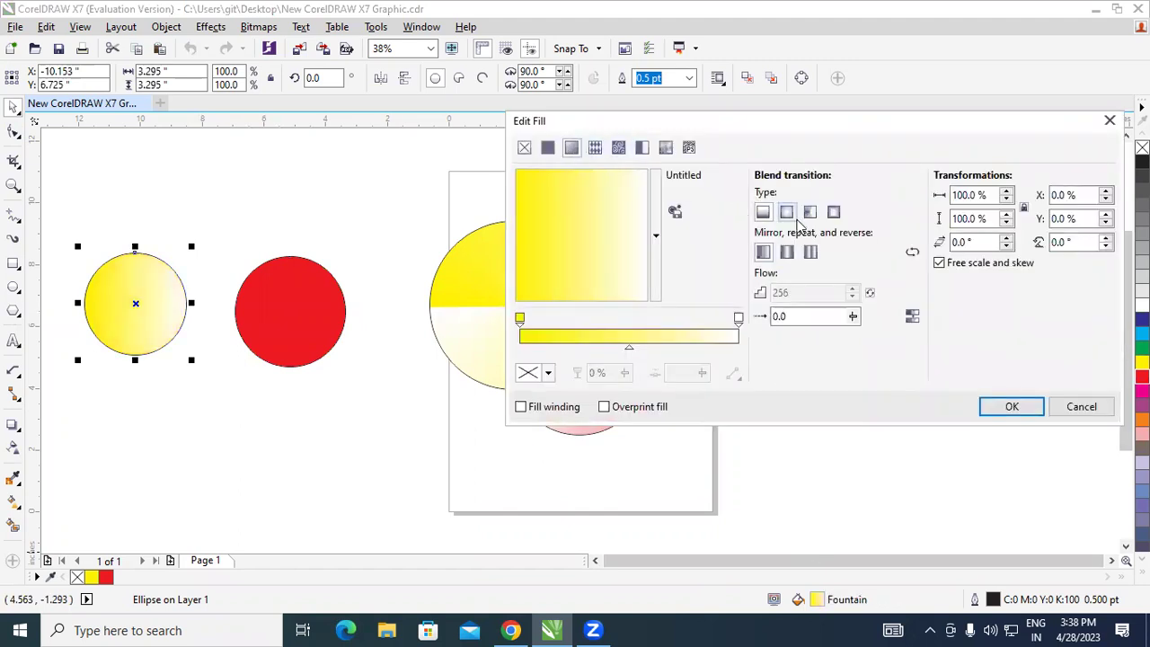
left_click(810, 212)
left_click(1012, 406)
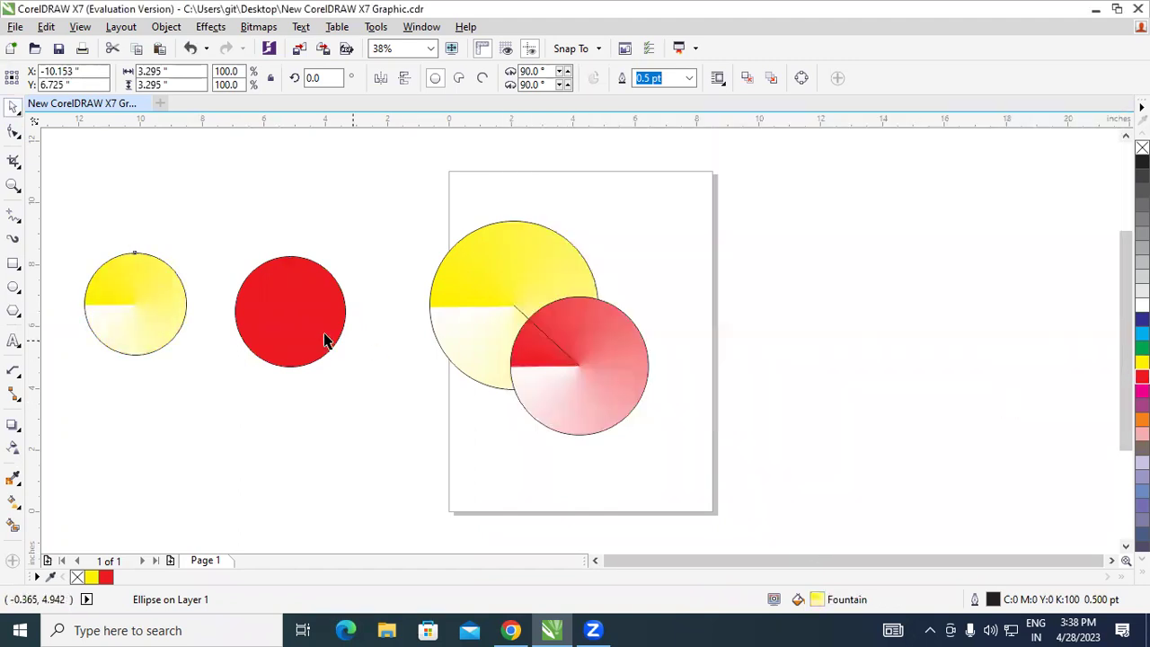
Step: Apply a conical fountain fill from red to white to the new red circle left of the page
left_click(325, 340)
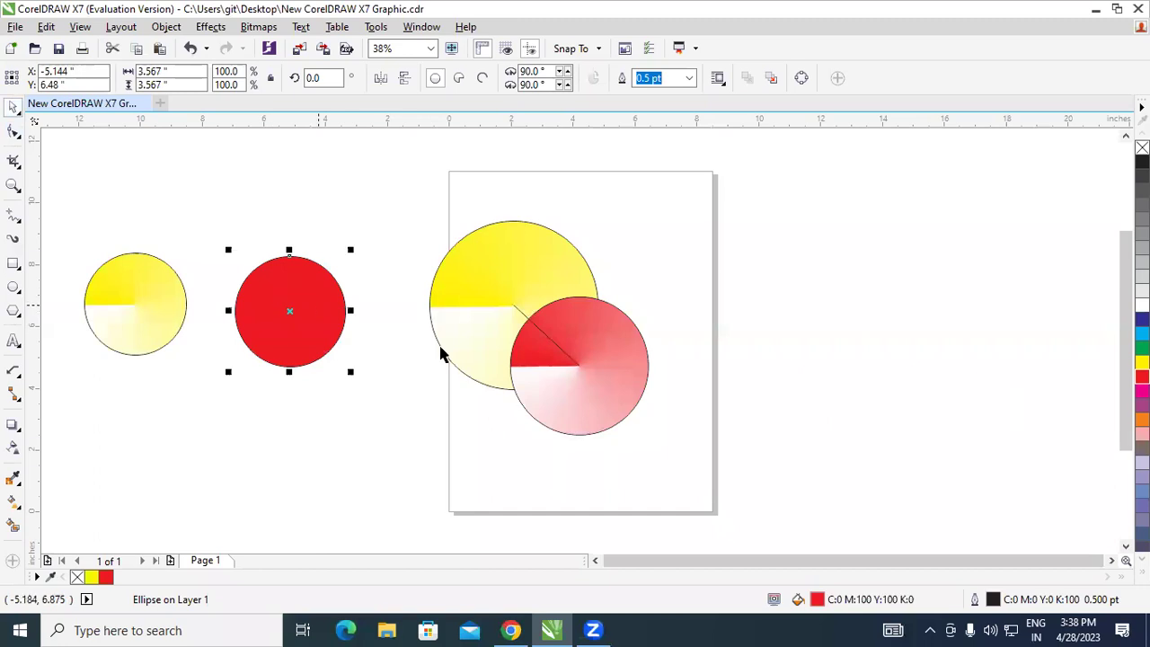
double_click(797, 598)
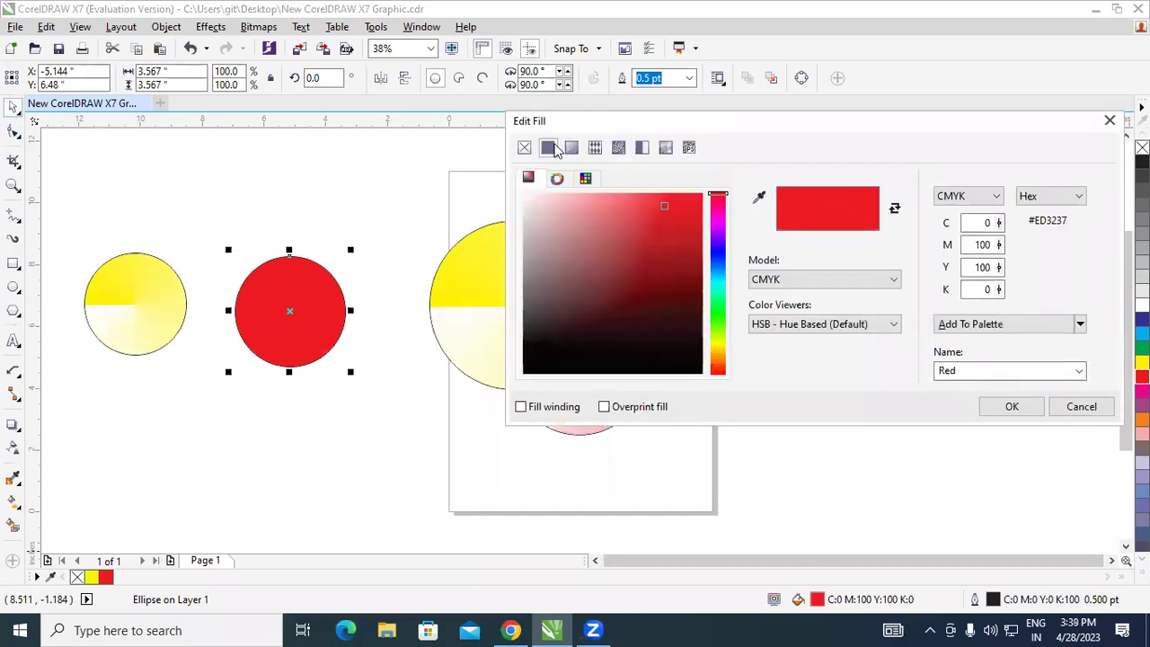
left_click(571, 147)
left_click(809, 213)
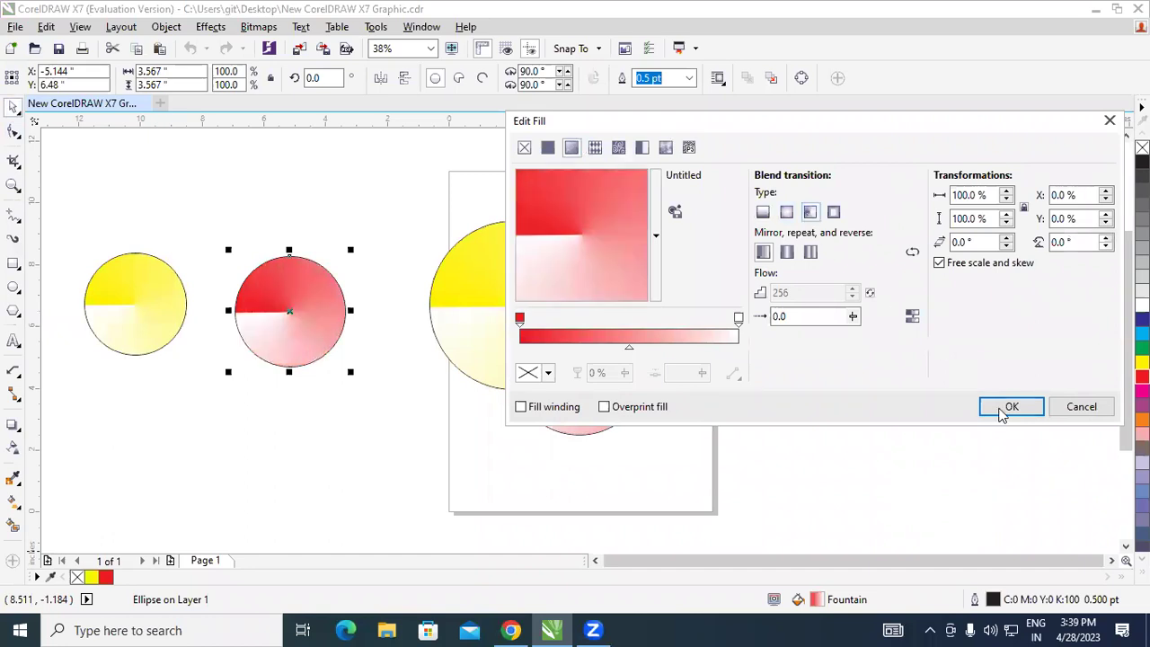
left_click(1001, 406)
Step: Try a connector from the new yellow circle towards the new red circle's edge, then undo it
left_click(135, 315)
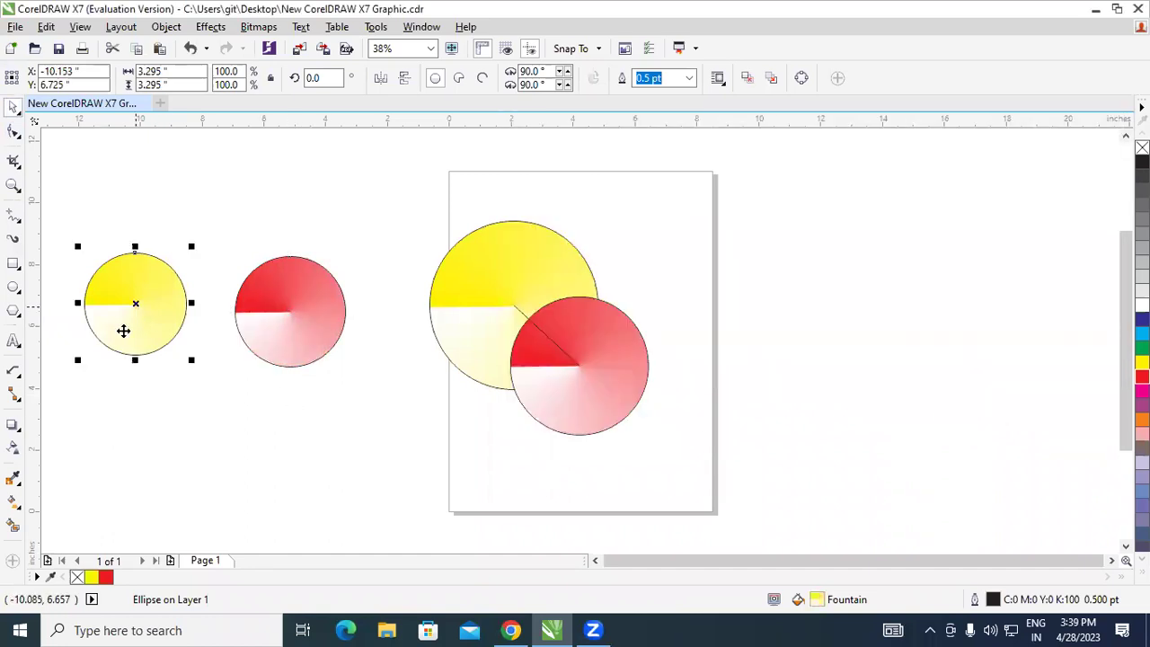
key("Escape")
left_click(20, 399)
left_click(97, 410)
left_click_drag(136, 304, 236, 310)
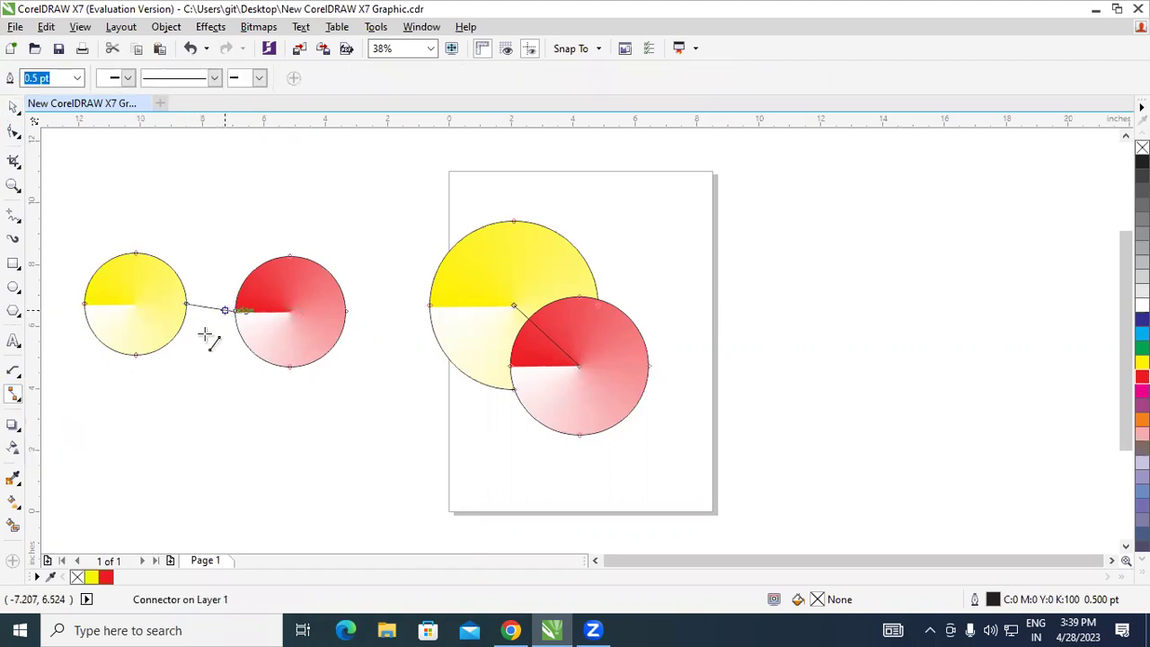
key("ctrl+z")
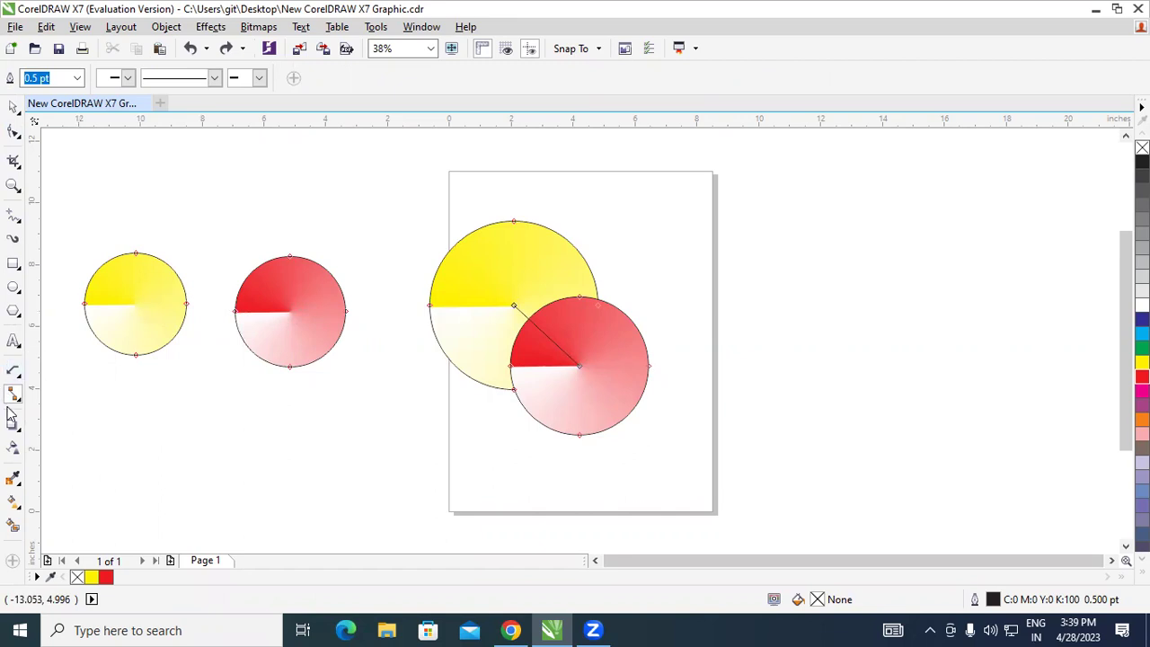
Step: Add centre anchor points to the new yellow and red circles with the Edit Anchor tool
left_click(20, 401)
left_click(83, 454)
left_click(136, 312)
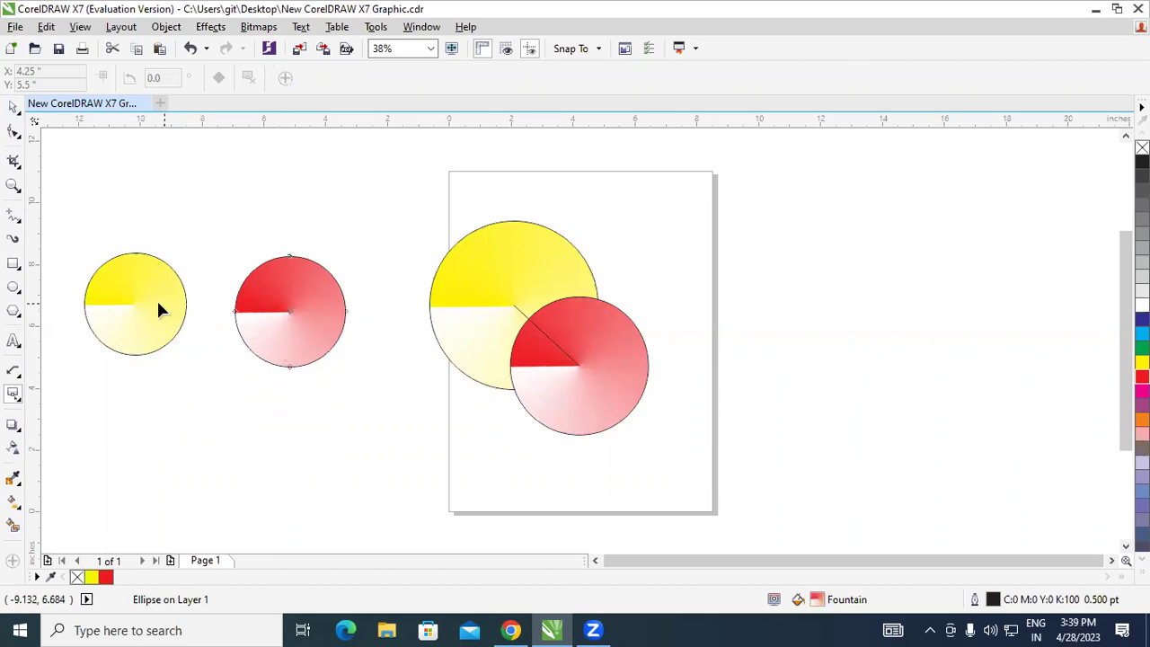
Step: Join the new red circle's centre anchor to the new yellow circle's centre with a straight-line connector
left_click(18, 396)
left_click(91, 394)
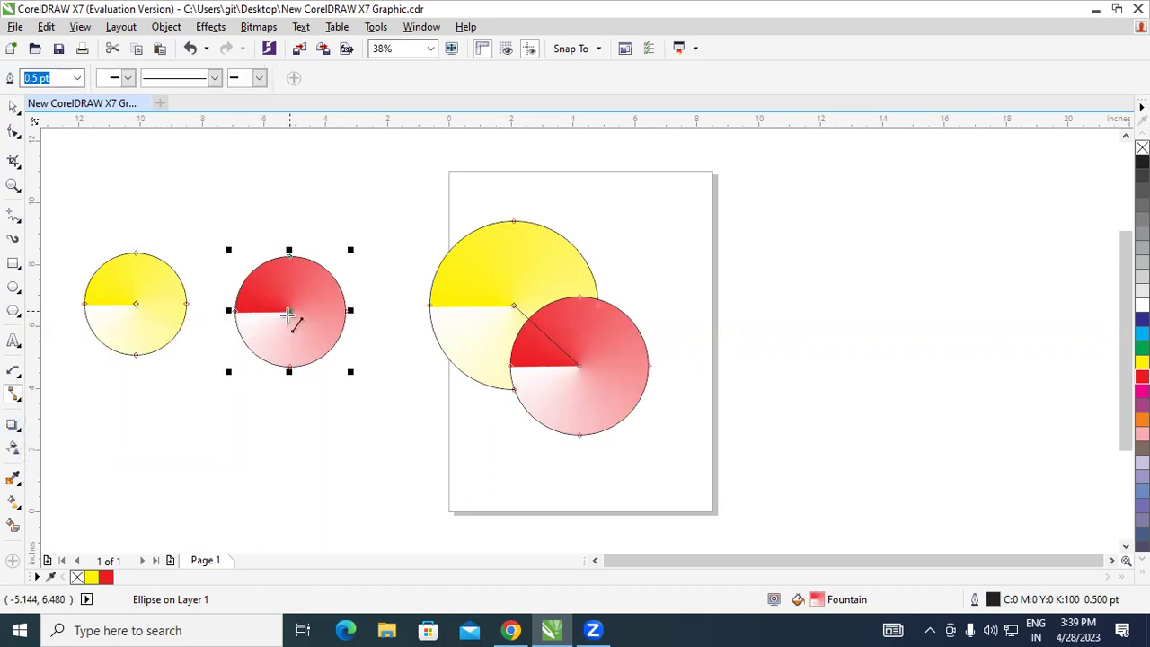
mouse_move(289, 315)
left_mouse_down()
mouse_move(247, 324)
mouse_move(218, 300)
mouse_move(135, 305)
left_mouse_up()
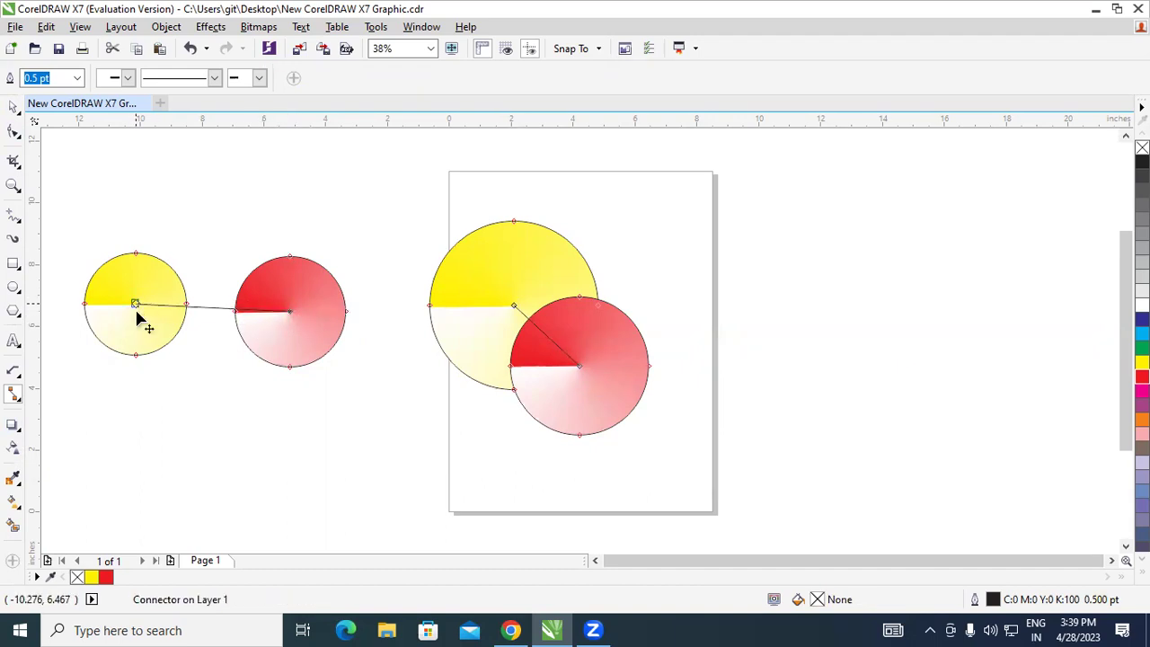
Step: Reposition the connected yellow and red circles around the page to test their connectors, and shrink the larger yellow circle
key("space")
left_click_drag(153, 342, 306, 472)
left_click_drag(310, 341, 166, 370)
left_click_drag(282, 465, 314, 292)
left_click_drag(180, 380, 306, 482)
left_click_drag(287, 296, 443, 450)
left_click_drag(318, 458, 398, 330)
left_click_drag(483, 324, 436, 266)
left_click_drag(549, 334, 482, 302)
left_click_drag(569, 354, 504, 320)
Step: Delete all circles and connectors from the drawing
left_click(633, 351)
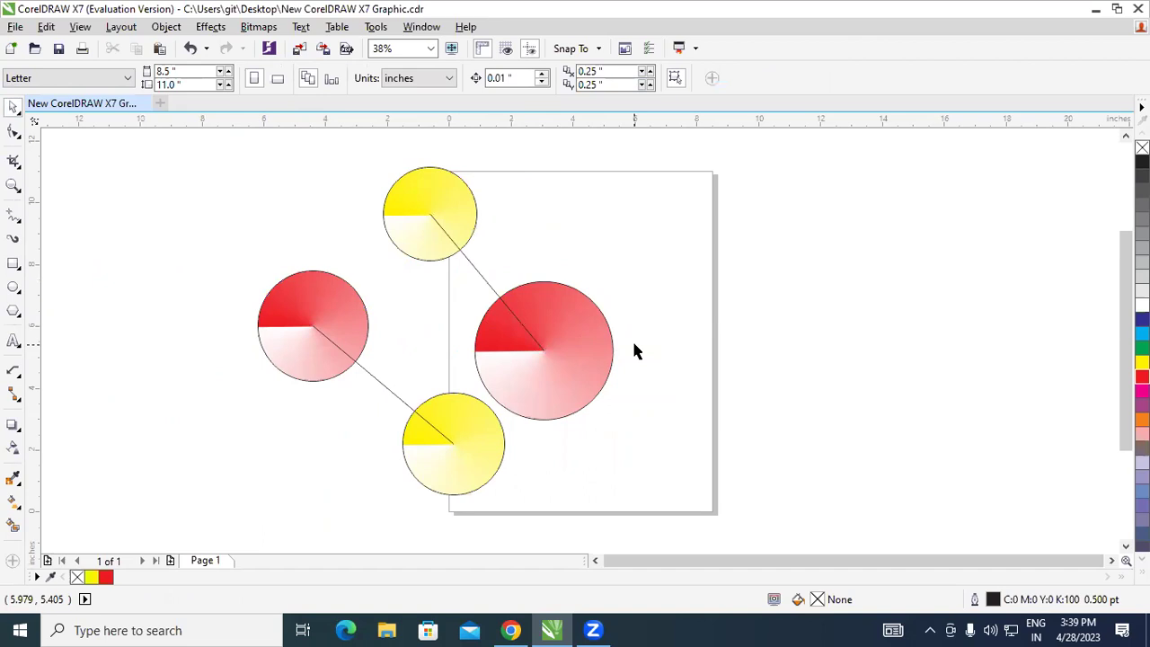
key("ctrl+a")
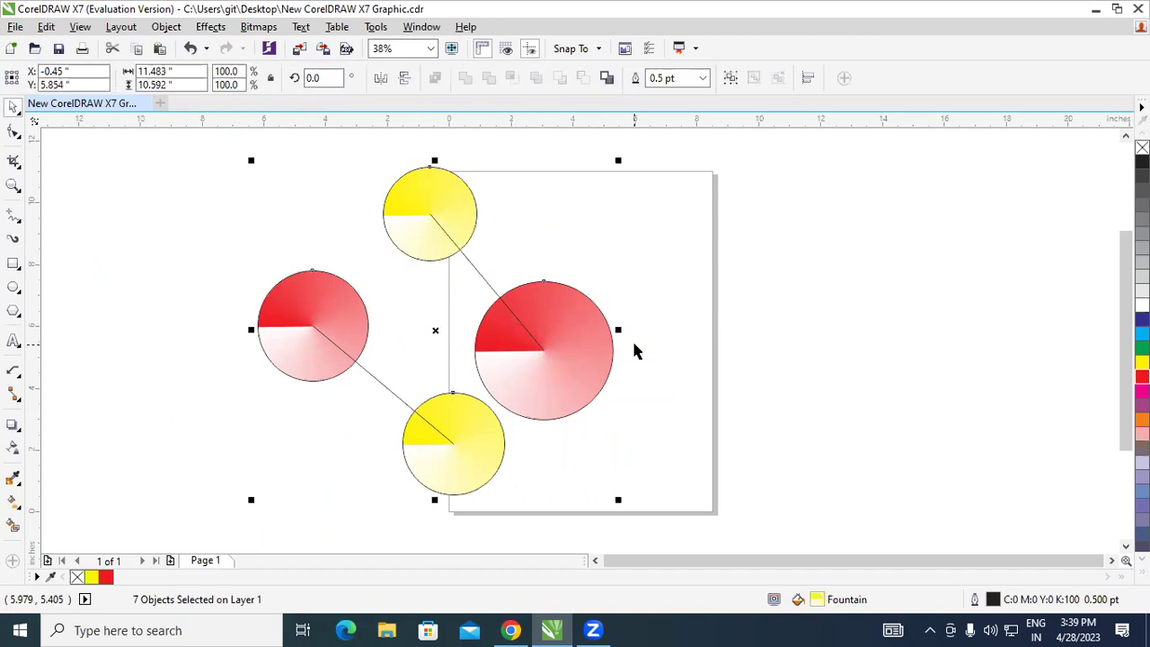
key("Delete")
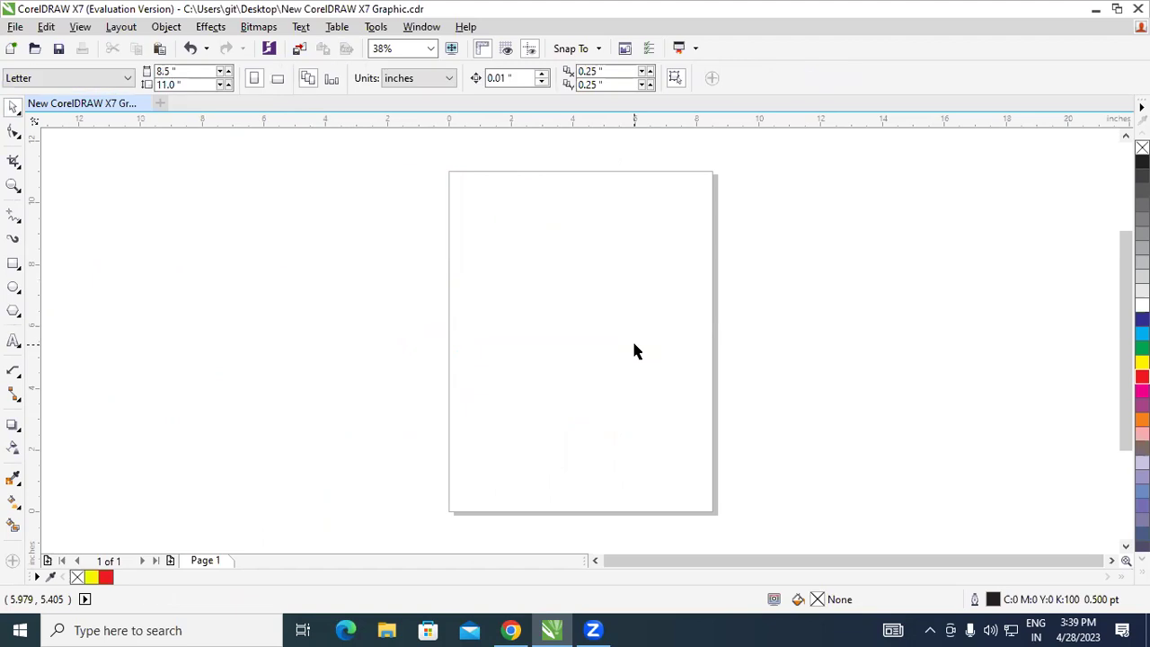
Step: Draw a closed leaf shape about 6.1 by 2.8 inches from two opposing arcs with the 3-Point Curve tool
left_click(13, 287)
mouse_move(13, 262)
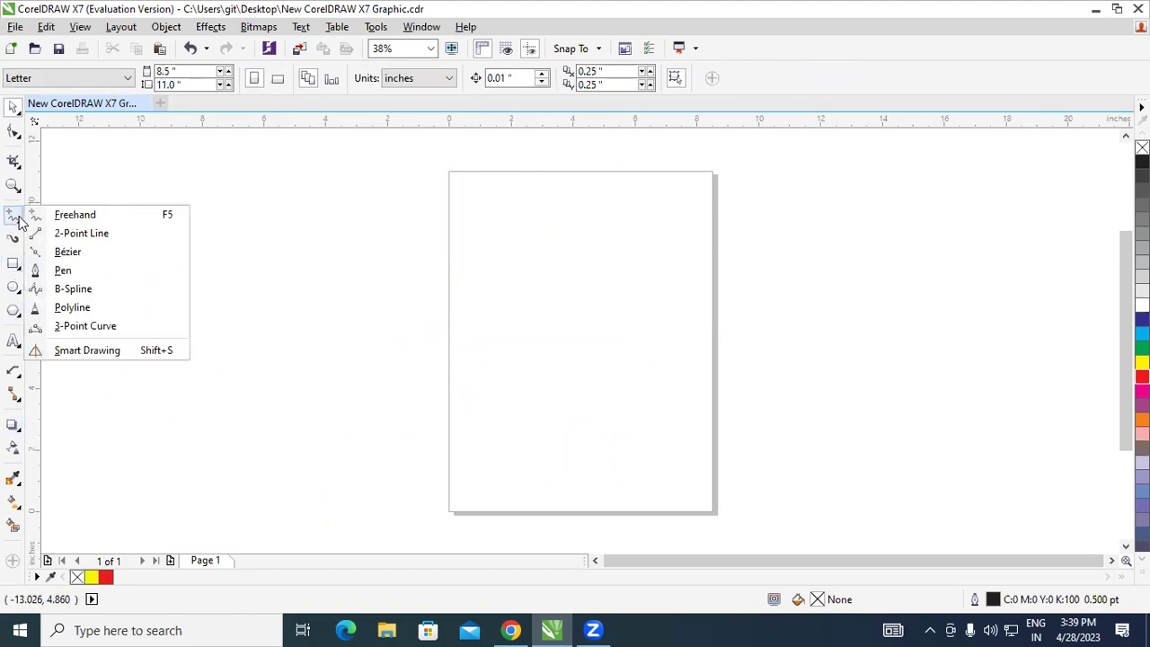
mouse_move(19, 218)
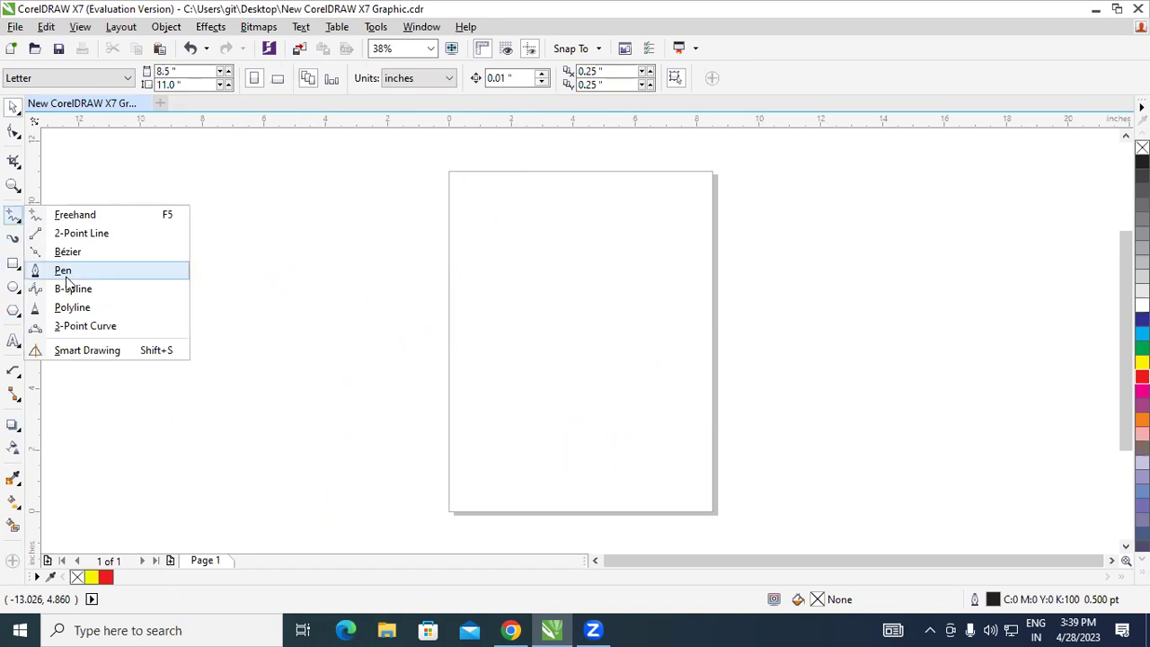
left_click(90, 328)
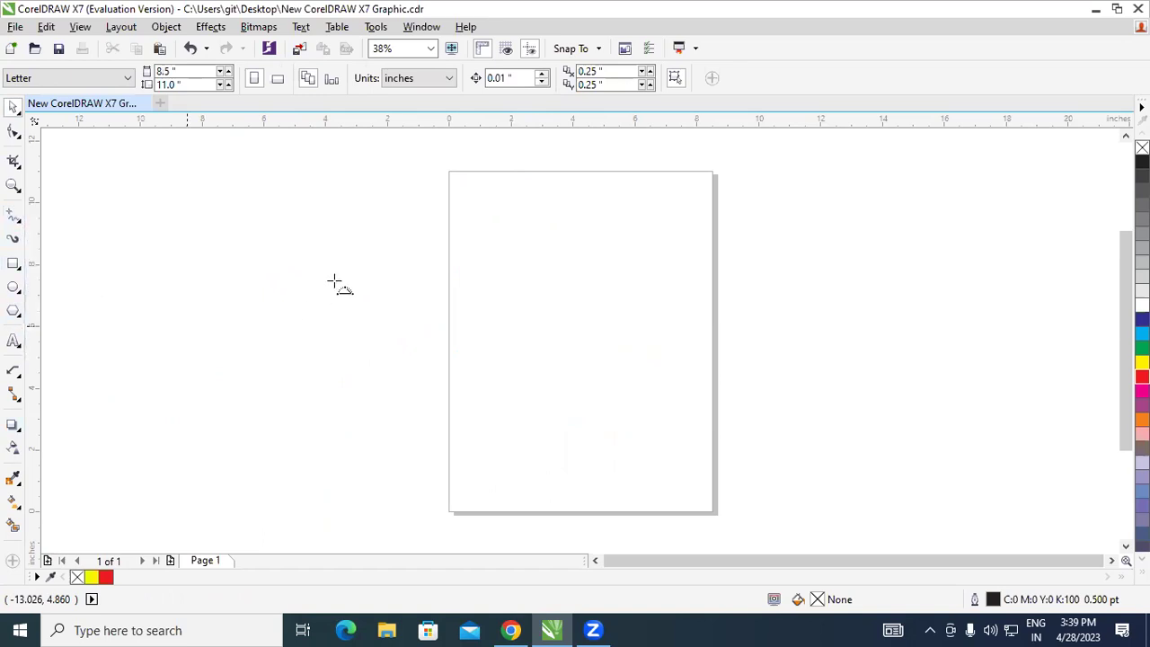
left_click_drag(361, 272, 549, 265)
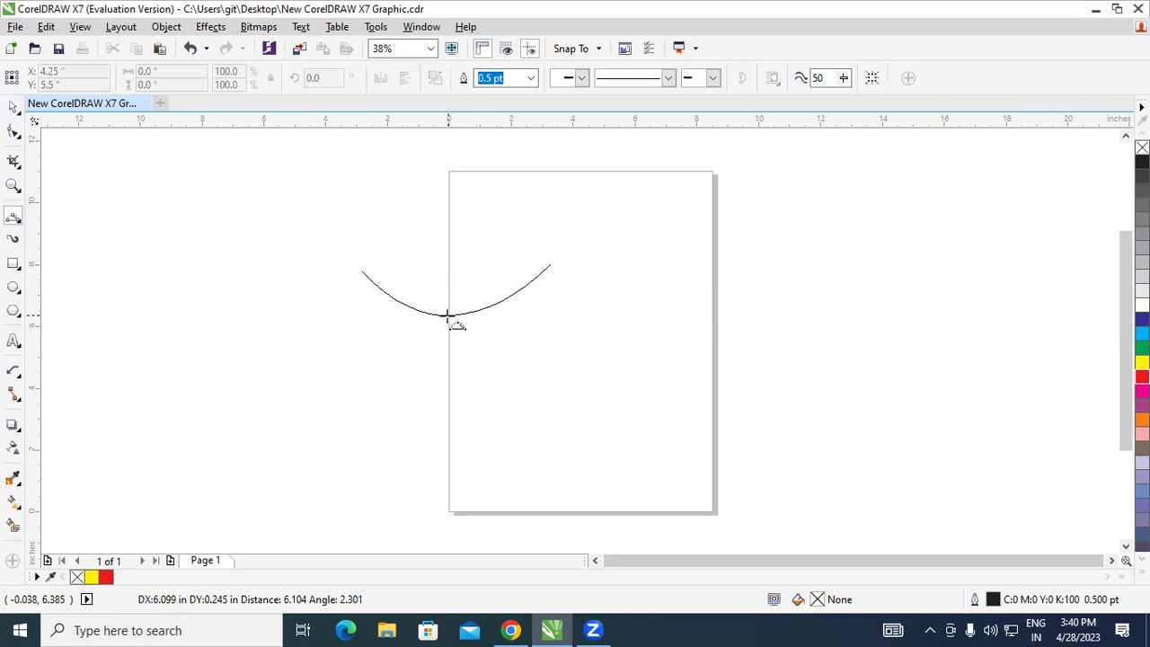
left_click(449, 307)
left_click_drag(362, 271, 550, 265)
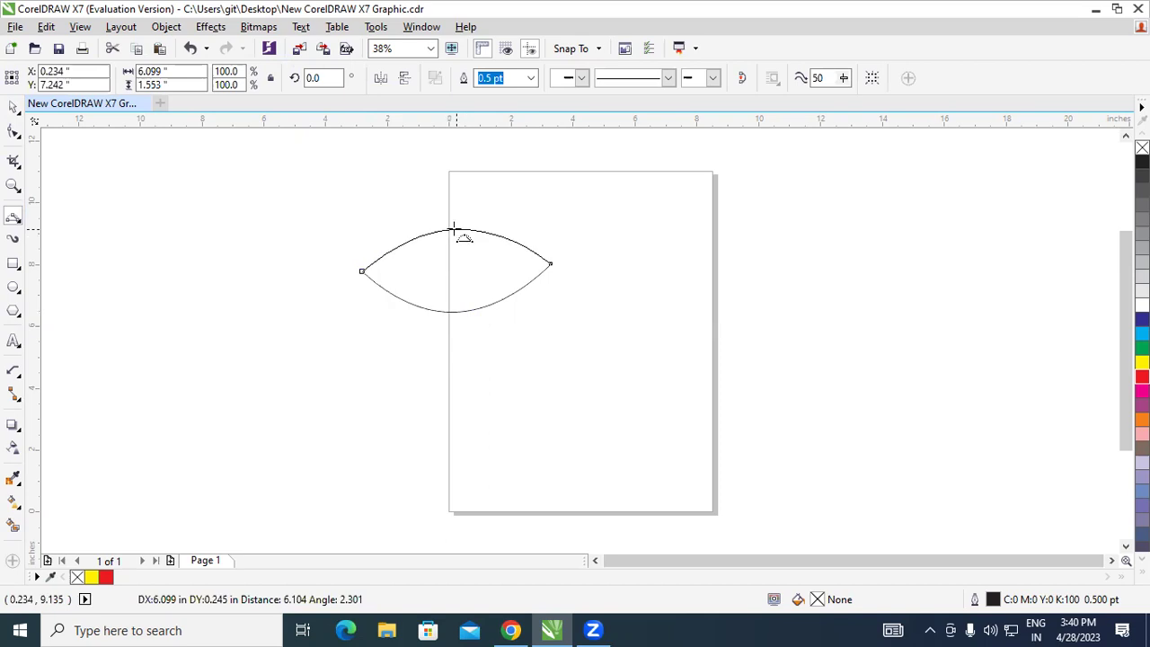
left_click(460, 243)
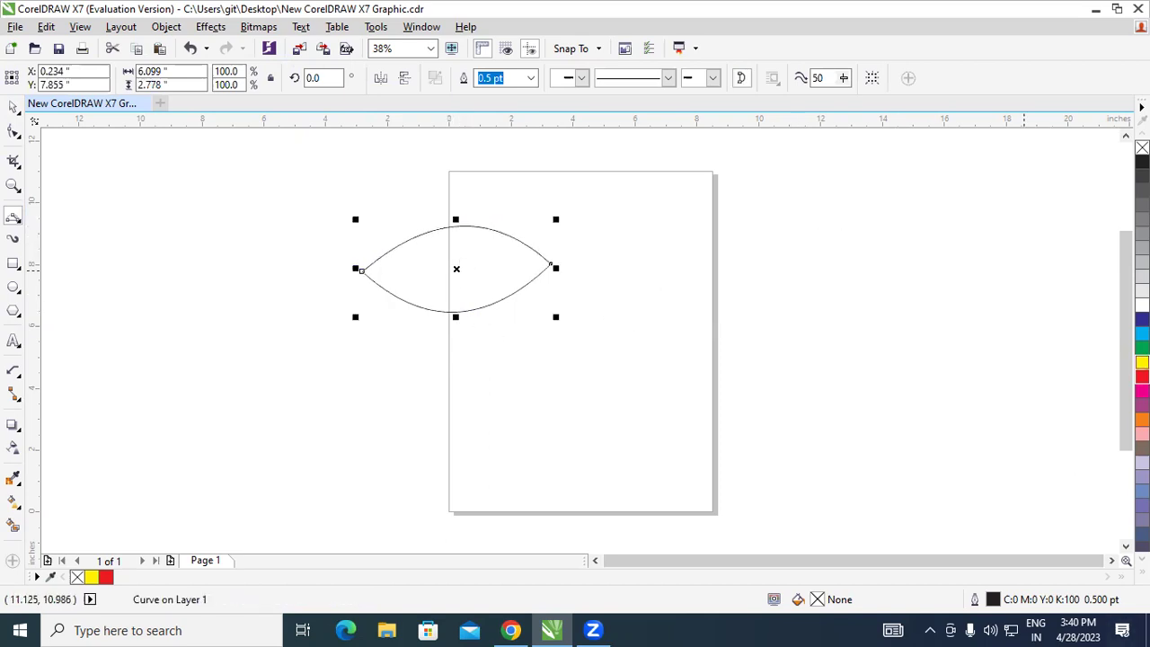
Step: Fill the leaf shape with red and turn it into a conical fountain fill from red to white
left_click(1142, 361)
left_click(1141, 376)
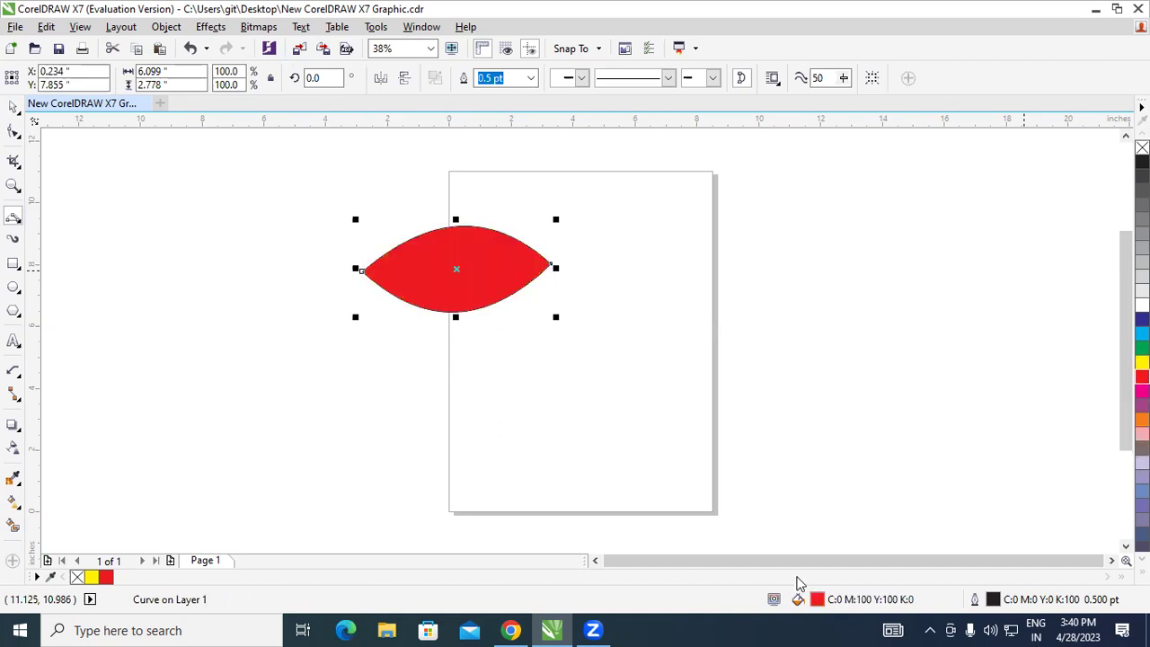
double_click(797, 596)
left_click(571, 147)
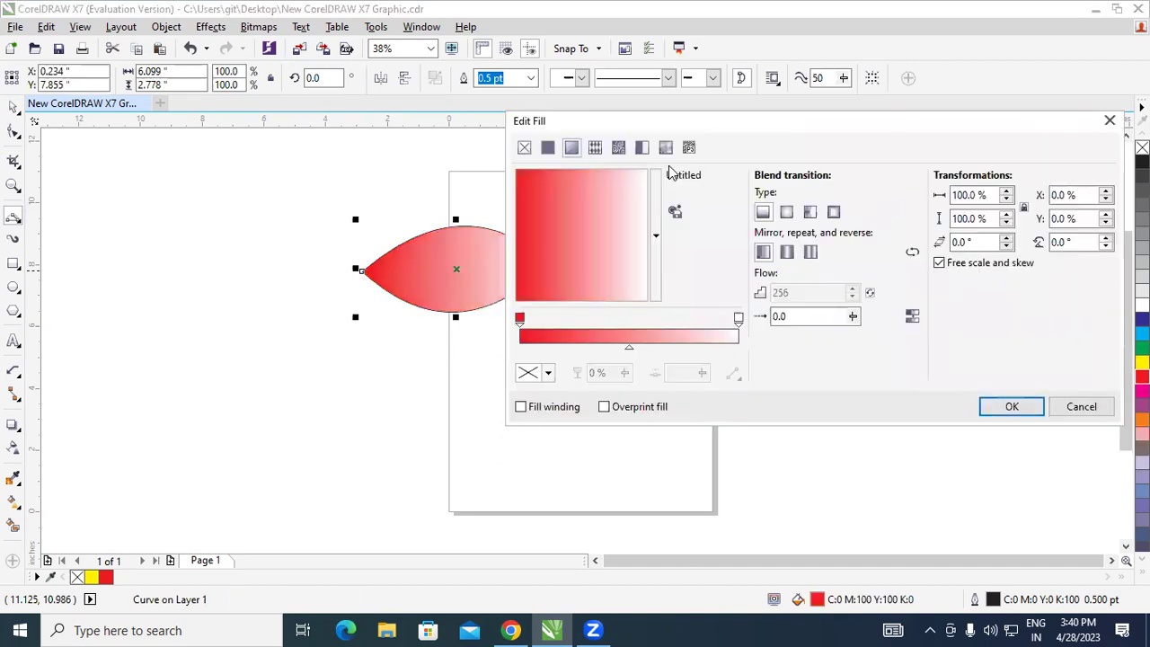
left_click(810, 212)
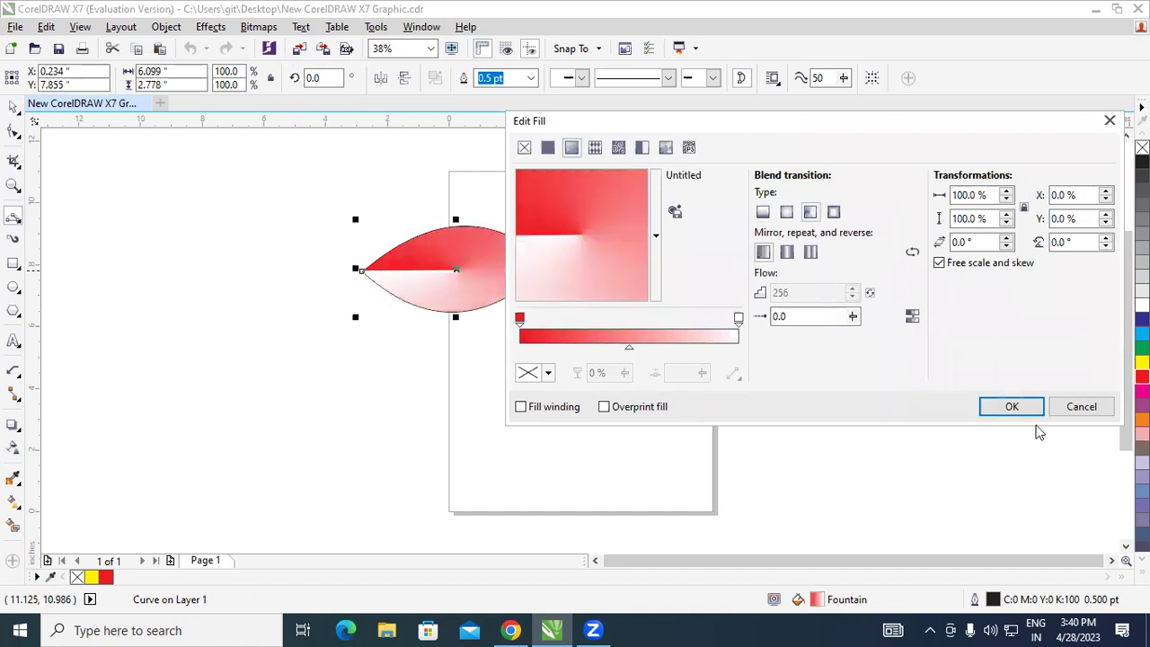
left_click(1007, 406)
Step: Scale the leaf down proportionally to about 67.6 %
left_click(14, 108)
left_click(380, 367)
left_click(444, 278)
left_click_drag(554, 314, 494, 289)
left_click(306, 357)
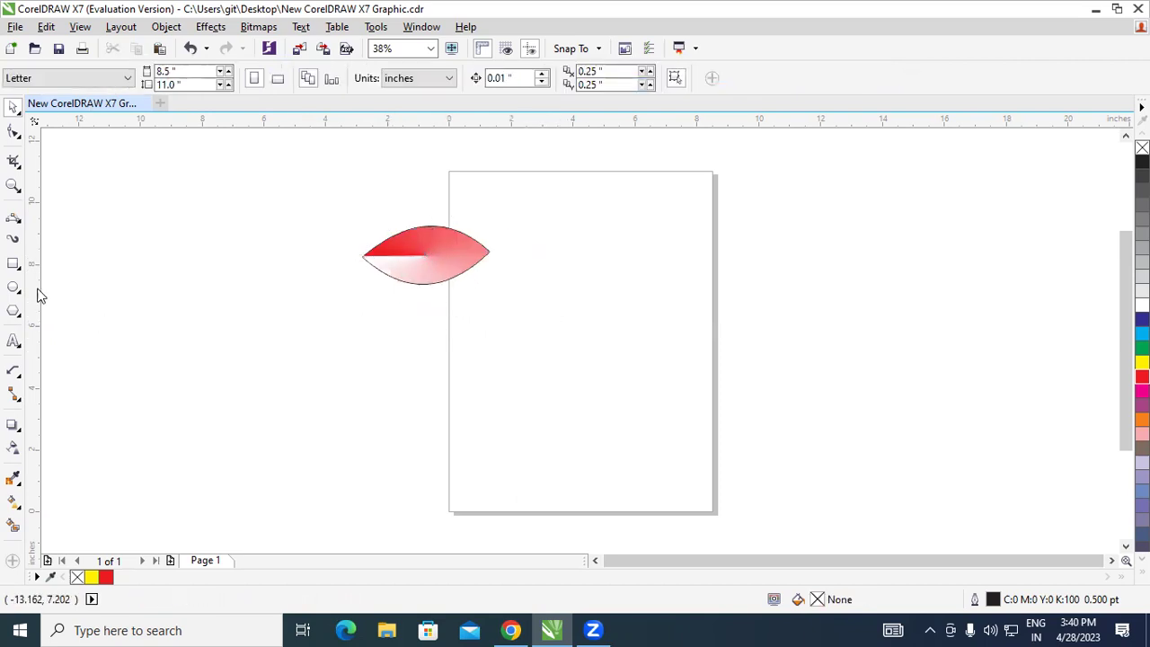
Step: Rotate the leaf nearly upright to about 275° and place a vertical guideline through its lower tip
left_click(452, 259)
left_click_drag(457, 252, 442, 253)
left_click(414, 255)
left_click_drag(342, 220, 445, 179)
left_click(488, 275)
left_click(424, 257)
left_click(413, 261)
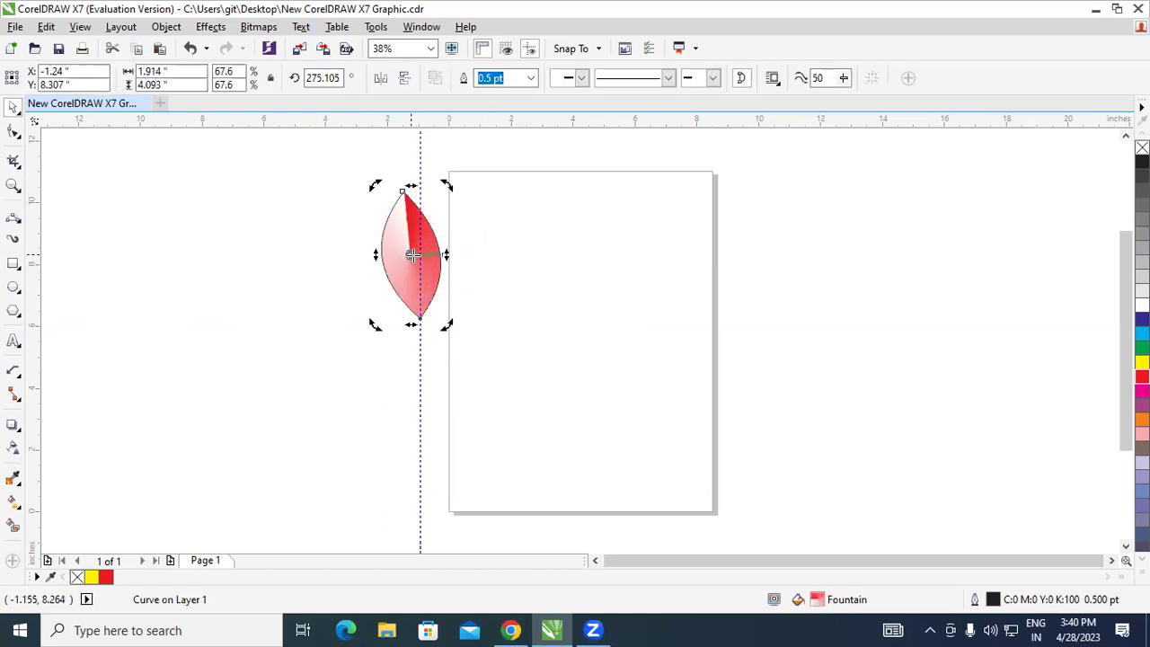
Step: Set the leaf's rotation centre on its lower tip and rotate it to about 267.7° along the guideline
left_click_drag(422, 312, 419, 318)
left_click_drag(446, 185, 465, 179)
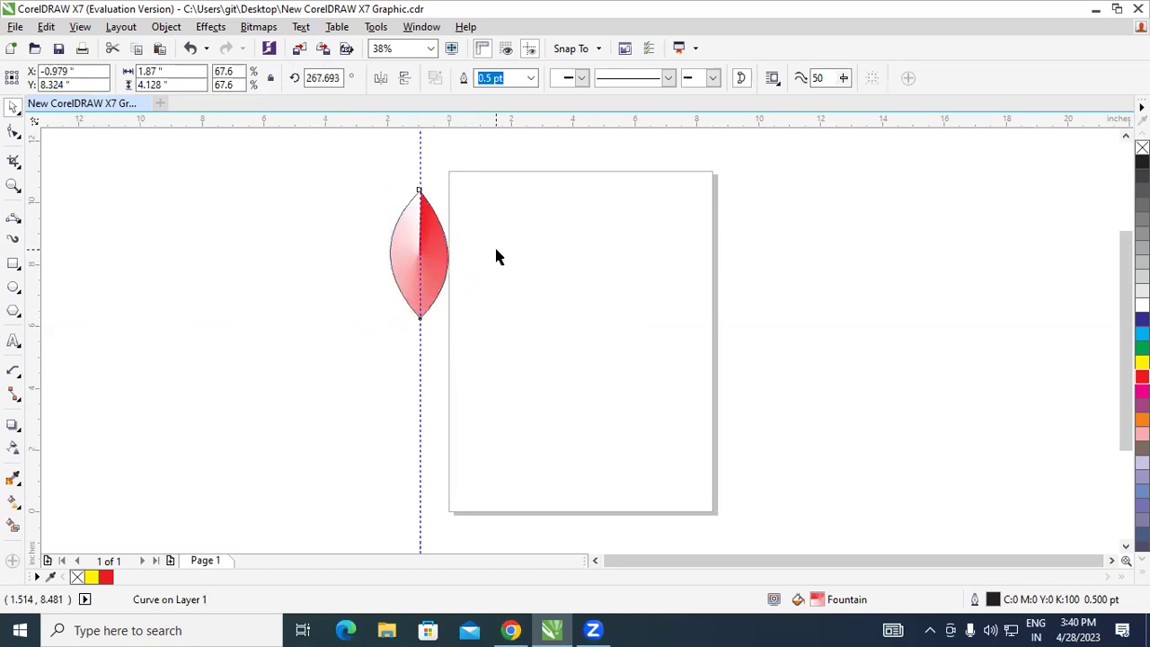
left_click(495, 257)
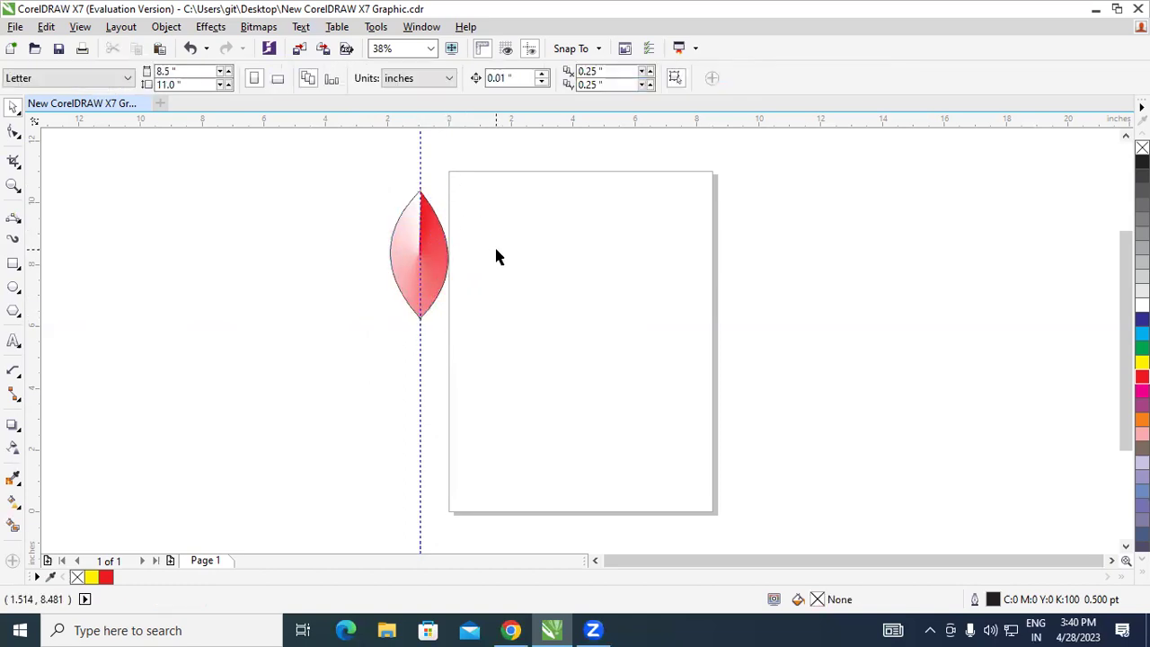
Step: Rotate a copy of the leaf about its lower tip to about 241.5°, leaving the original petal in place
left_click(437, 253)
left_click(423, 258)
left_click_drag(422, 258, 419, 318)
left_click_drag(455, 183, 531, 190)
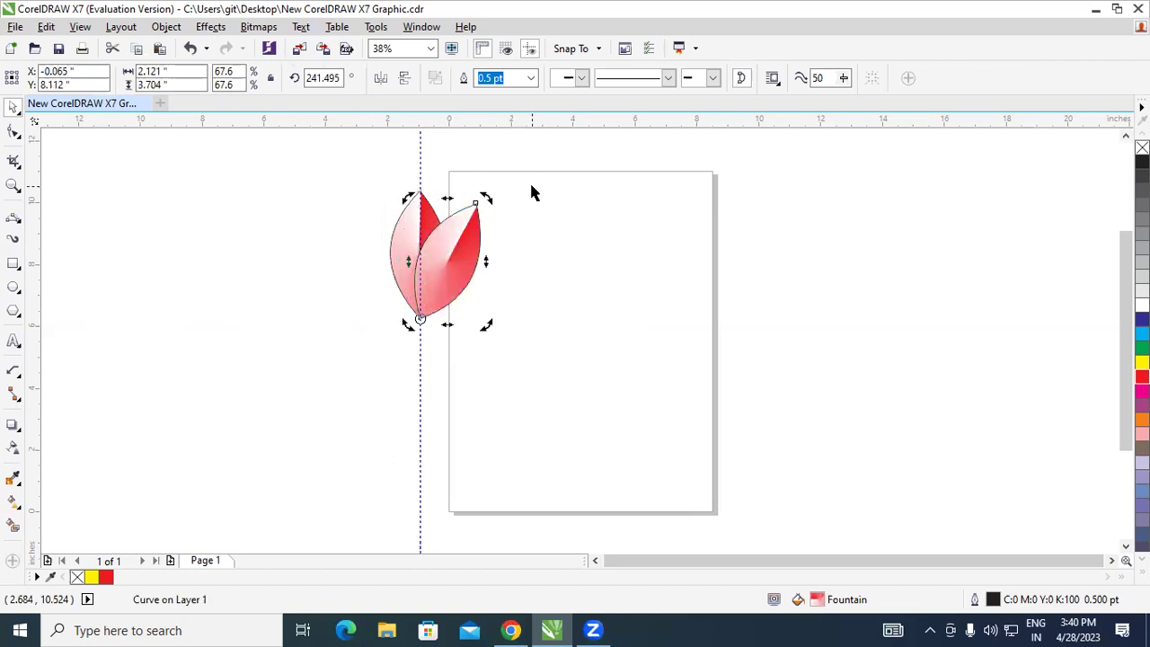
Step: Repeat the rotated copy around the lower tip until the petals form a full flower
key("ctrl+r")
key("ctrl+r")
key("ctrl+r")
key("ctrl+r")
key("ctrl+r")
key("ctrl+r")
key("ctrl+r")
key("ctrl+r")
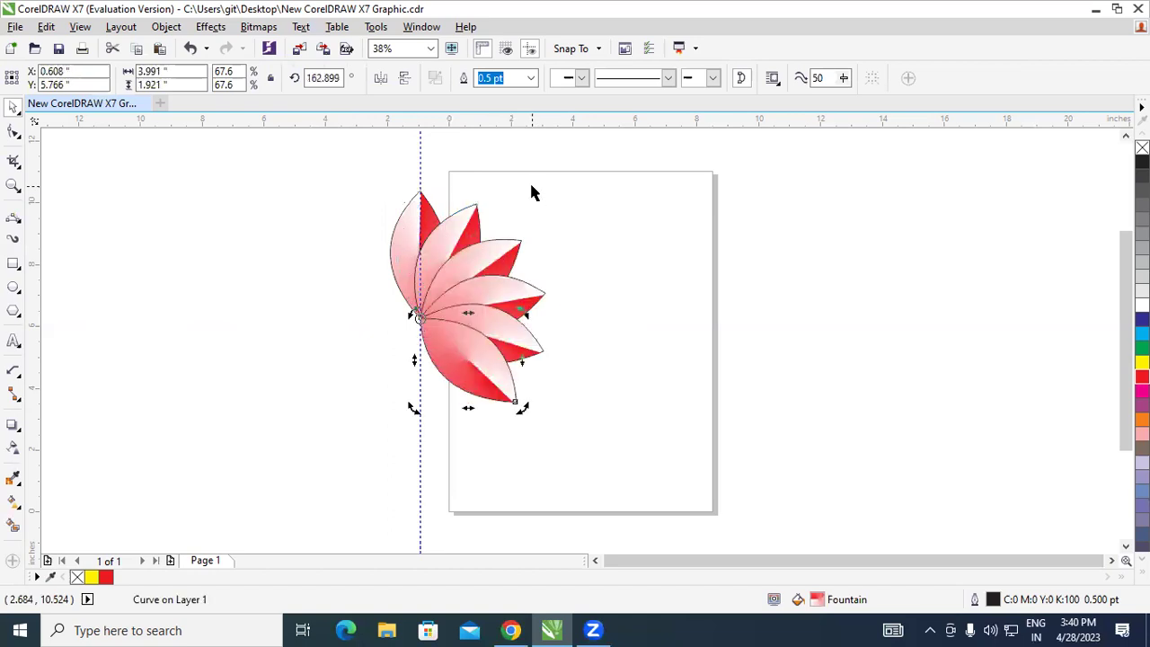
key("ctrl+r")
key("ctrl+r")
key("ctrl+r")
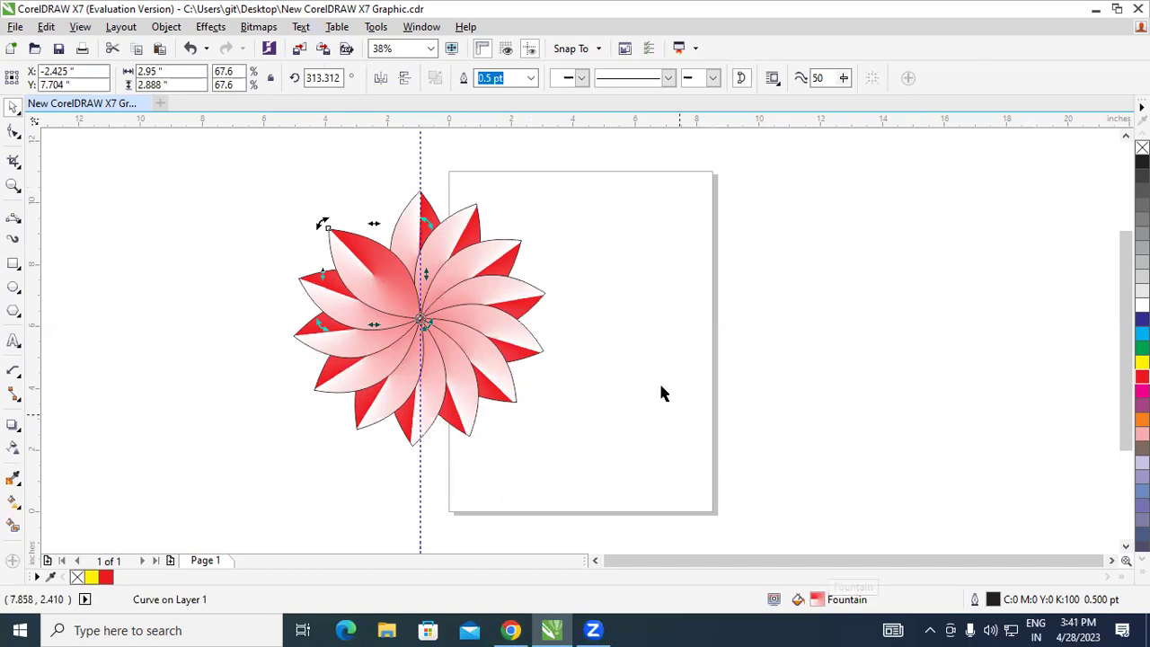
Step: Delete the whole petal flower, keeping the vertical guideline
key("Escape")
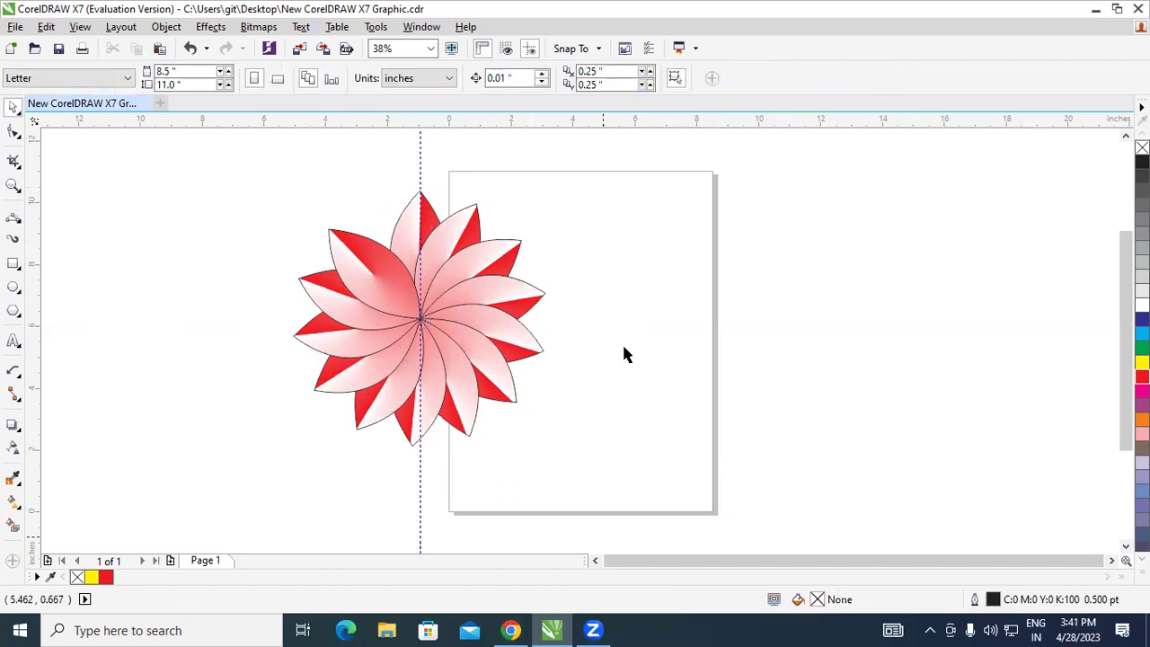
left_click_drag(245, 178, 602, 485)
key("Delete")
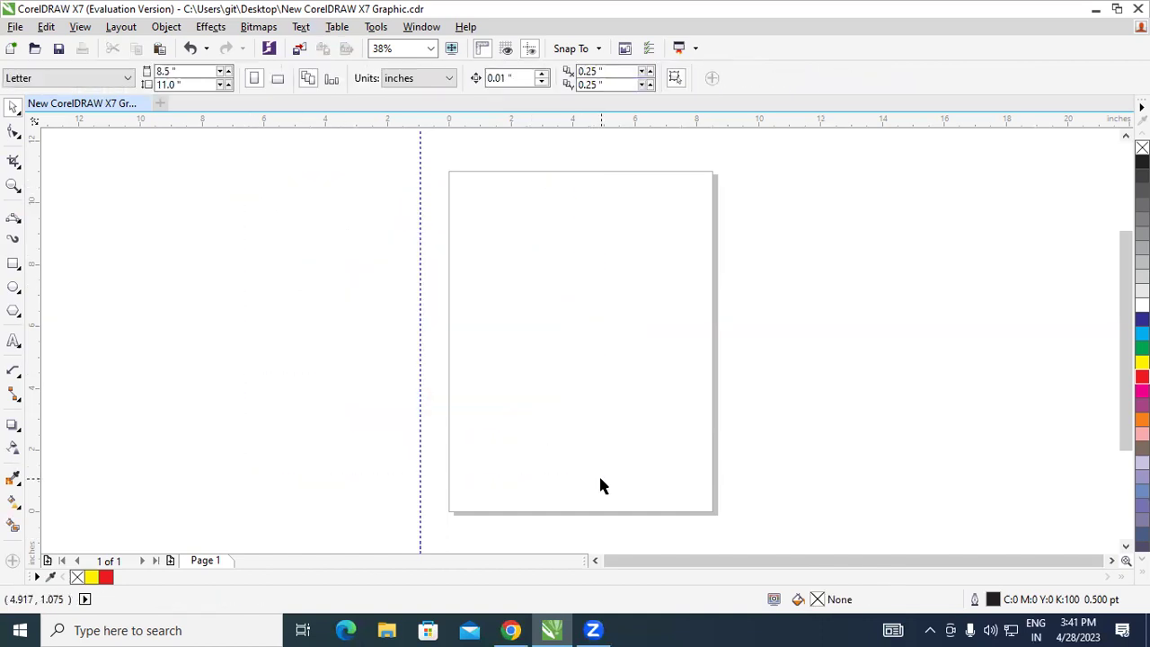
Step: Draw a circle about 10.07 inches wide left of the page with a concentric inner copy about 1.09 inches wide
left_click(16, 288)
left_click(67, 284)
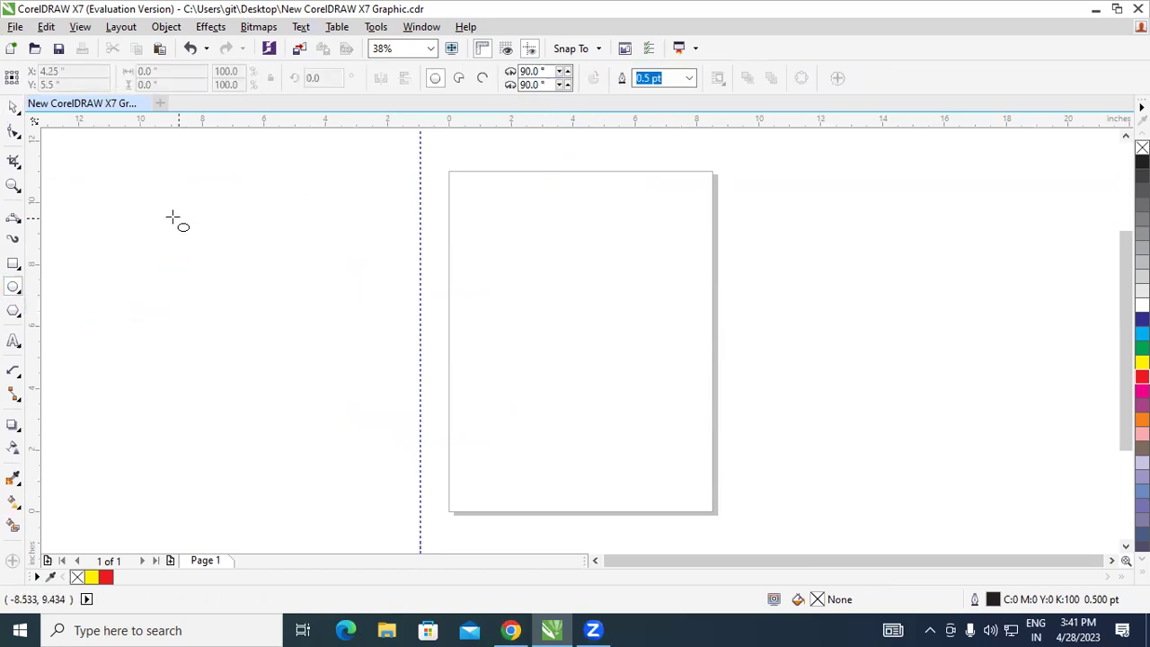
left_click_drag(164, 205, 289, 358)
left_click_drag(162, 199, 284, 336)
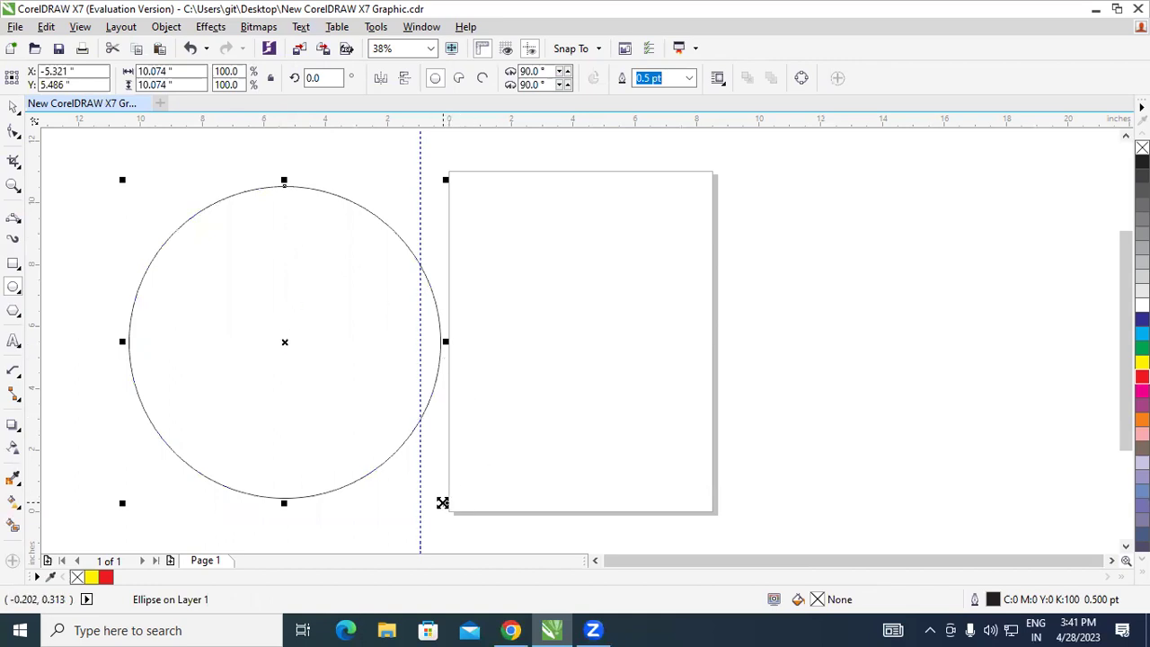
left_click_drag(446, 503, 324, 366)
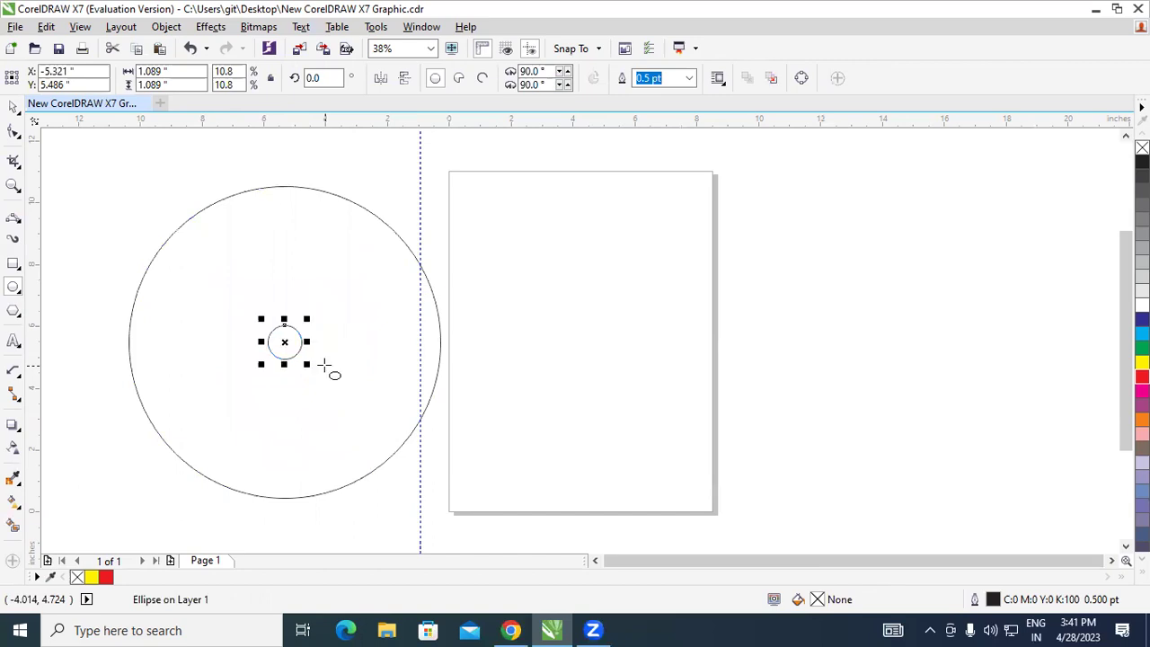
left_click(13, 106)
left_click(530, 232)
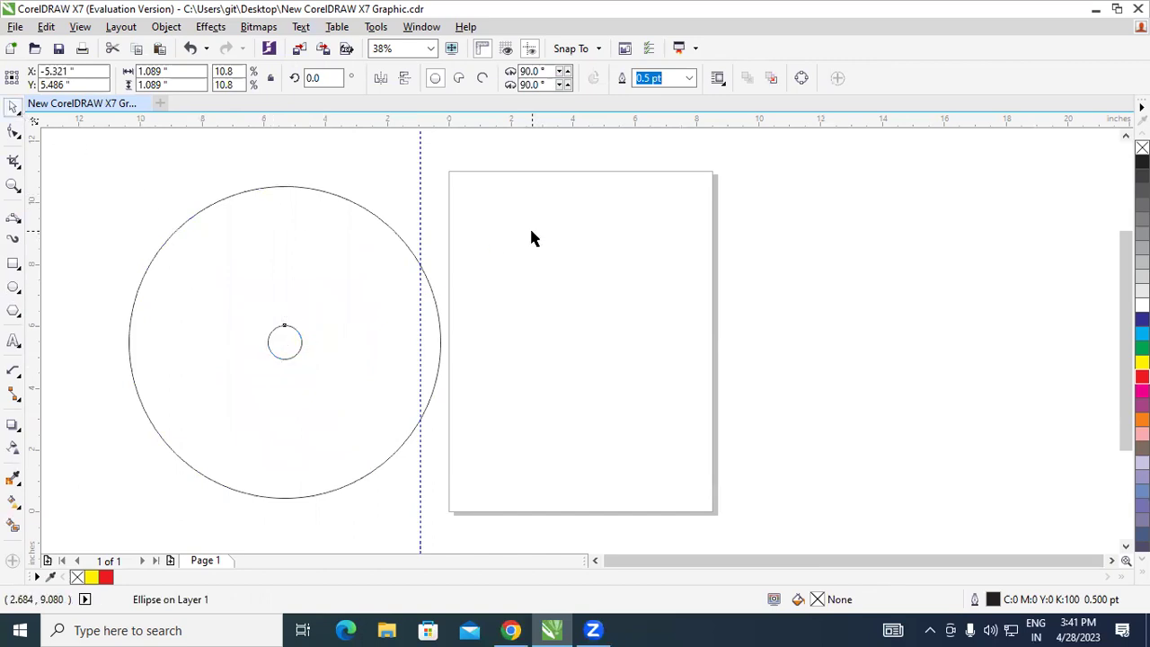
Step: Try fountain, vector pattern, two-color pattern and texture fills on the large circle and open the texture samples
left_click(395, 261)
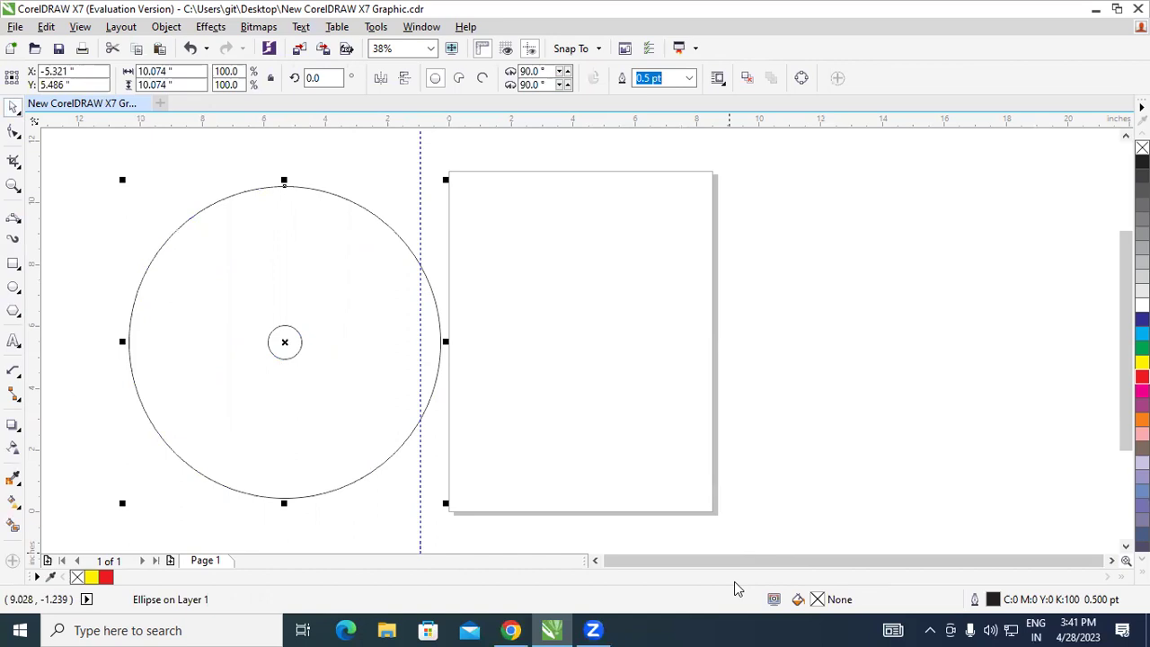
key("F11")
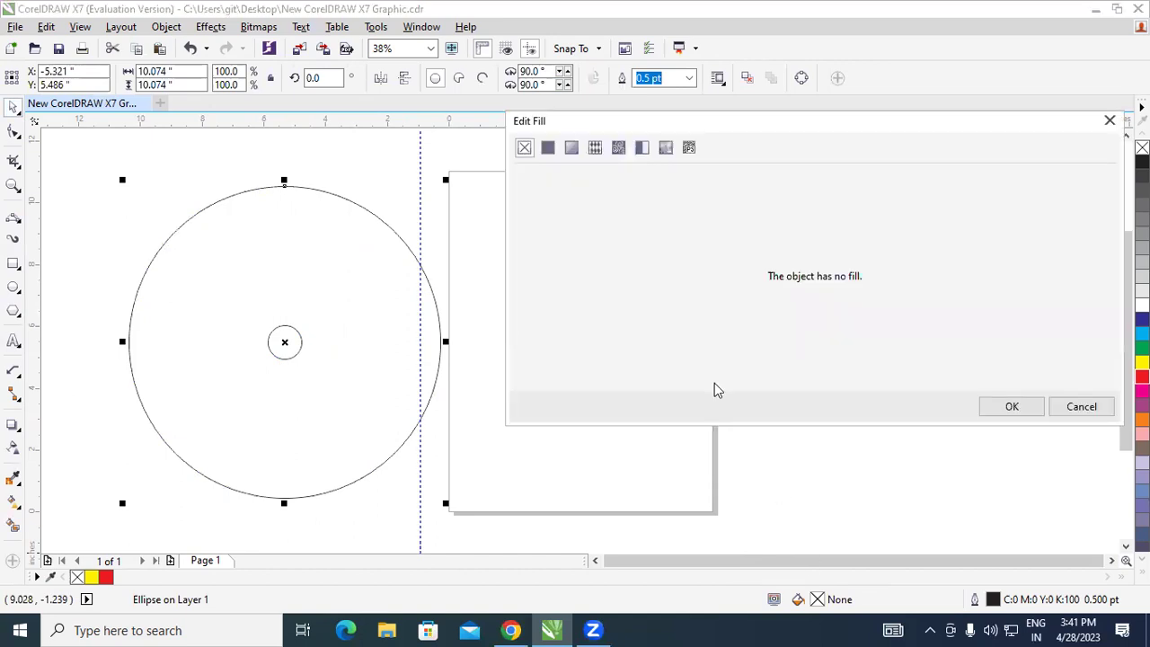
left_click(548, 148)
left_click(572, 148)
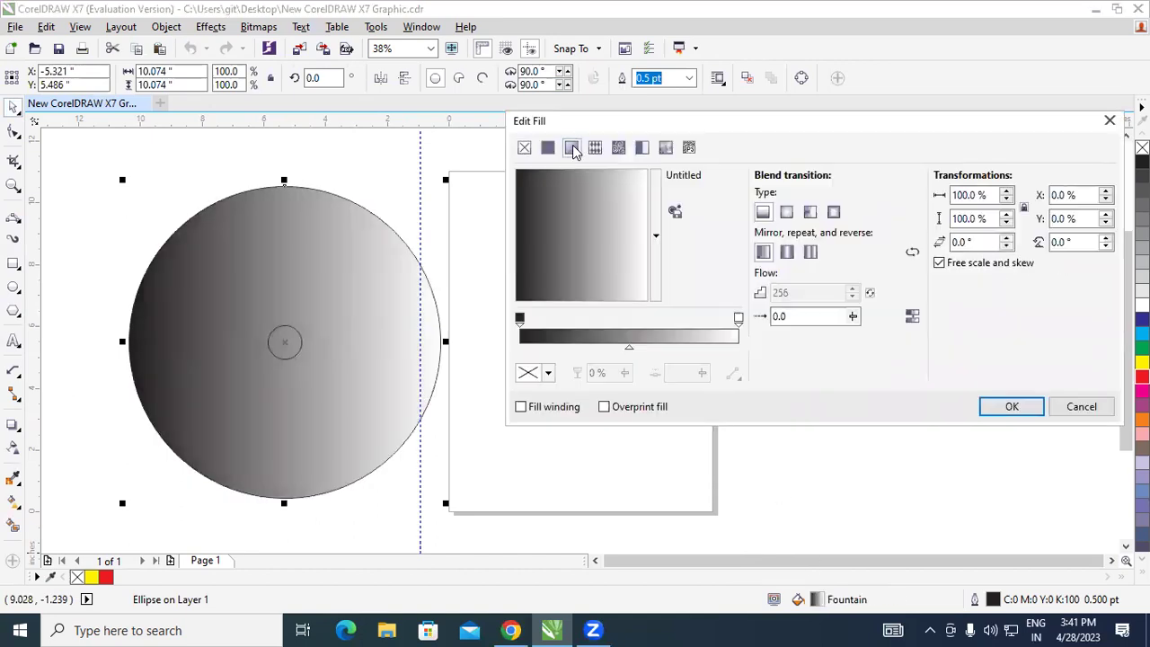
left_click(618, 154)
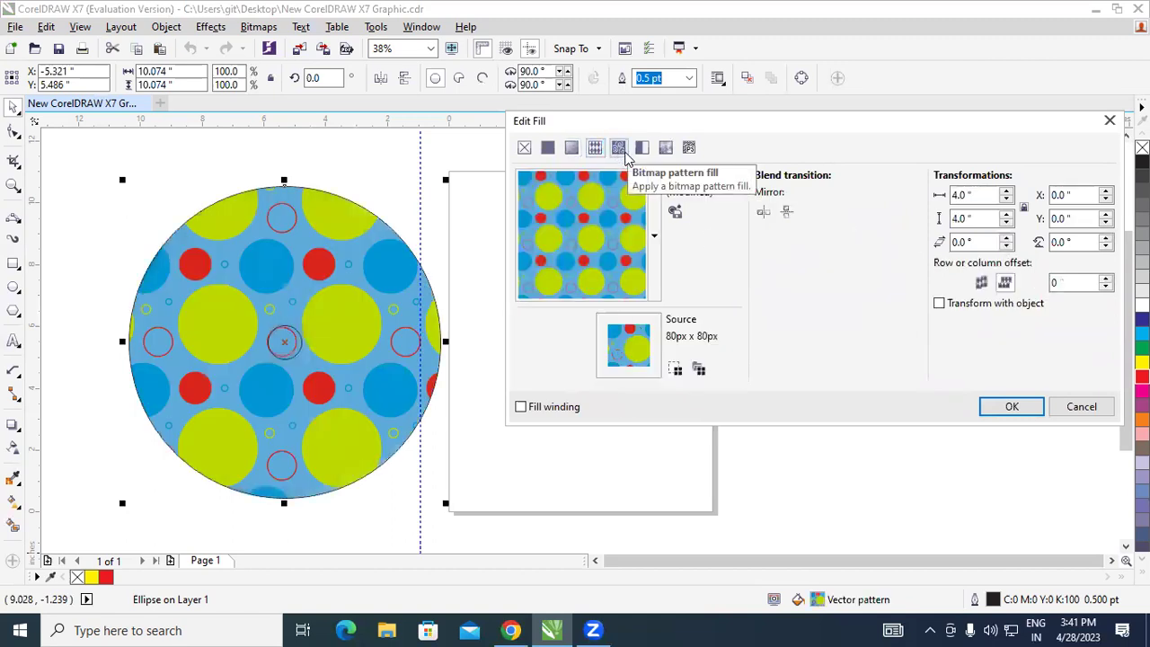
left_click(642, 149)
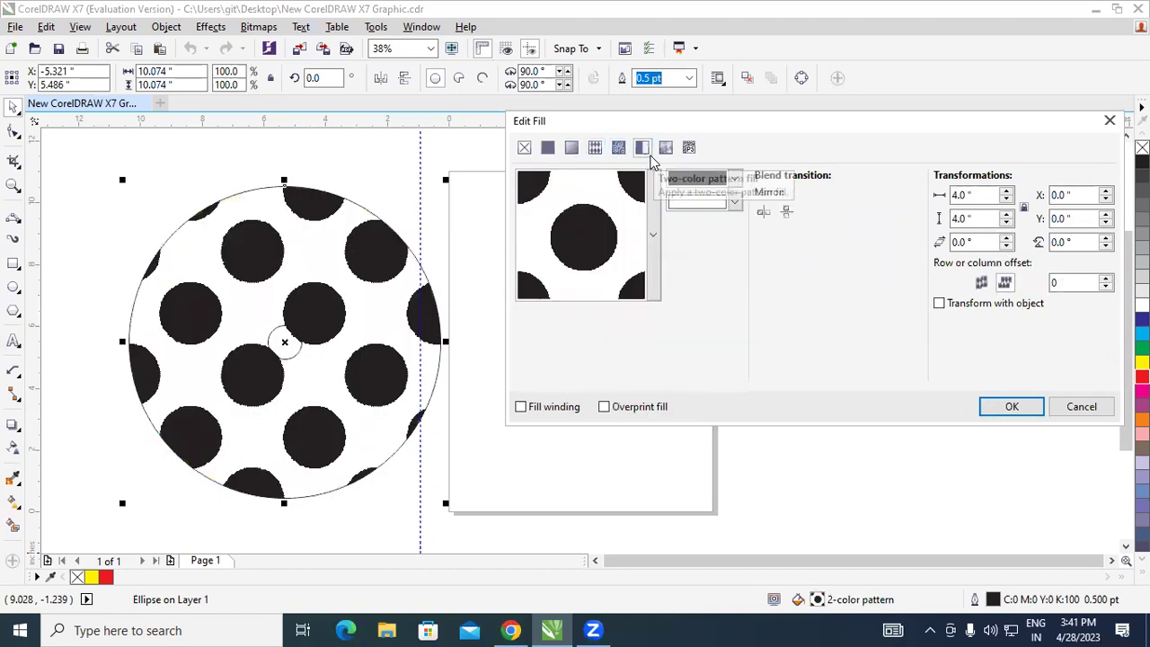
left_click(665, 149)
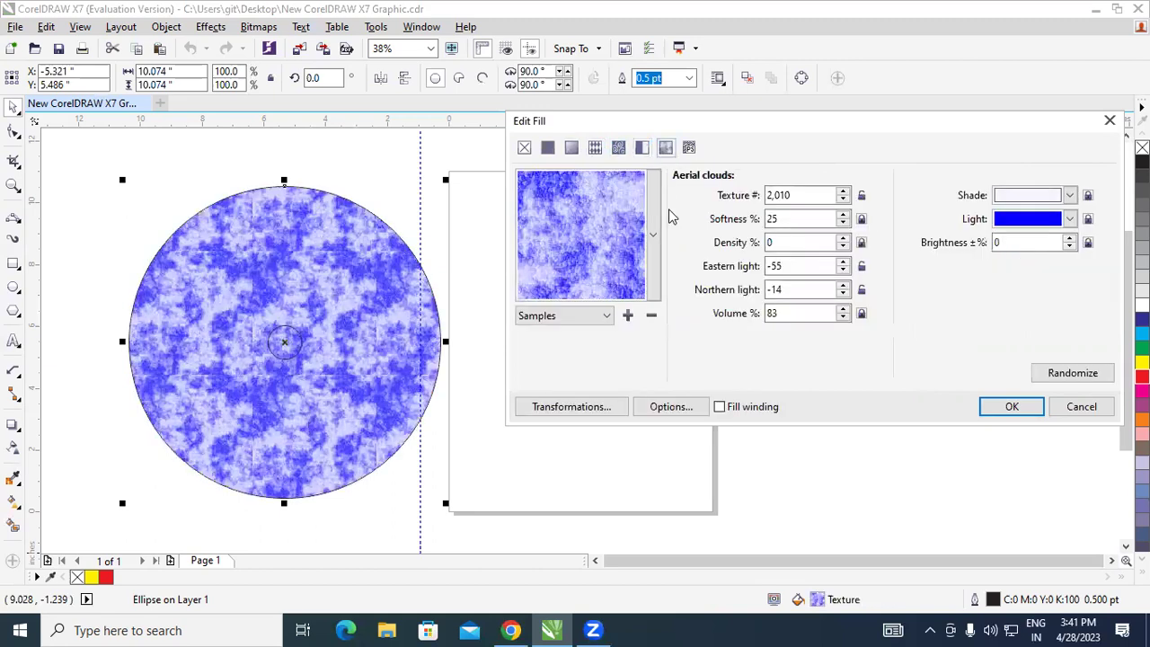
left_click(658, 290)
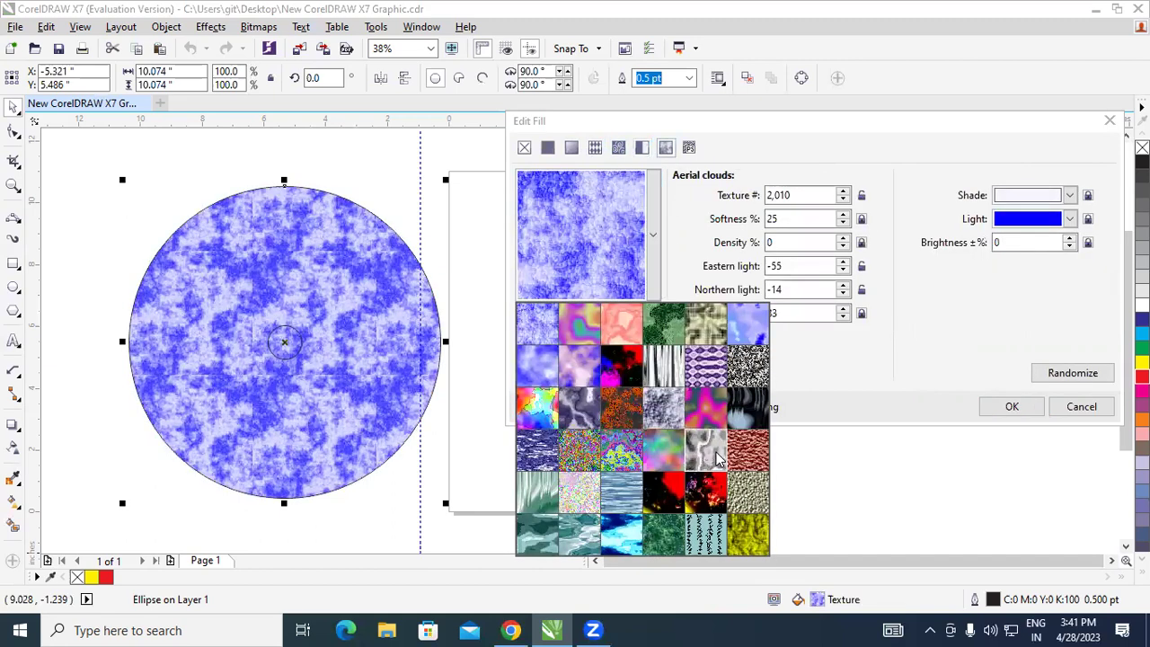
Step: Try bitmap pattern and vector pattern fills on the large circle and open the fill picker of each
left_click(617, 149)
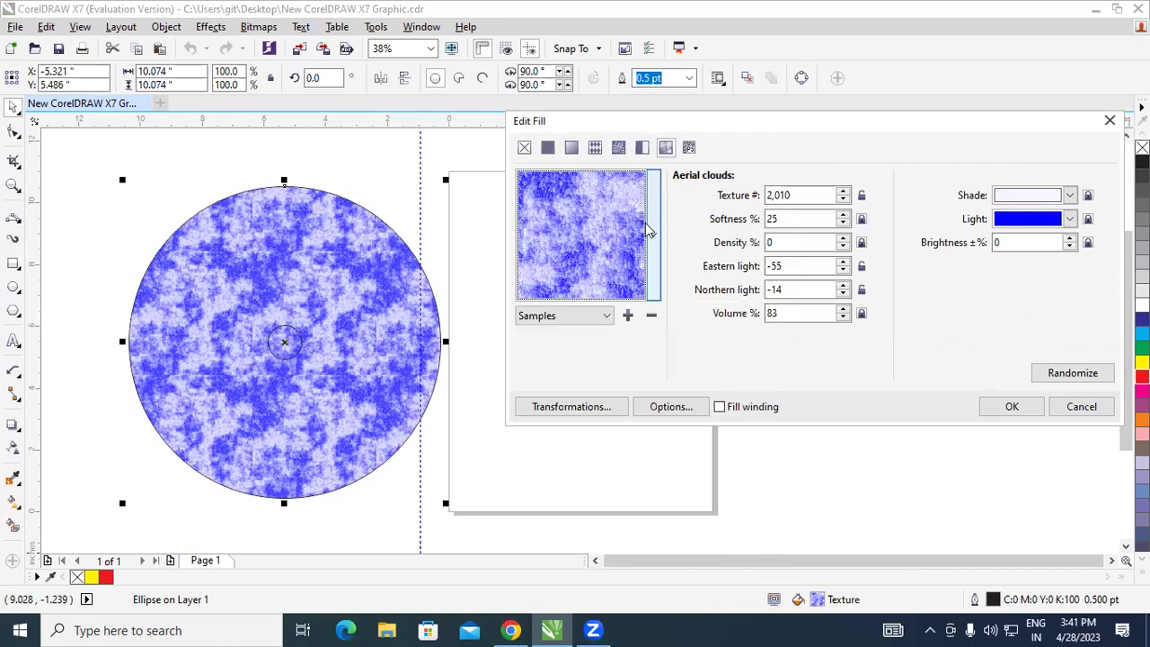
left_click(619, 149)
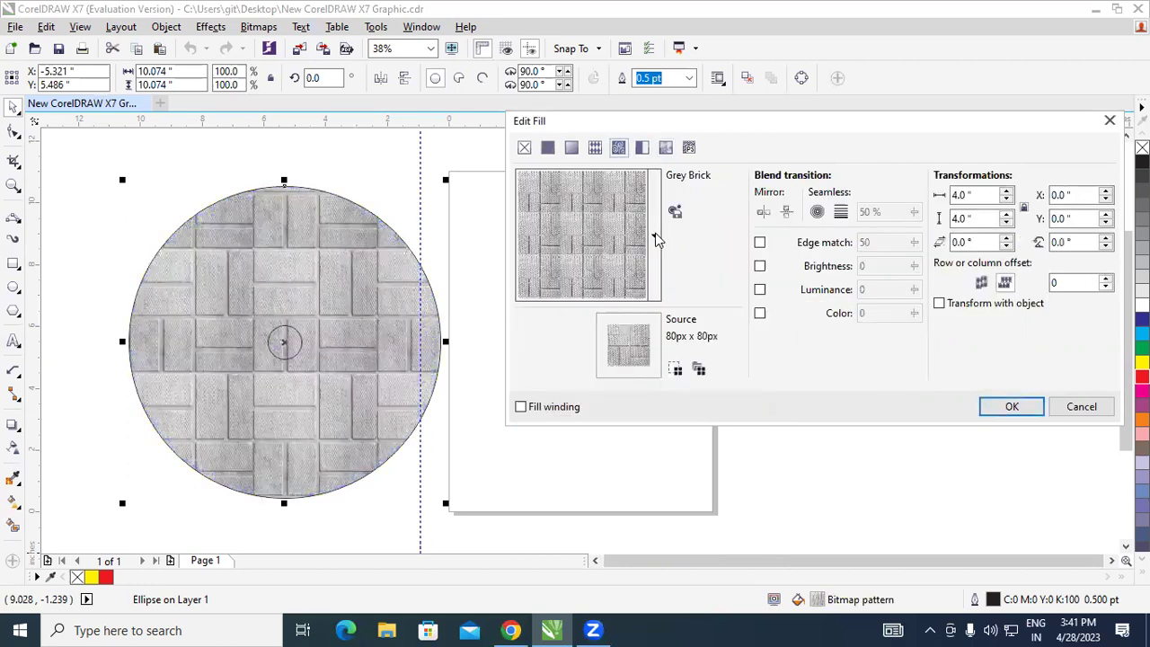
left_click(653, 241)
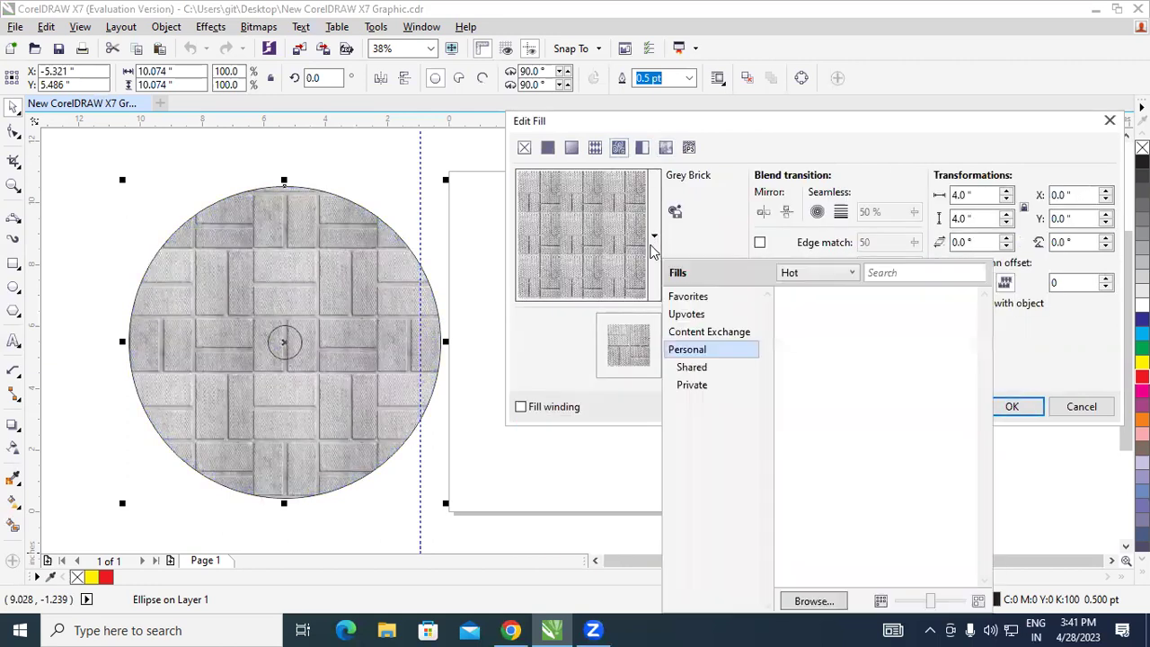
left_click(596, 150)
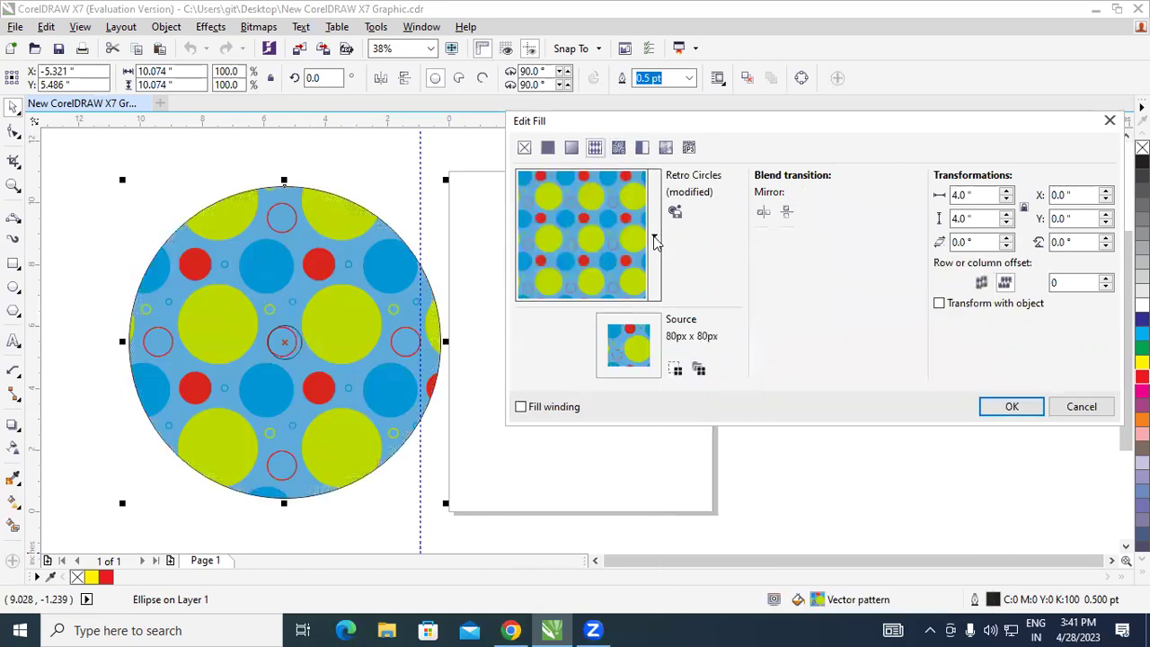
left_click(653, 240)
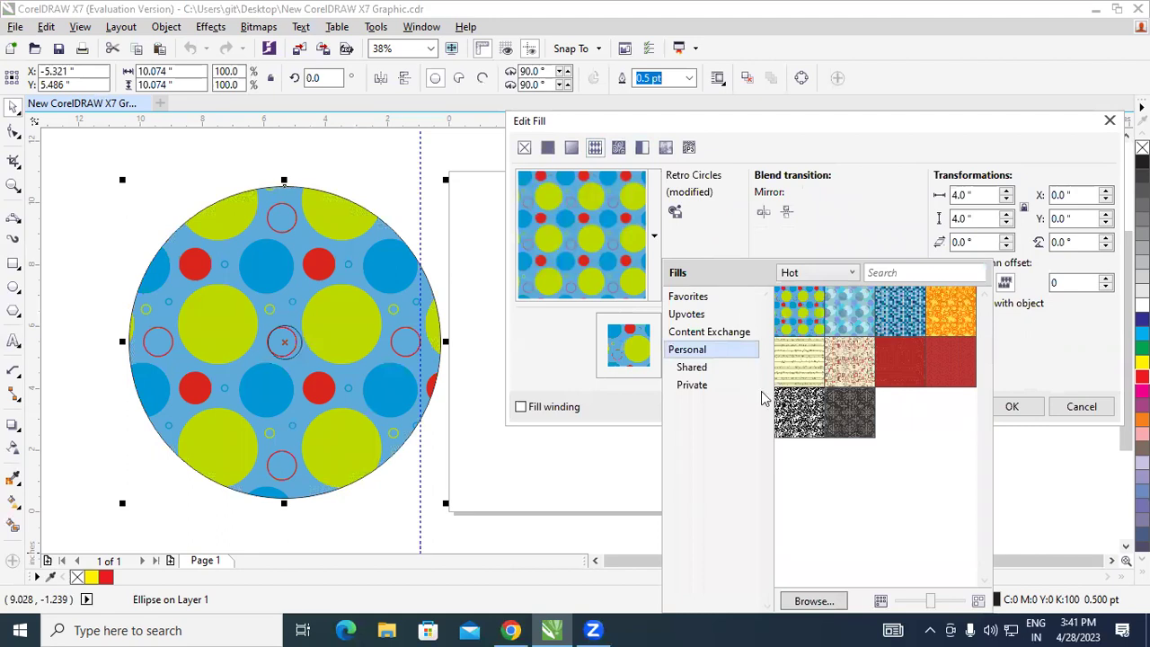
Step: Apply the Blue Anisotropic Refection fountain fill preset to the large circle
left_click(571, 148)
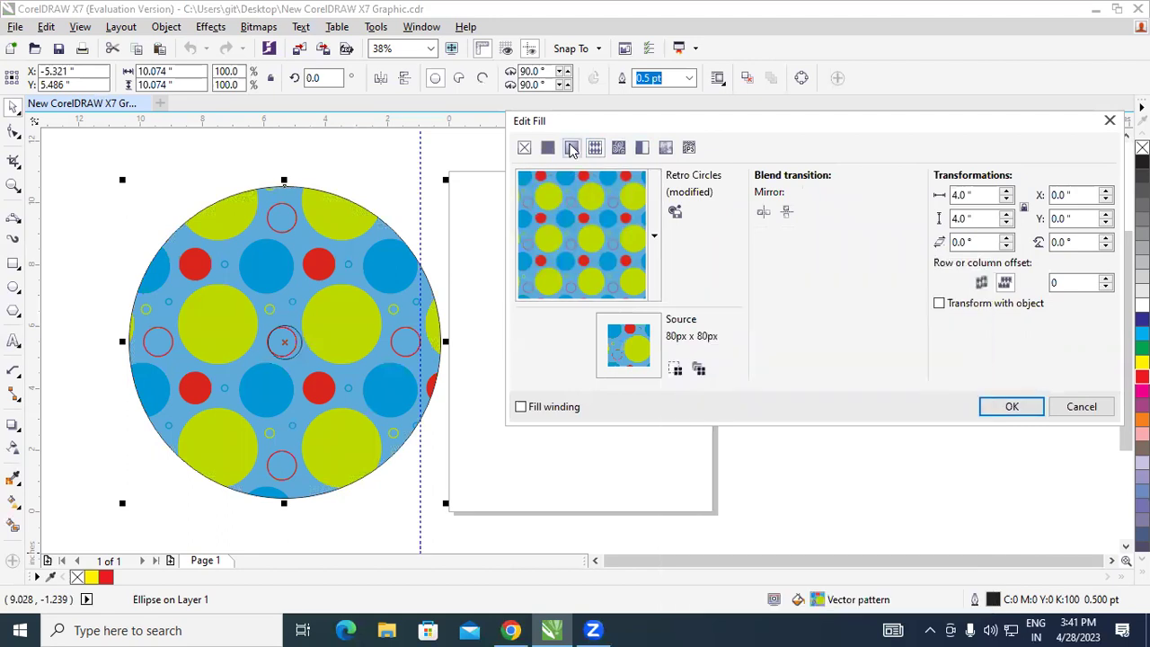
left_click(571, 147)
left_click(655, 235)
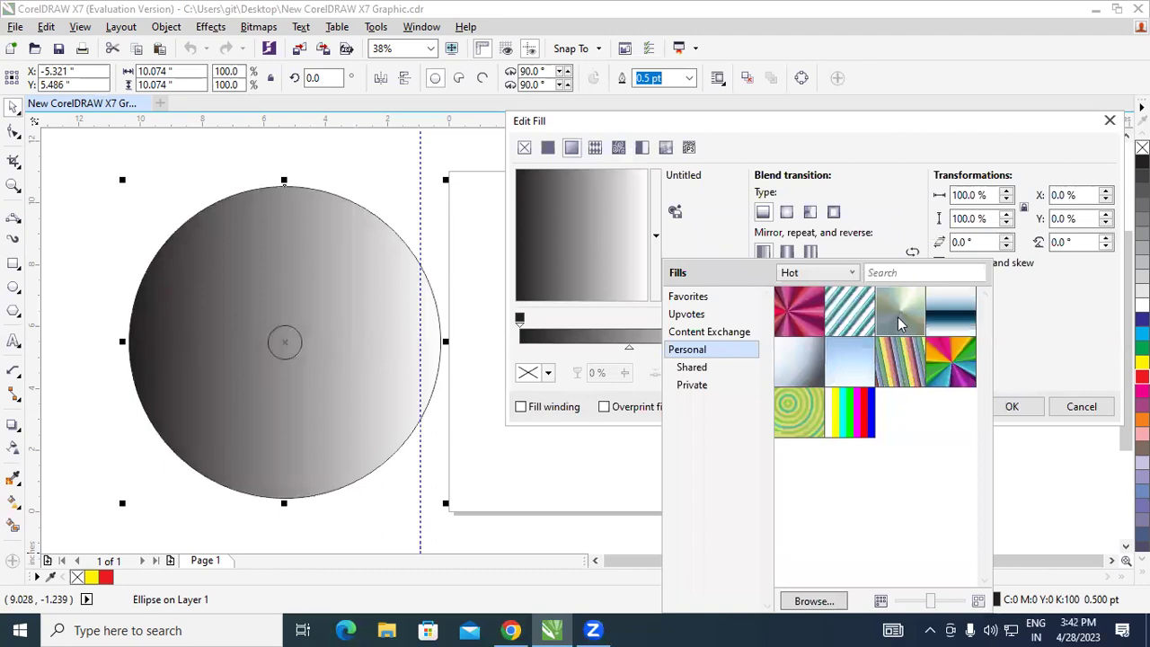
mouse_move(904, 315)
left_click(692, 280)
left_click(696, 283)
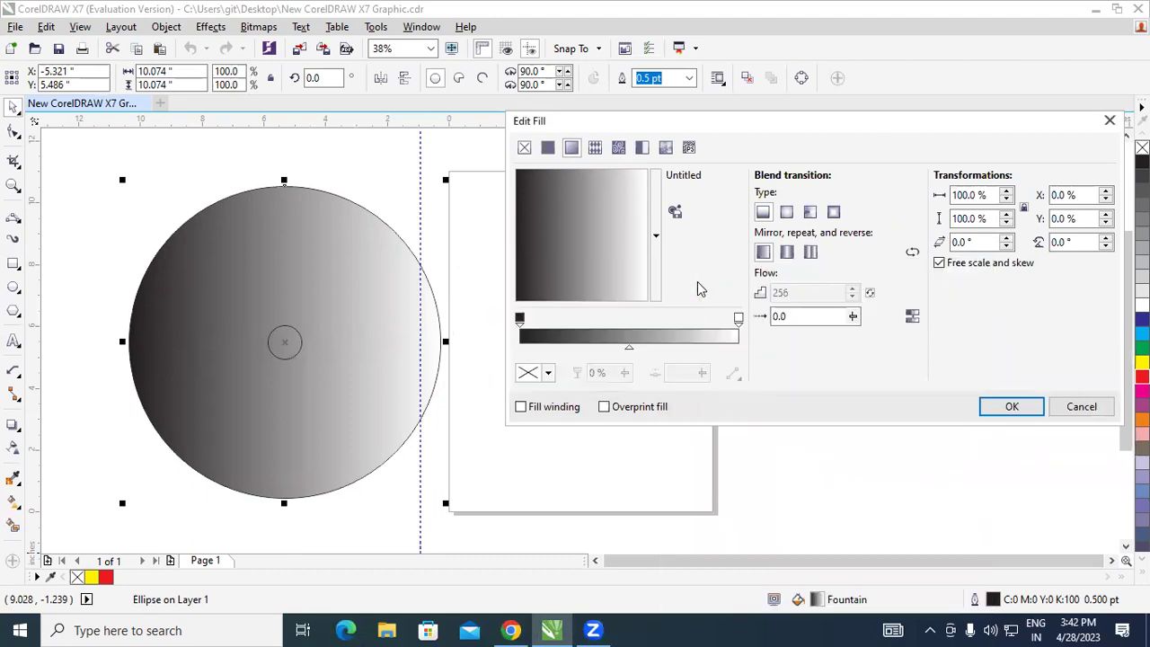
left_click(655, 236)
mouse_move(889, 320)
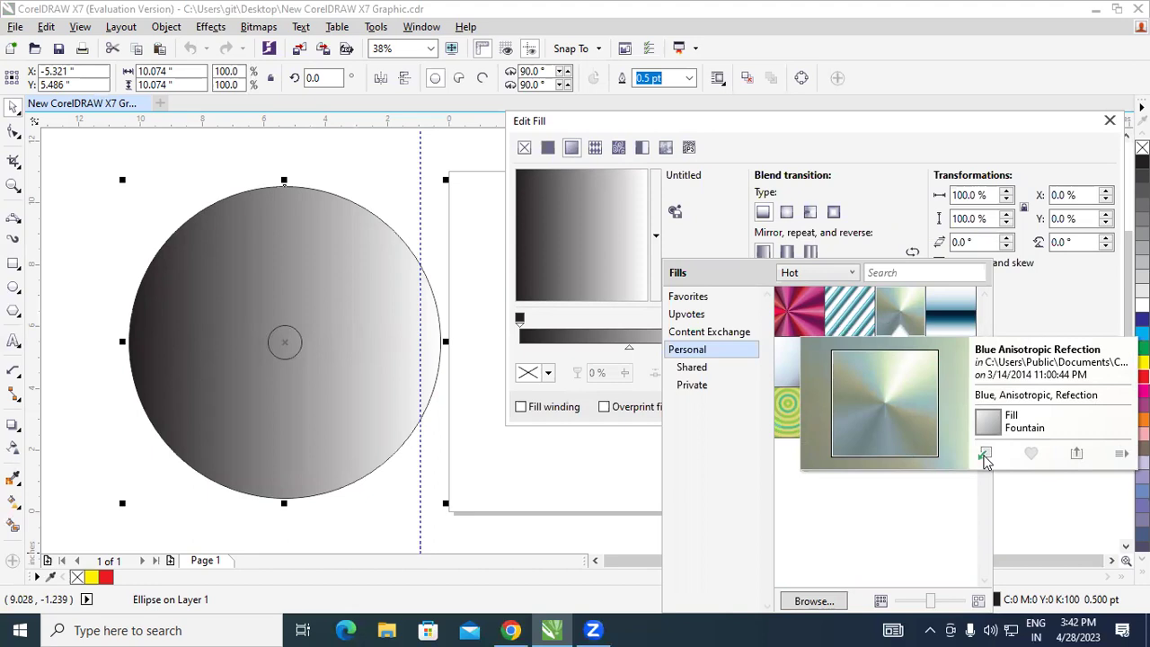
left_click(985, 455)
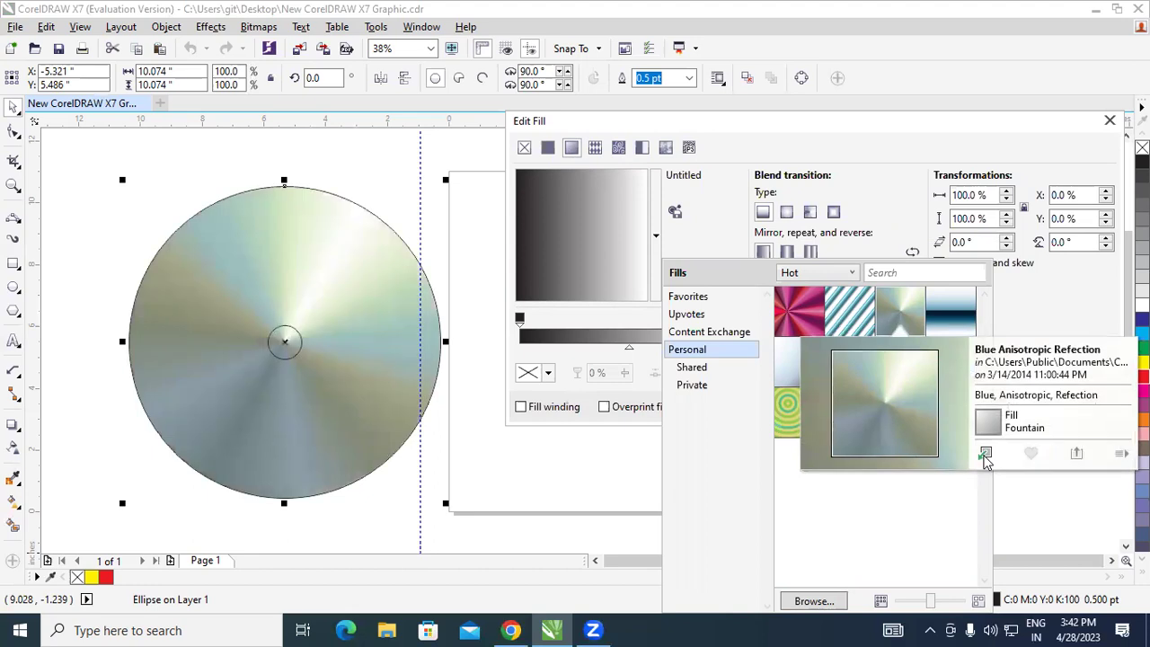
left_click(1044, 404)
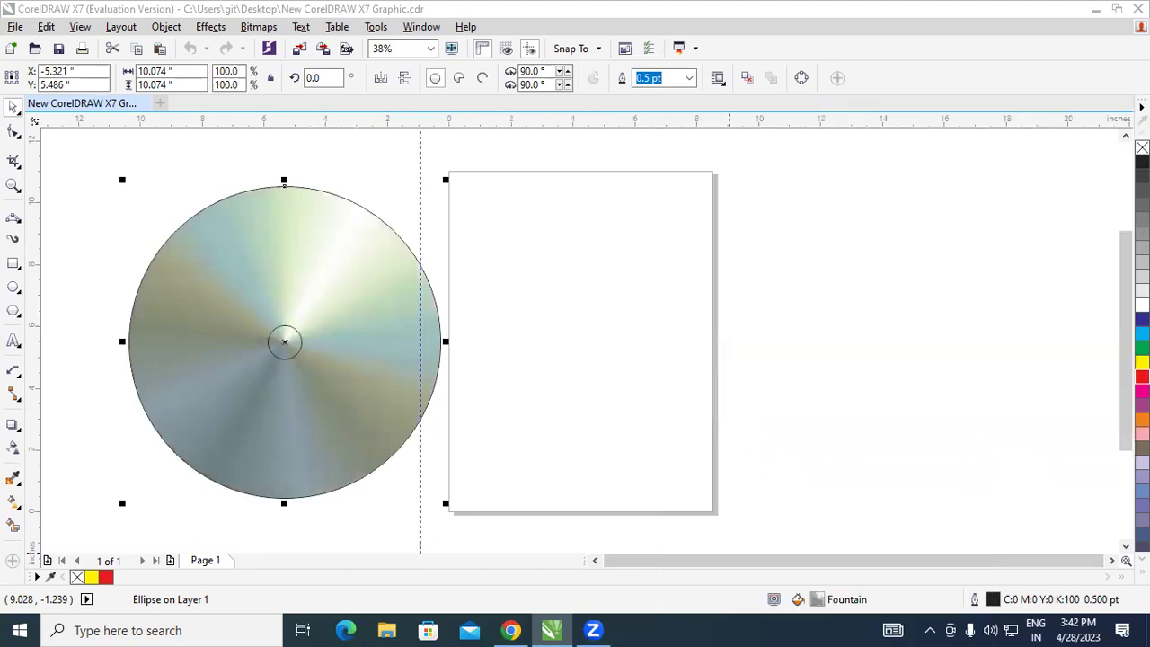
Step: Move the large circle onto the page and place the small circle back at its centre, at about X 2.63, Y 5.595 inches
left_click(318, 174)
left_click_drag(359, 249, 602, 258)
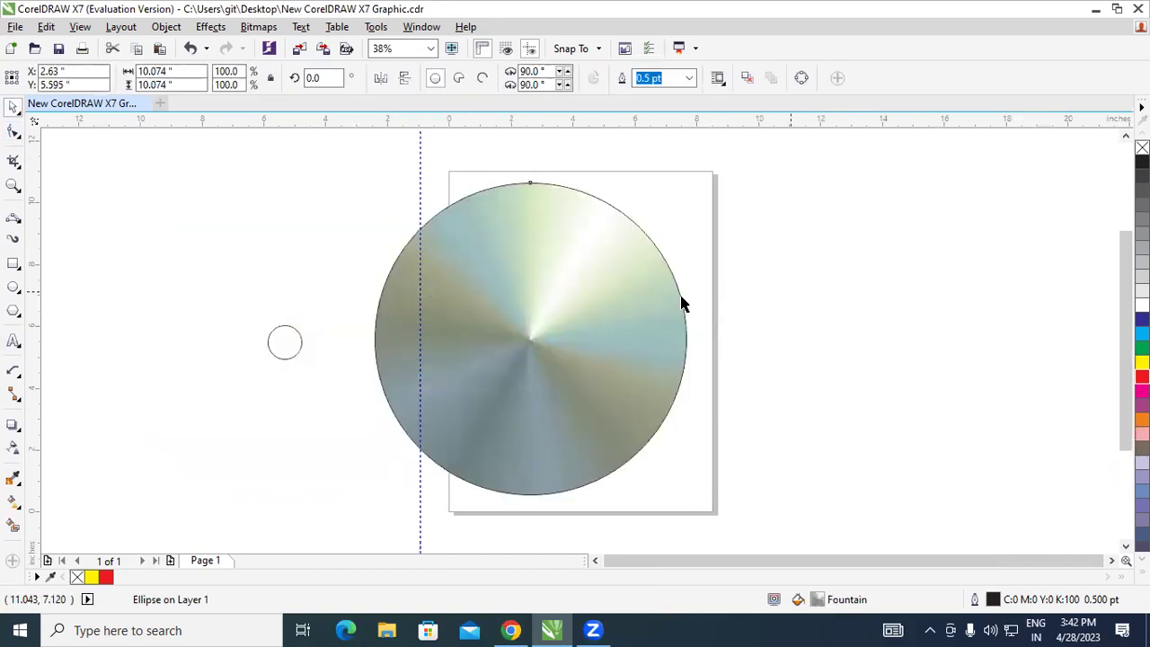
left_click(297, 341)
left_click_drag(296, 340, 531, 340)
left_click(790, 333)
Step: Fill the small centre circle with white to form the disc's hole
left_click(538, 340)
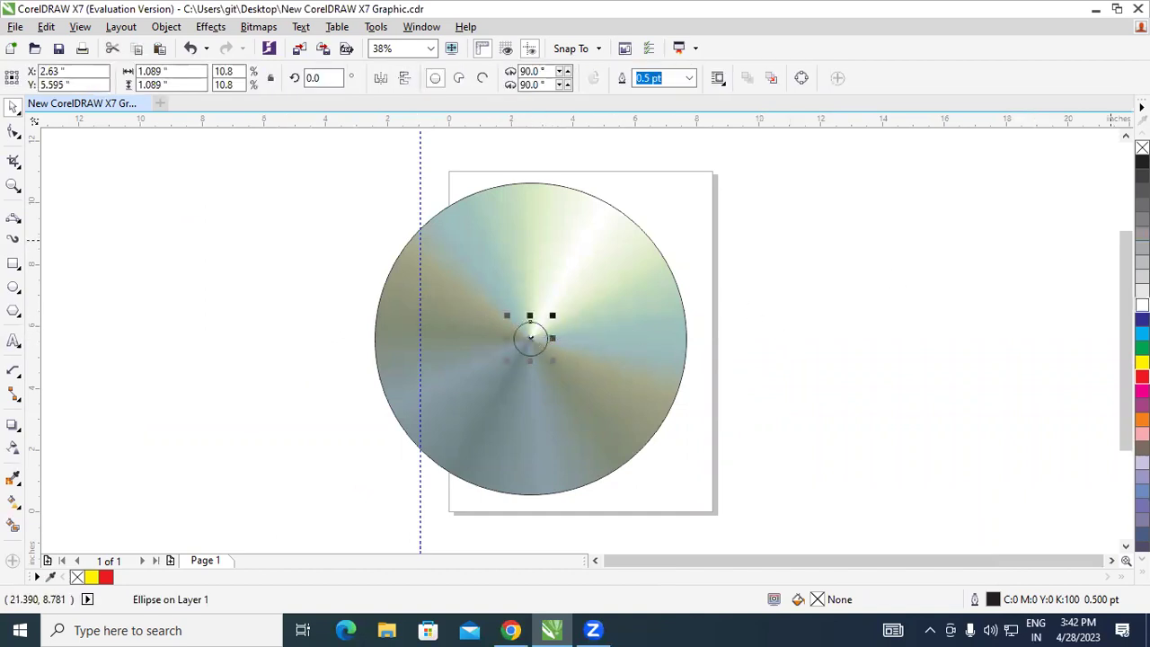
left_click(1141, 305)
left_click(896, 333)
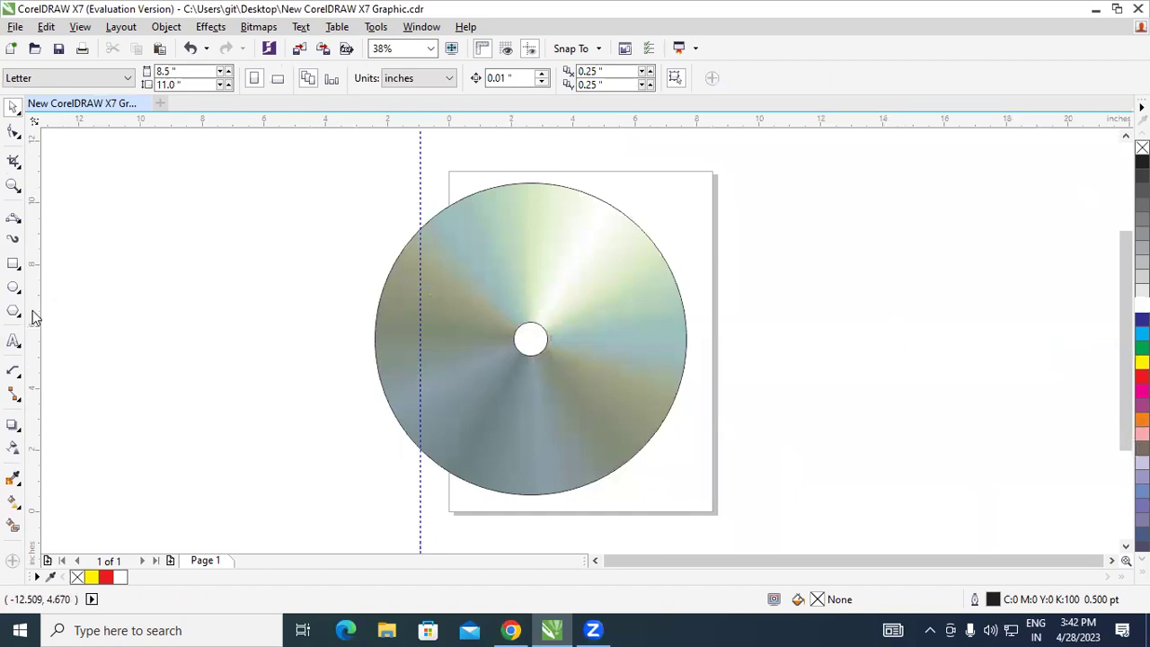
Step: Add the artistic text "DVD", enlarge it to about 145.5 pt and place it on the disc above the hole
left_click(15, 342)
left_click(176, 268)
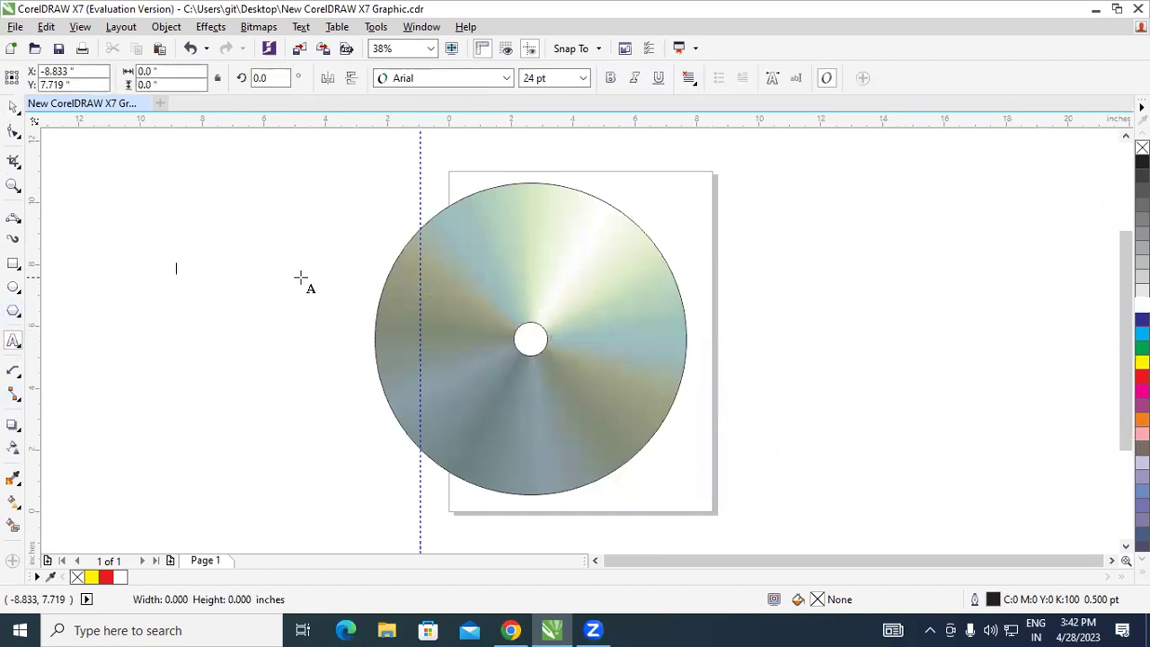
type("DVD")
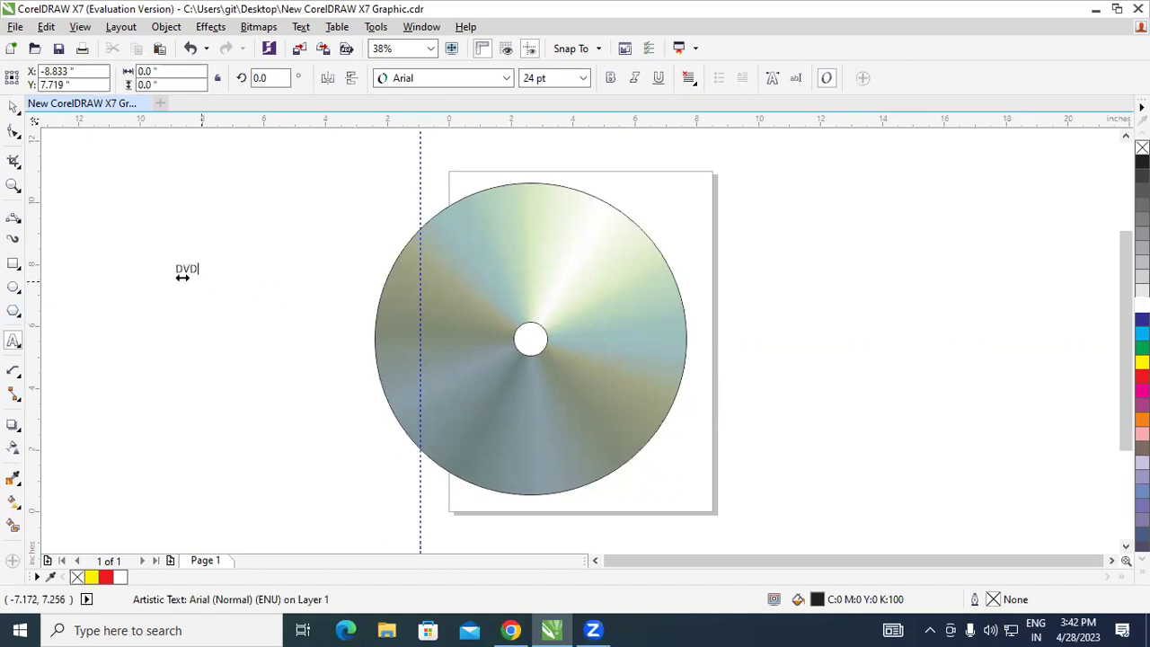
key("Escape")
left_click_drag(254, 320, 308, 316)
left_click_drag(241, 286, 539, 266)
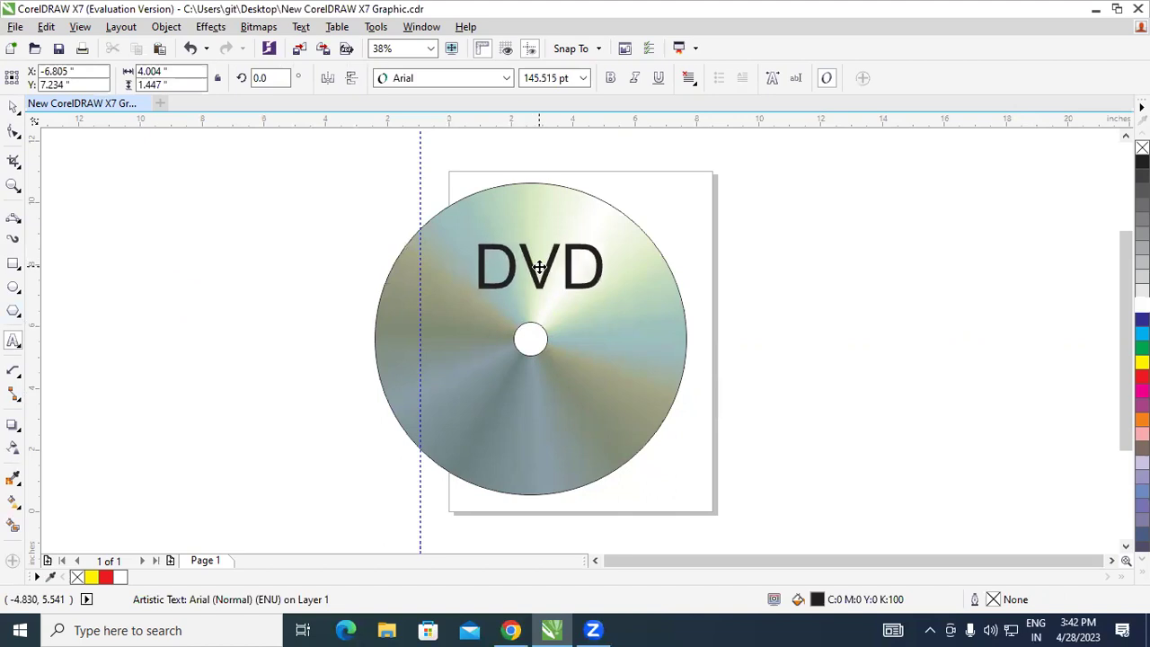
Step: Examine the fountain, vector pattern, bitmap pattern and texture fill types and their presets for text, leaving the fill settings without applying any
left_click(752, 237)
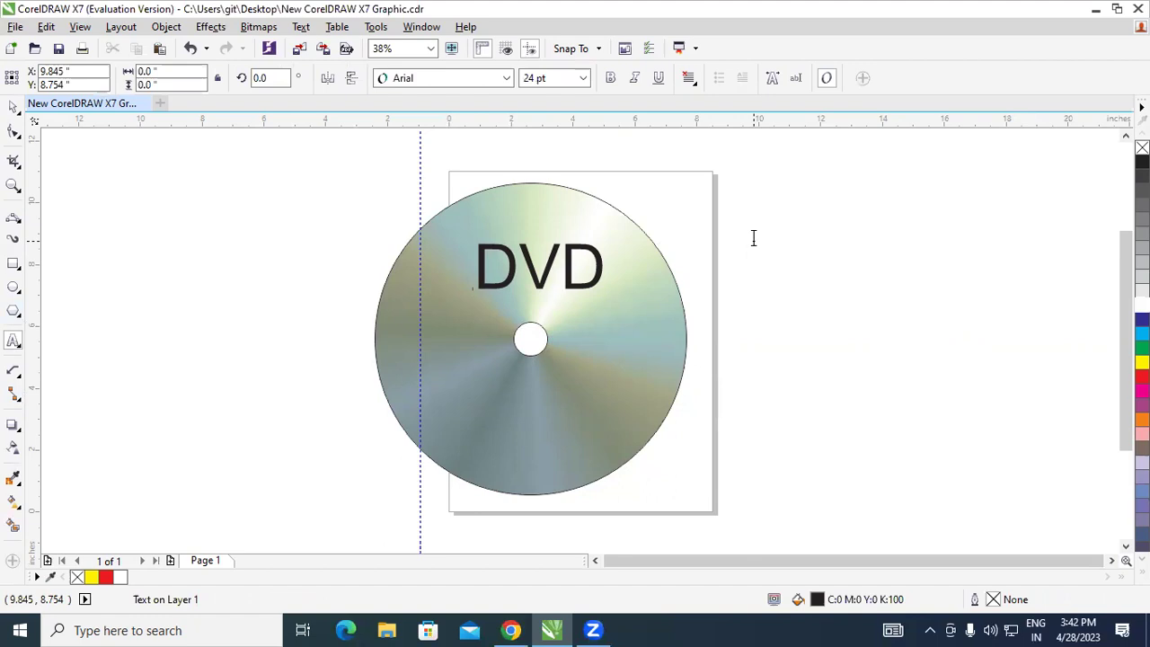
left_click(752, 237)
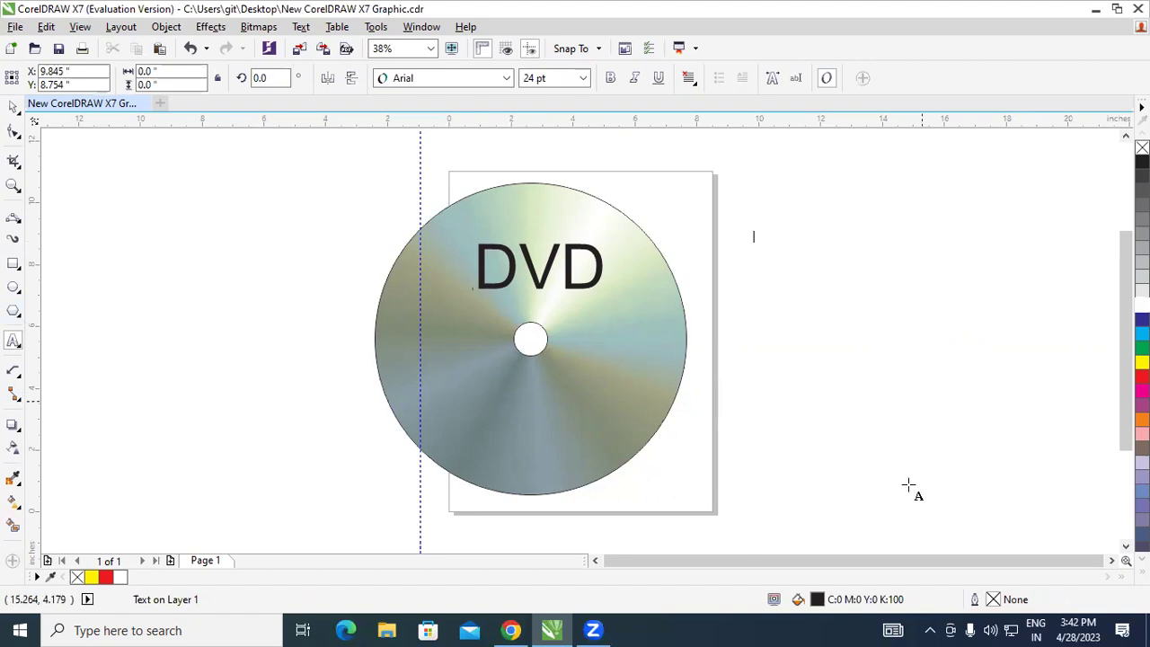
double_click(847, 585)
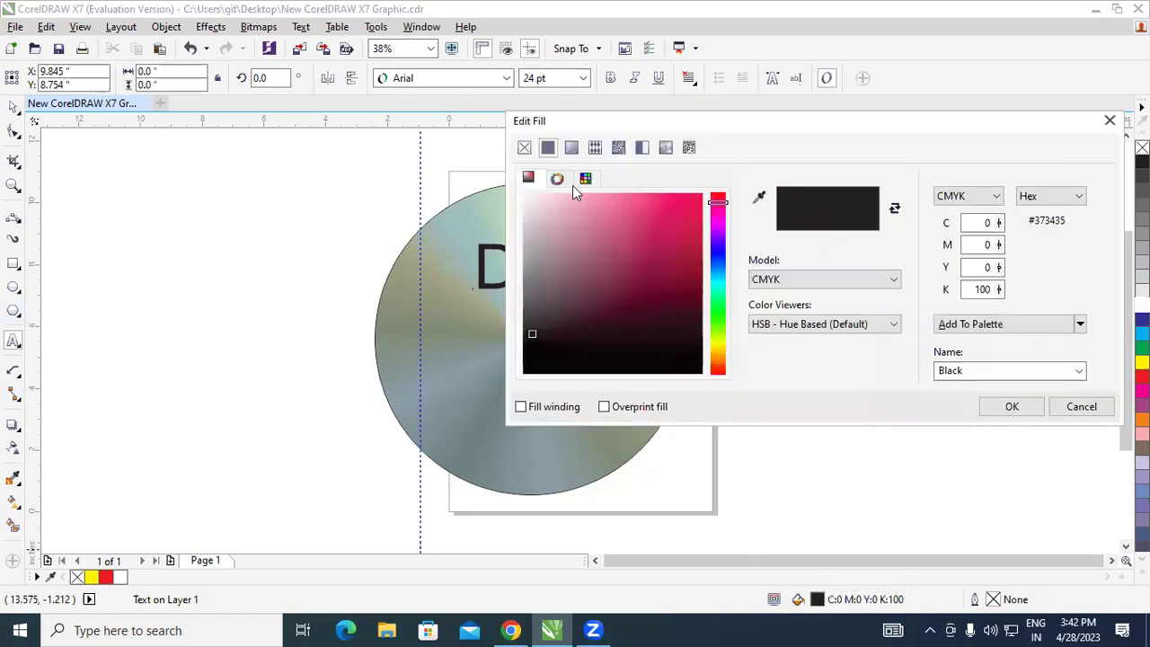
left_click(571, 148)
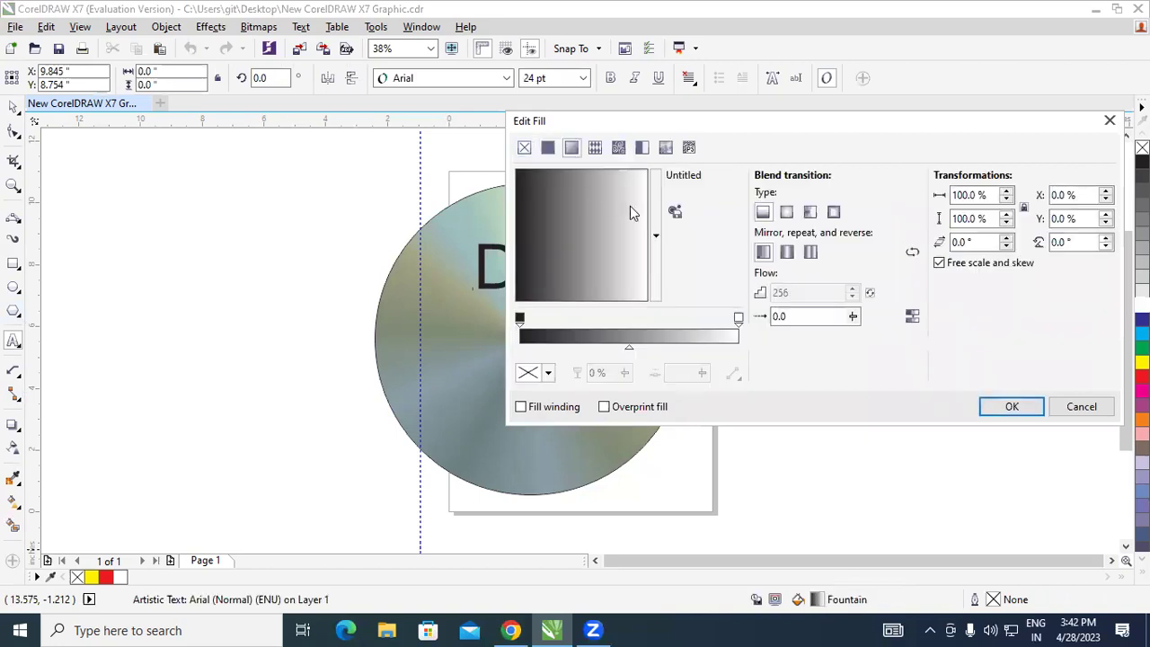
left_click(654, 230)
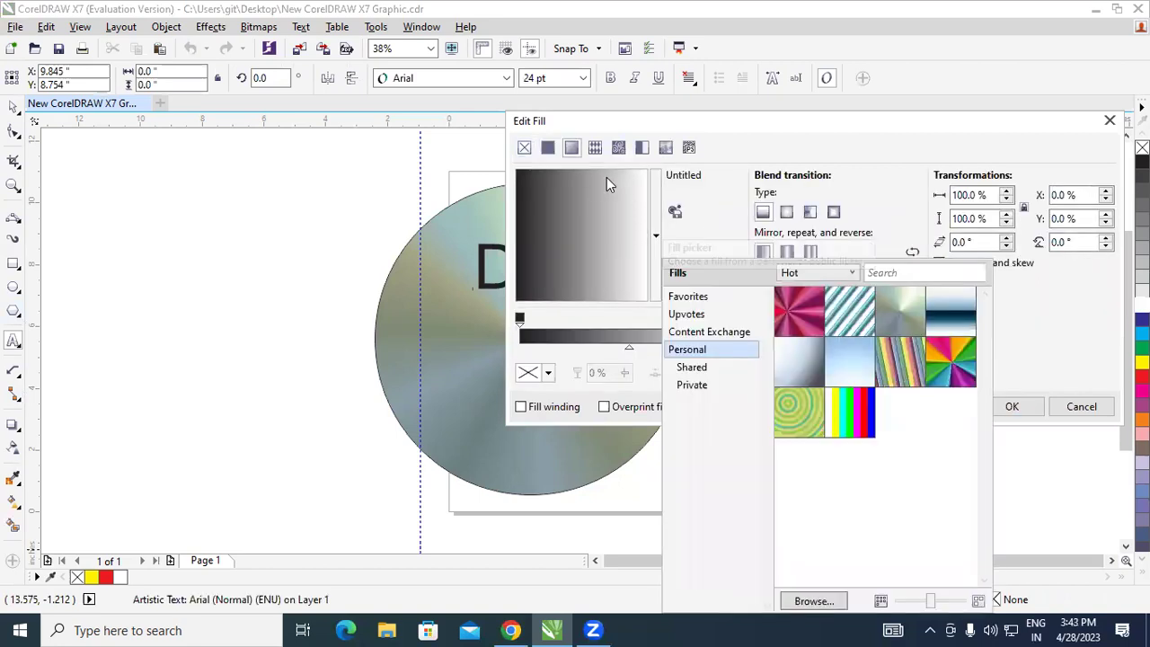
left_click(595, 148)
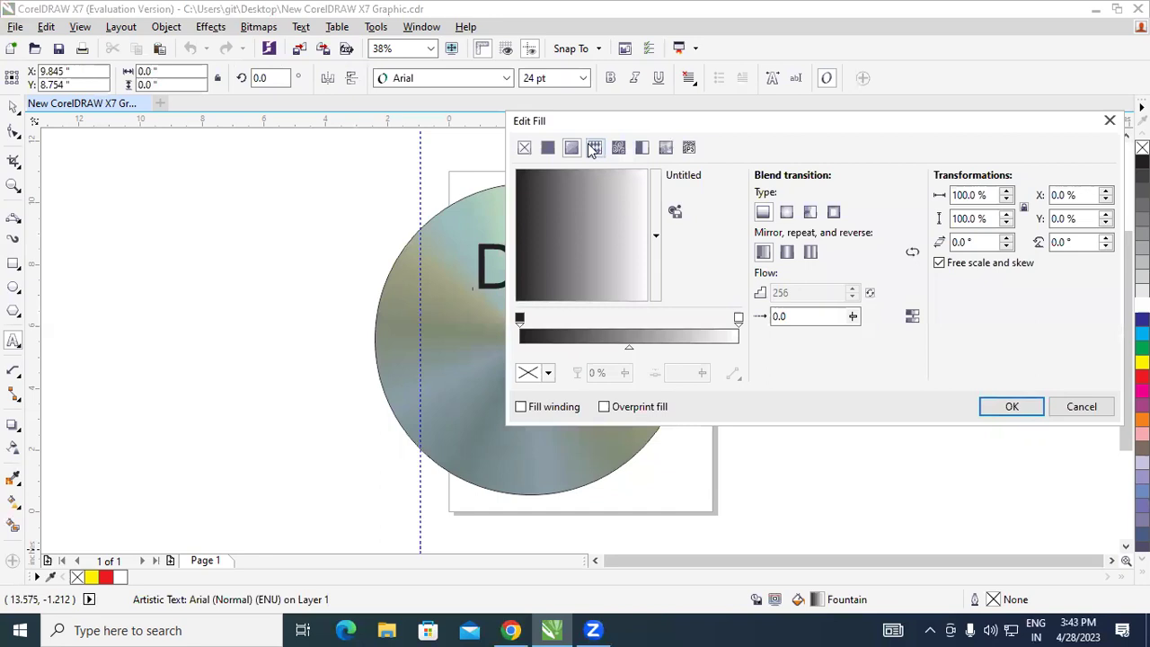
left_click(594, 148)
left_click(654, 234)
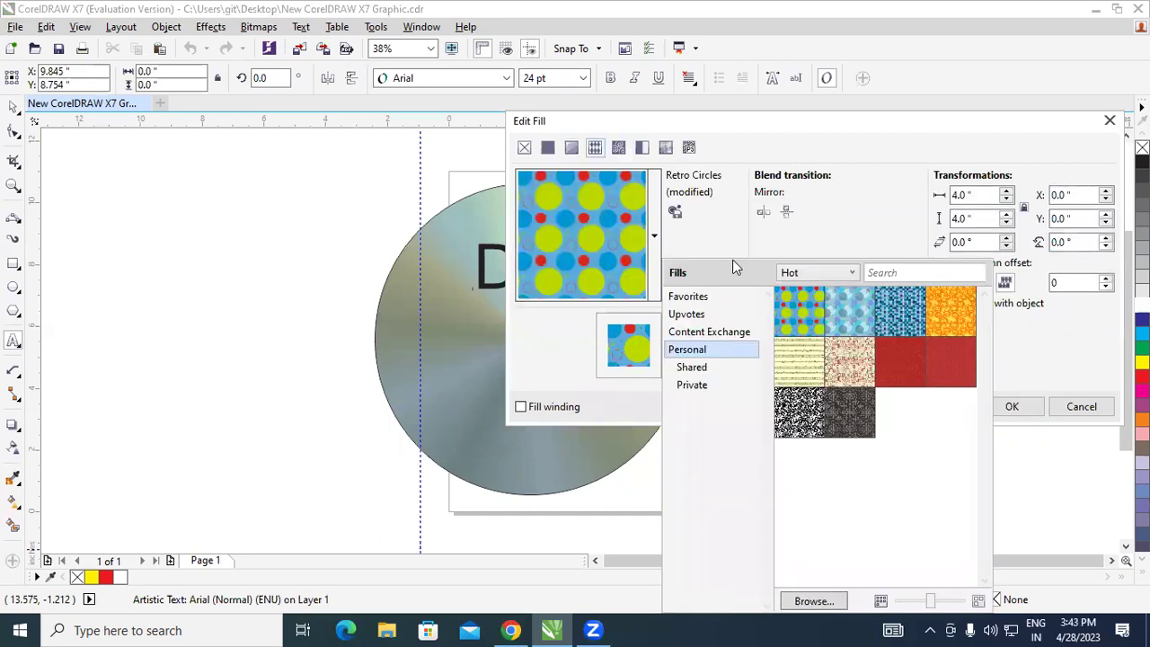
left_click(630, 155)
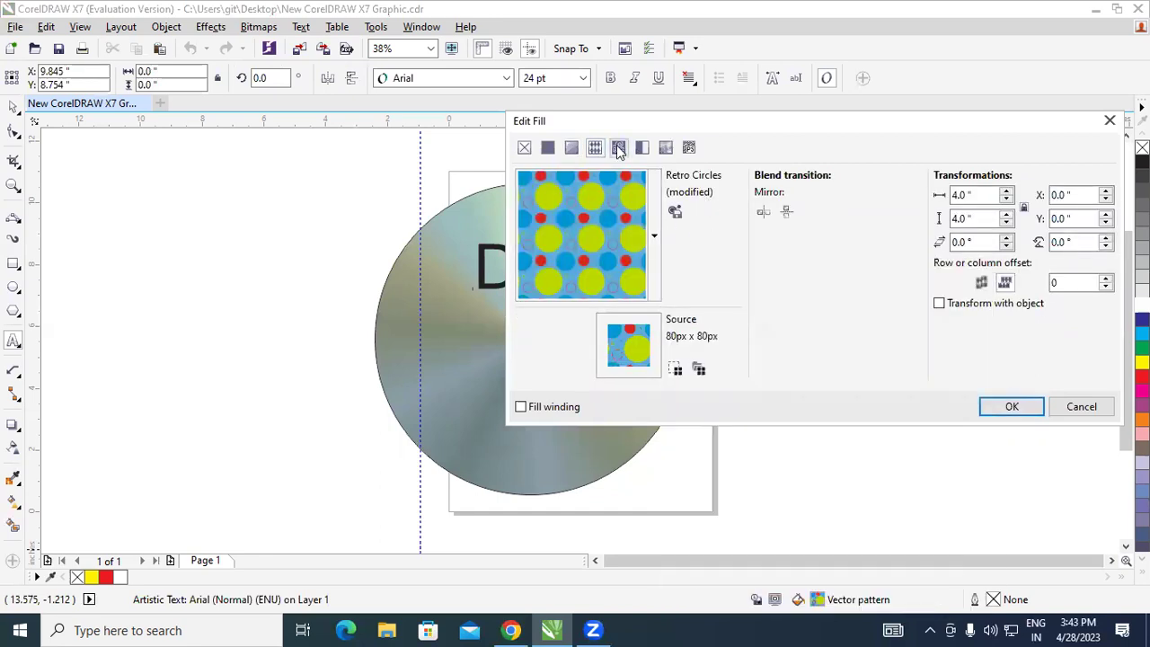
left_click(653, 232)
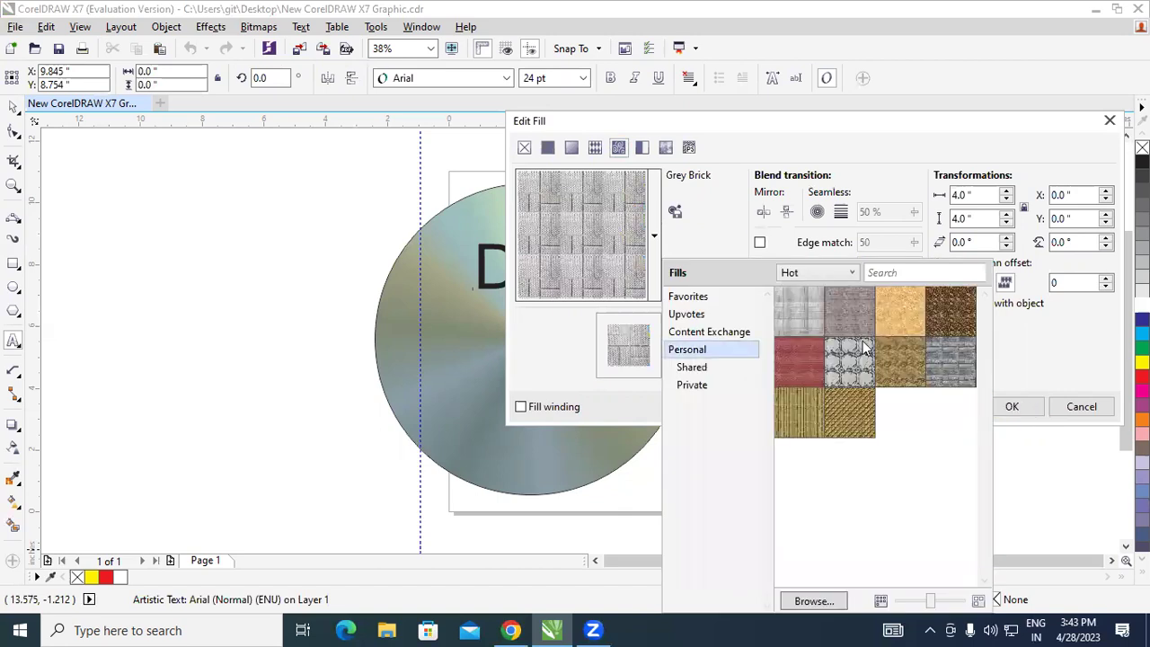
left_click(649, 153)
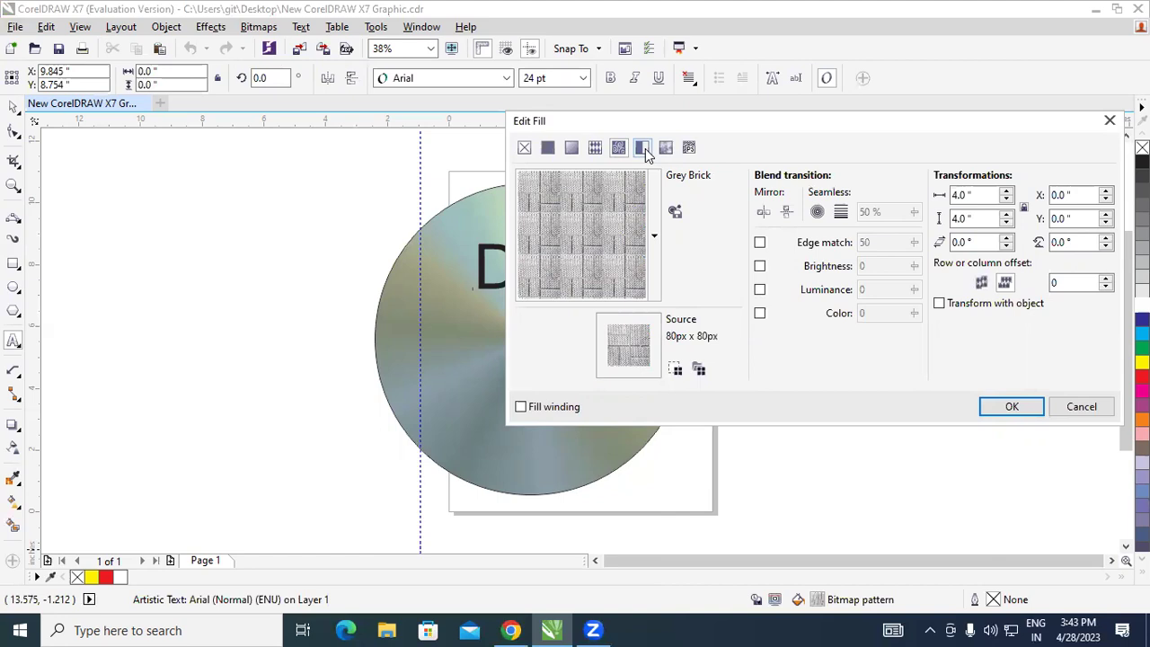
left_click(665, 148)
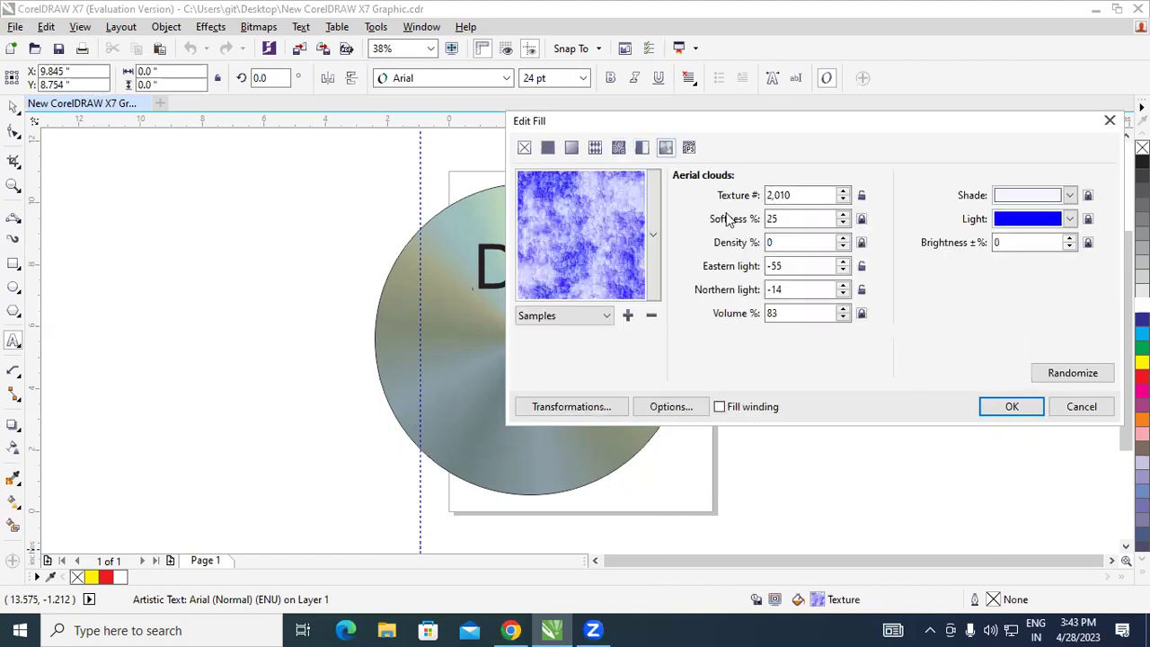
left_click(653, 234)
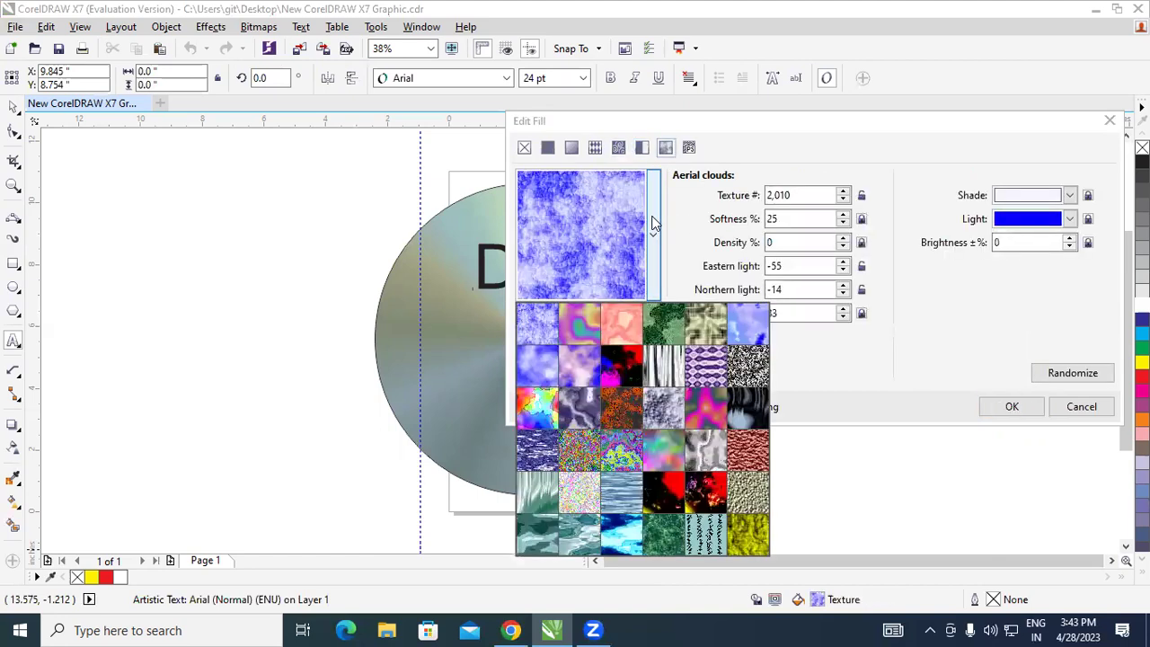
left_click(975, 375)
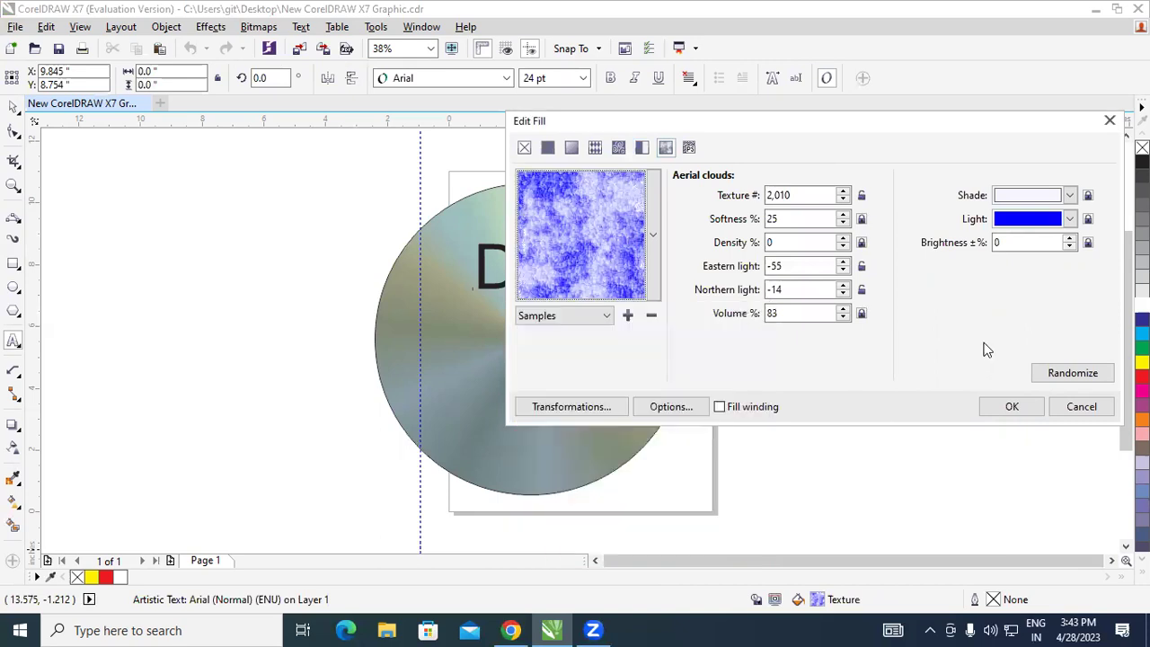
left_click(1080, 406)
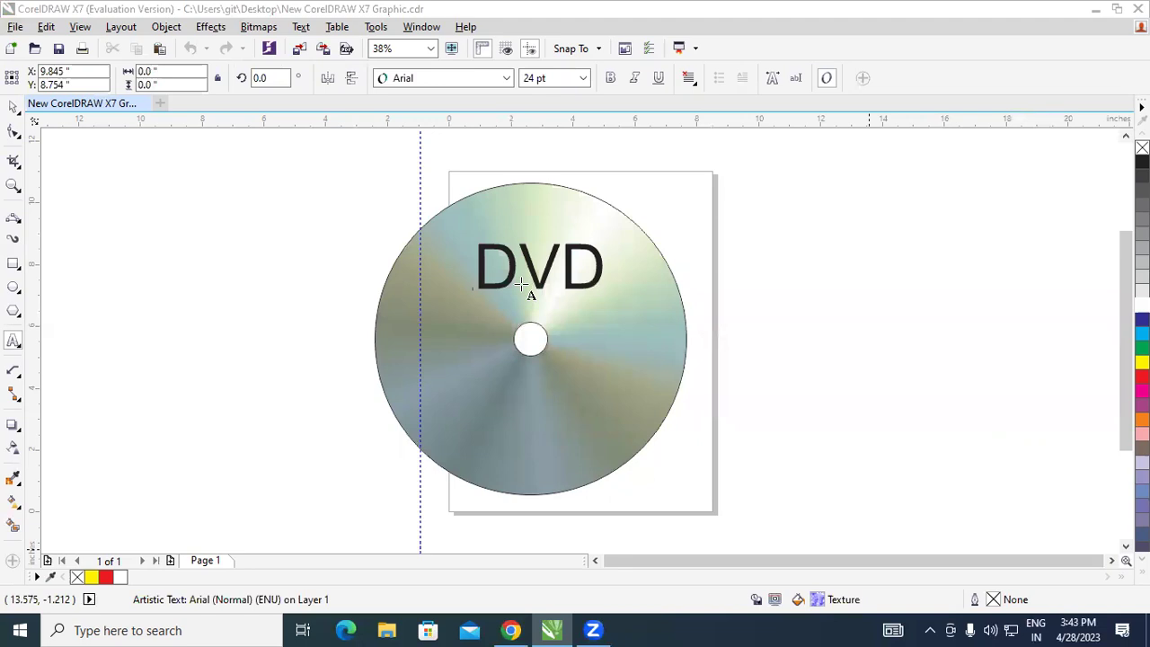
key("alt+F4")
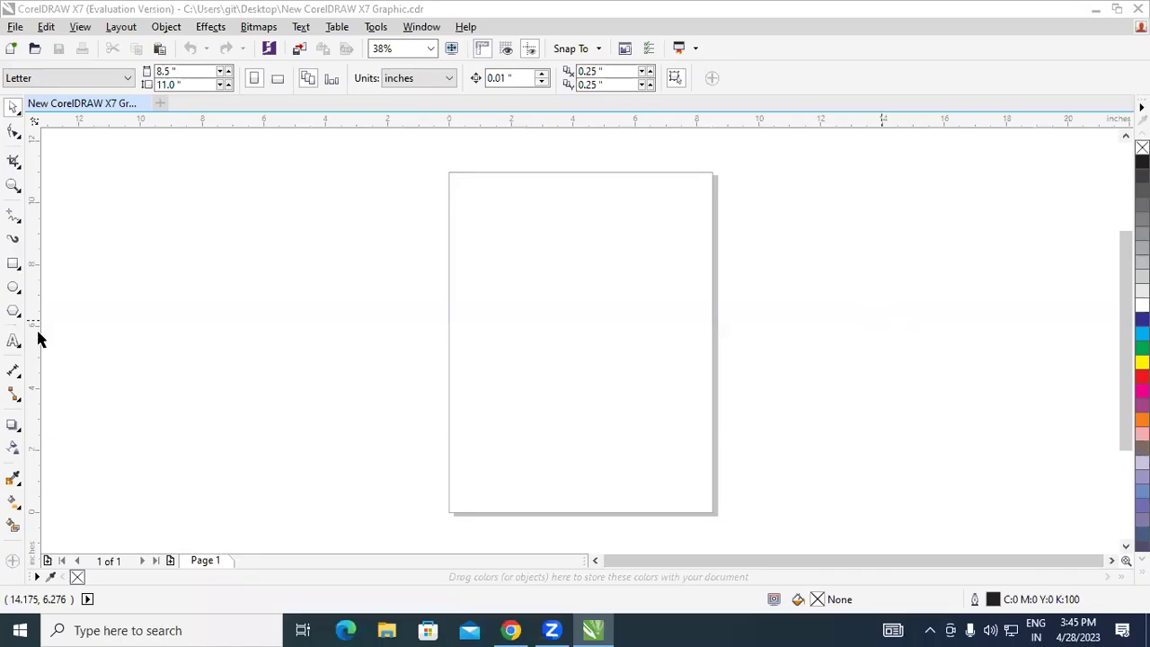
Step: Add the artistic text "G" to the page and enlarge it to about 548 pt
left_click(16, 343)
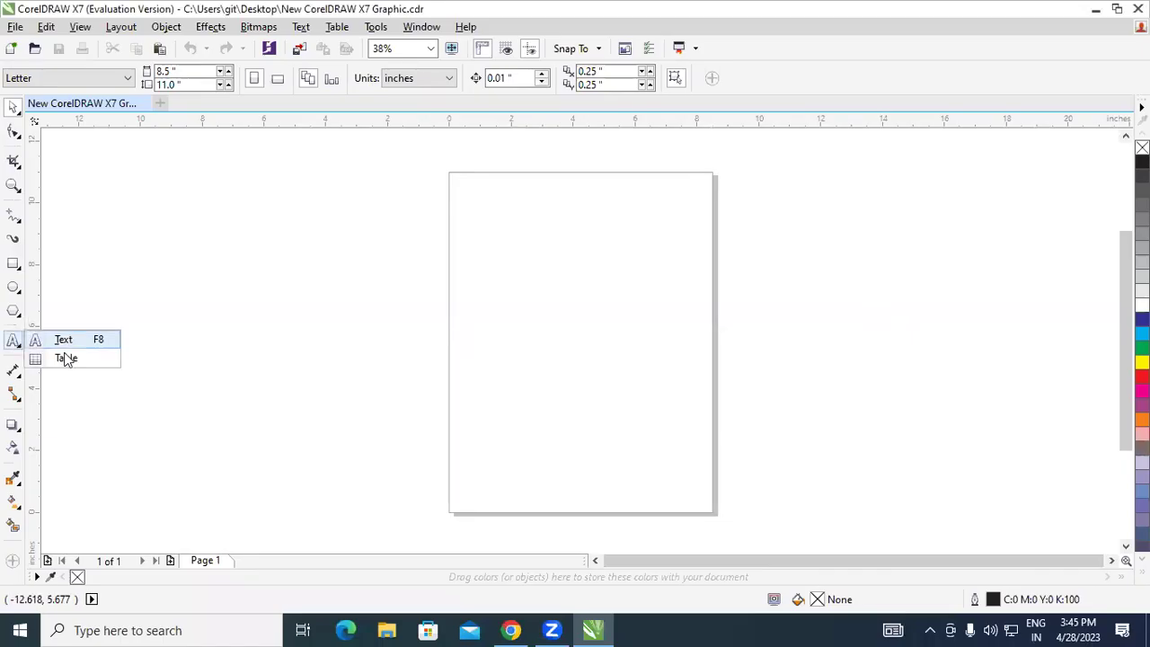
left_click(78, 342)
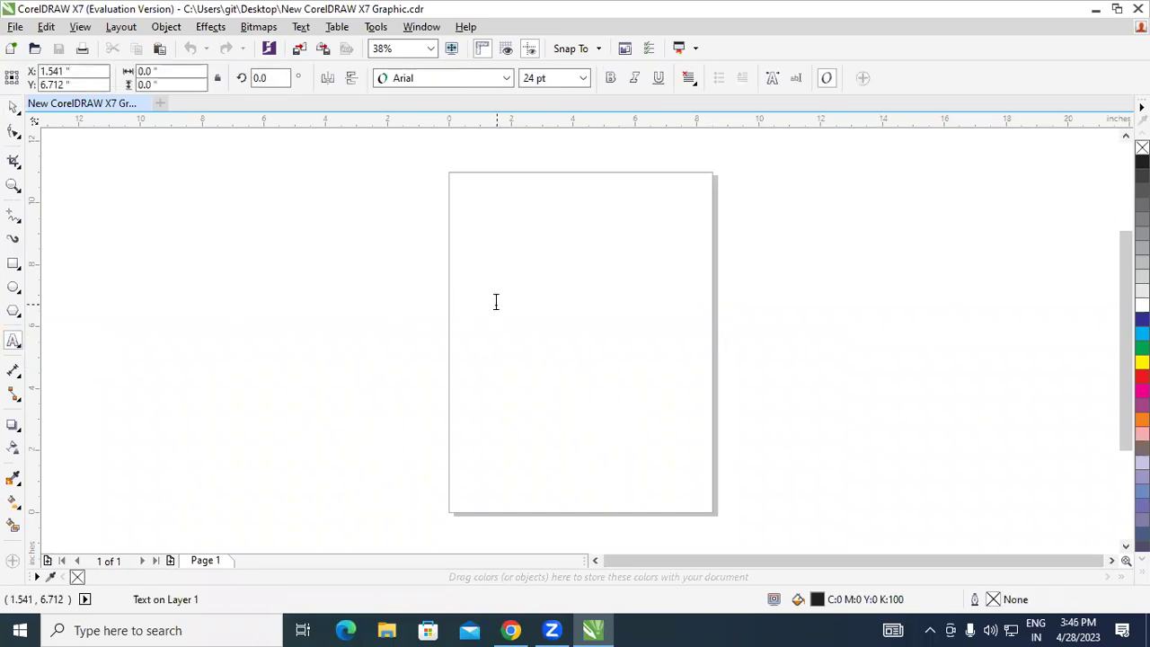
type("G")
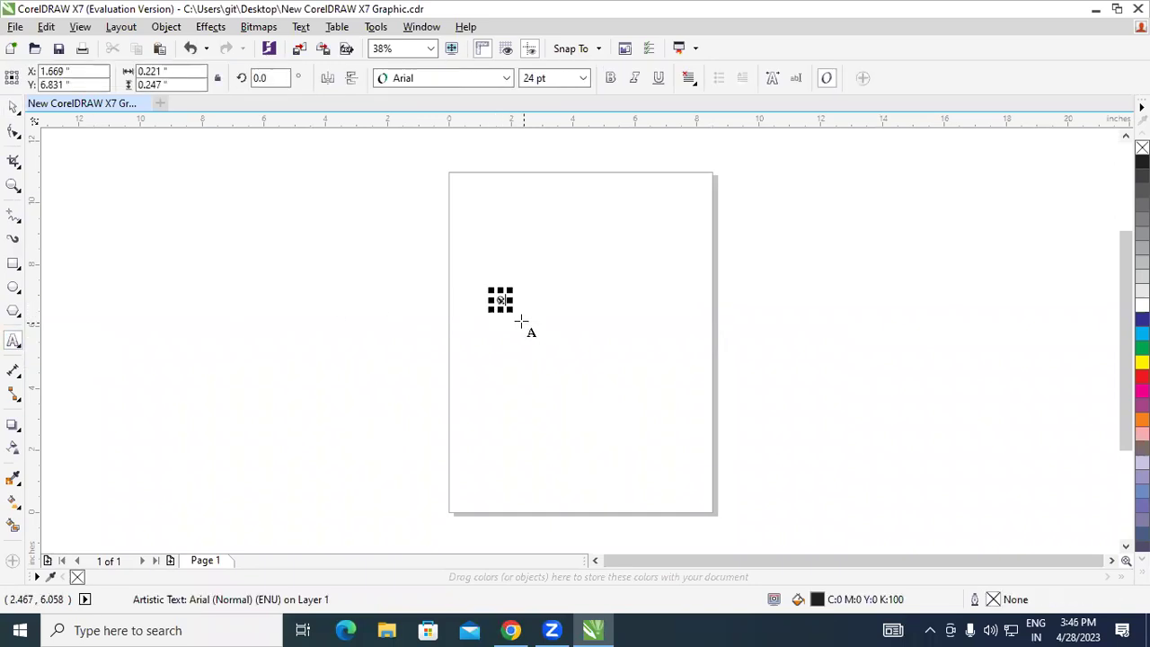
left_click_drag(508, 308, 681, 477)
Step: Set the letter G's font to Arial Rounded MT Bold
left_click(508, 78)
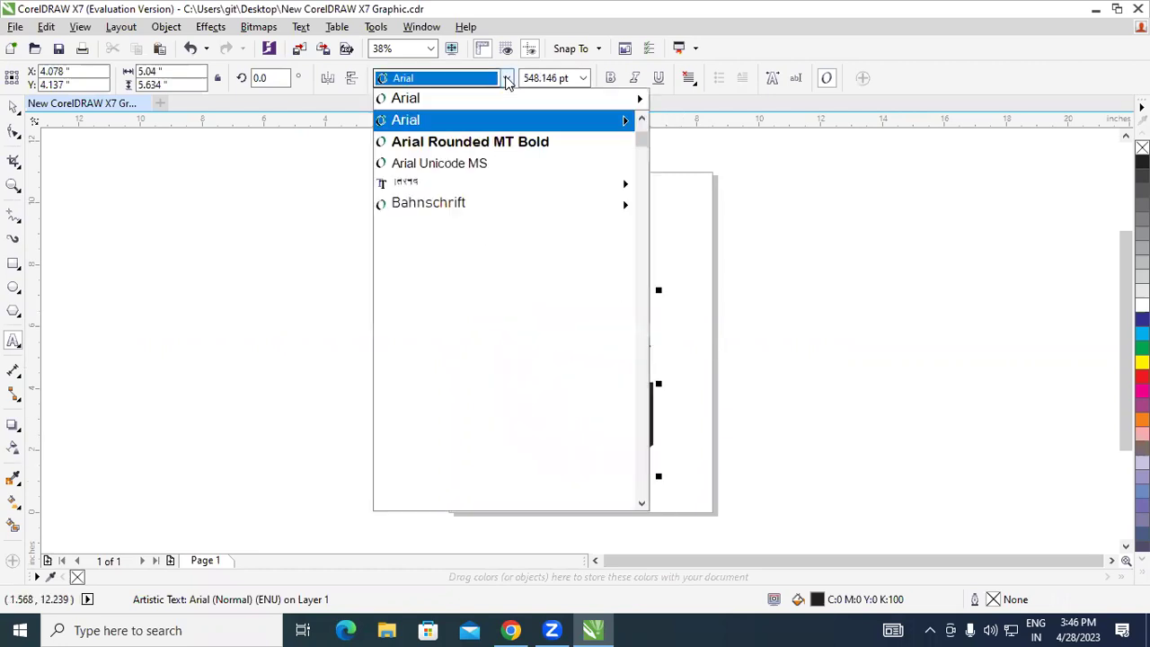
left_click(478, 136)
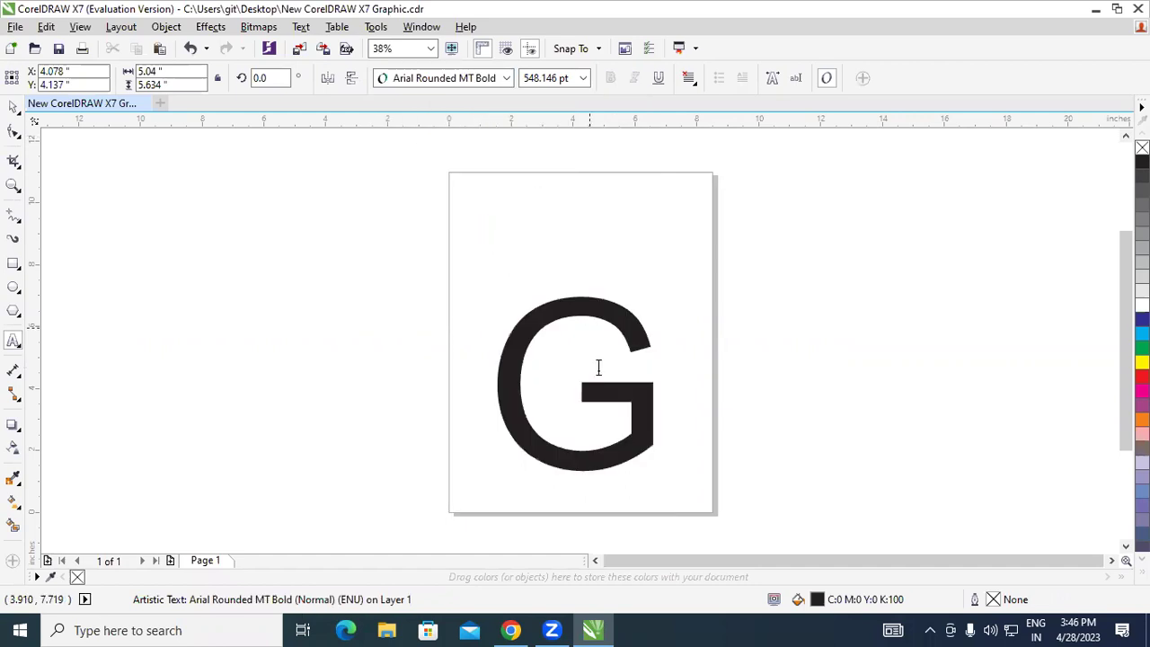
left_click(13, 106)
left_click(508, 78)
left_click(463, 163)
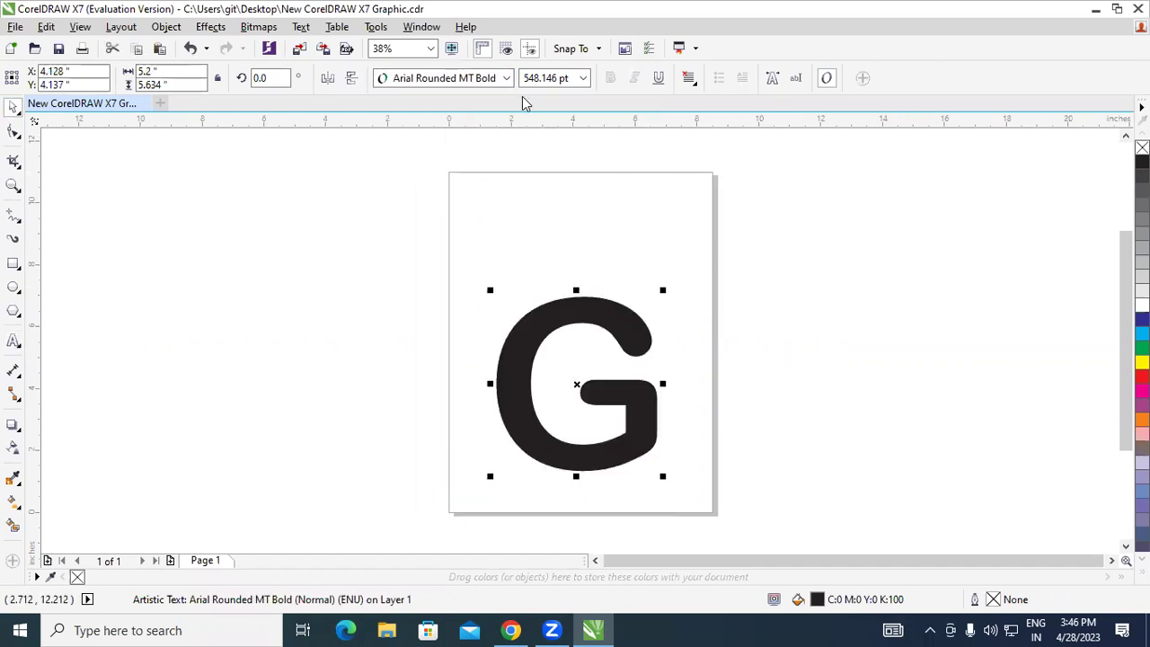
Step: Try Bahnschrift Light, Bauhaus 93 and Bernard MT Condensed on the G and return it to Arial Rounded MT Bold
left_click(507, 78)
left_click(465, 230)
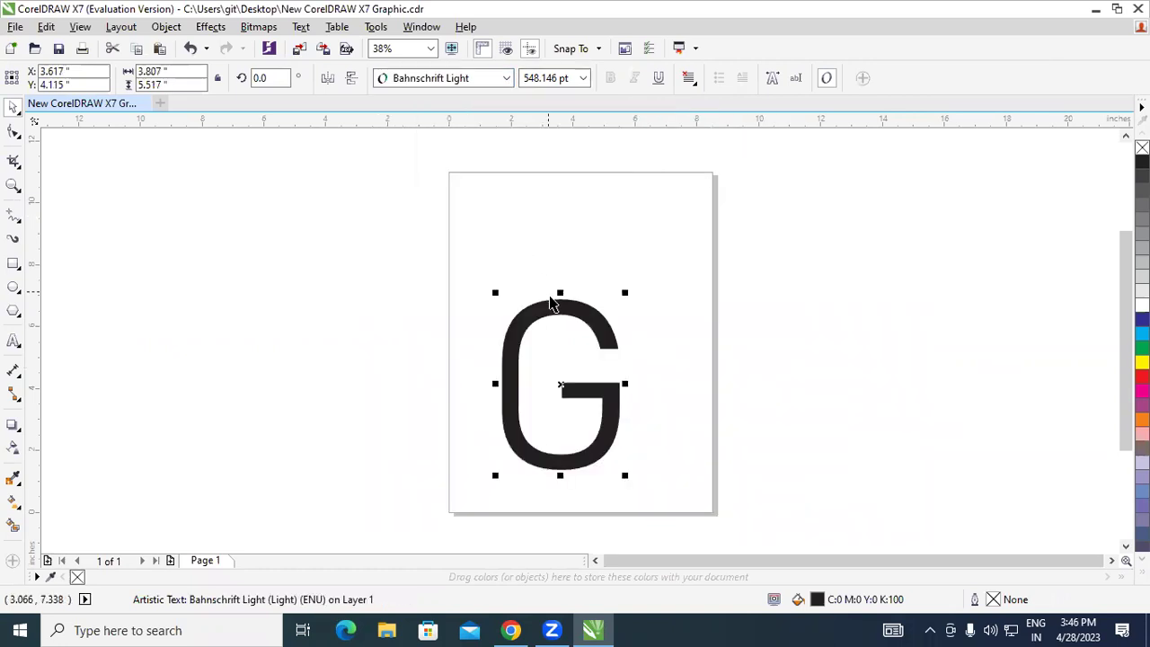
left_click(507, 78)
left_click(449, 304)
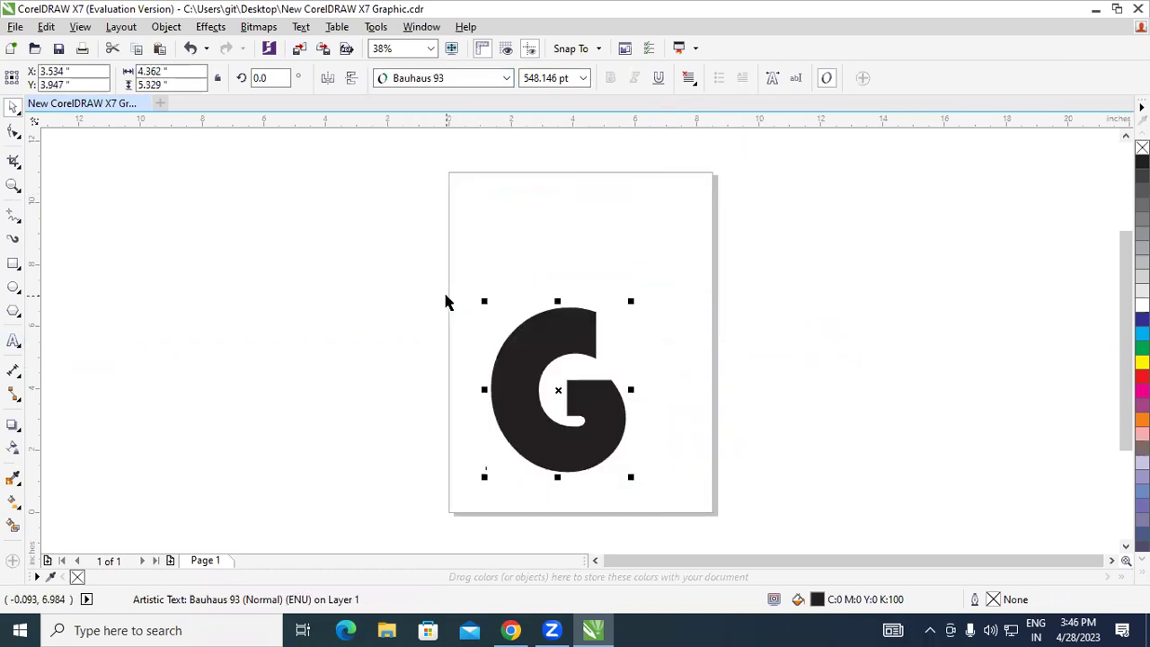
left_click(507, 78)
left_click(464, 373)
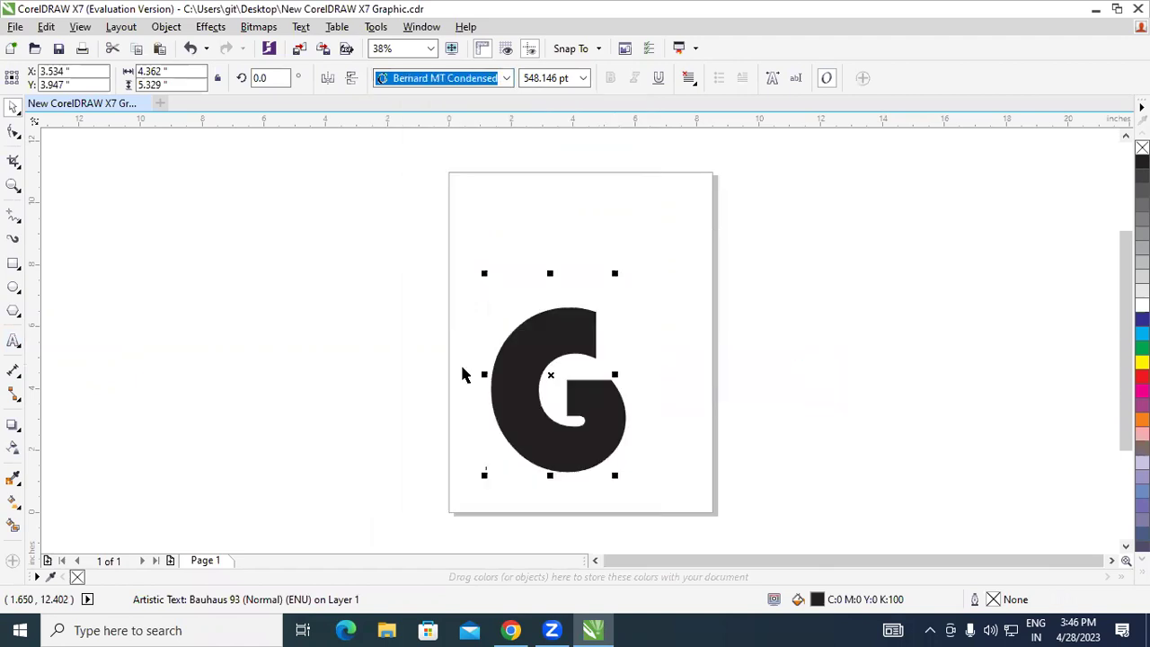
left_click(507, 78)
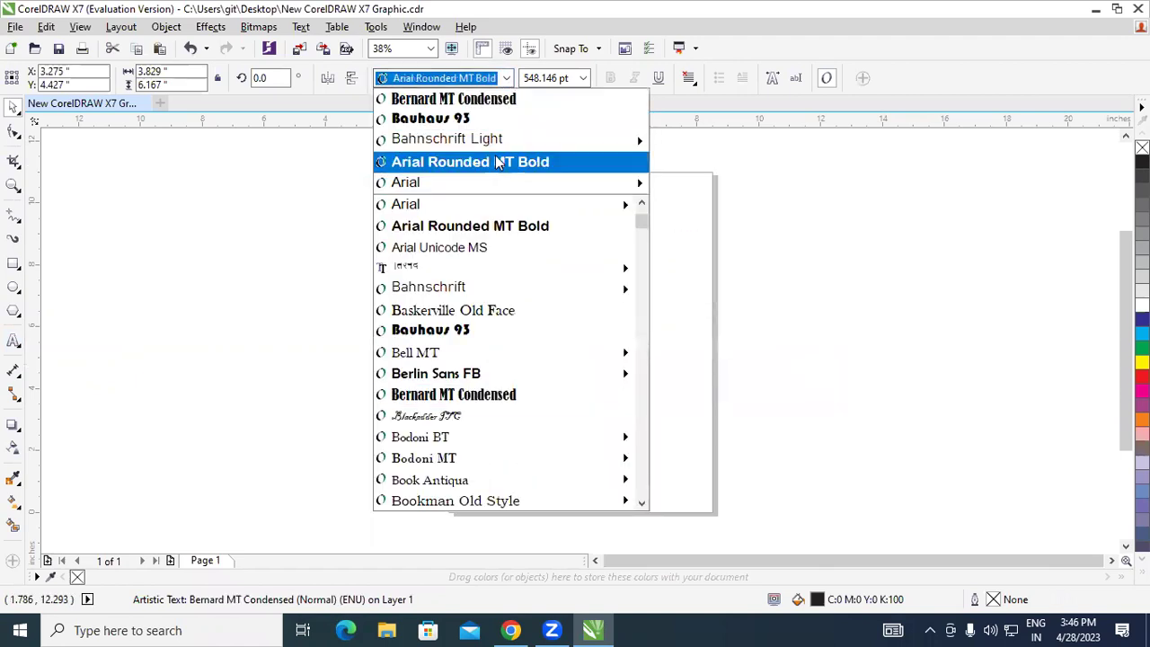
left_click(497, 163)
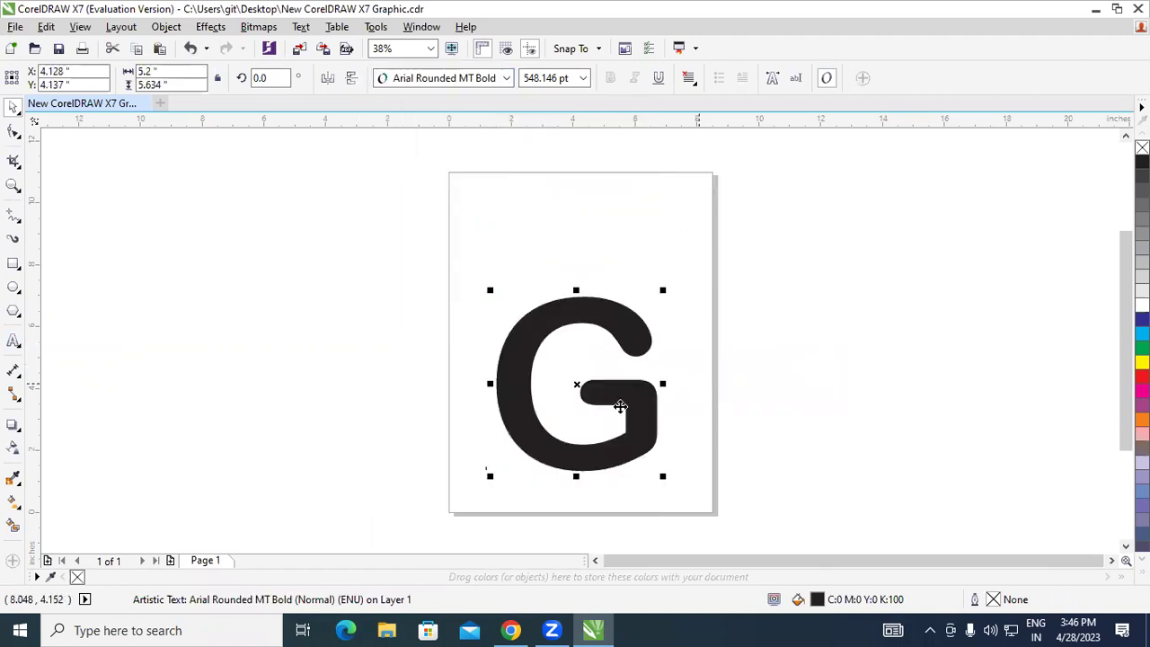
Step: Move the G up to about X 3.665, Y 5.553 inches and give it no fill with a black outline
left_click_drag(581, 318, 572, 273)
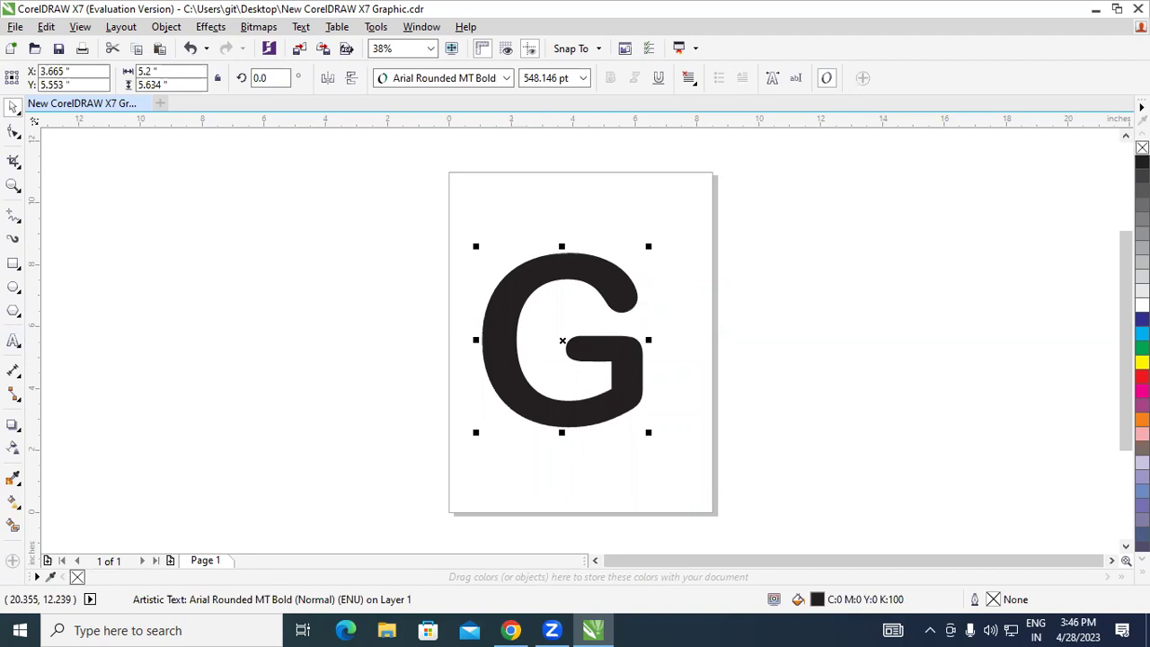
left_click(1141, 148)
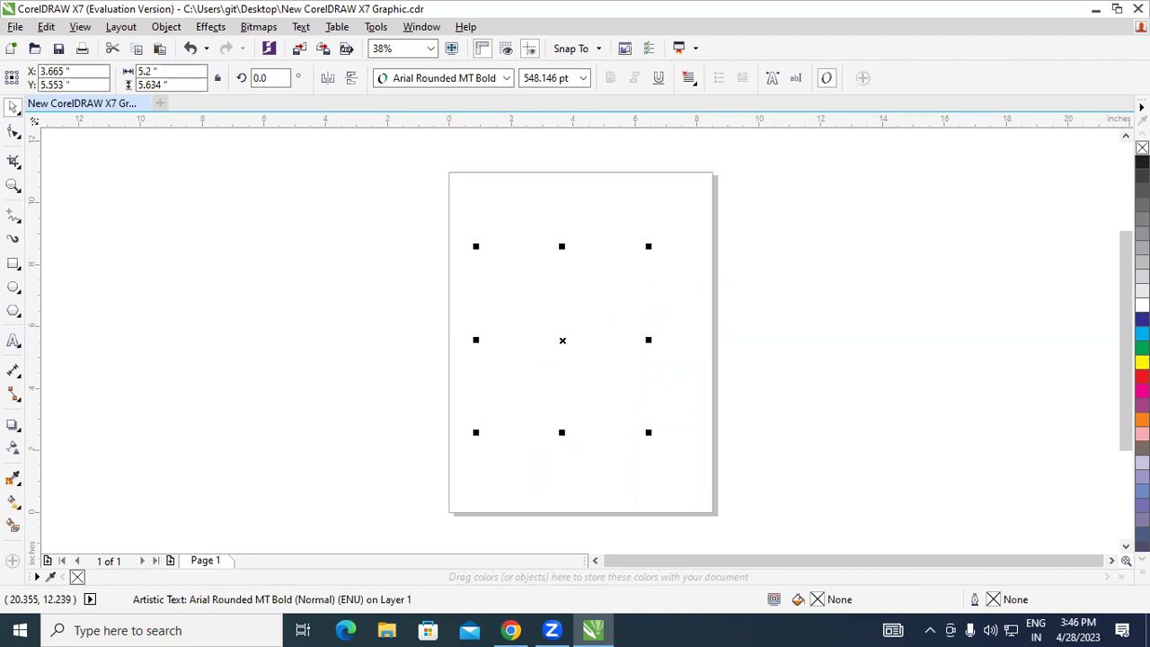
right_click(1142, 162)
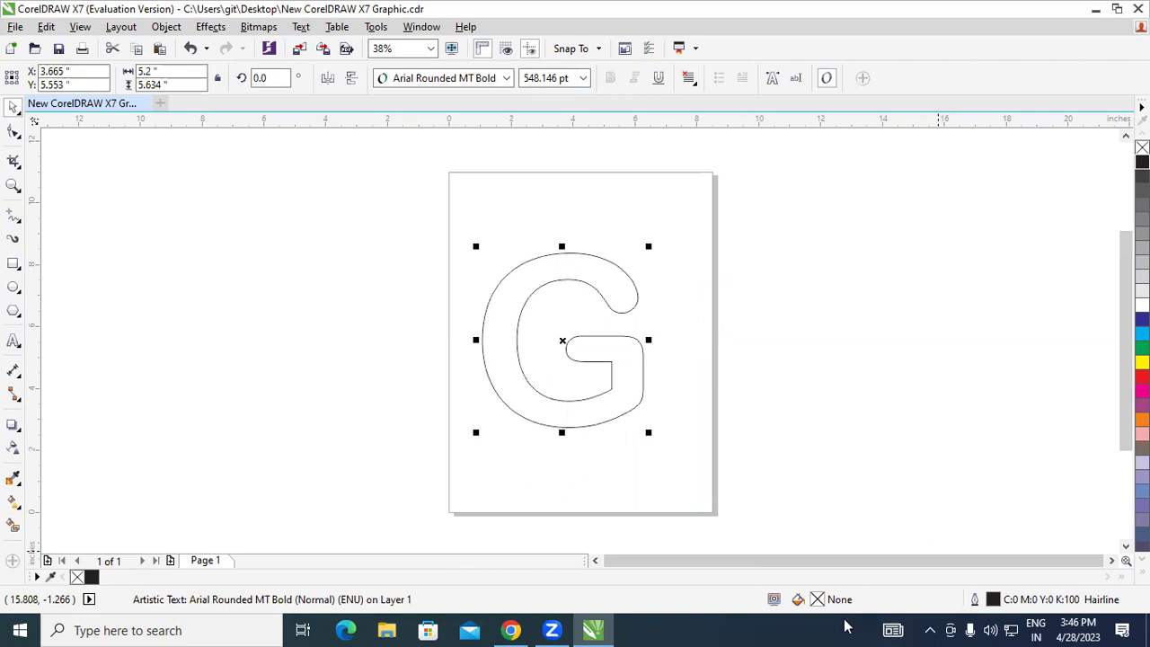
double_click(819, 599)
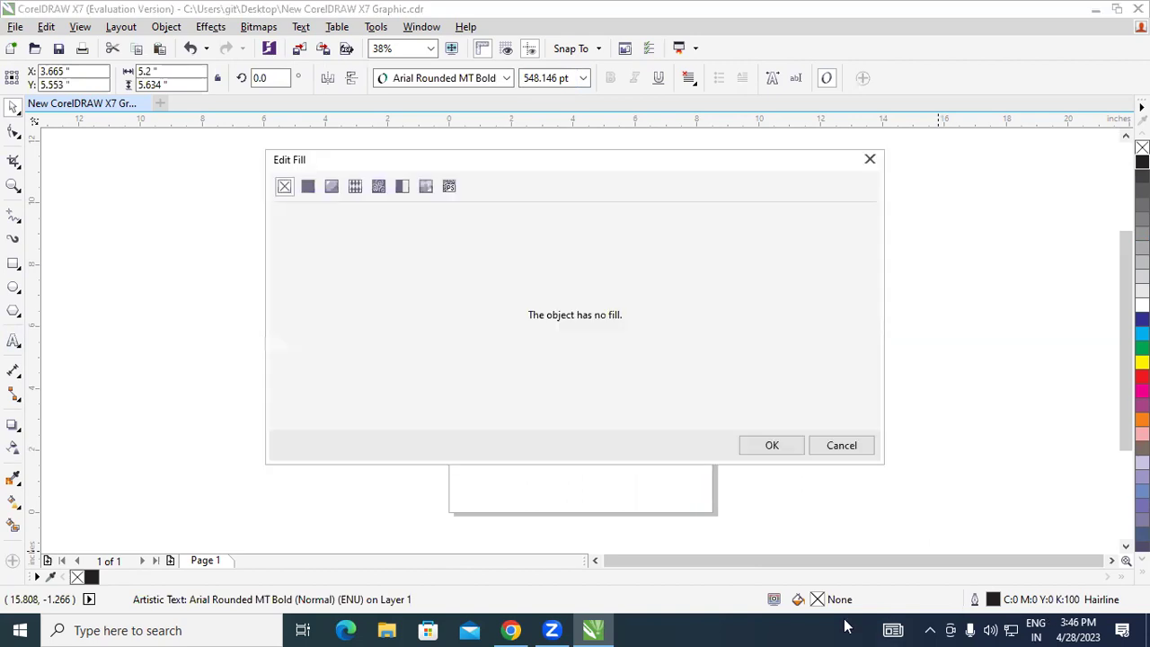
left_click(867, 158)
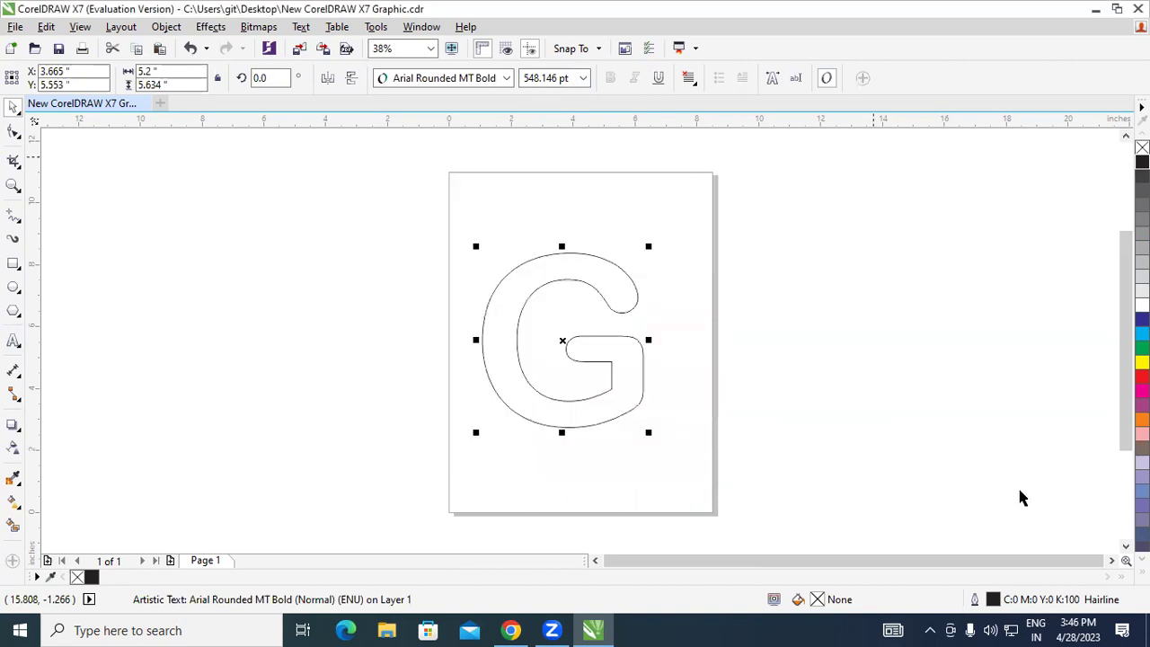
double_click(993, 599)
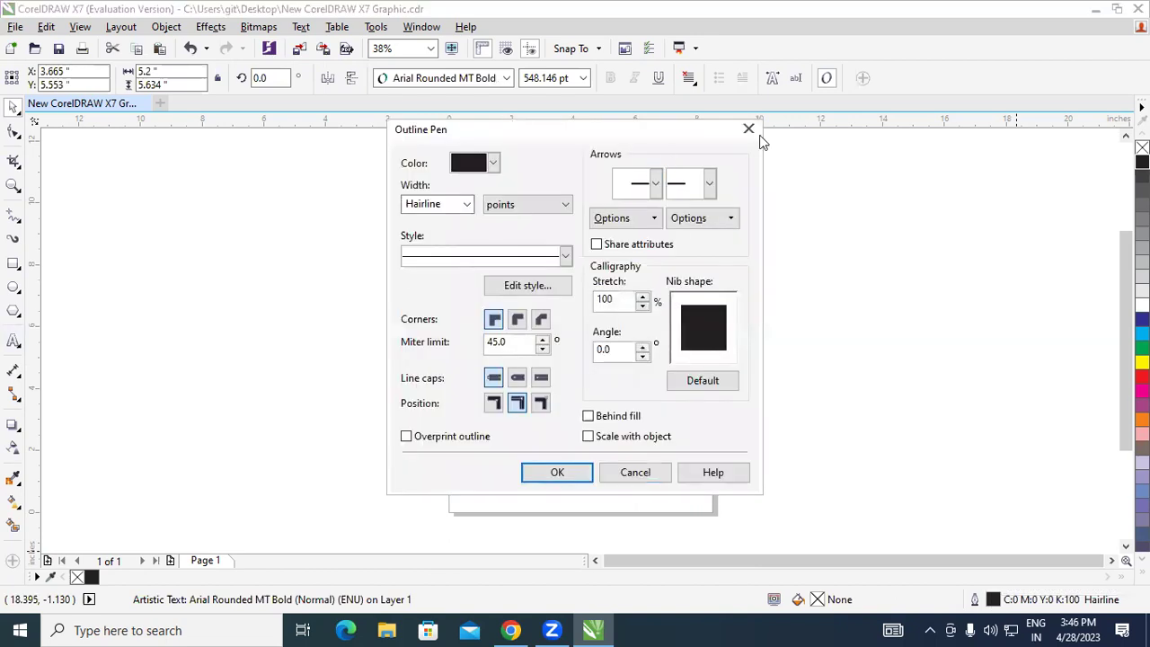
key("Escape")
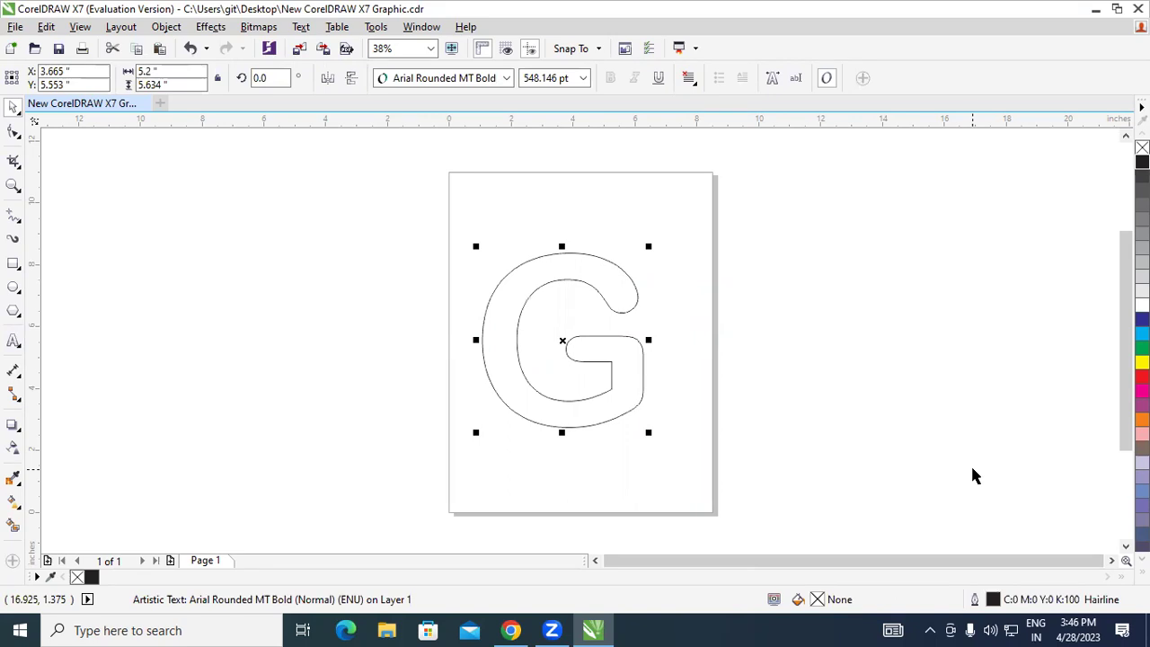
Step: Set the G's outline width to 4.0 pt and deselect the letter
key("F12")
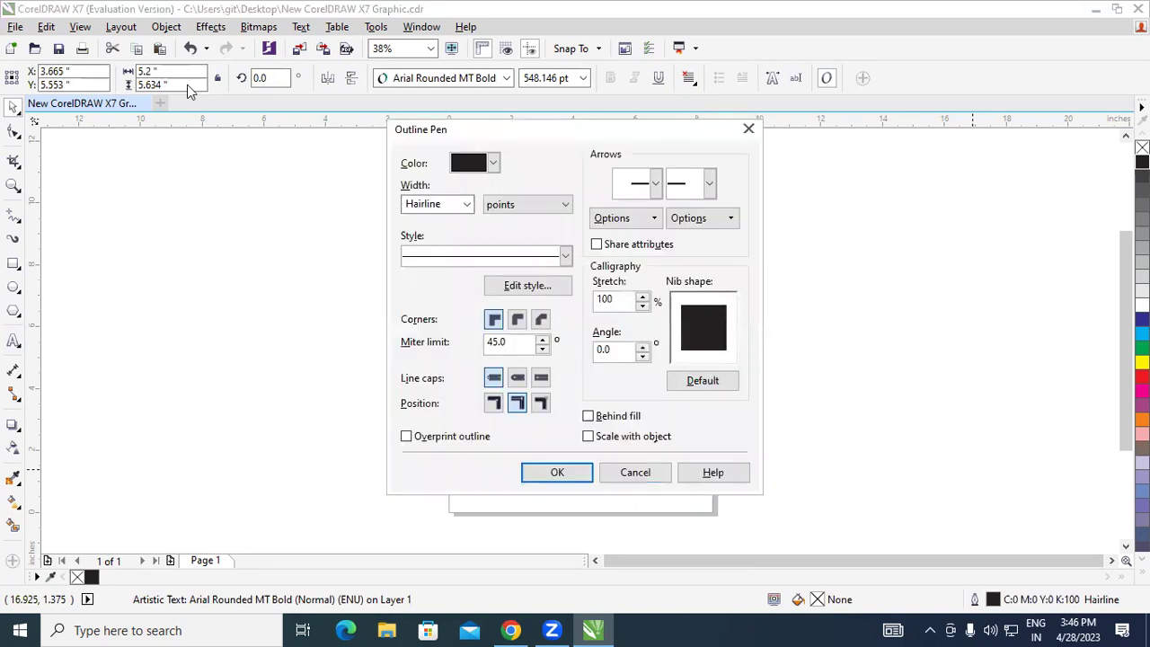
left_click_drag(469, 131, 800, 72)
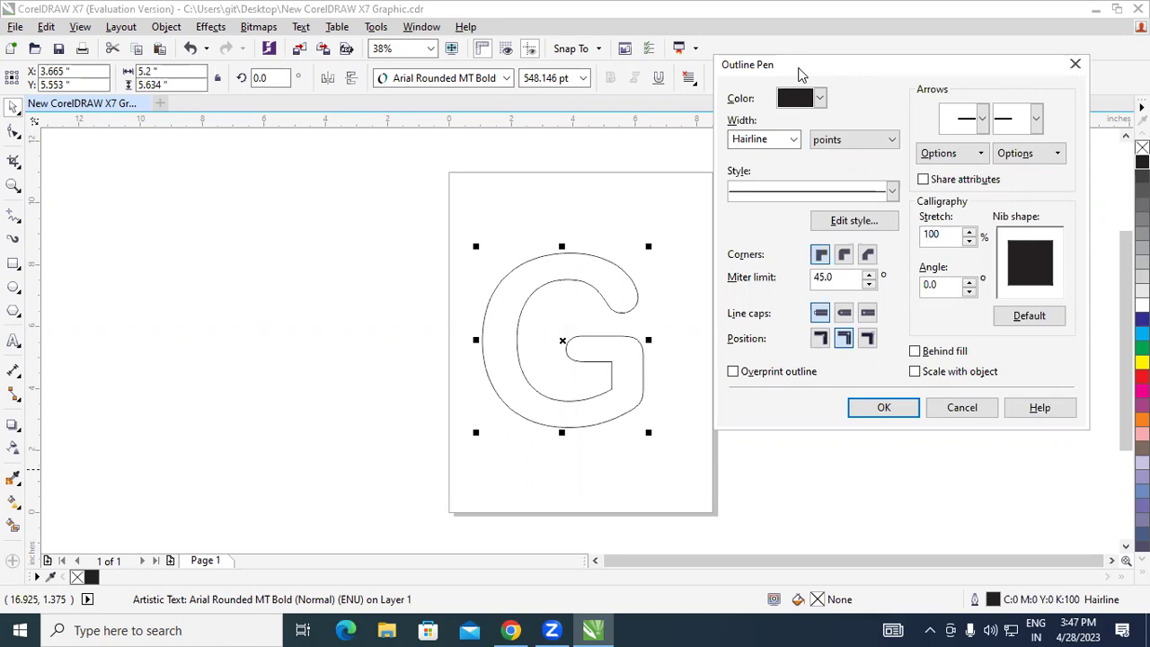
left_click(796, 141)
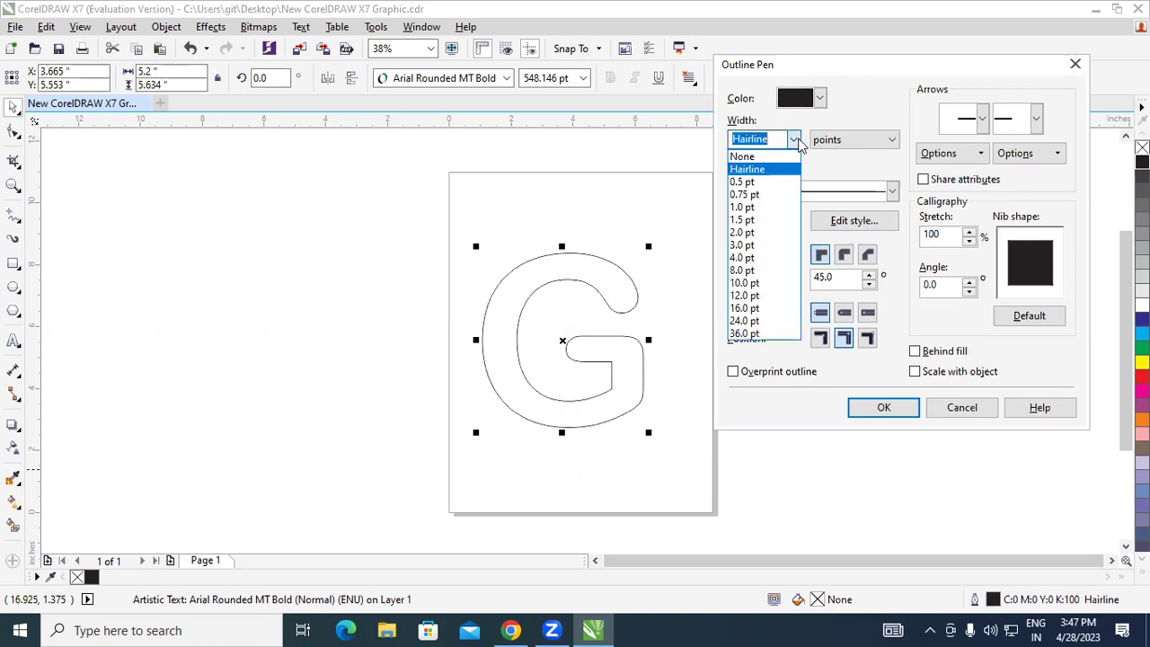
left_click(752, 232)
left_click(793, 140)
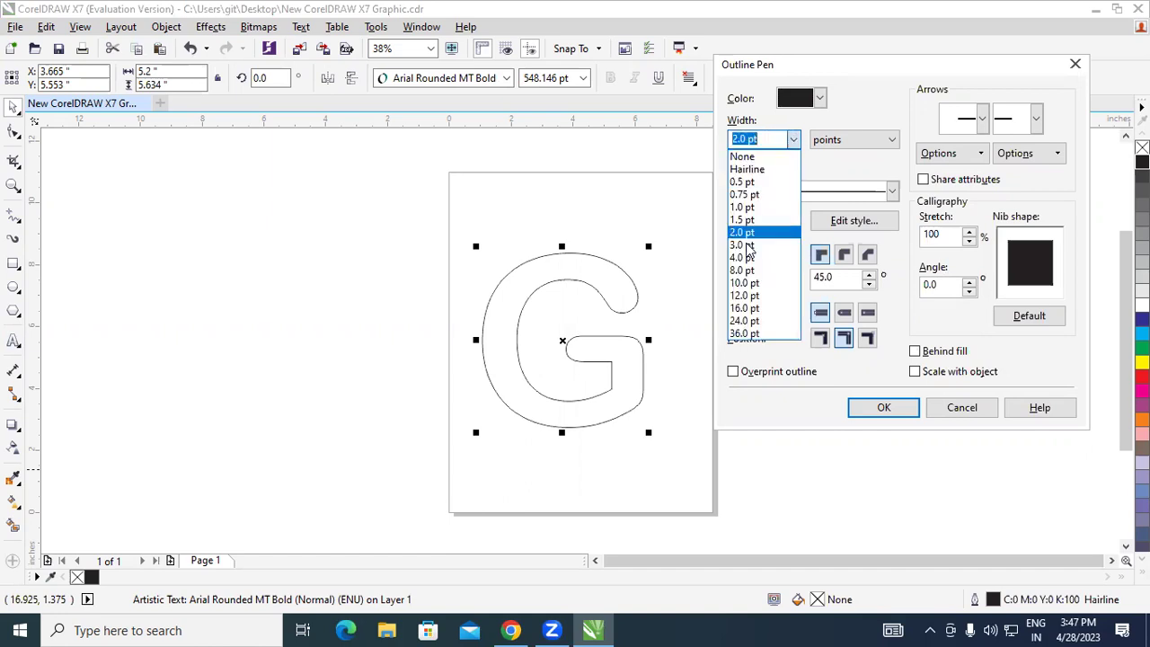
left_click(745, 261)
left_click(884, 410)
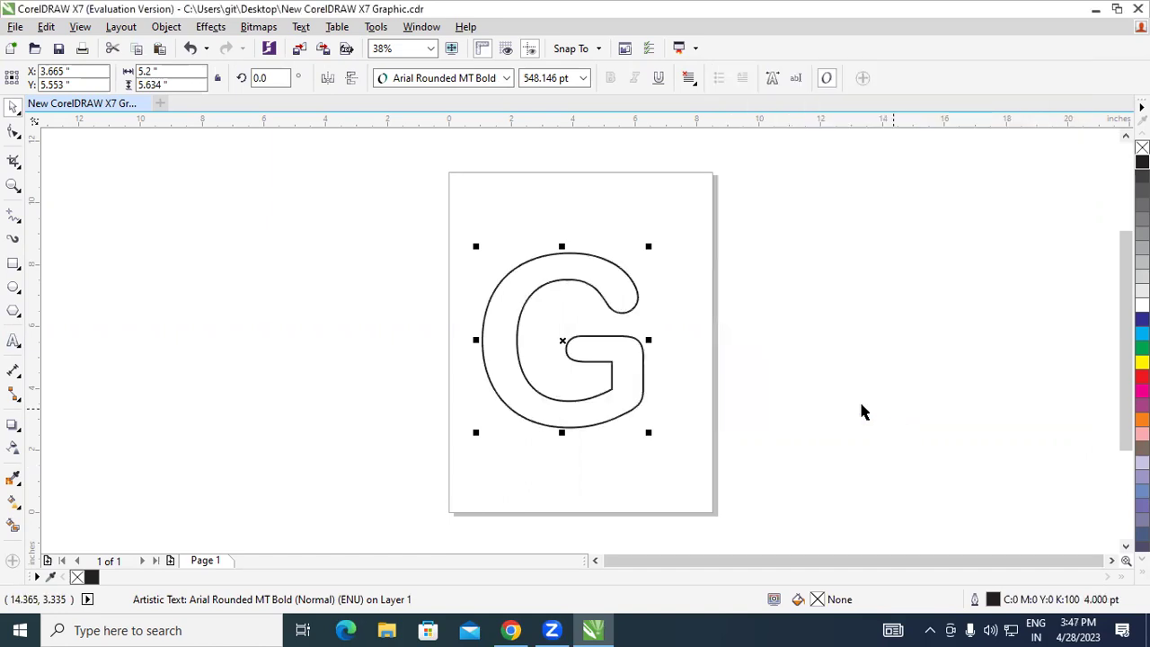
left_click(777, 320)
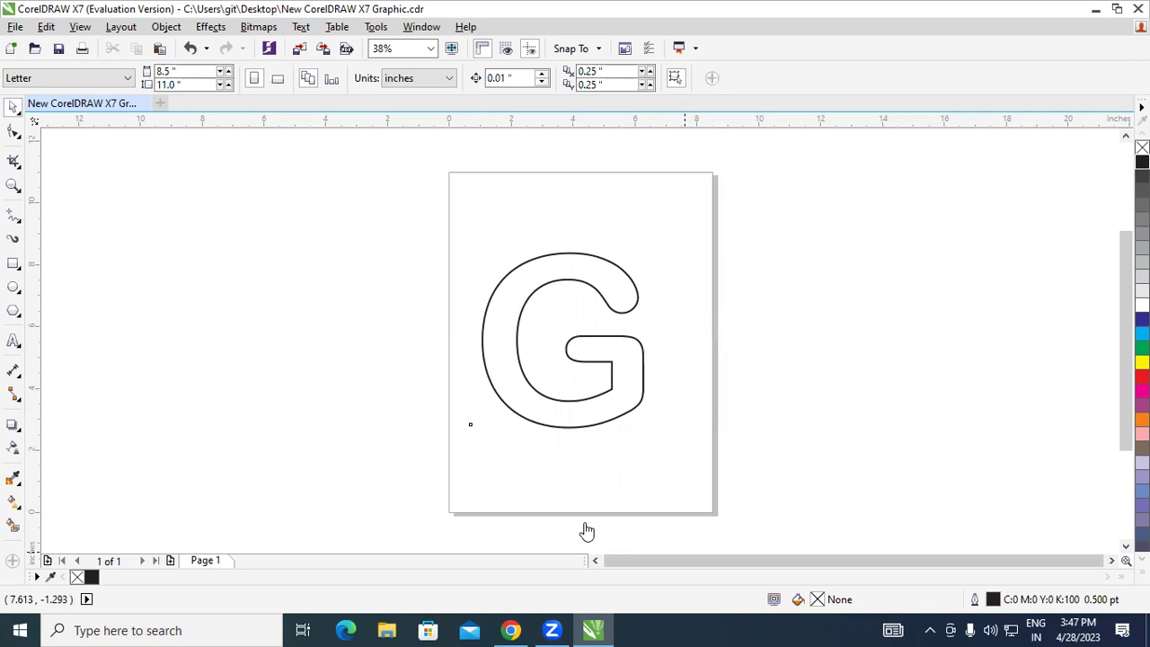
Step: Check the Google logo reference in Chrome and draw two straight freehand lines across the G, at its lower-right and left strokes
key("alt+Tab")
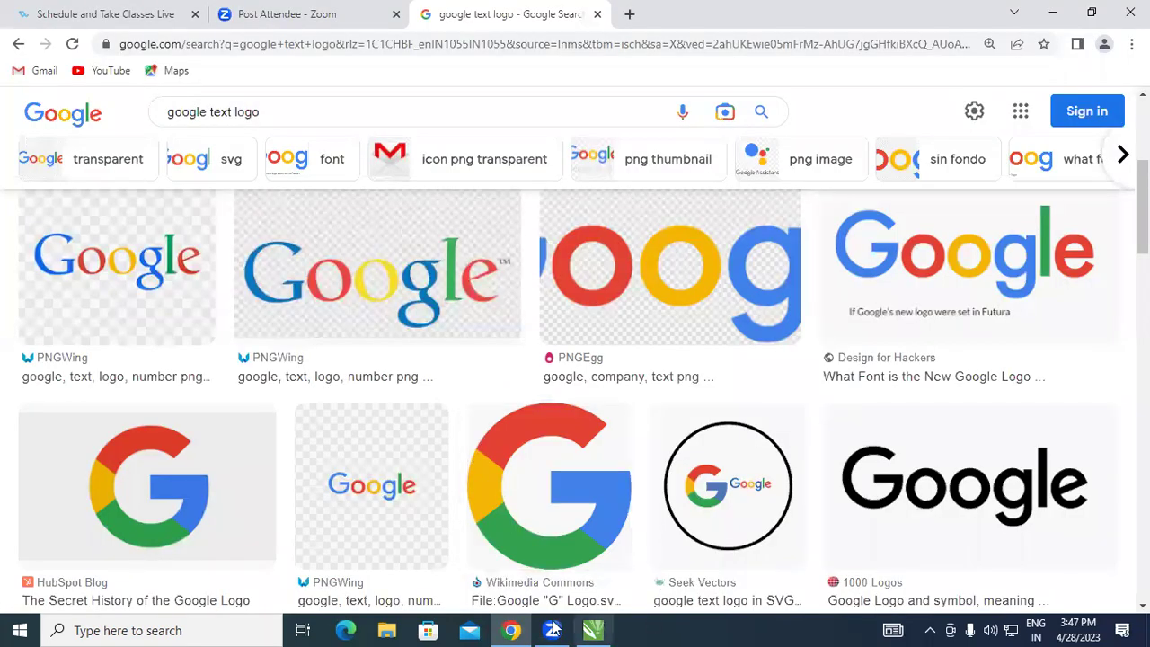
left_click(588, 629)
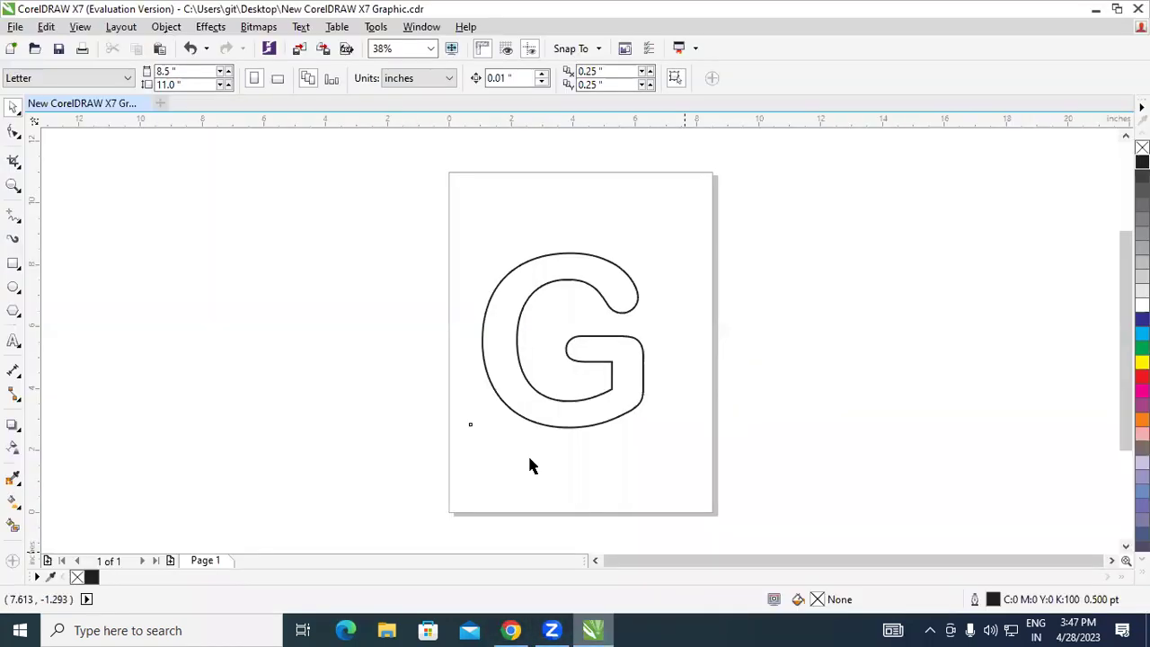
left_click(19, 222)
left_click(74, 217)
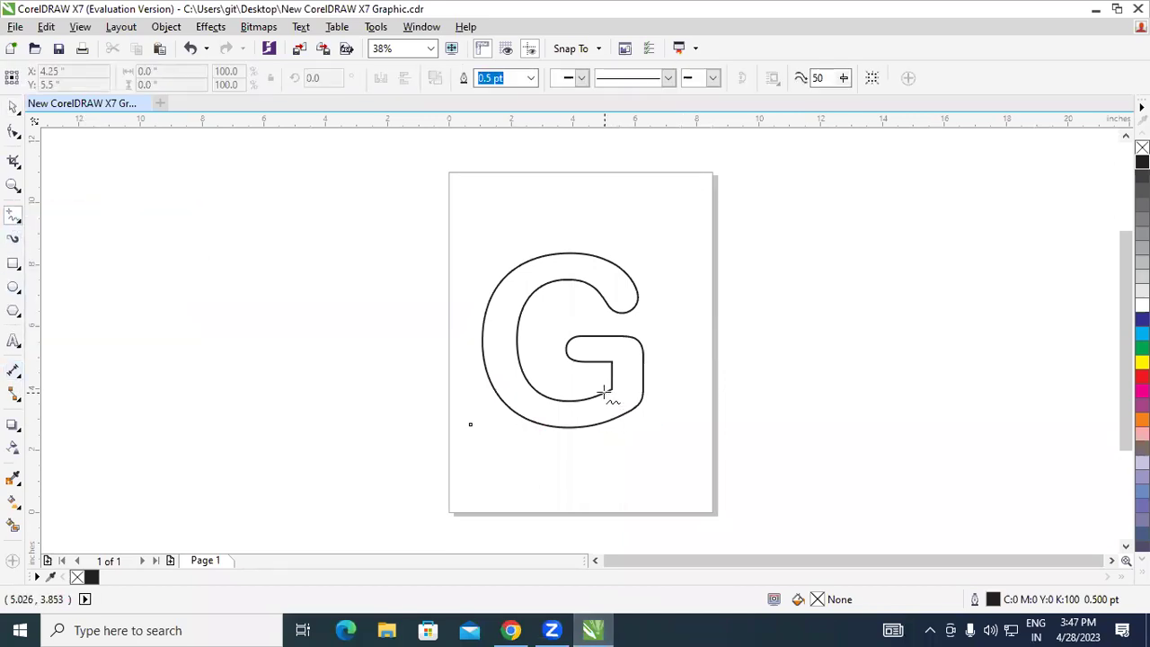
left_click(676, 429)
double_click(533, 364)
left_click(447, 353)
Step: Undo the curved attempt across the G's upper-left stroke and draw a straight line there, about 1.96 by 2.34 inches
left_click_drag(507, 258, 511, 263)
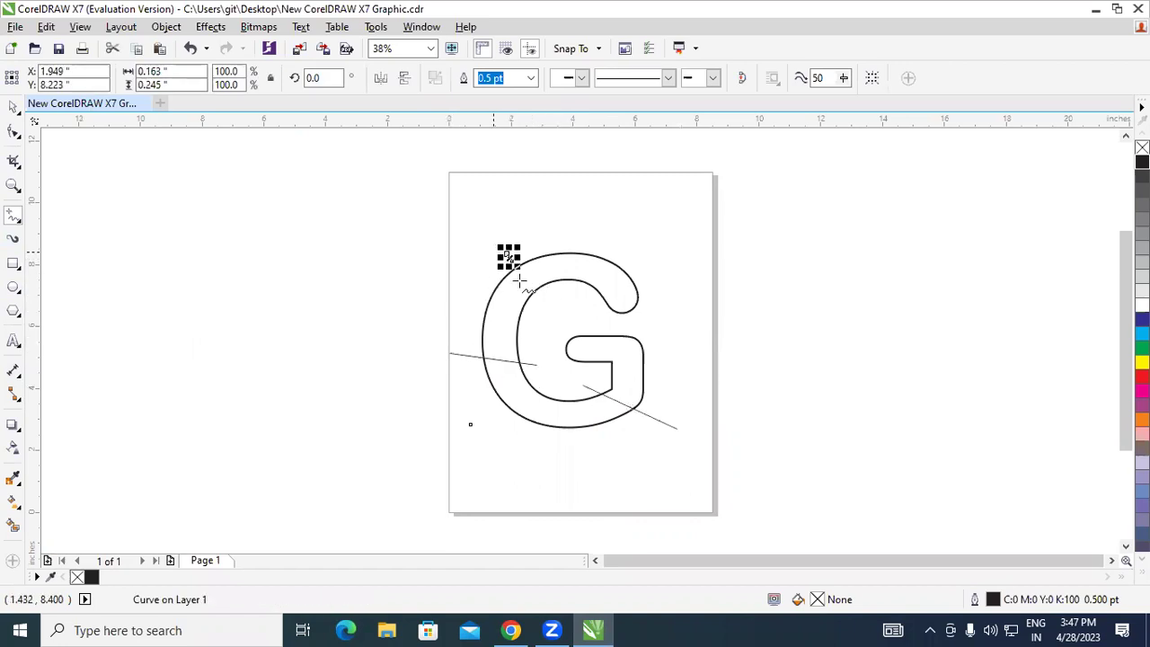
left_click(485, 229)
left_click(550, 305)
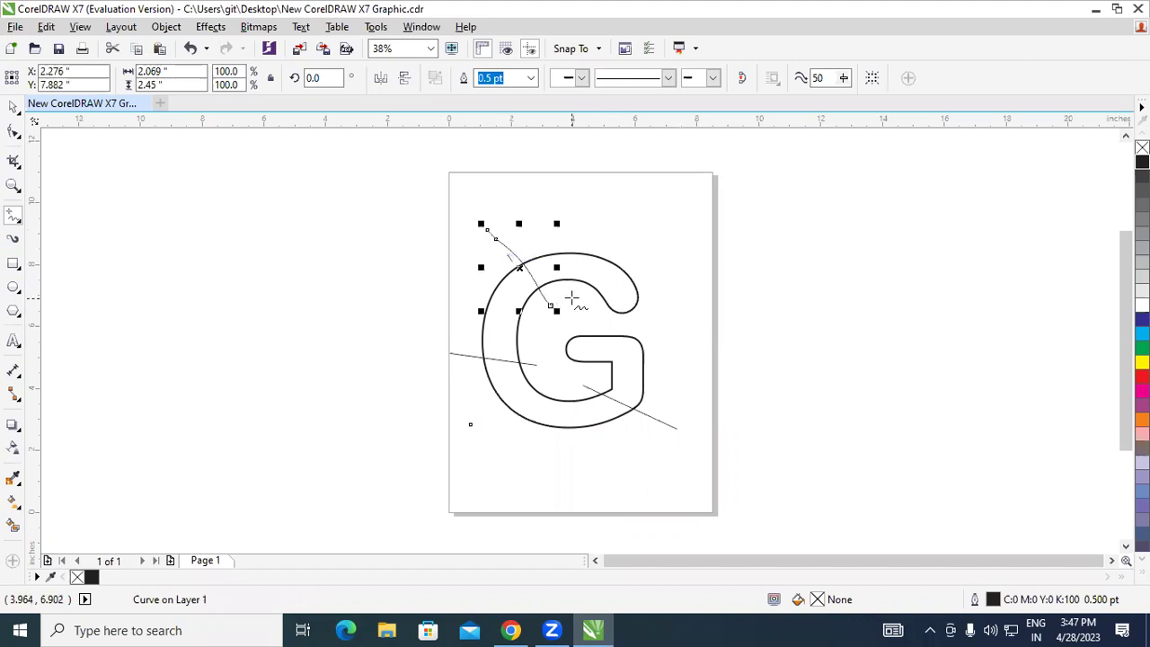
key("ctrl+z")
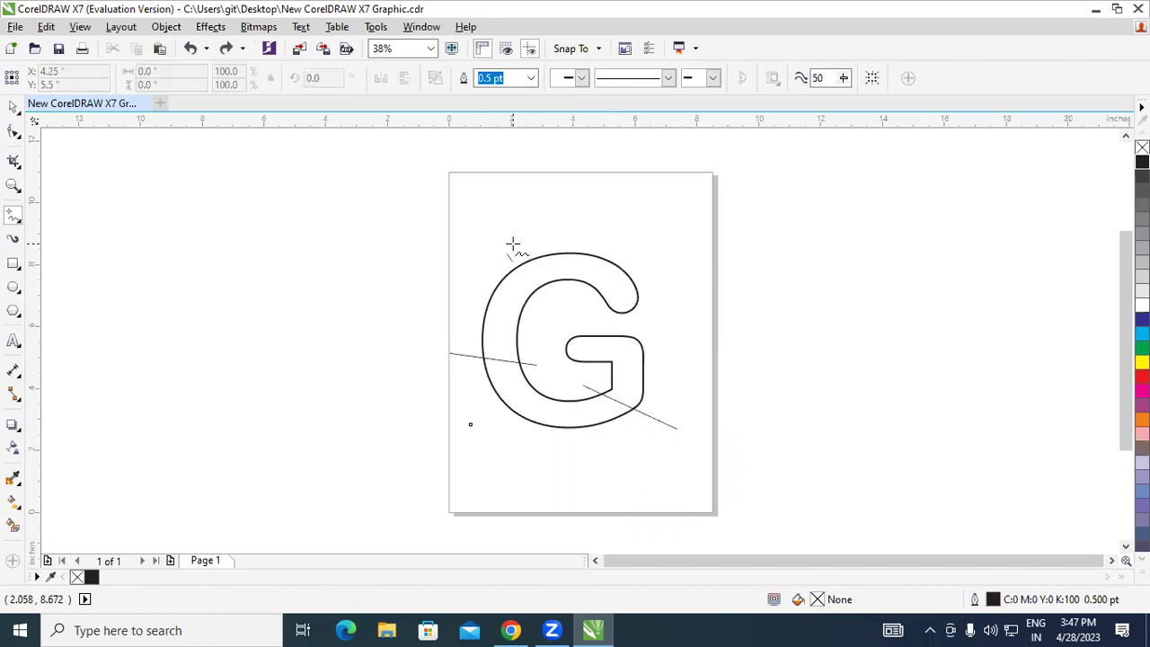
left_click_drag(510, 242, 573, 318)
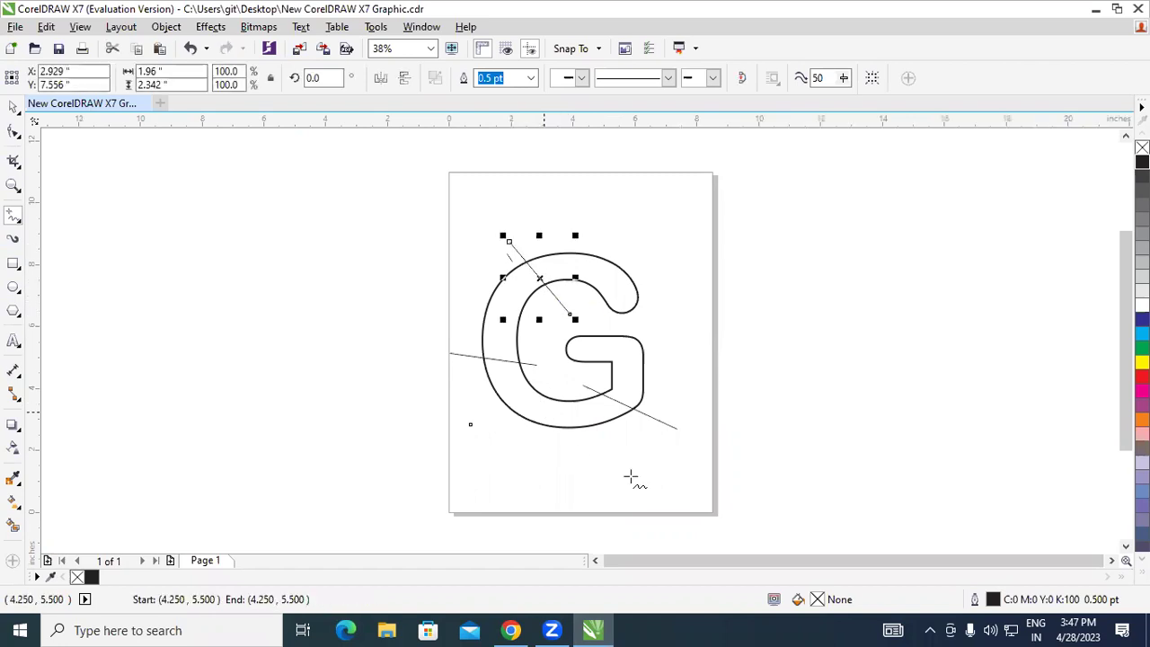
left_click(14, 107)
left_click(311, 320)
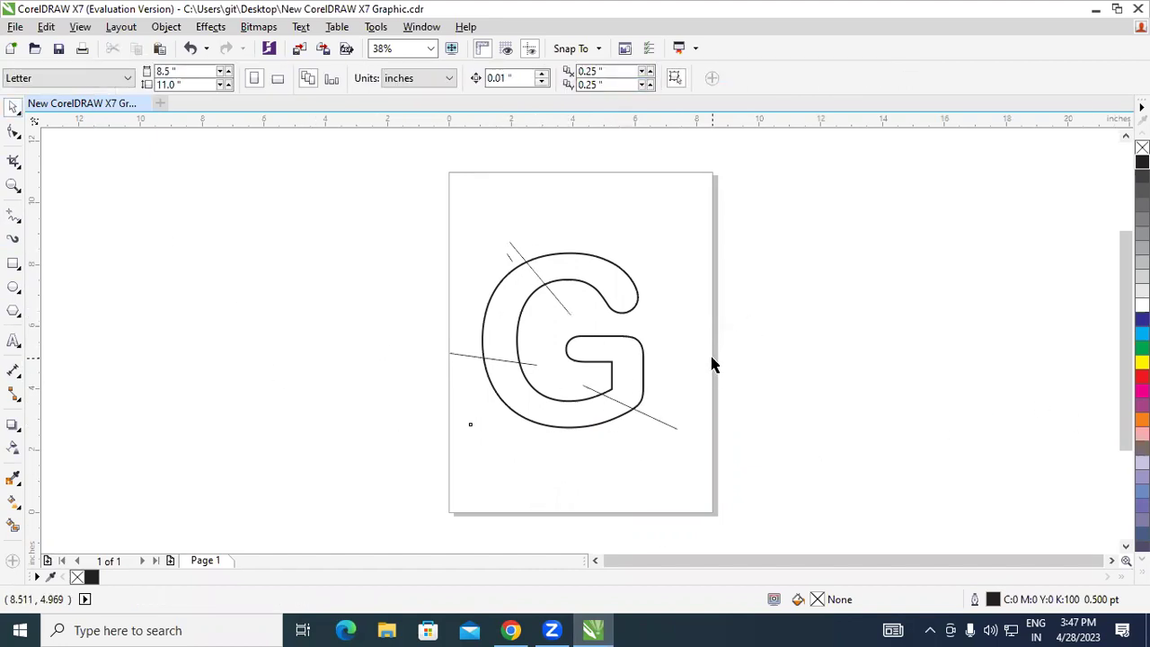
Step: Smart Fill the G's four sections between the dividing lines with blue (#1A73E8) and a 0.5 pt black outline
left_click(14, 525)
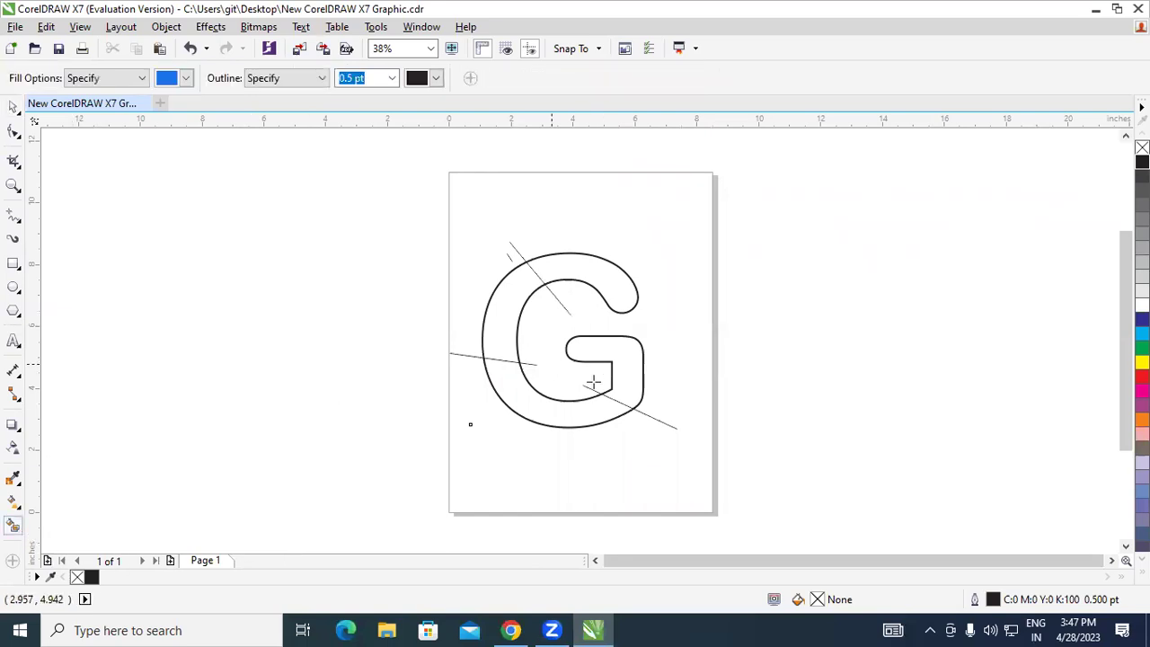
left_click(579, 402)
left_click(629, 369)
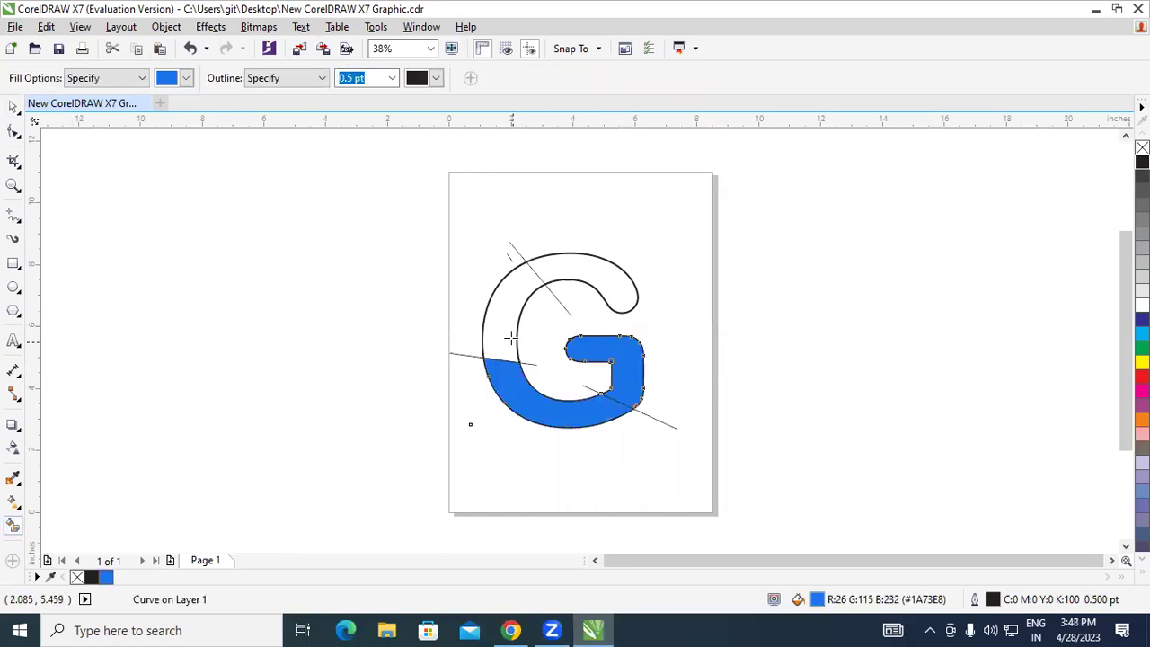
left_click(501, 326)
left_click(573, 271)
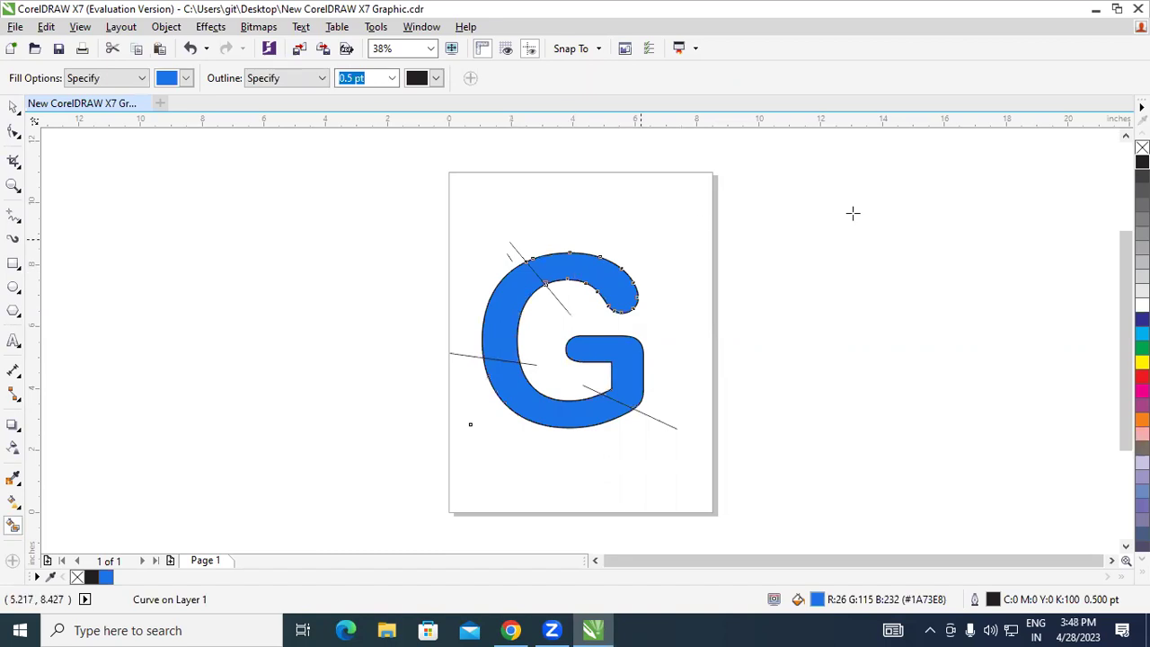
Step: Check the Google logo reference in Chrome and fill the G's upper arc red, undoing a trial yellow fill
left_click(511, 630)
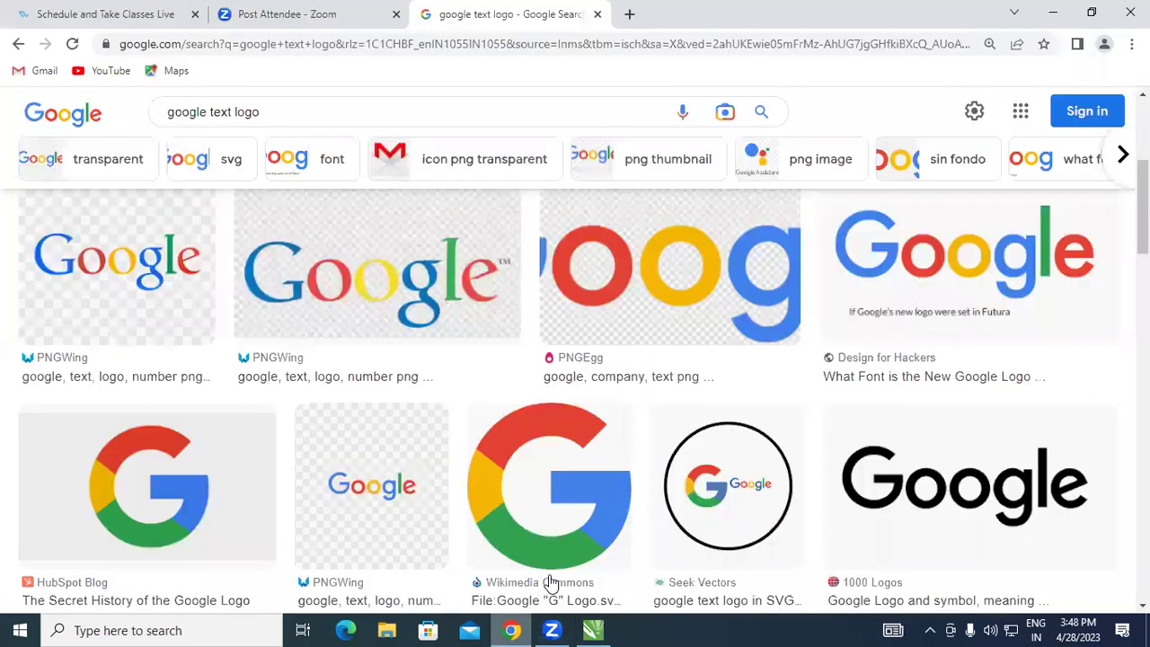
left_click(592, 630)
left_click(1141, 376)
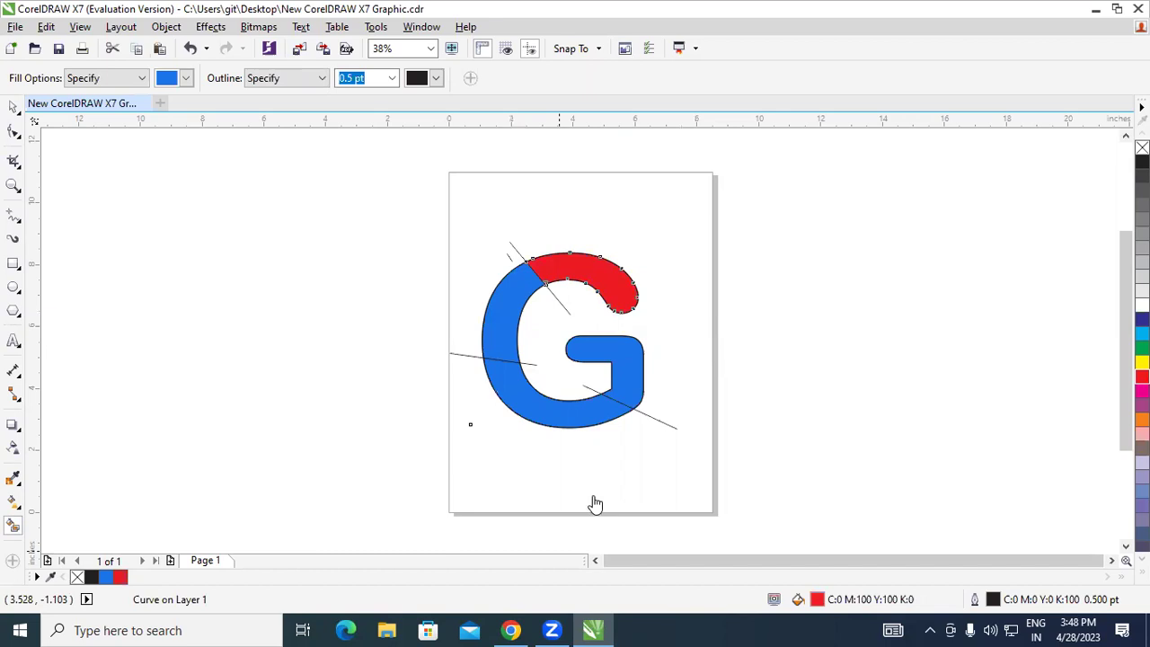
left_click(1141, 361)
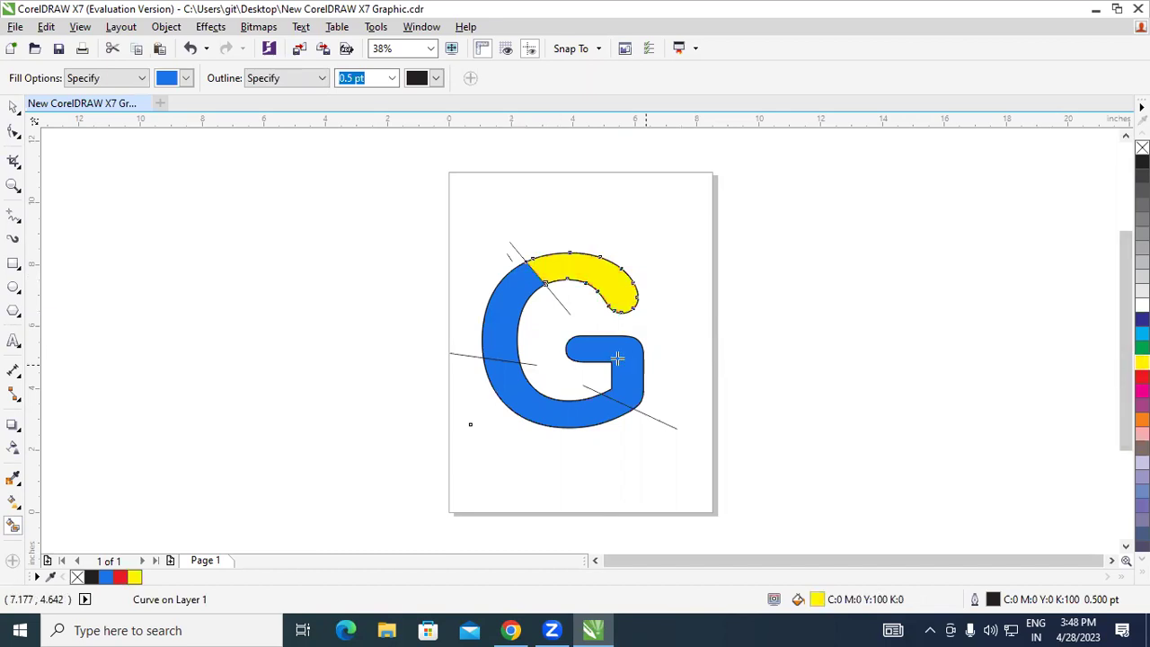
key("ctrl+z")
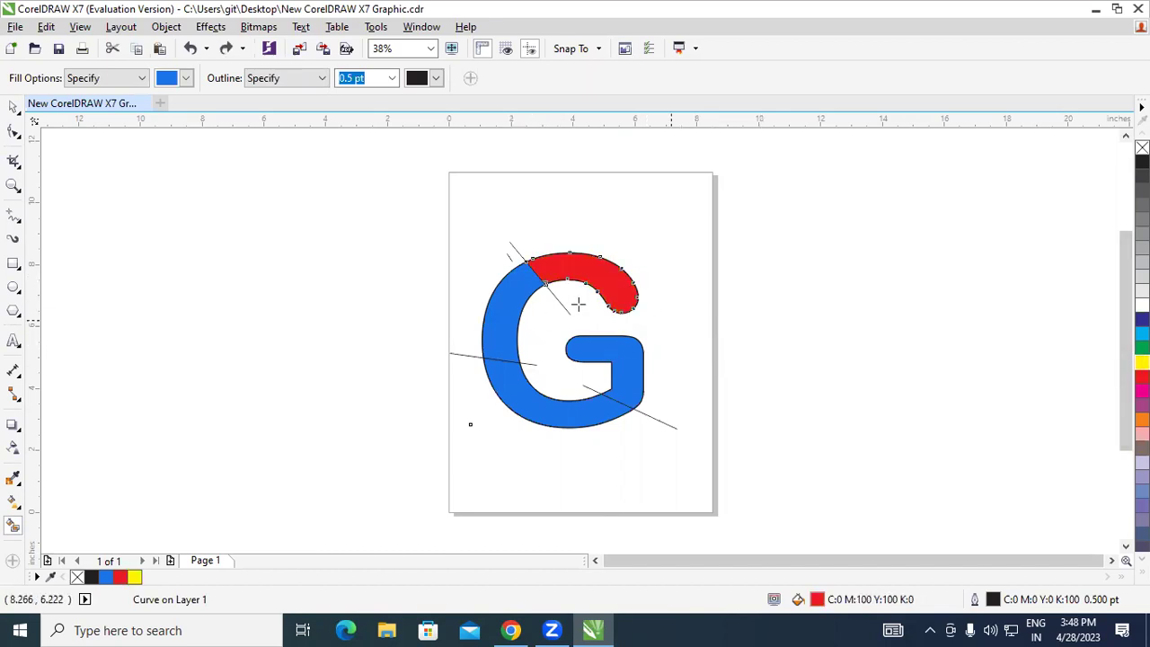
Step: Fill the G's left section yellow and its lower section green
left_click(509, 313)
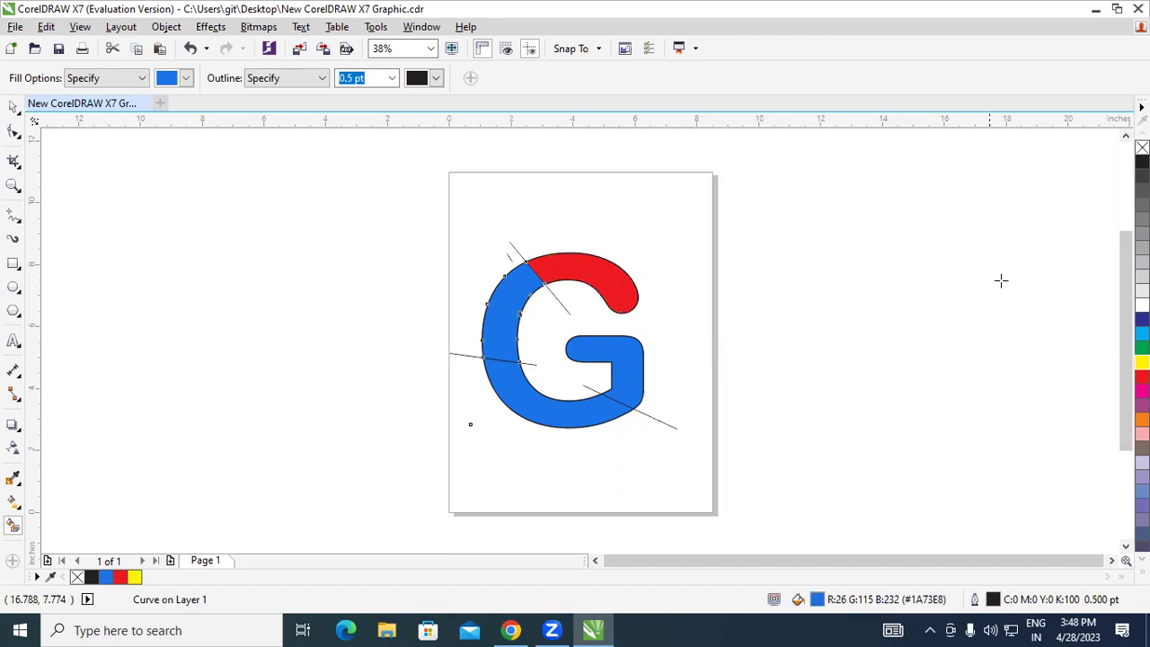
key("ctrl+r")
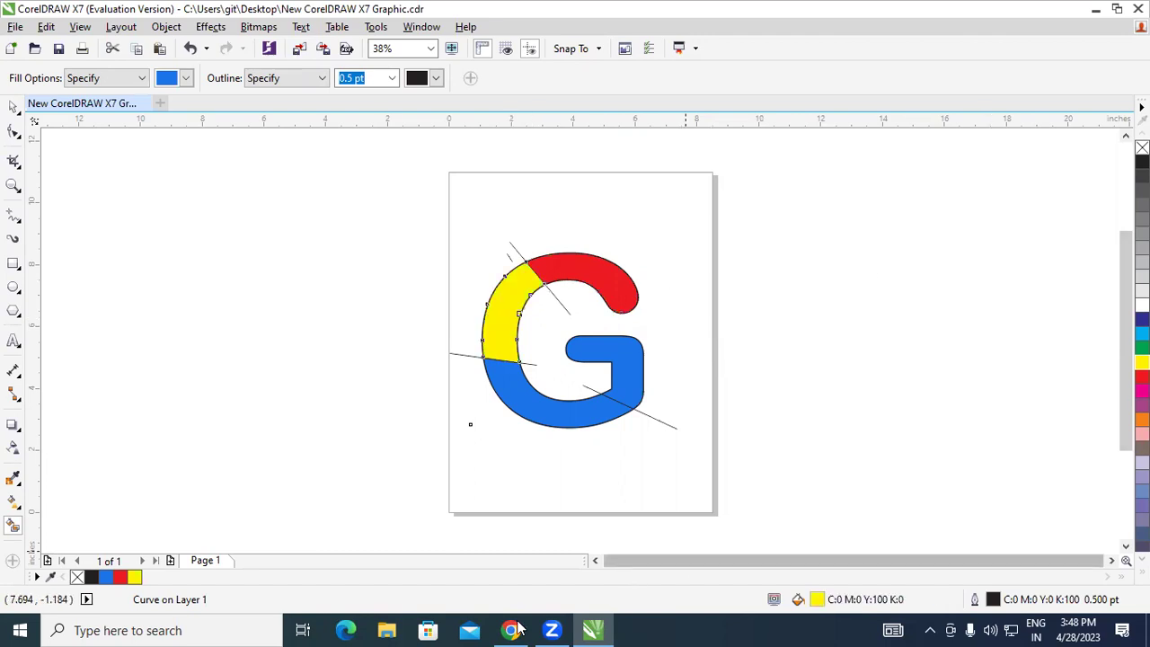
left_click(557, 406)
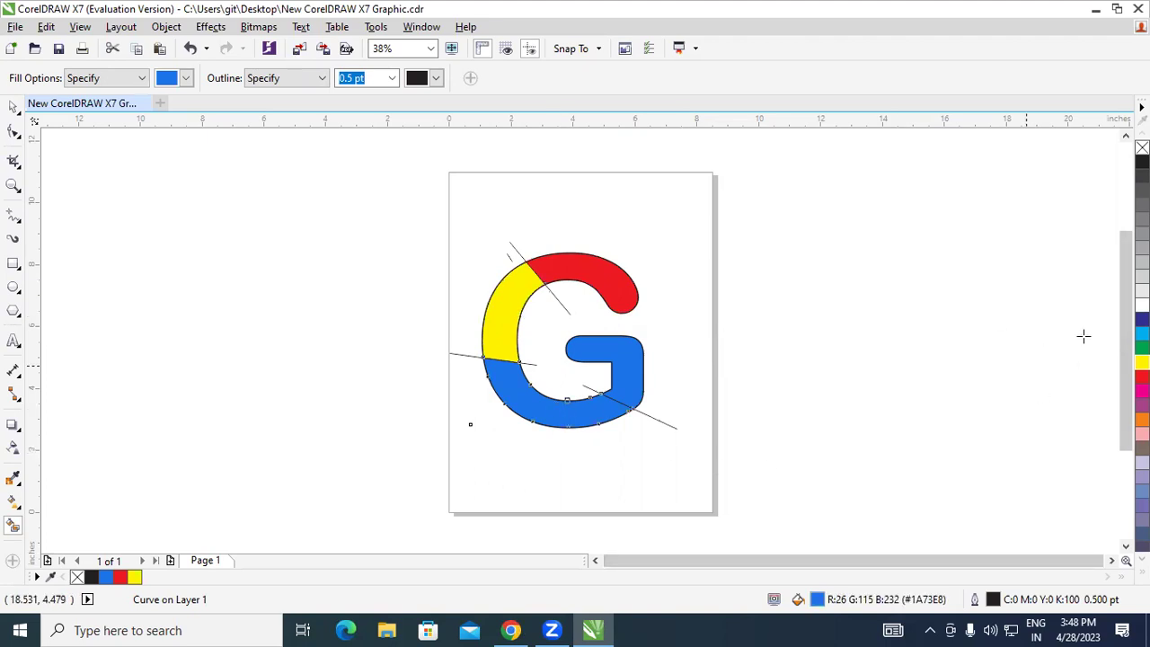
left_click(1142, 347)
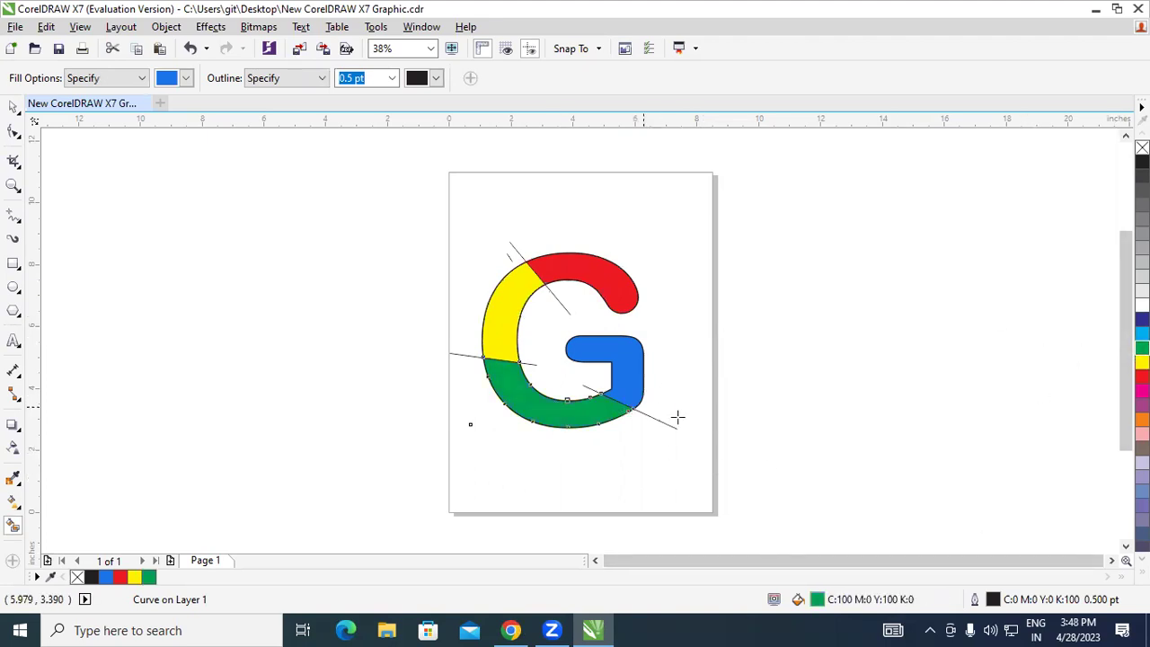
Step: Compare the coloured G with the reference in Chrome, and remove the outlines from the G and its dividing lines
left_click(509, 630)
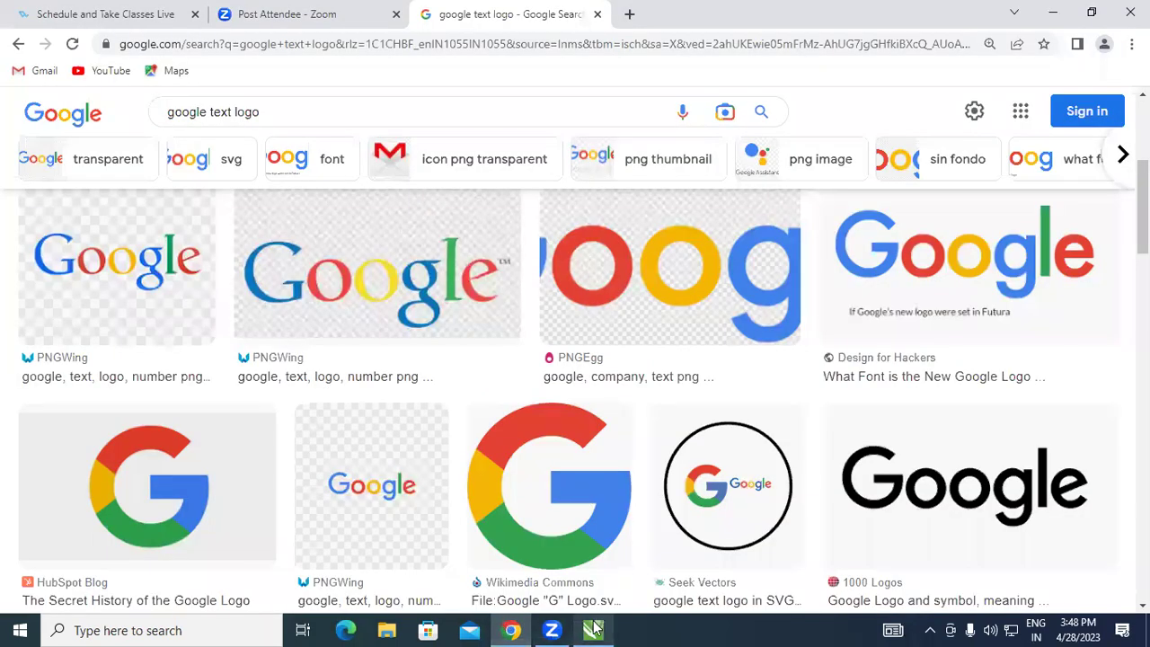
key("alt+Tab")
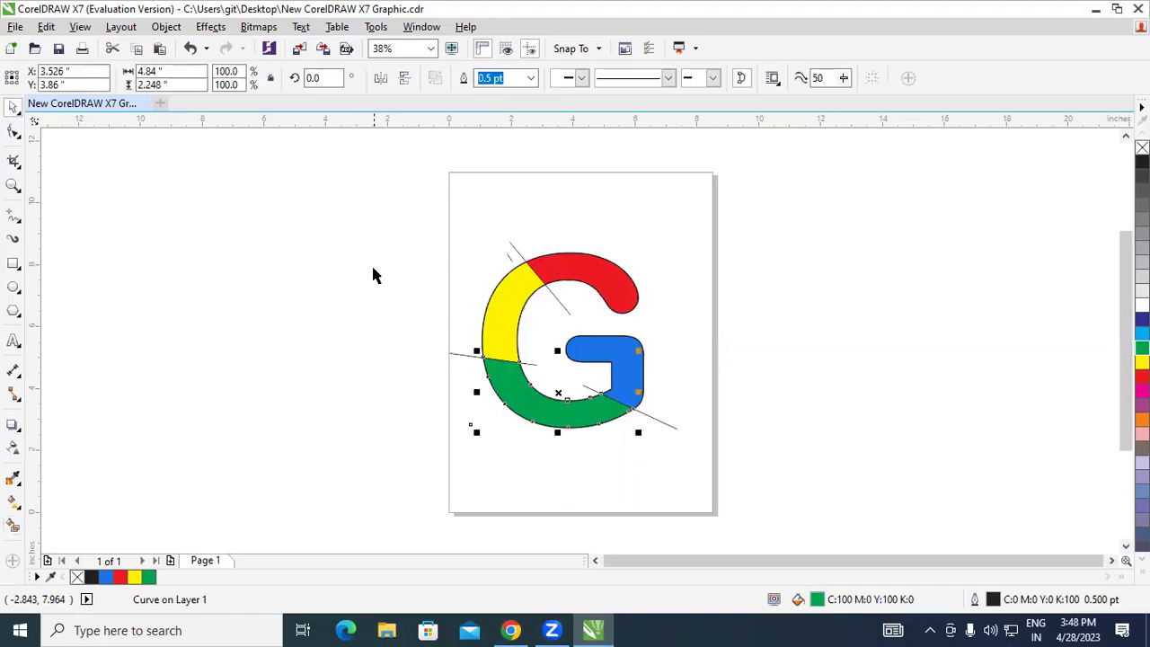
left_click(372, 275)
left_click_drag(416, 216, 796, 489)
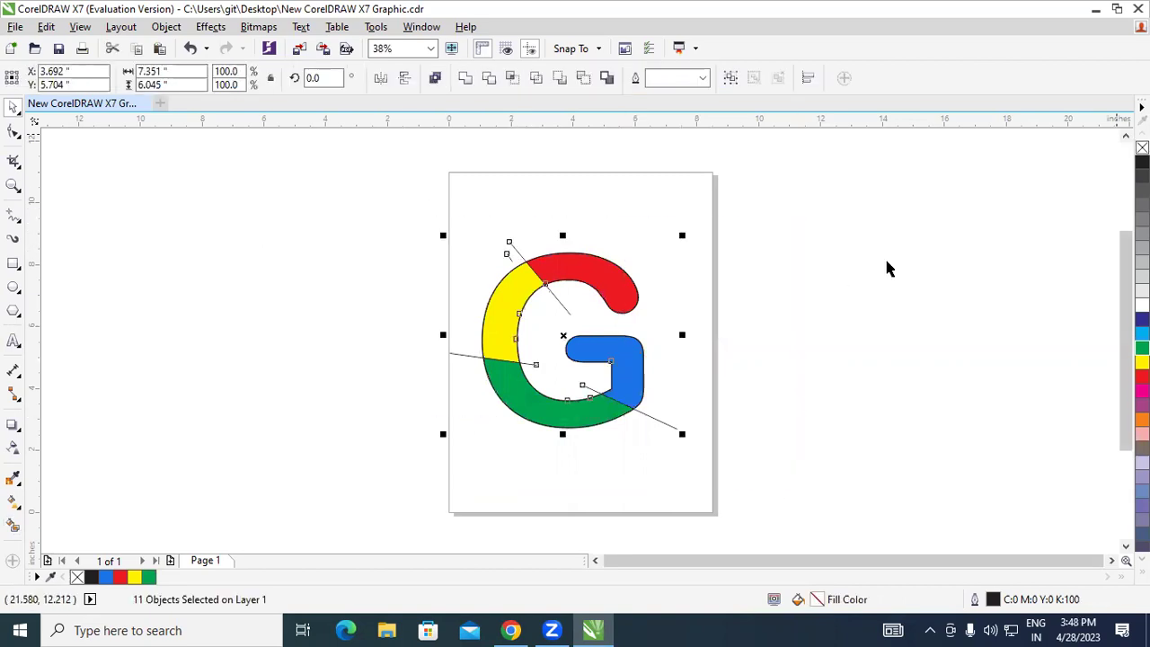
left_click(831, 294)
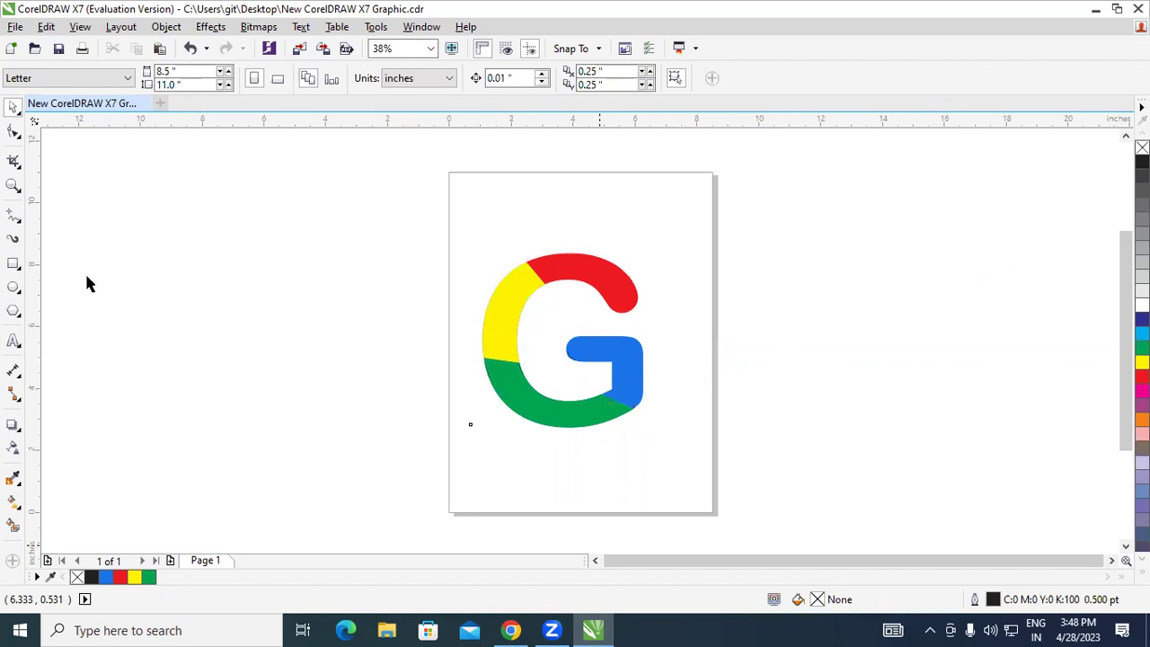
Step: Add the artistic text "Google" in Arial left of the page and enlarge it to about 207 pt
left_click_drag(15, 345, 80, 340)
left_click(140, 232)
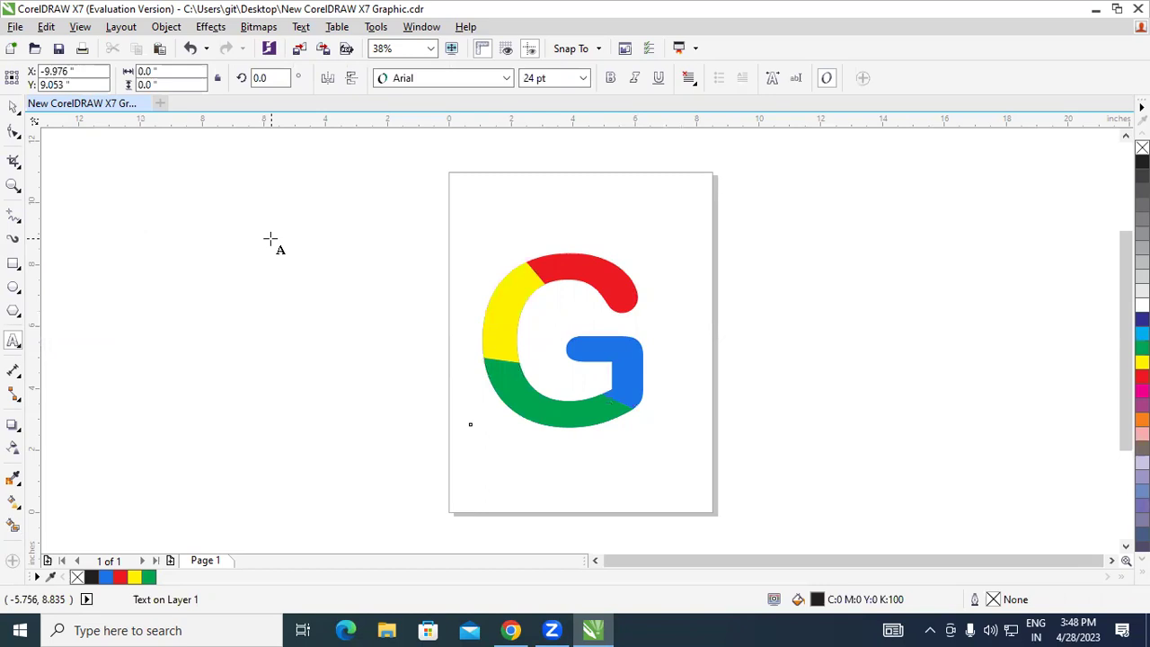
type("gOO")
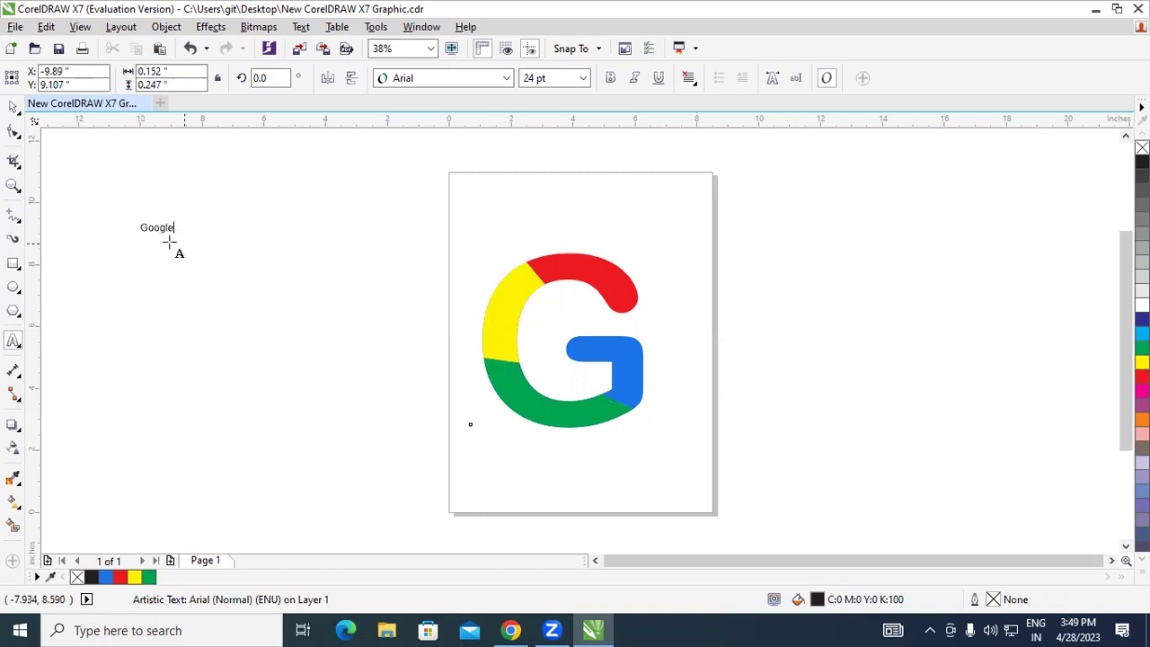
left_click_drag(180, 238, 410, 351)
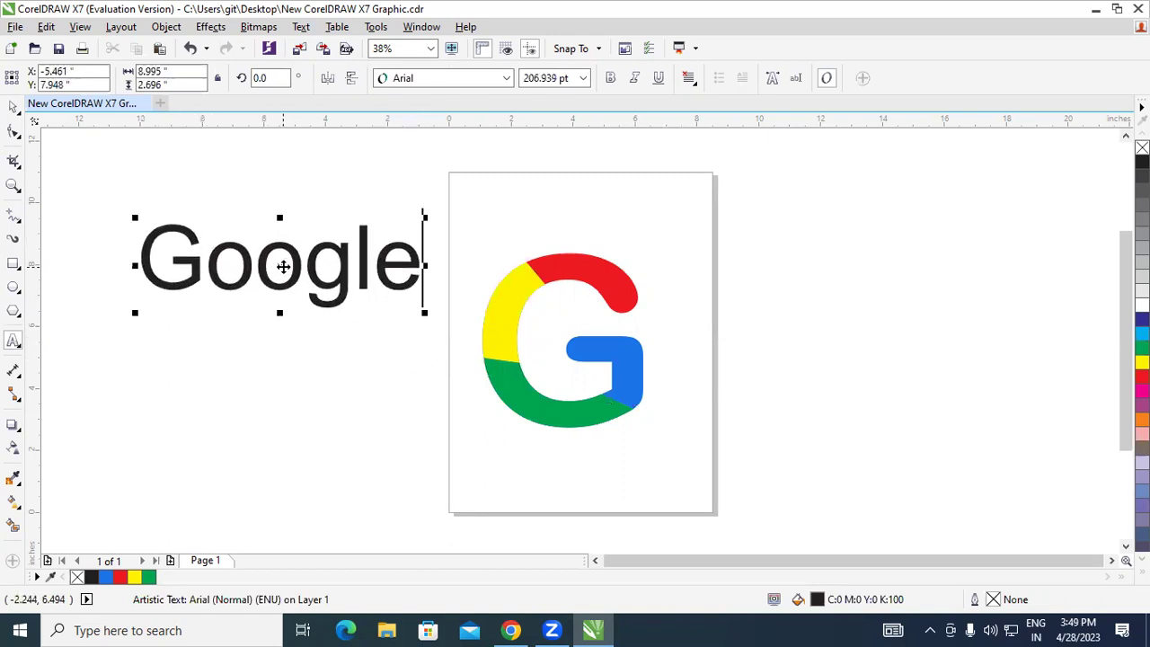
Step: Try to set the Google text's font to Bernard MT Condensed
left_click(507, 79)
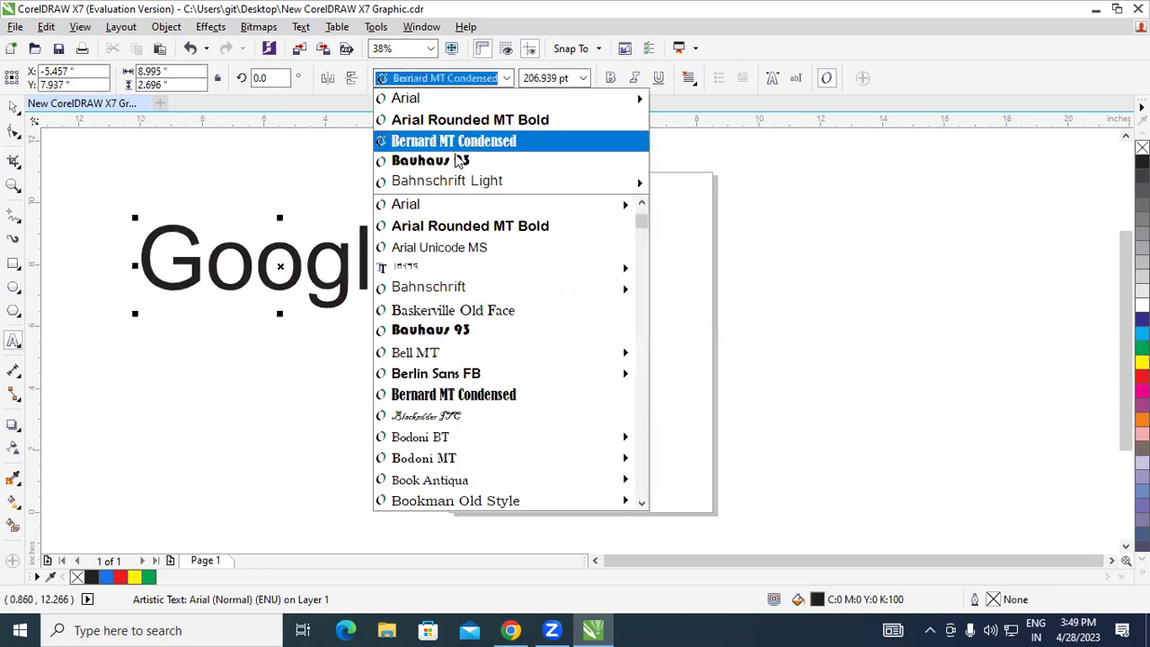
left_click(456, 142)
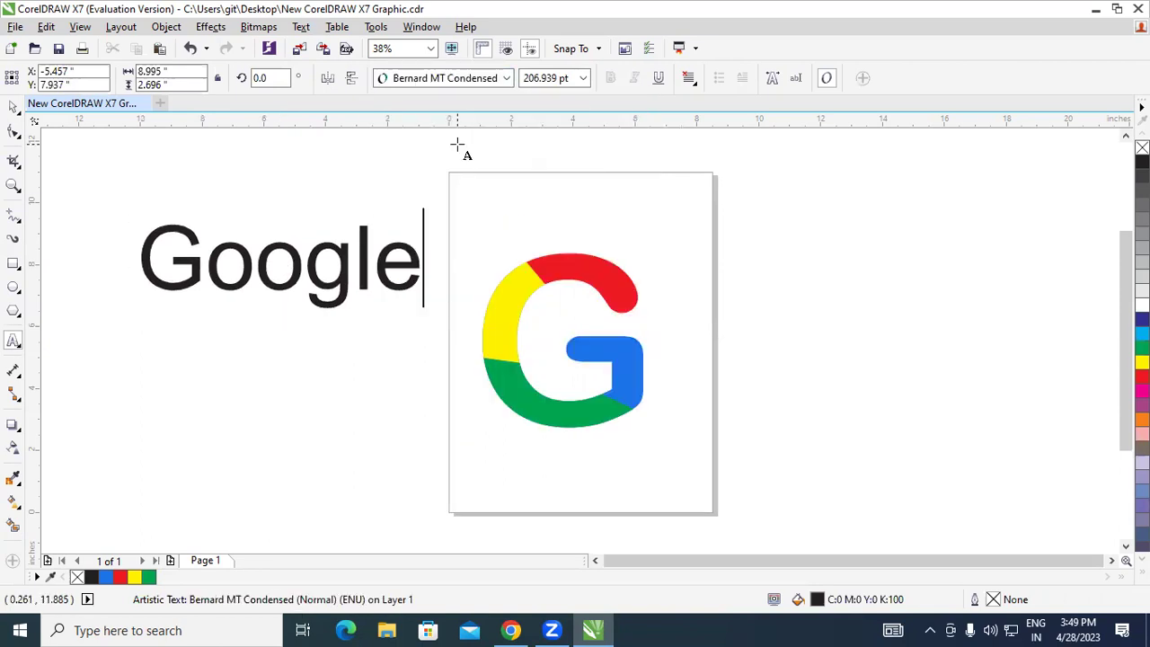
left_click(14, 106)
key("Escape")
left_click(341, 281)
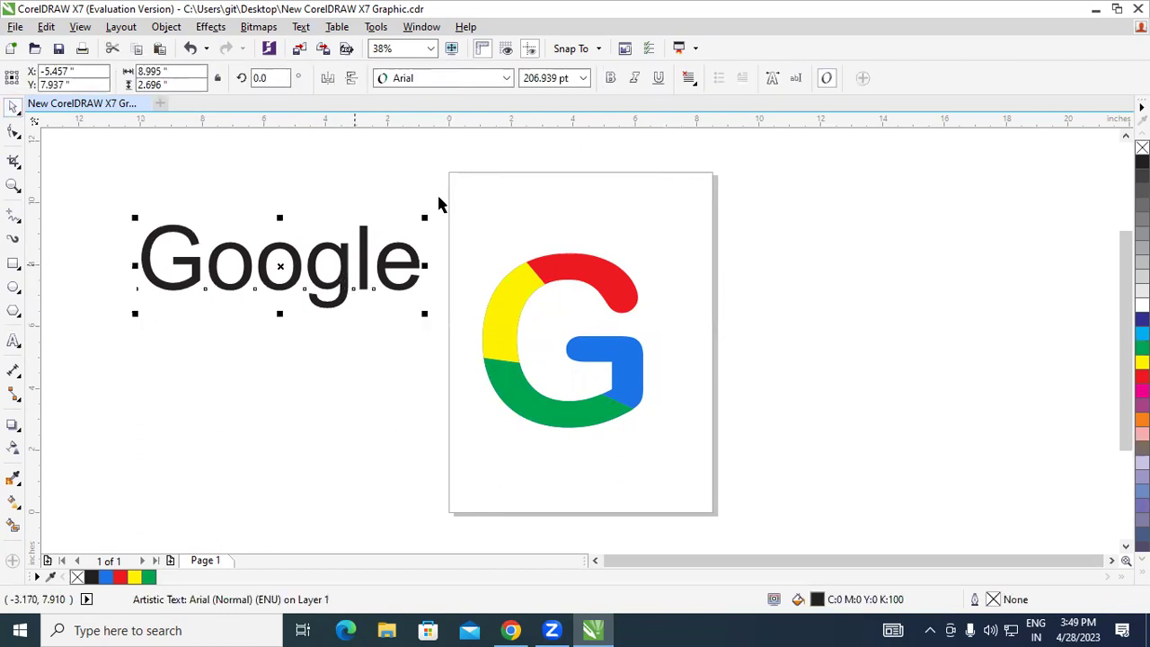
Step: Try Arial Rounded MT Bold on the Google text, and set its font to Bell MT
left_click(507, 79)
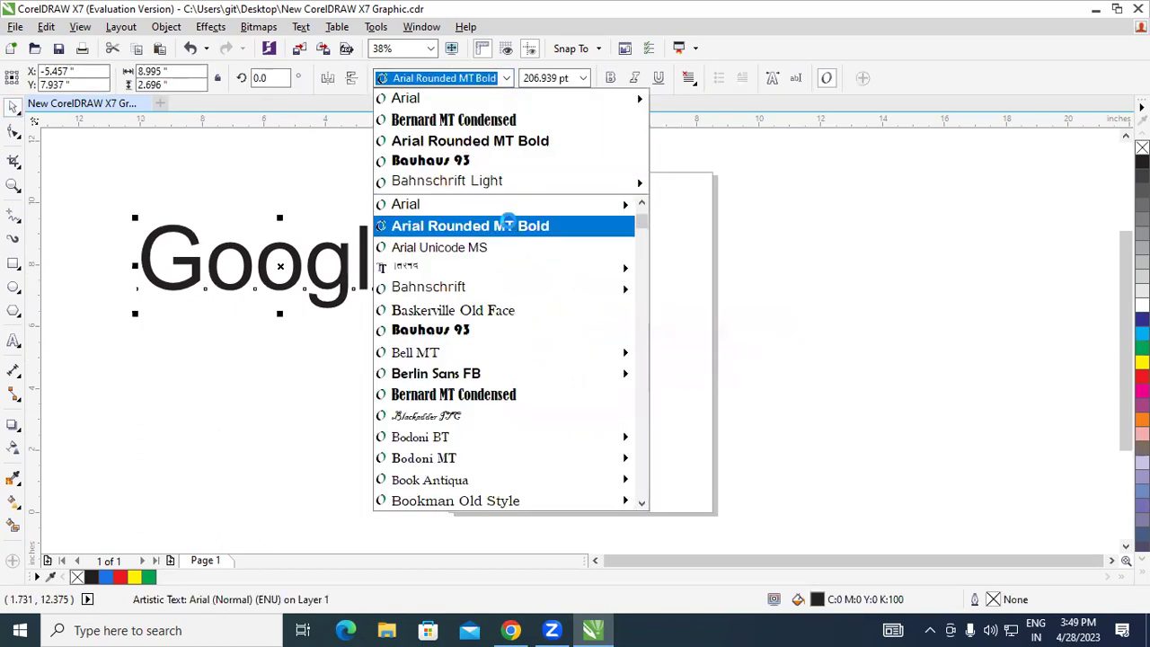
left_click(508, 220)
left_click(508, 78)
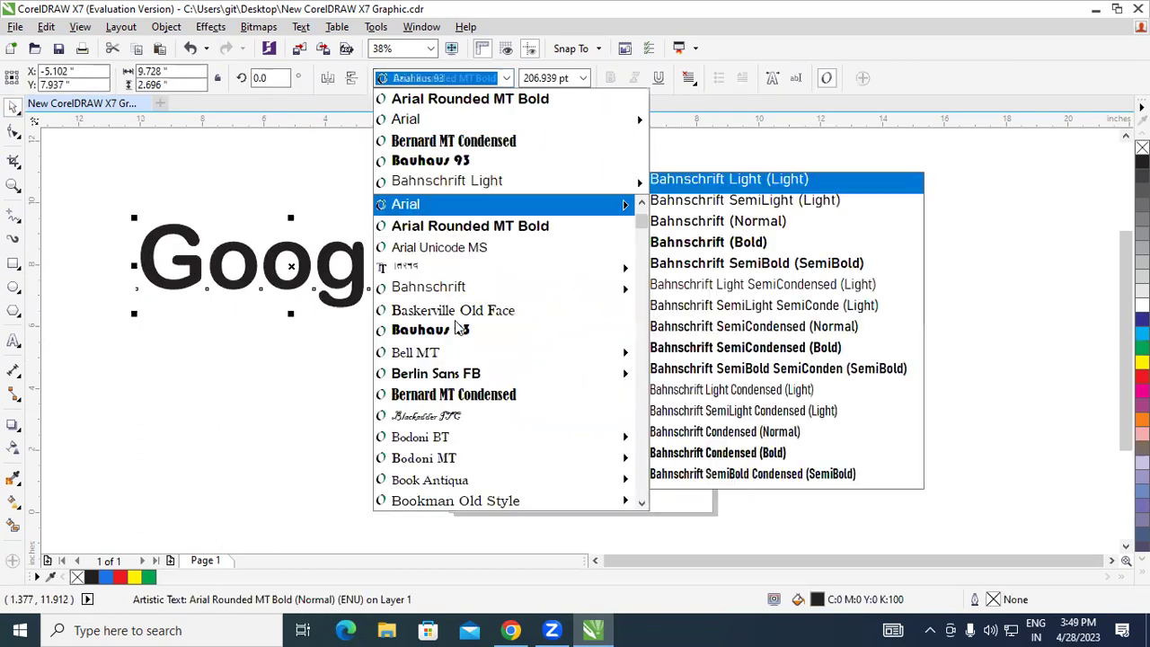
left_click(454, 356)
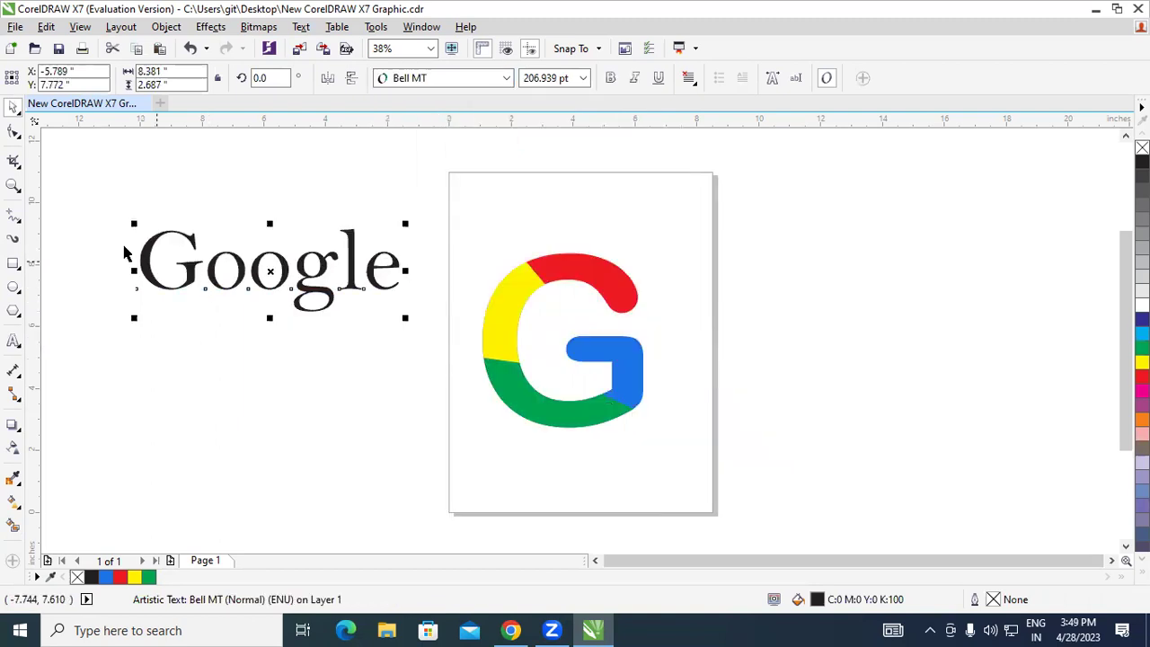
left_click(281, 400)
left_click(324, 299)
left_click(234, 348)
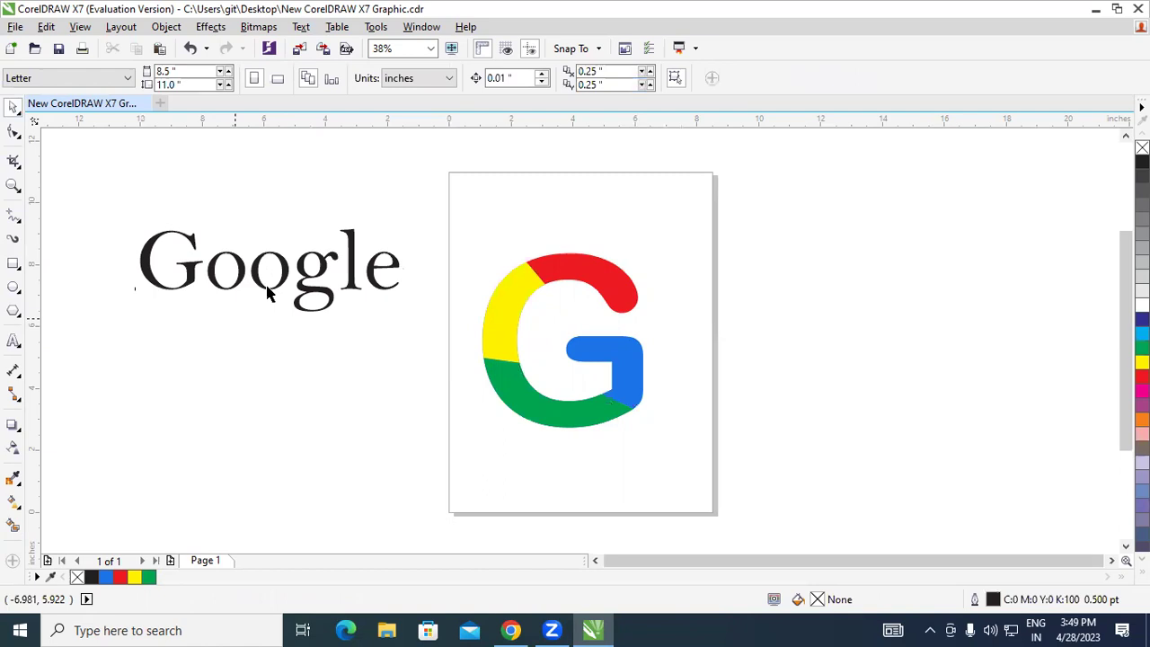
Step: Check the Google wordmark's colours in Chrome and colour the text's capital G cyan (C:100 M:0 Y:0 K:0)
left_click(316, 268)
left_click(13, 341)
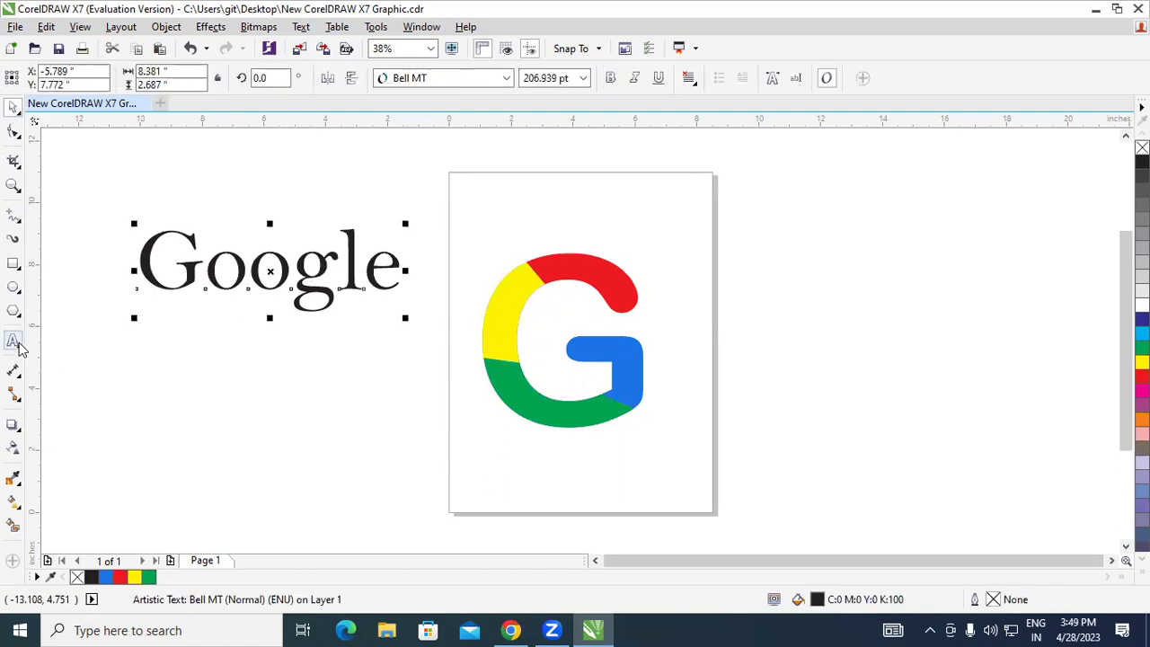
left_click(147, 254)
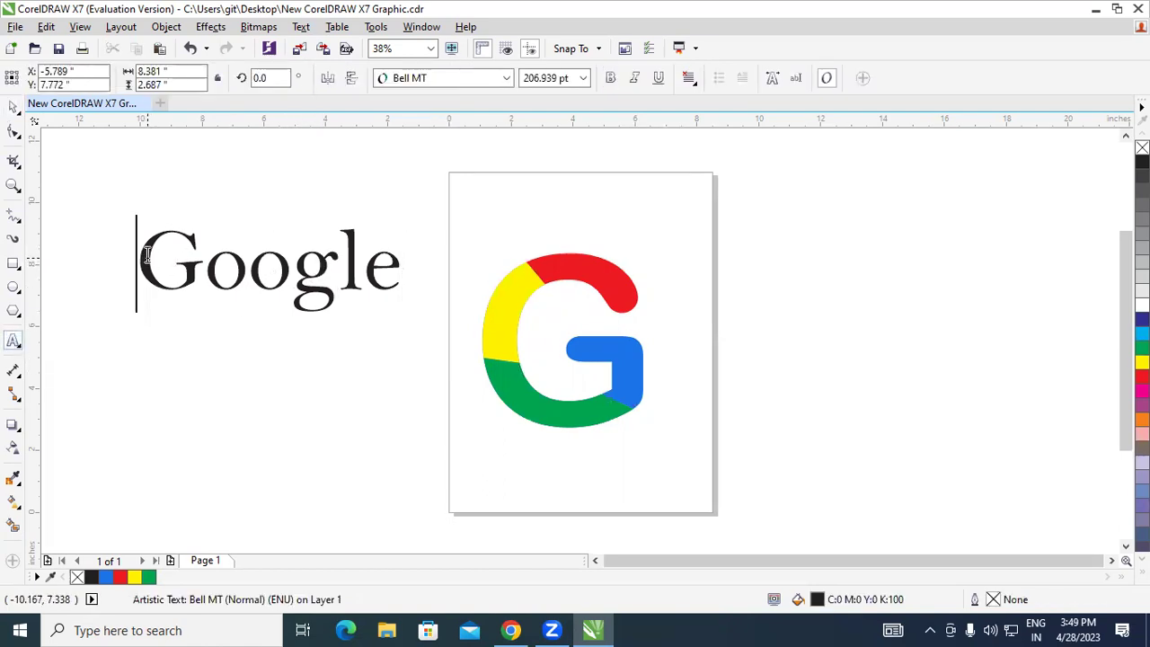
left_click_drag(147, 254, 331, 384)
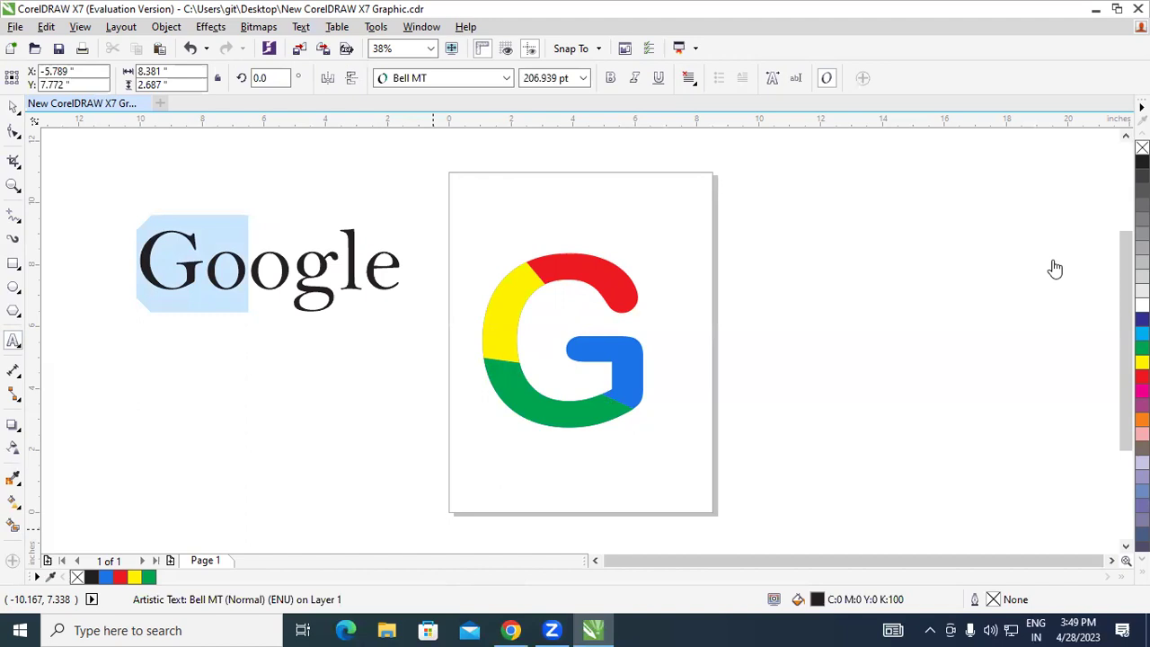
key("alt+Tab")
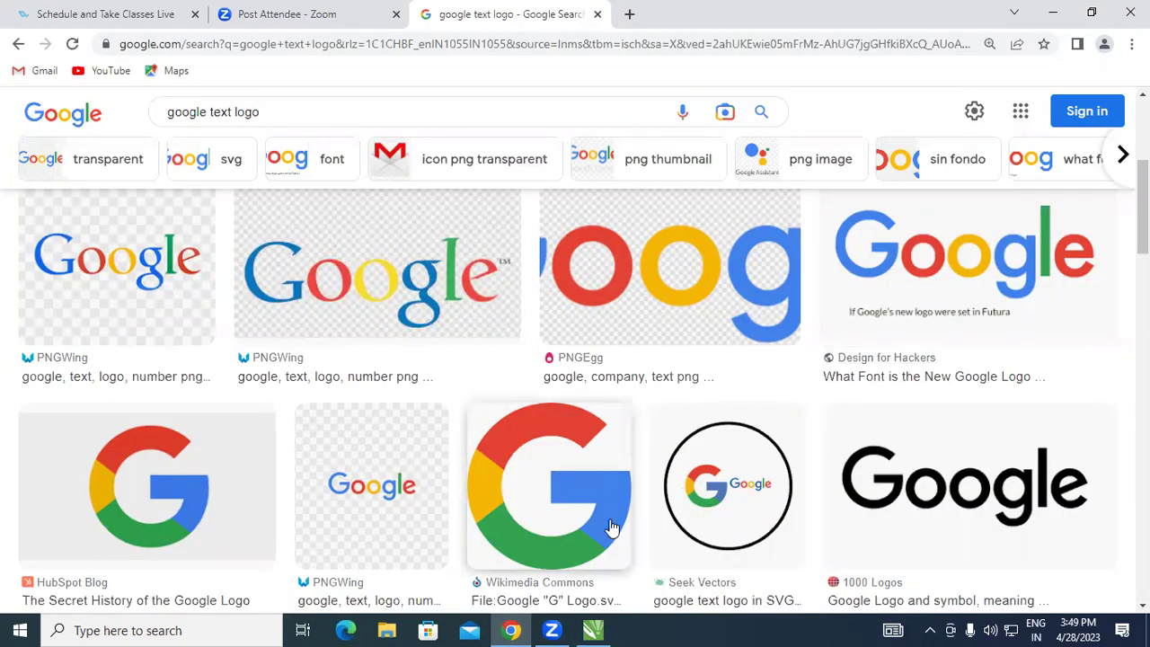
left_click(599, 628)
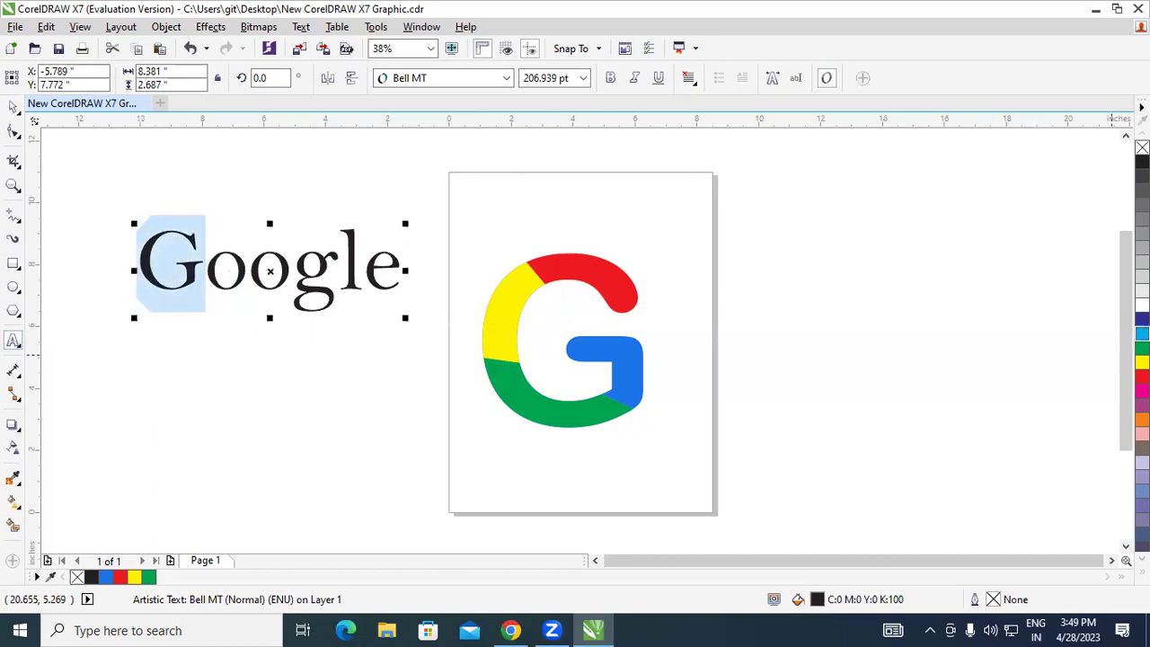
left_click(1141, 333)
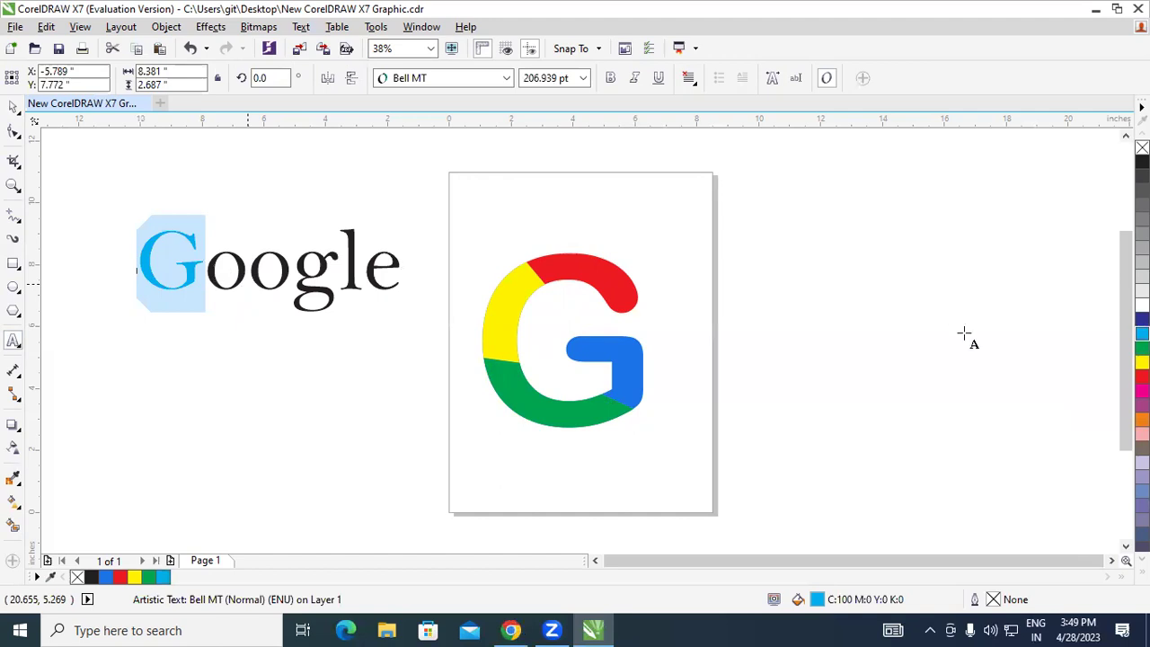
Step: Colour the Google text's first "o" red, its second "o" yellow and its "g" cyan
left_click_drag(208, 269, 259, 269)
left_click(120, 576)
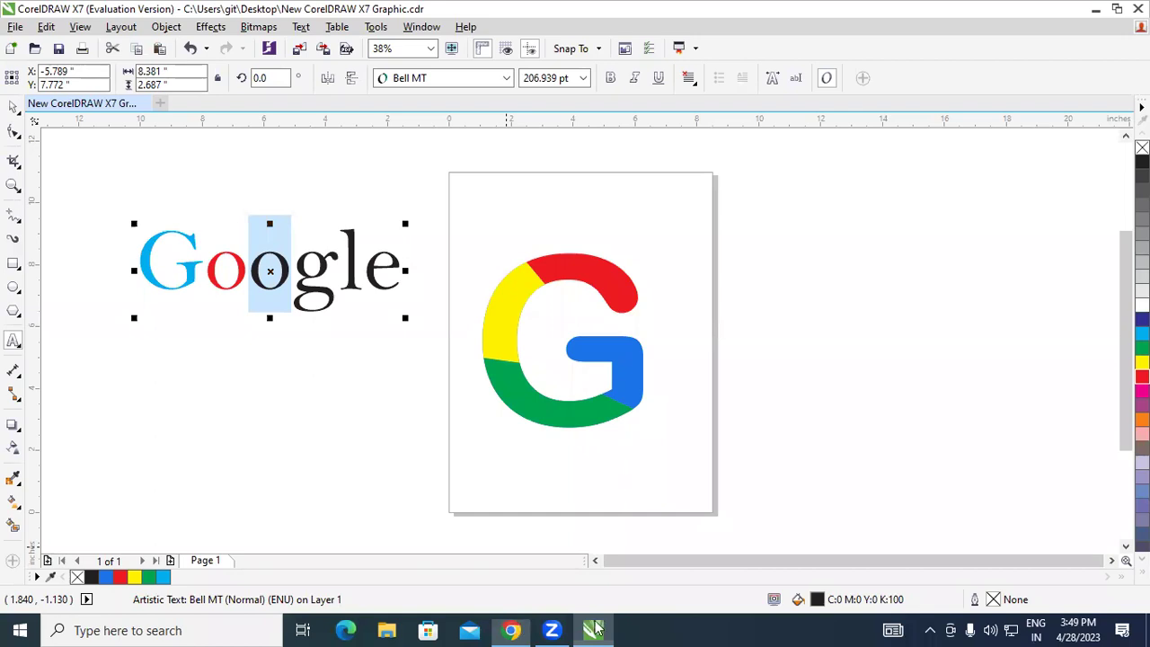
left_click(1141, 361)
left_click_drag(293, 269, 339, 270)
left_click(1141, 333)
Step: Check the reference in Chrome and colour the Google text's "l" green and its "e" red
left_click(368, 274)
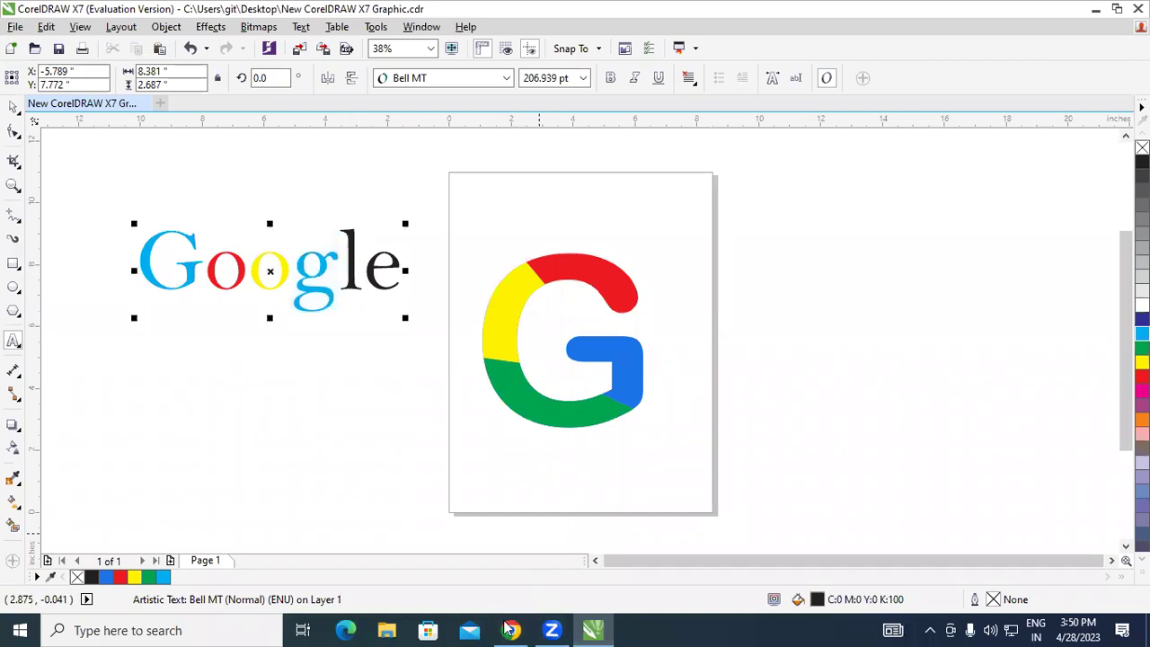
left_click(595, 629)
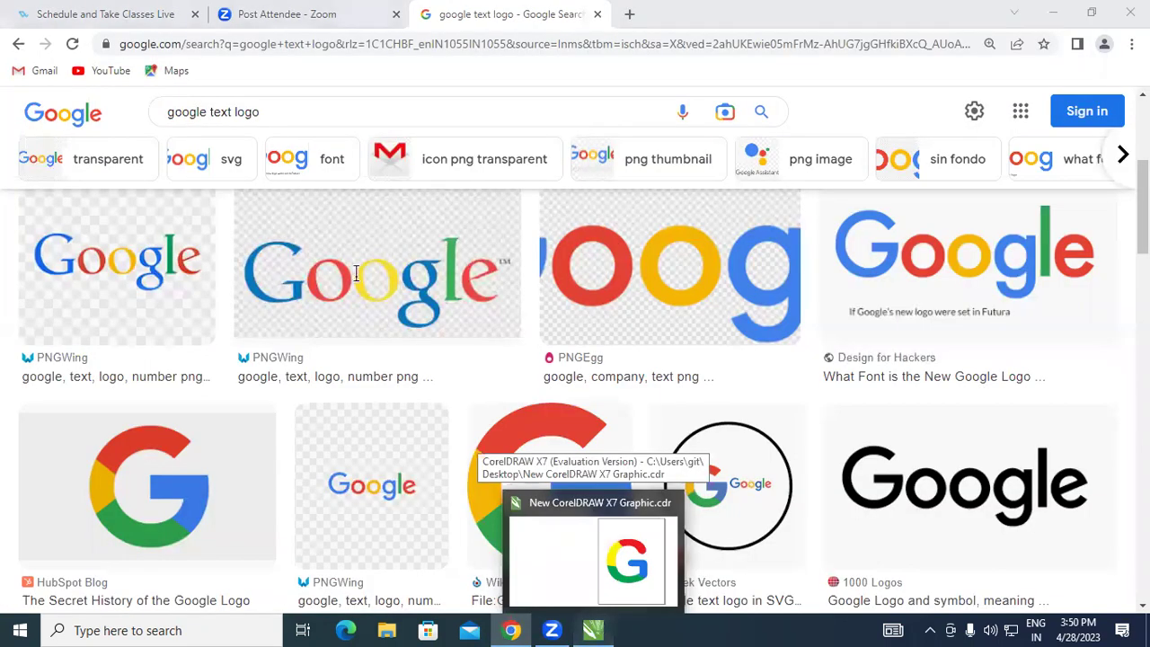
key("alt+Tab")
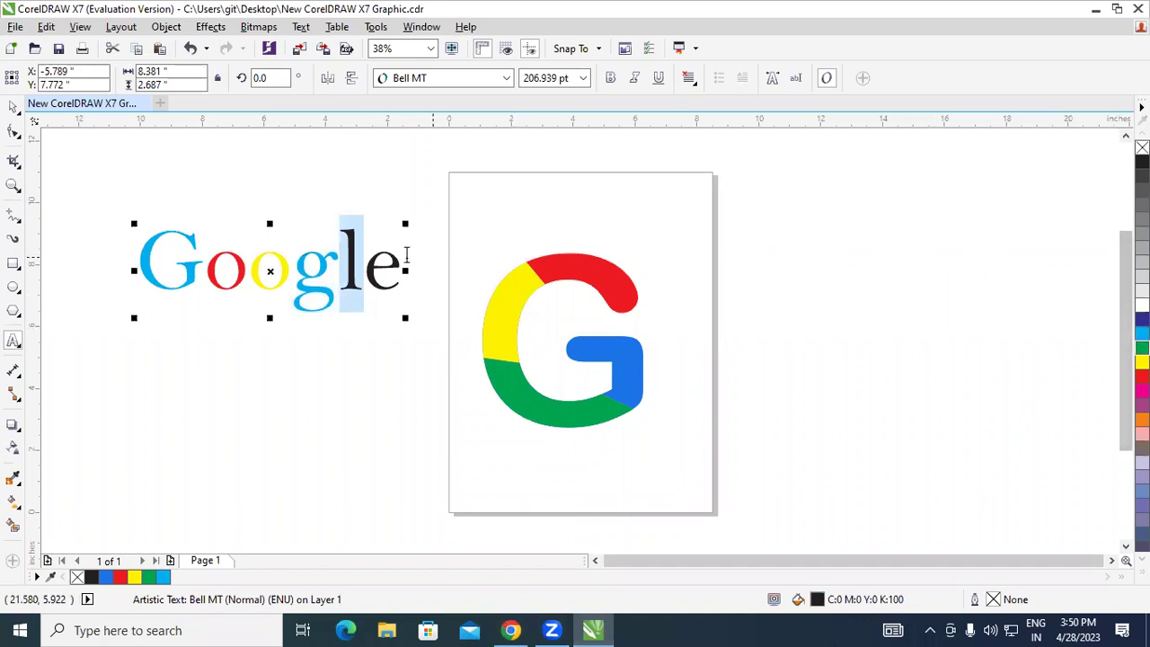
left_click(1142, 347)
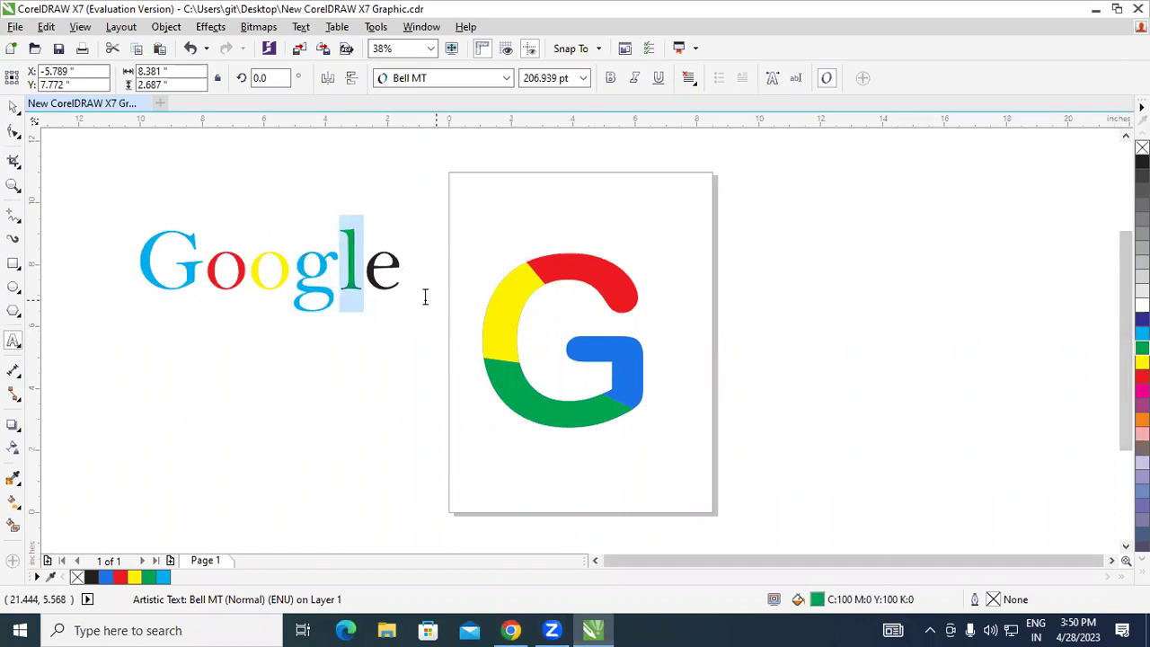
left_click(384, 274)
left_click_drag(383, 274, 376, 274)
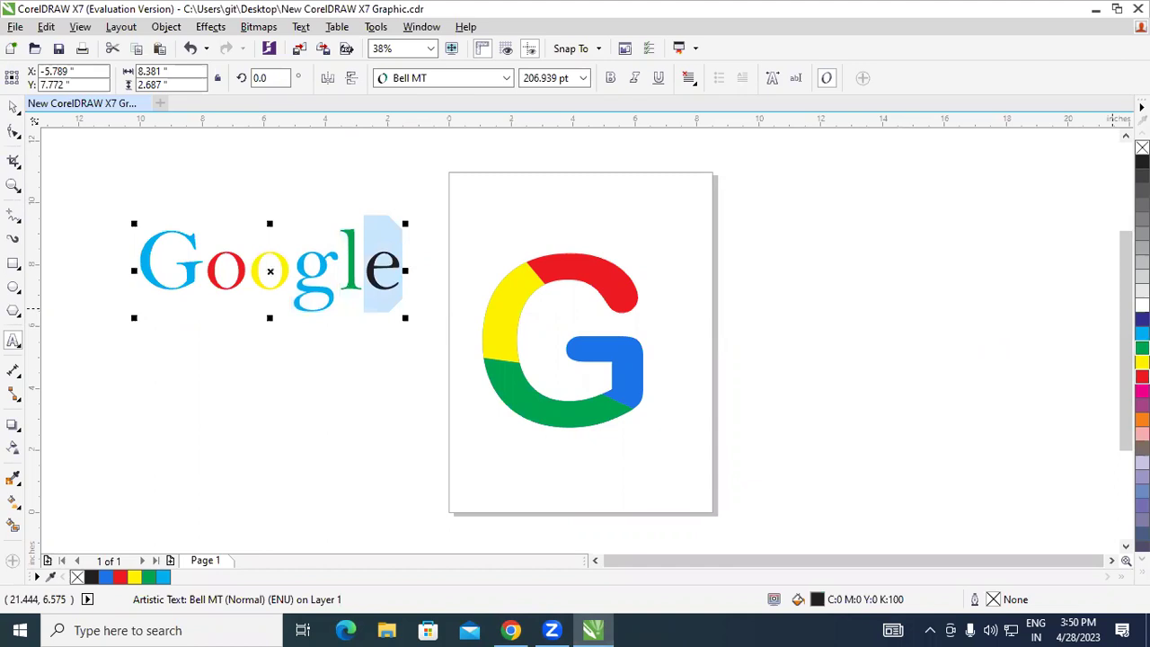
Step: Enlarge the Google text to about 17 by 5.4 inches and move it up and left so it overlaps the G's upper part
left_click(13, 106)
left_click(325, 379)
left_click_drag(134, 205, 452, 360)
left_click_drag(405, 315, 671, 411)
left_click_drag(403, 319, 262, 274)
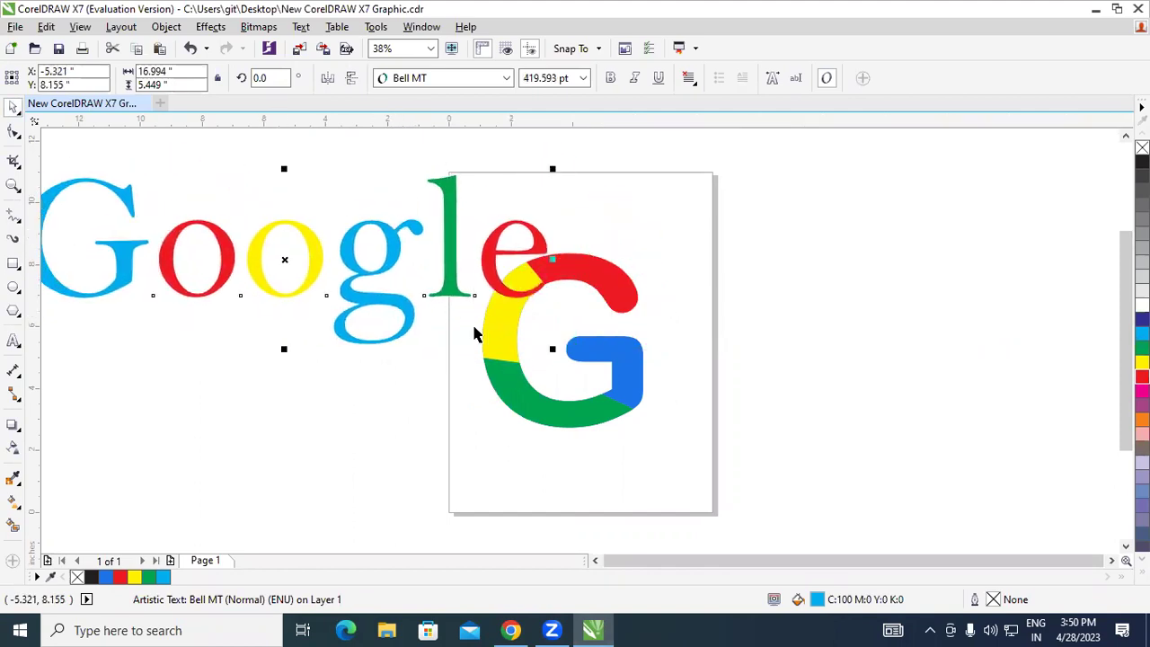
Step: Shrink the Google text to about 9 by 2.9 inches and move it into the empty area left of the four-colour G
left_click(649, 192)
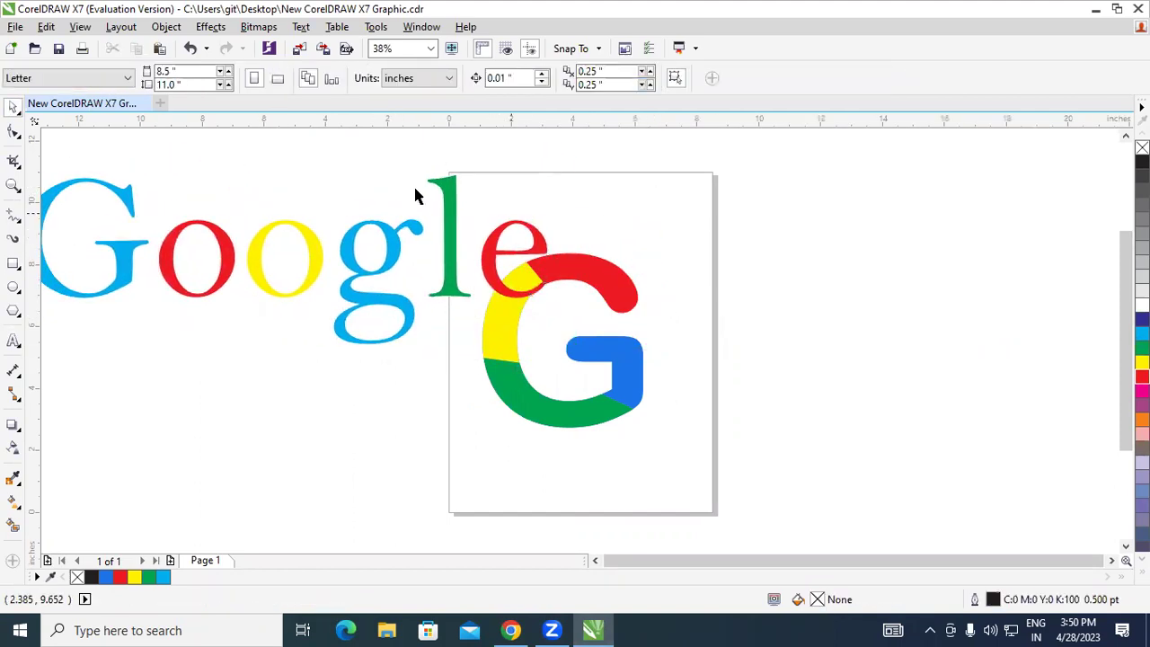
left_click(388, 269)
left_click_drag(553, 348, 305, 269)
left_click_drag(162, 221, 259, 337)
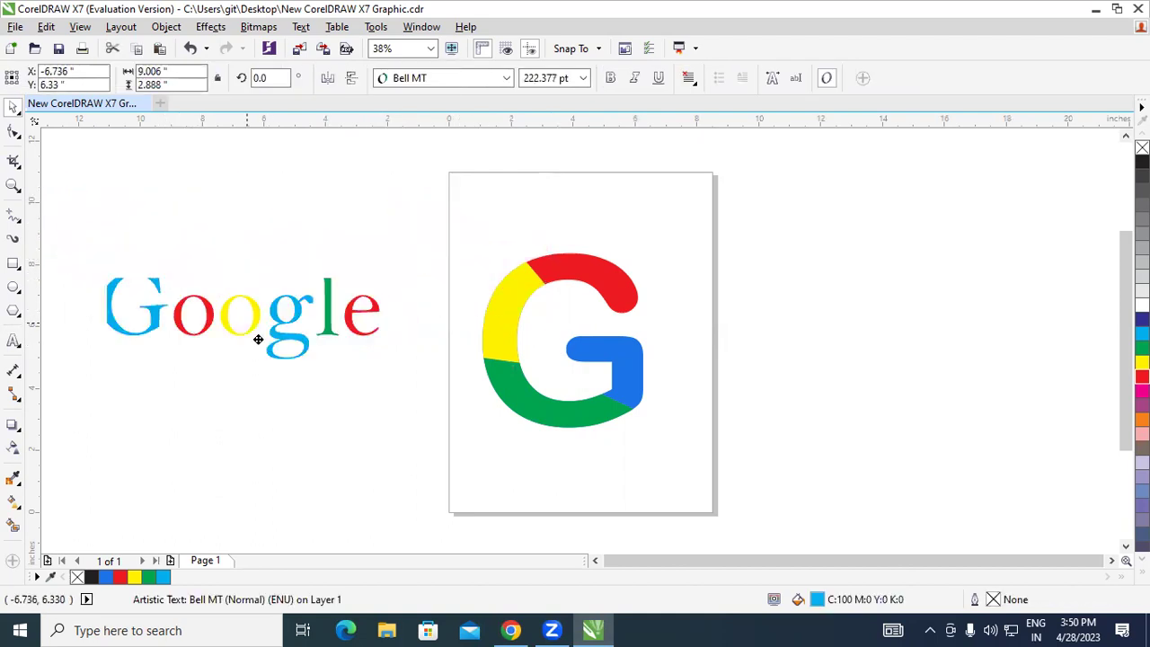
left_click(324, 416)
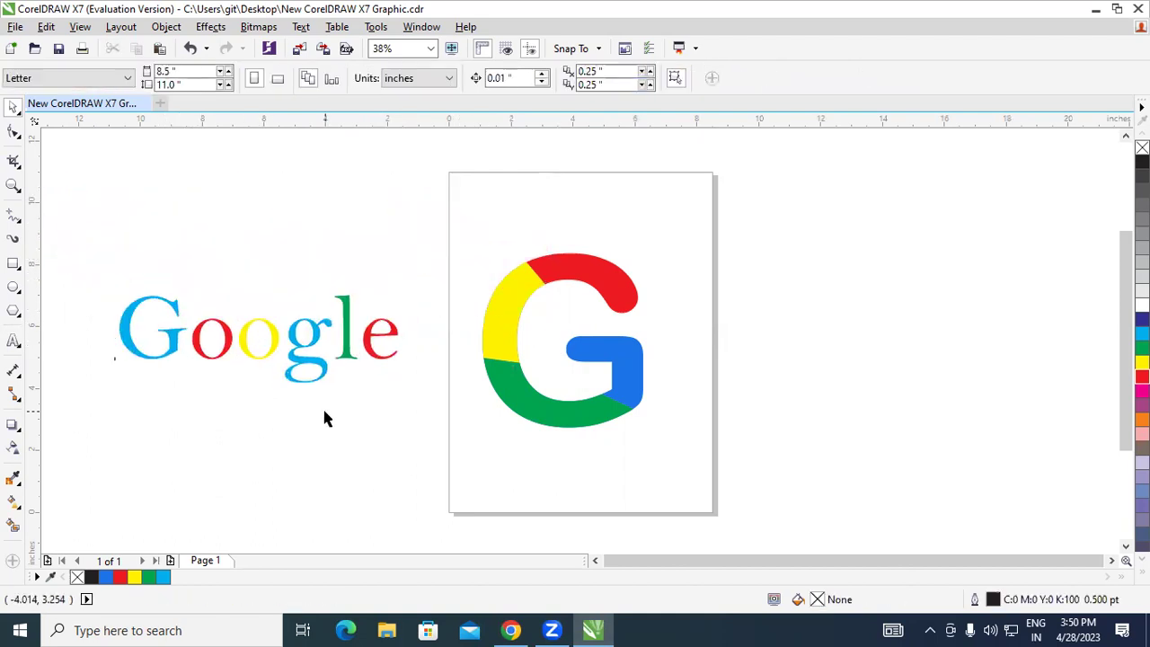
Step: Try the Arial Rounded MT Bold and Bauhaus 93 fonts on the Google text
left_click(311, 330)
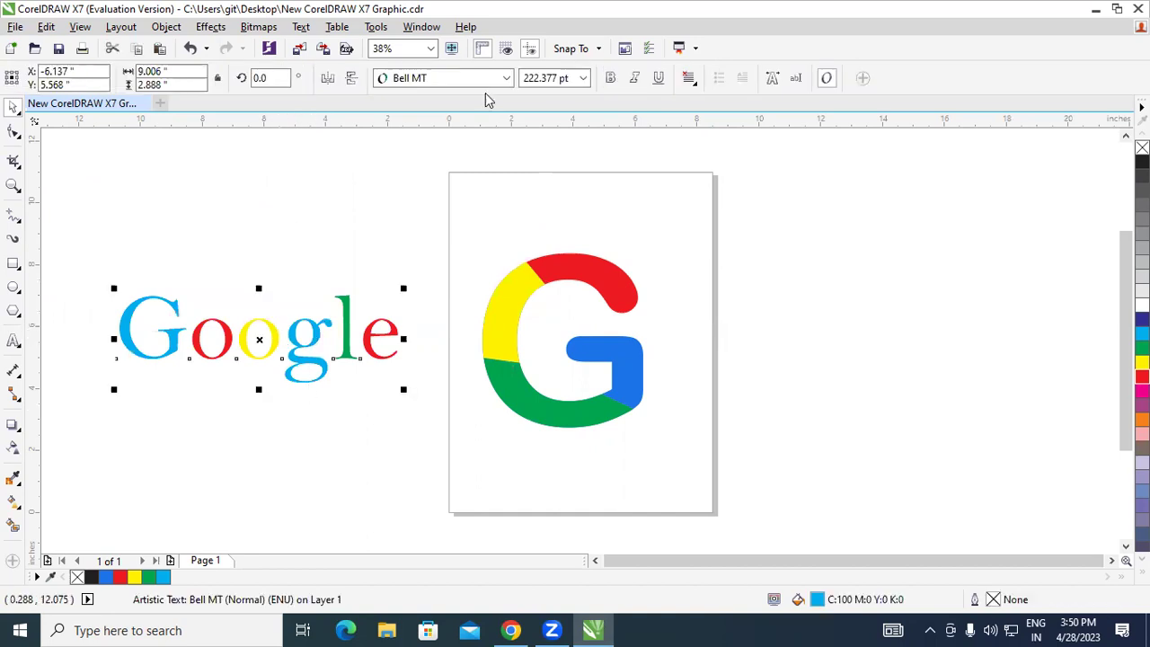
left_click(506, 78)
left_click(519, 121)
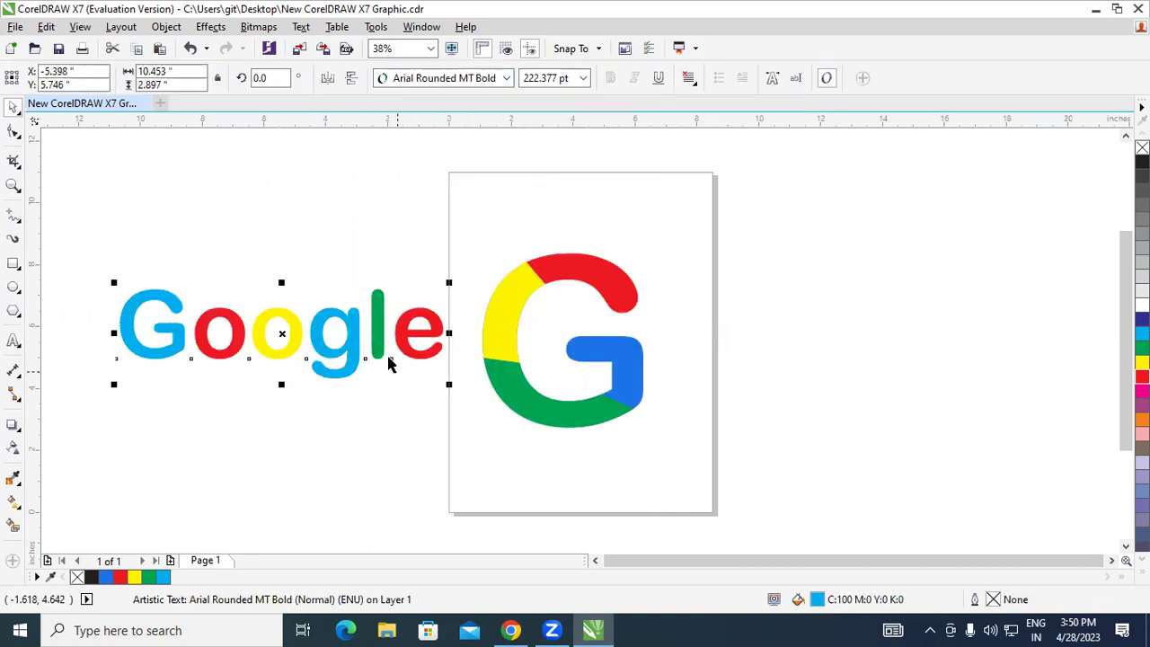
left_click(507, 78)
left_click(479, 180)
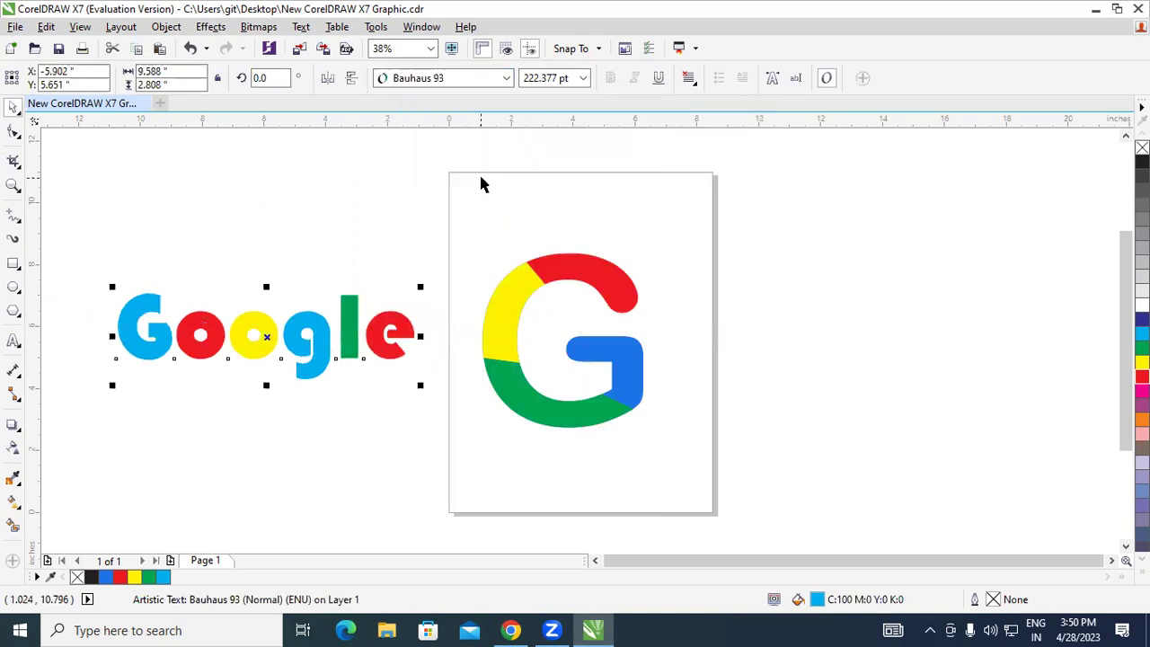
Step: Try the Bernard MT Condensed and Felix Titling fonts on the Google text
left_click(508, 79)
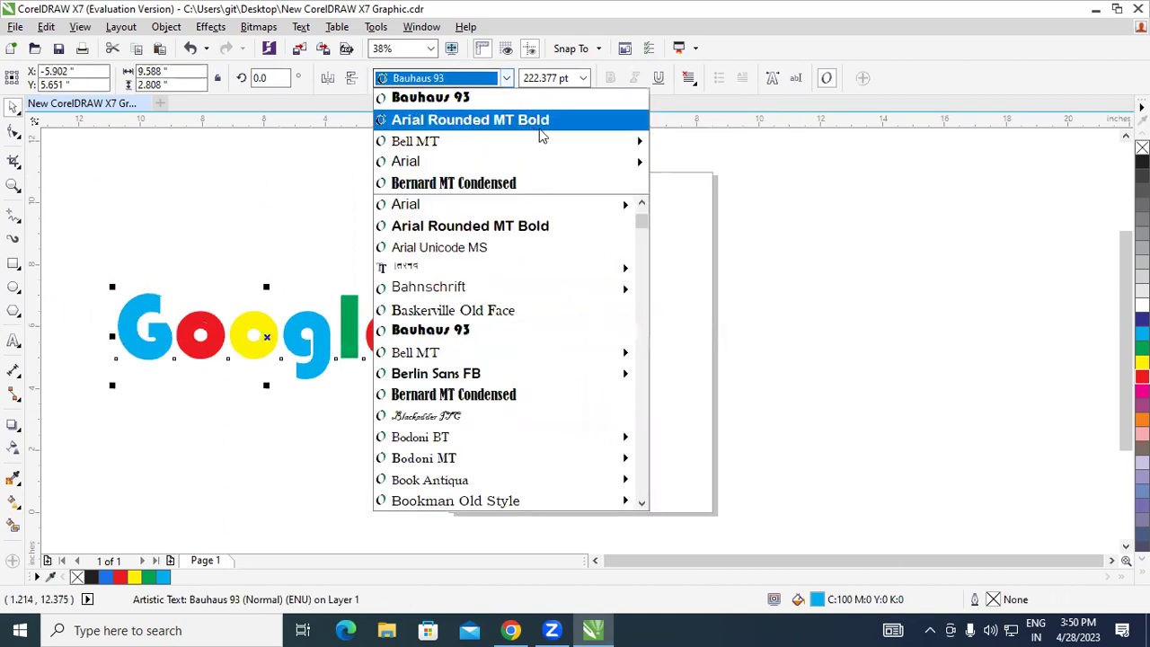
left_click(485, 97)
left_click(507, 78)
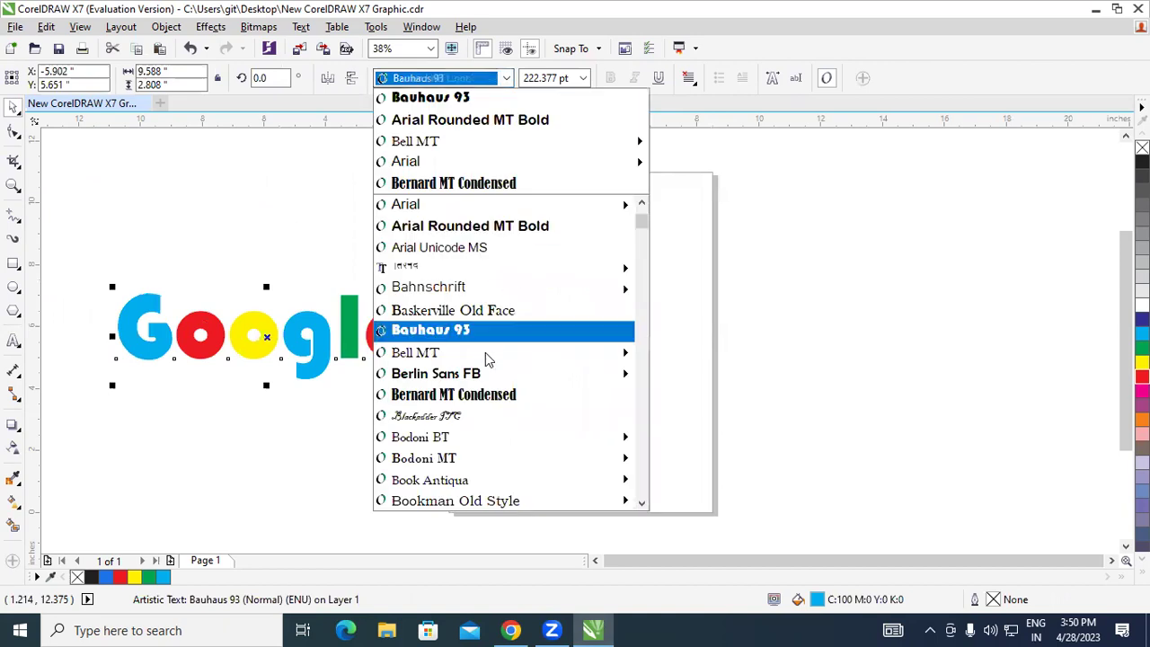
left_click(477, 397)
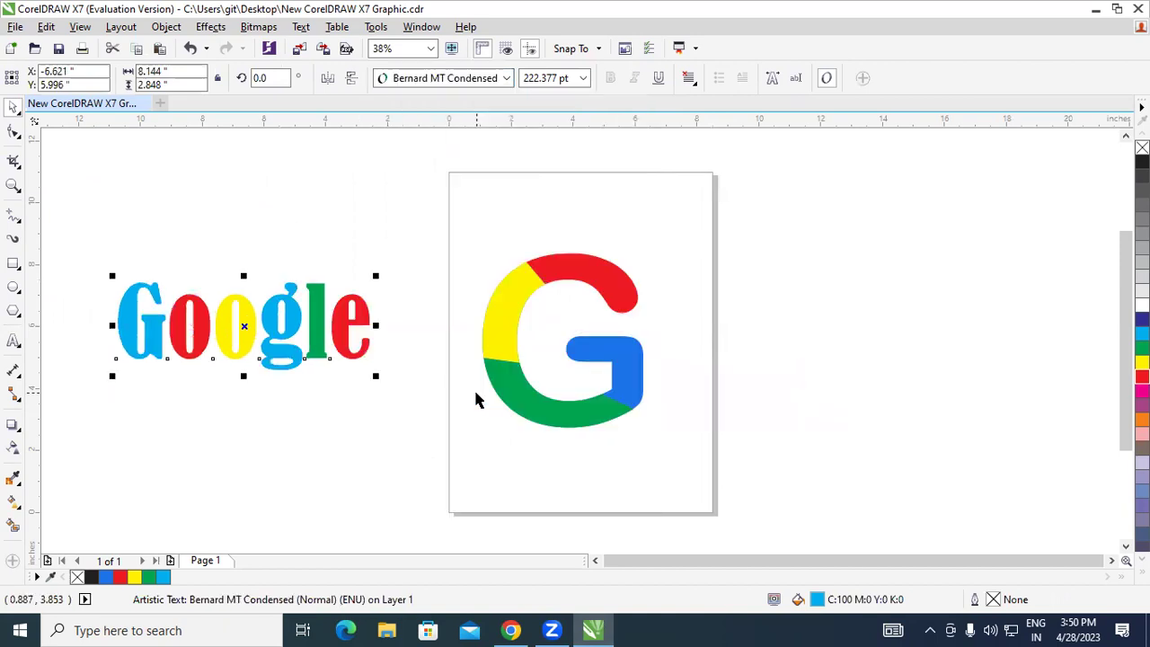
left_click(506, 78)
scroll(629, 247, "down", 6)
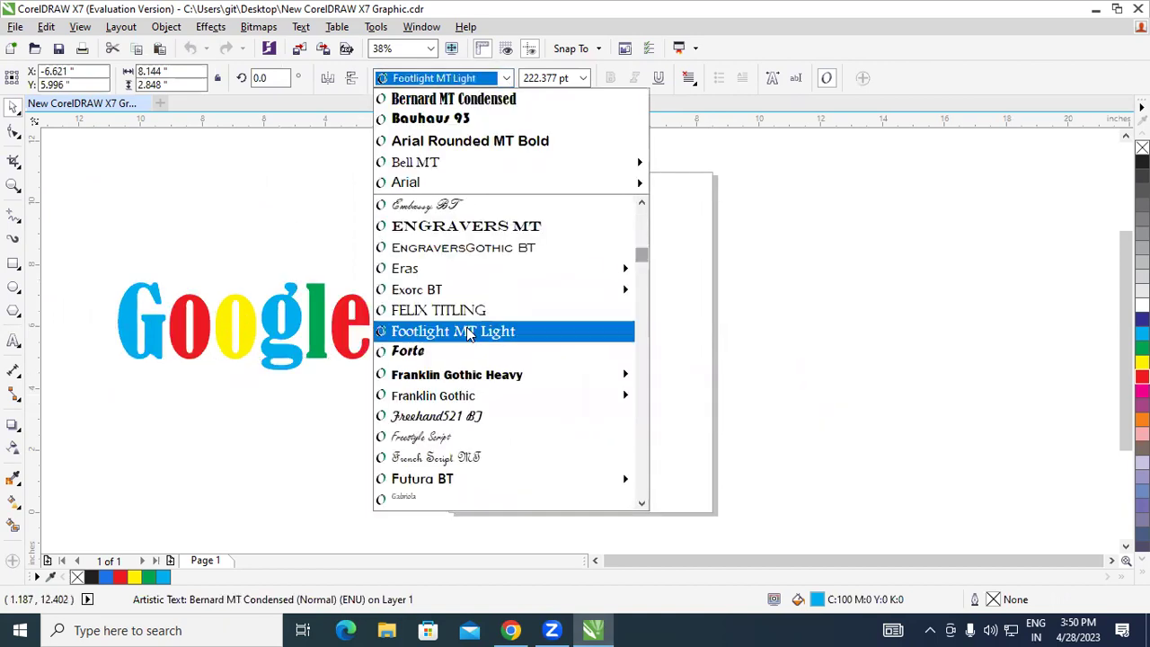
left_click(465, 310)
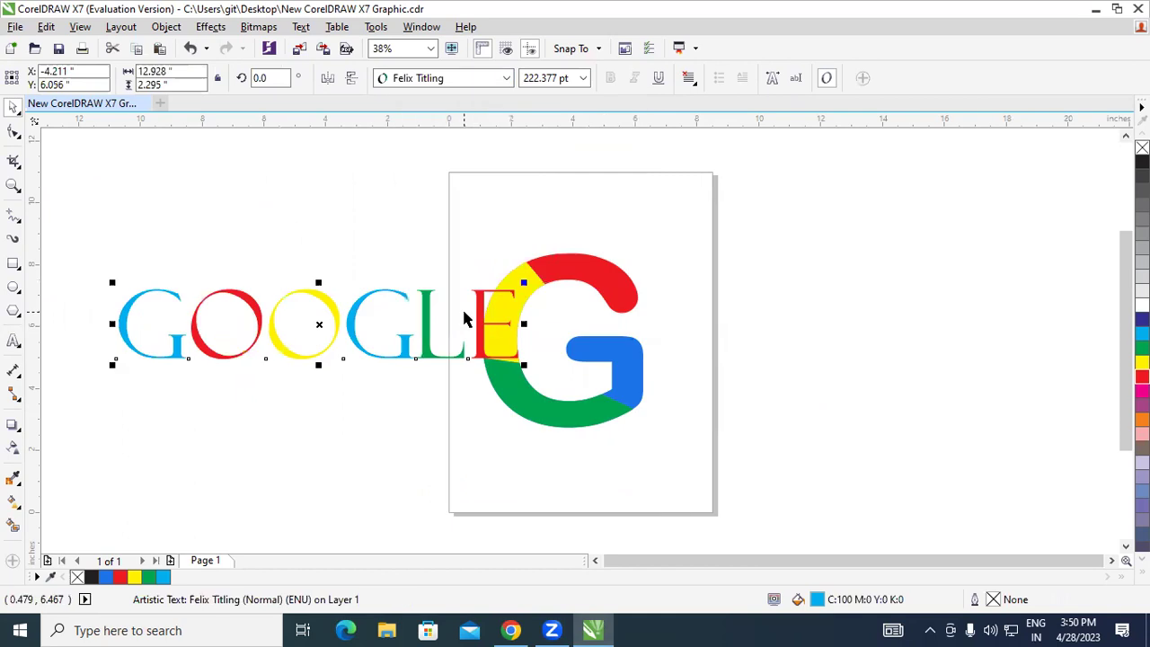
Step: Set the Google text's font to Freehand521 BT and deselect the text
left_click(506, 78)
left_click(436, 416)
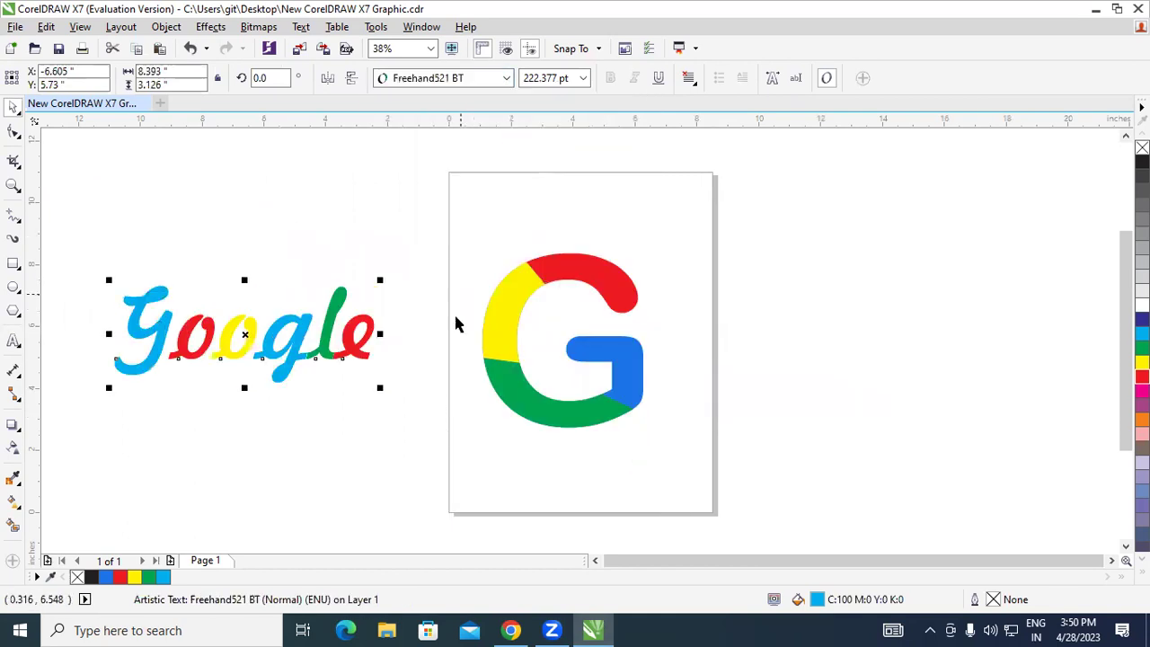
left_click(376, 415)
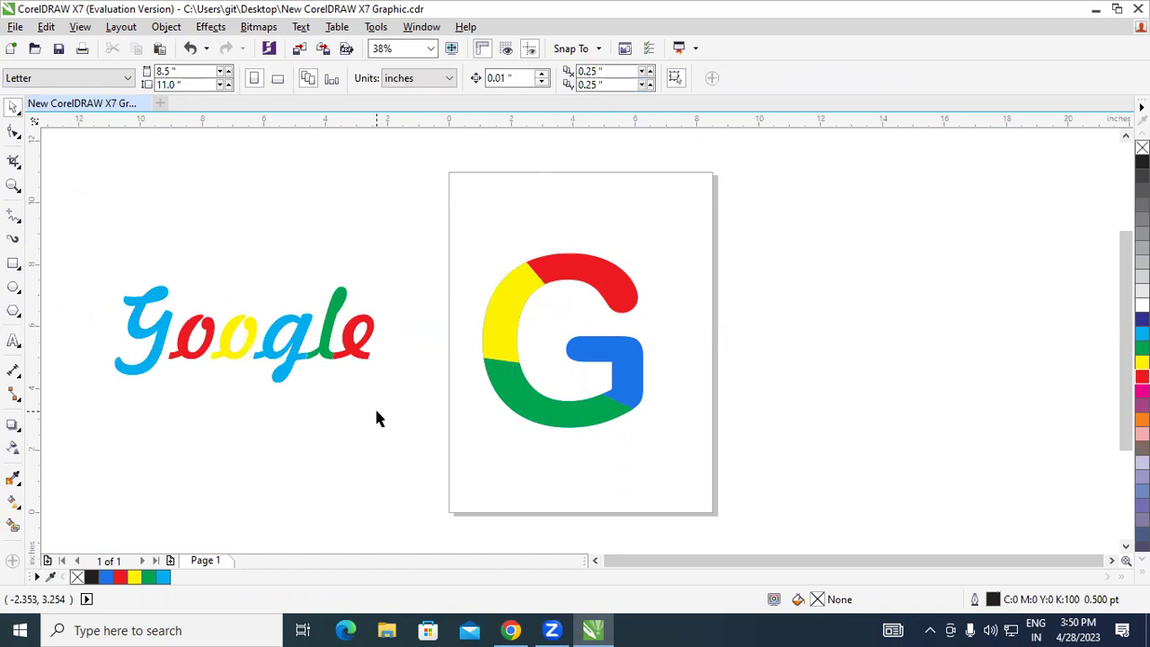